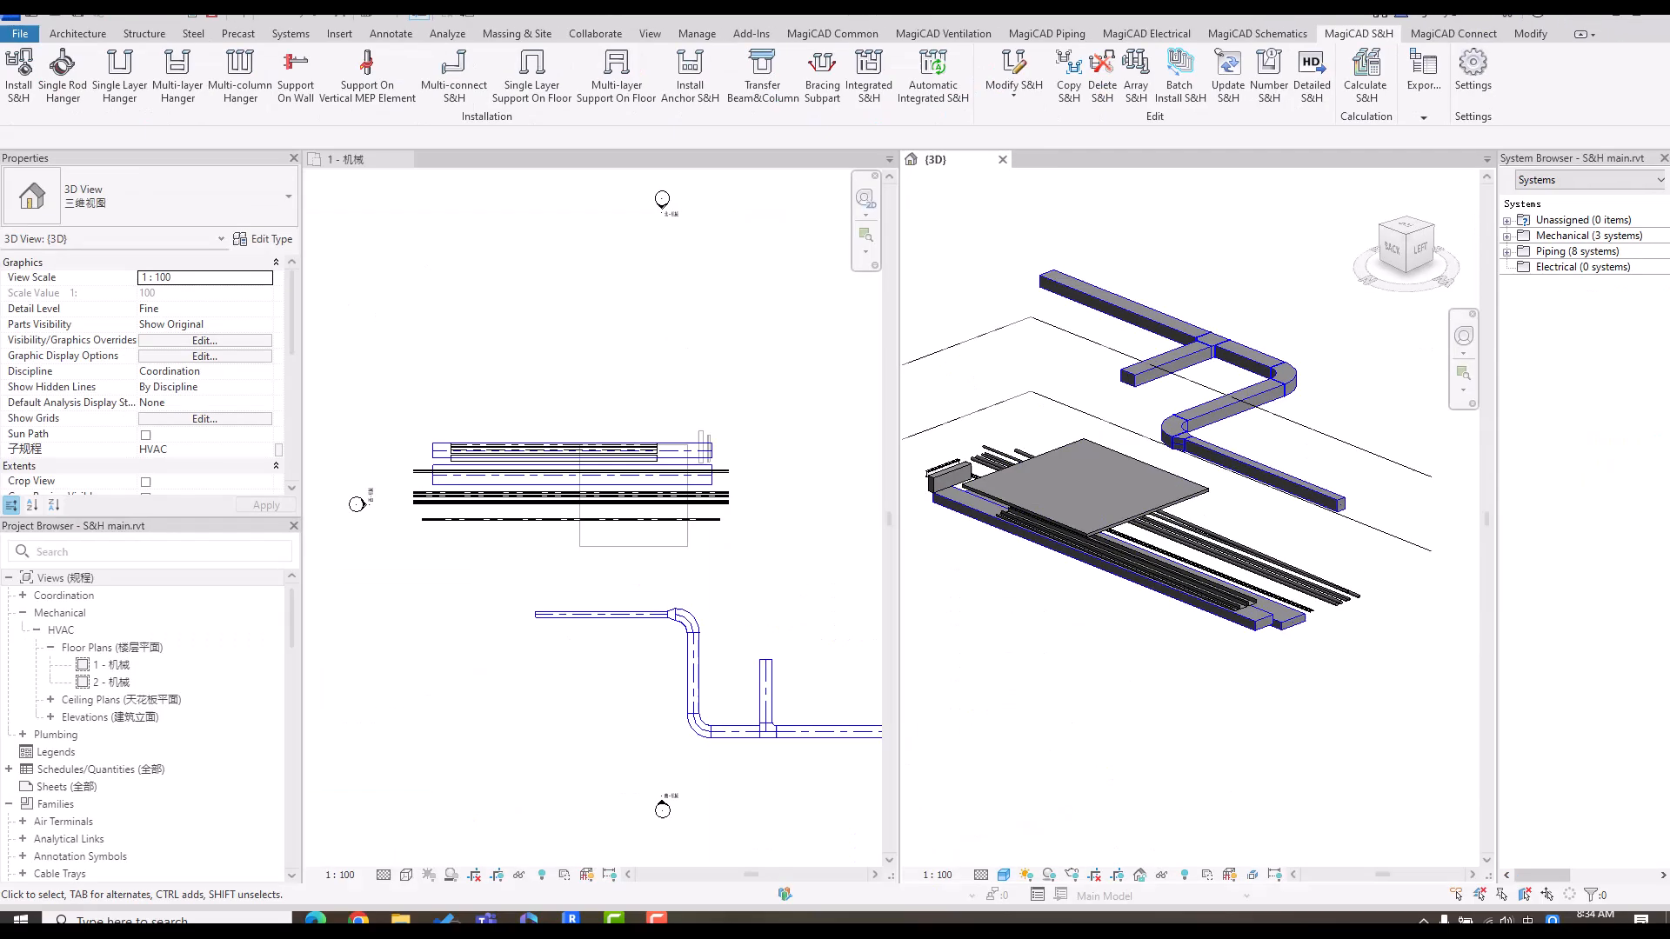
pyautogui.click(1371, 232)
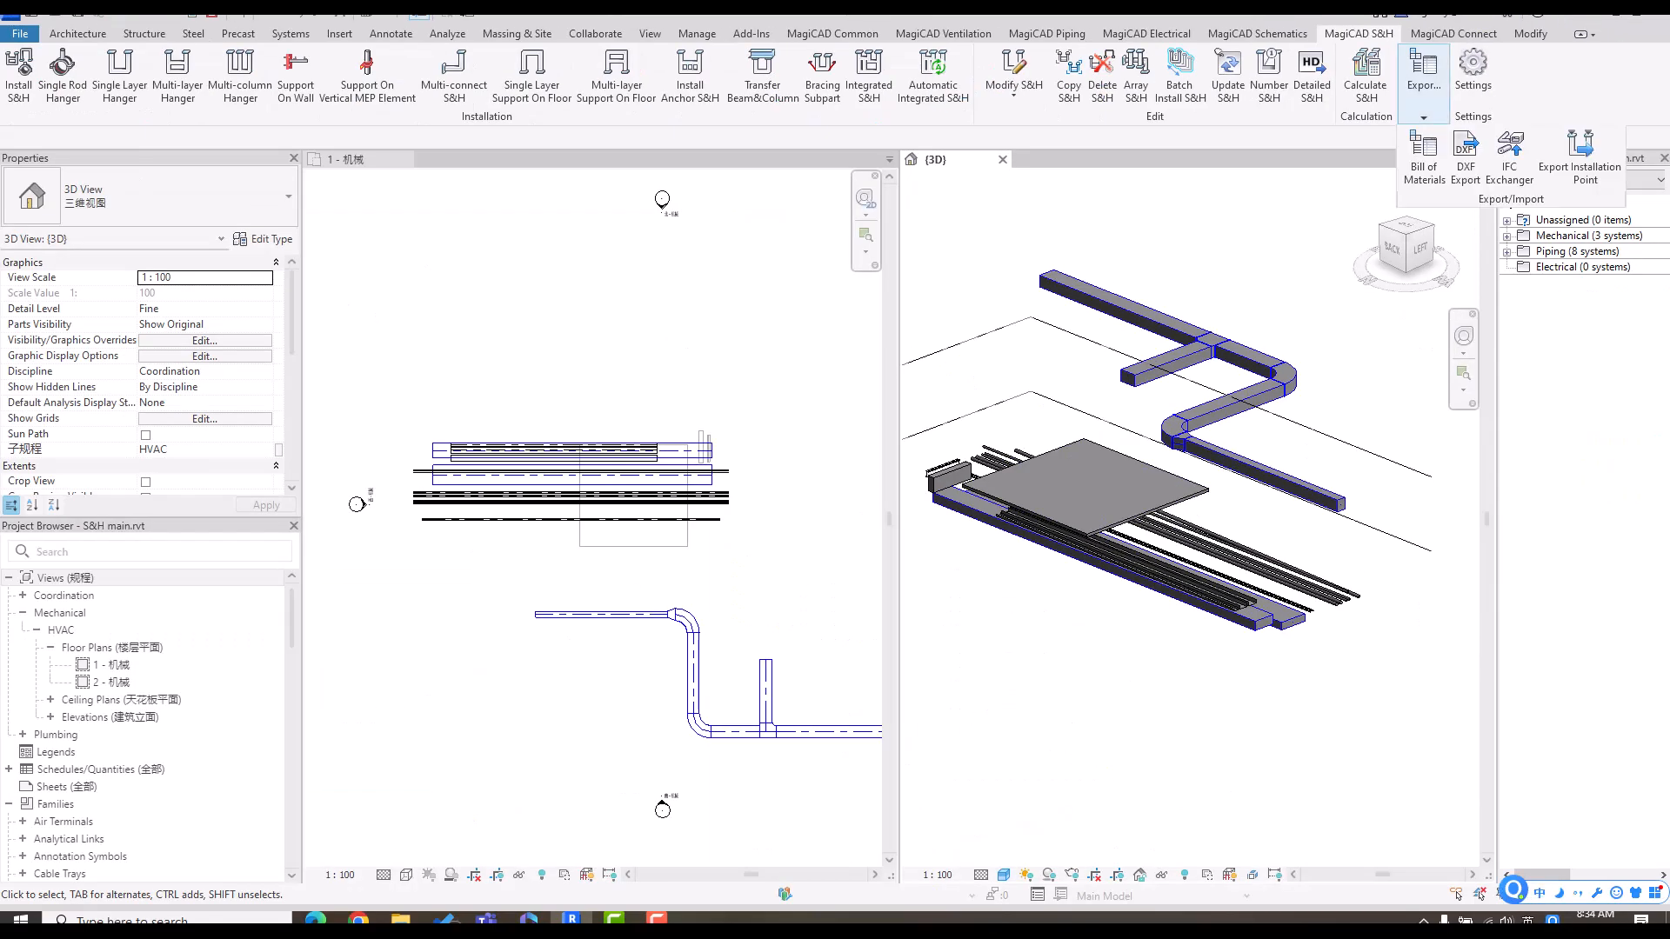
pyautogui.click(600, 348)
pyautogui.click(1079, 665)
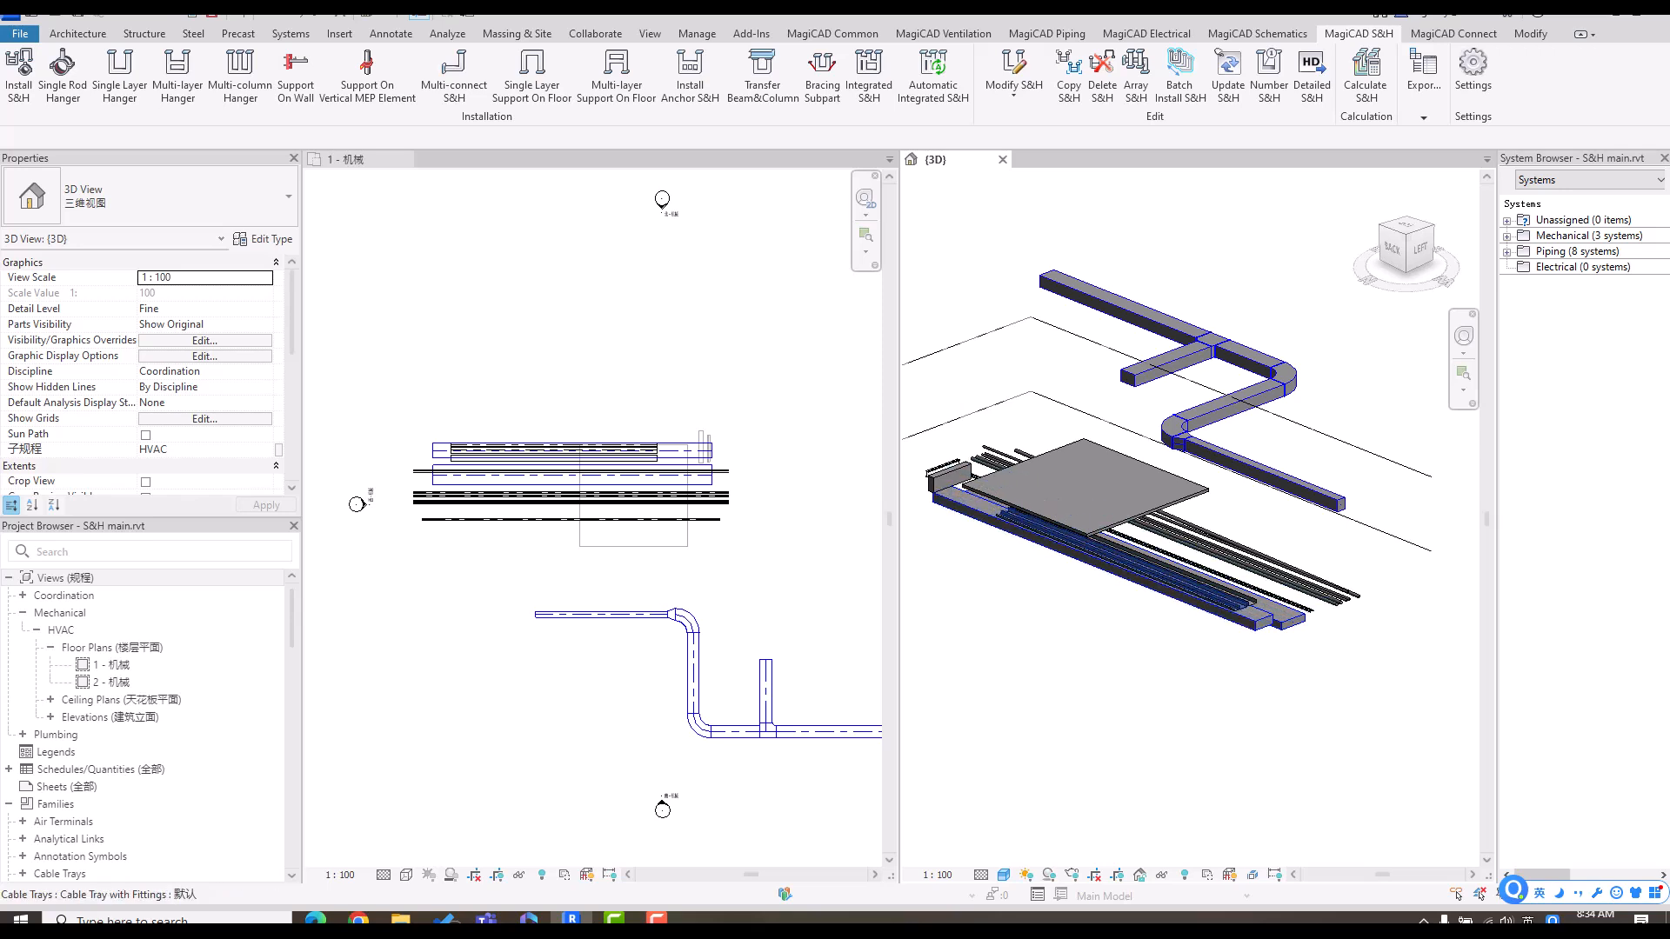
# - In the level 1 mechanical floor plan, start Install S&H for the uppermost duct and set the hanger's section position near its end
pyautogui.click(765, 566)
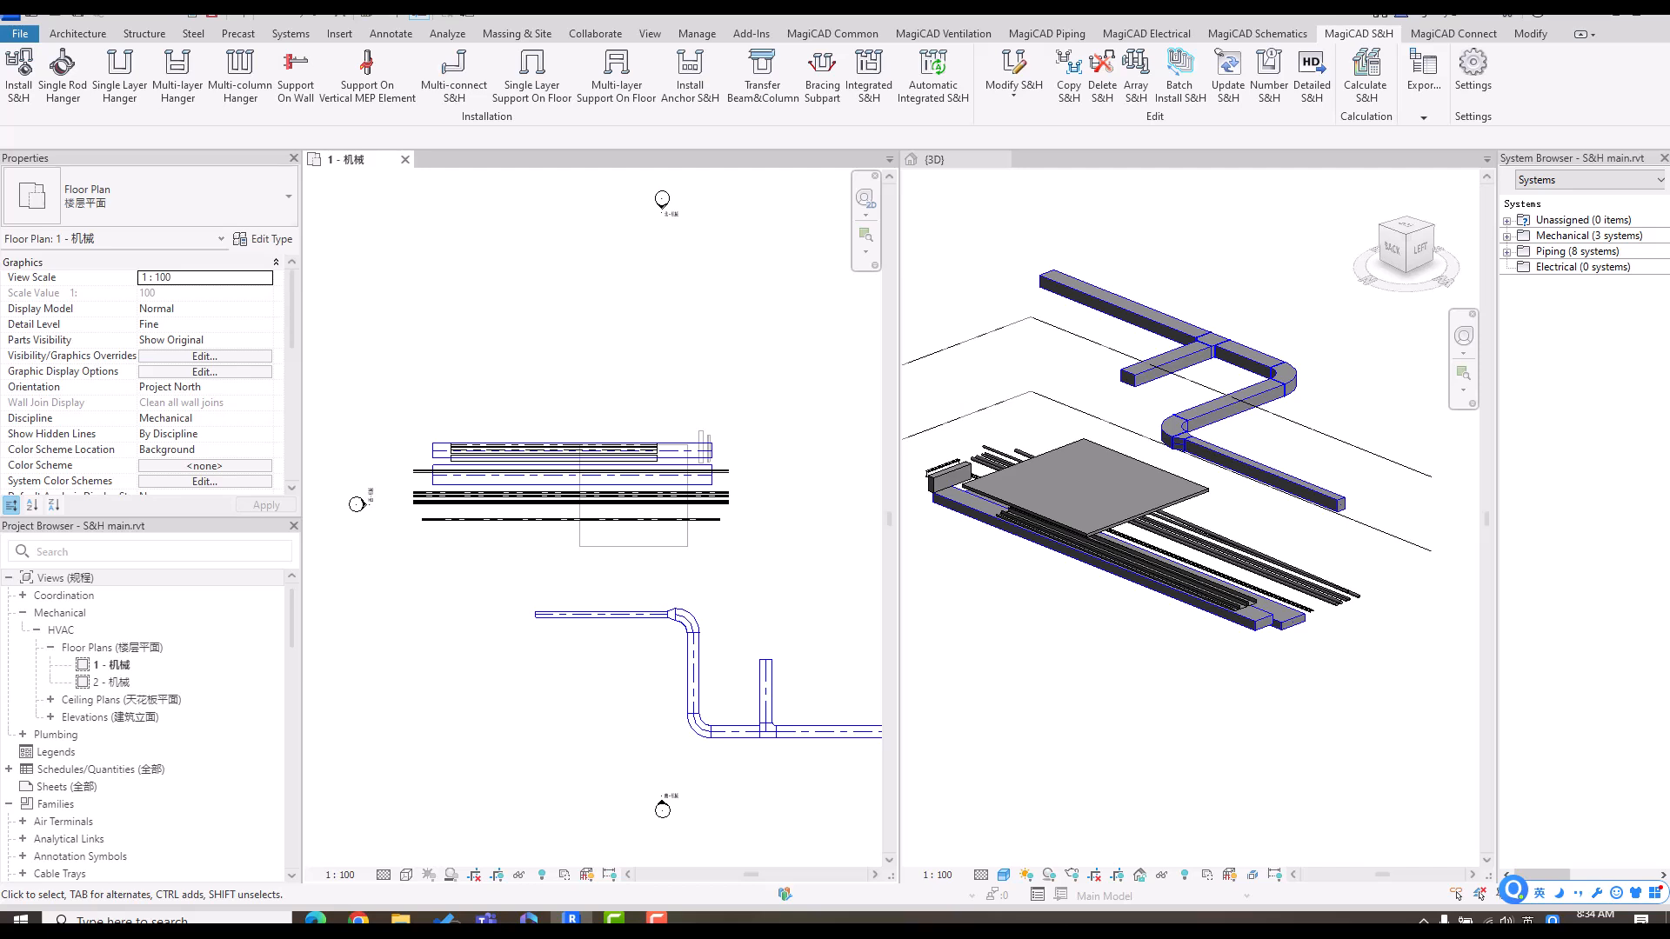
pyautogui.scroll(5, 402, 424)
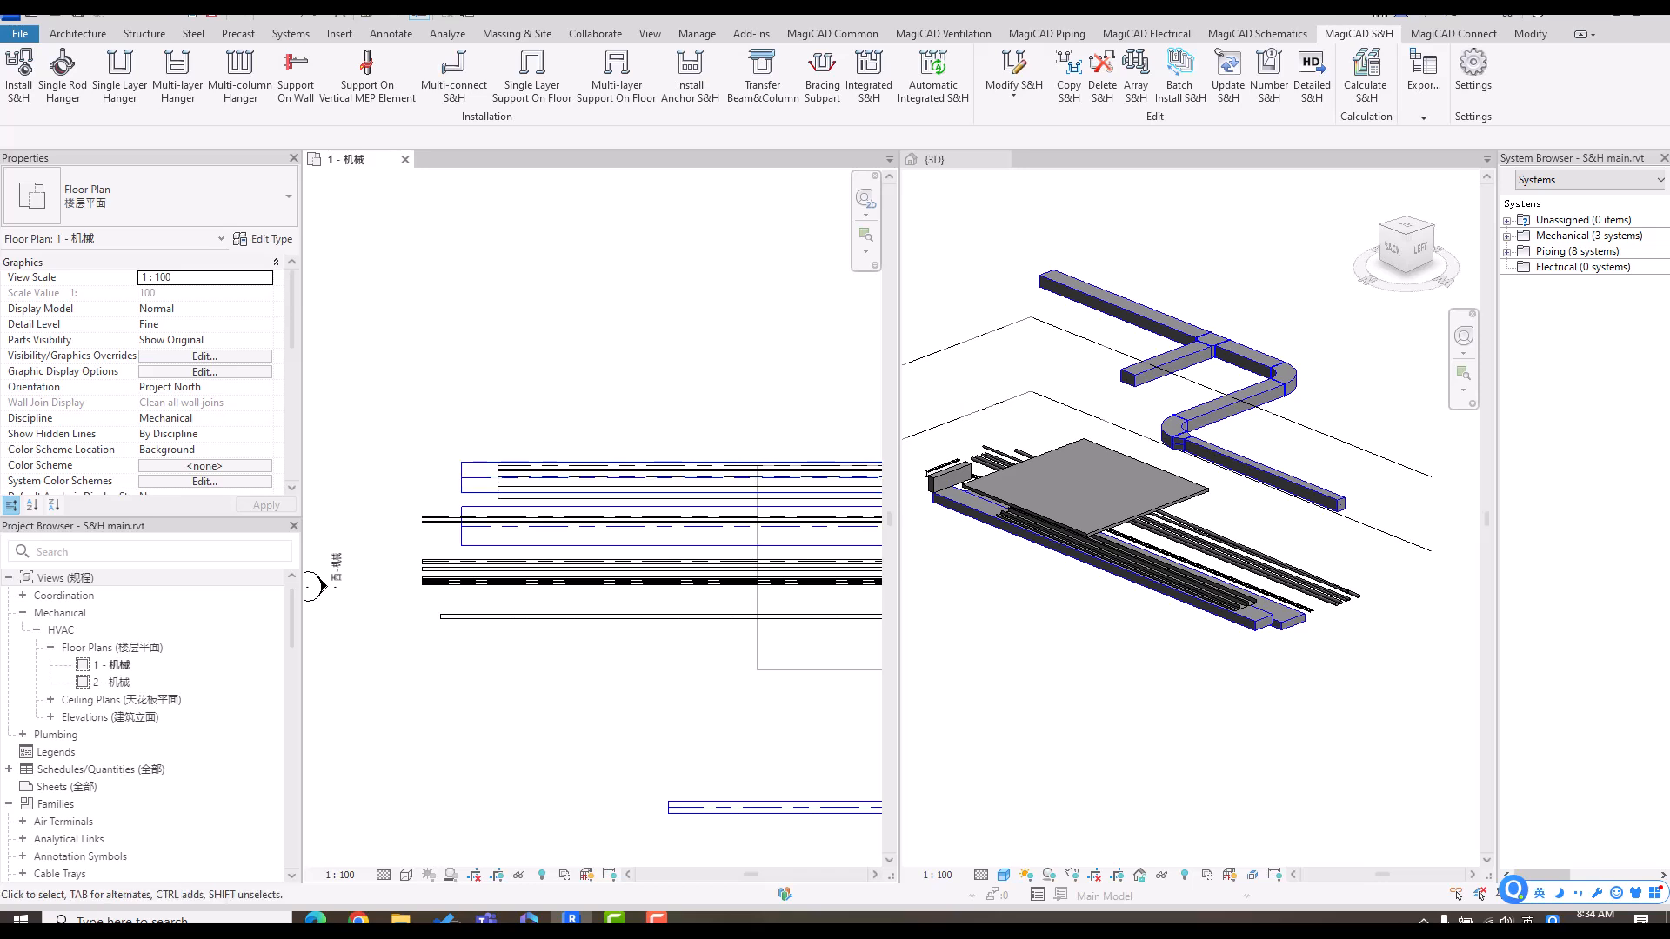
pyautogui.click(18, 74)
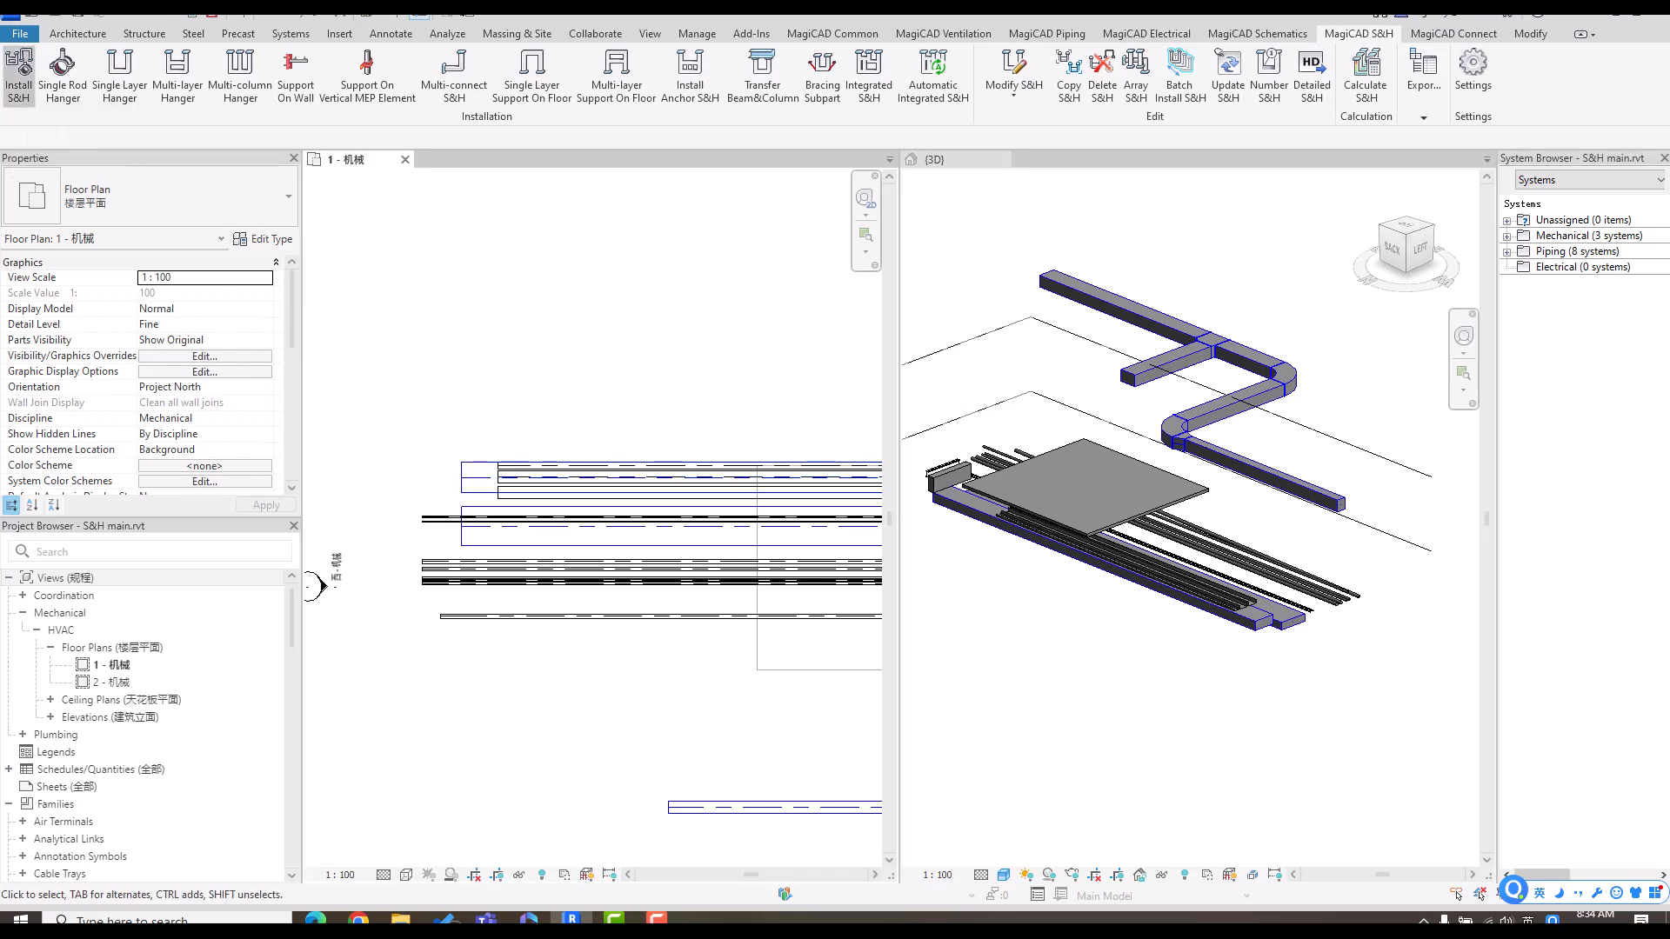
pyautogui.click(600, 463)
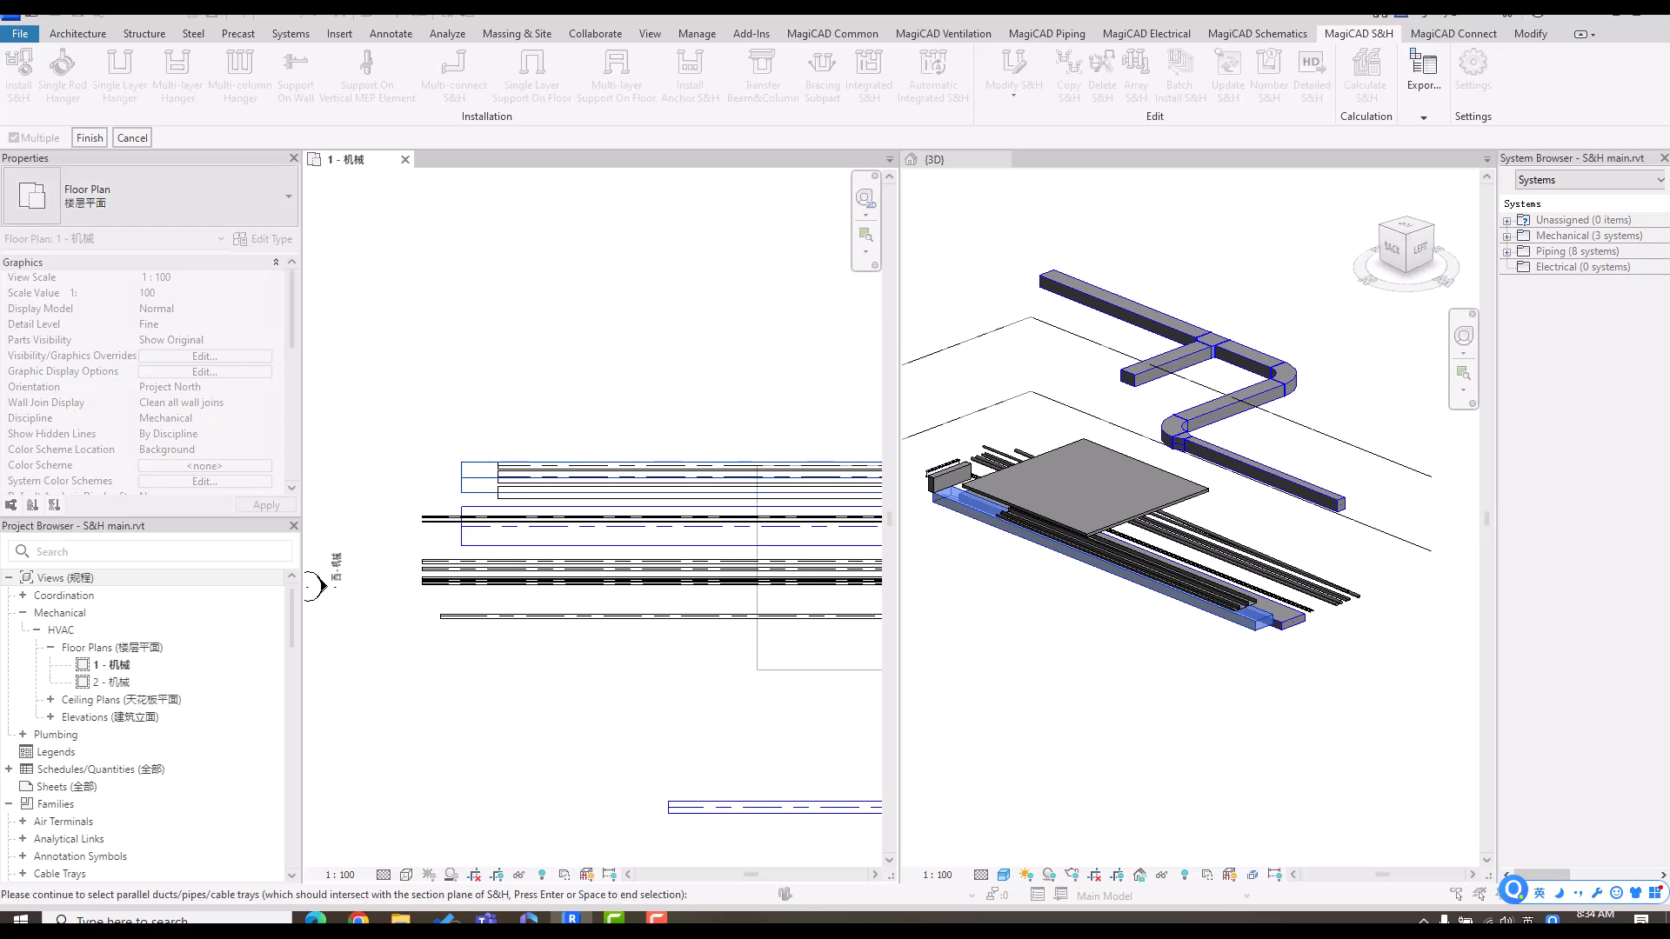
pyautogui.click(89, 139)
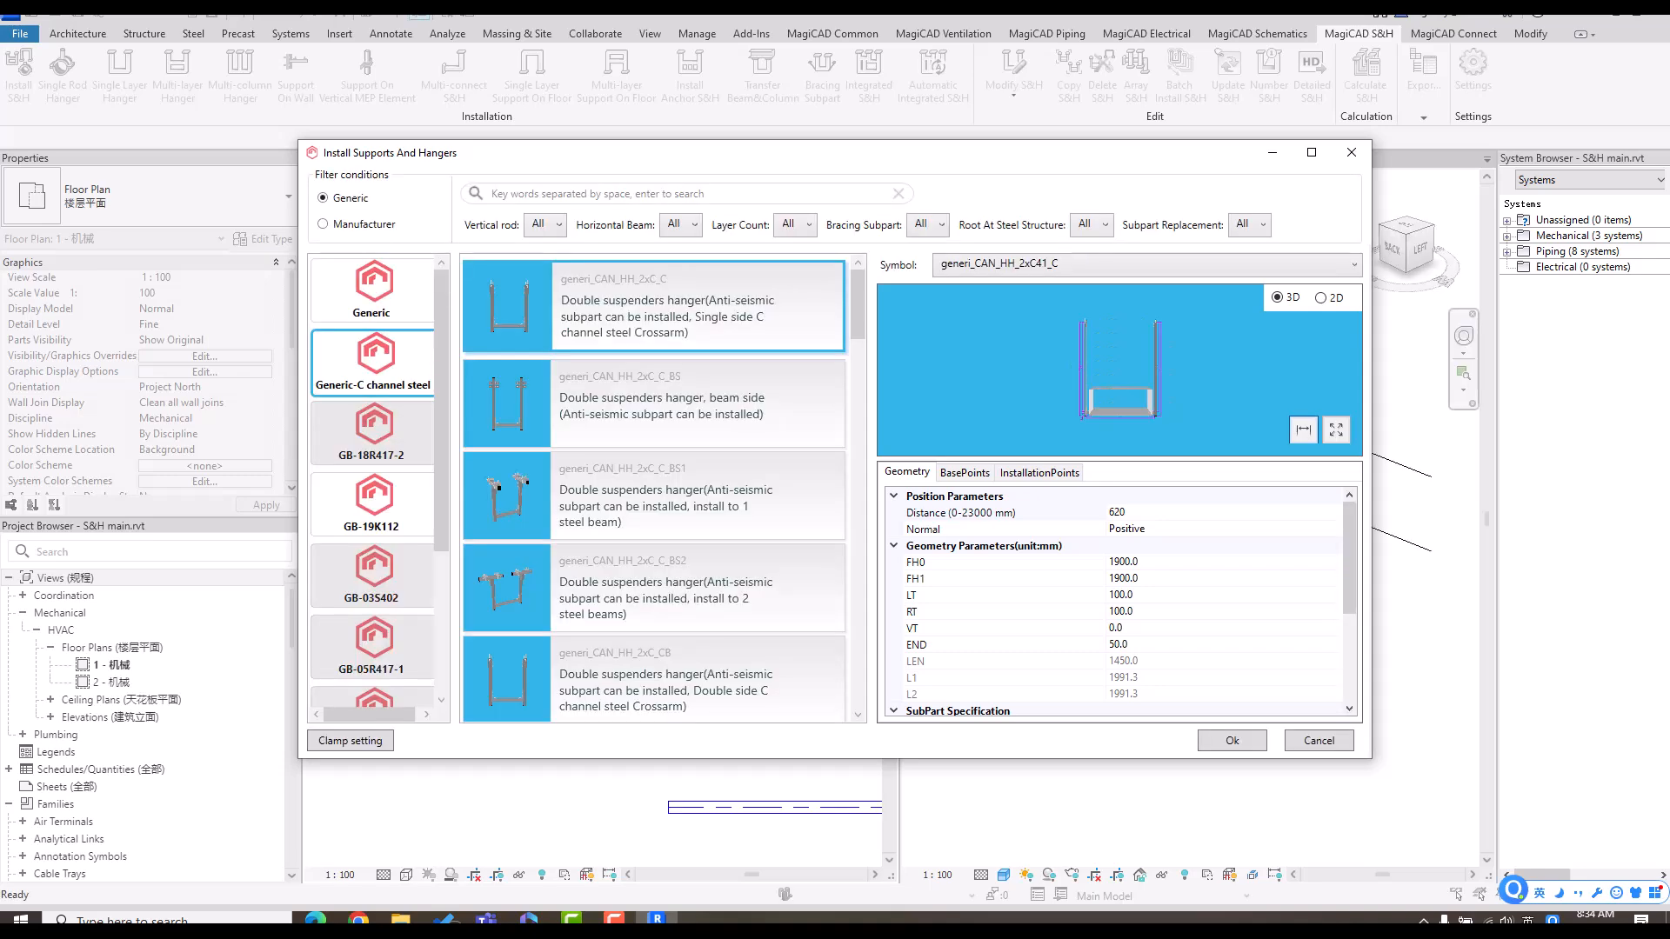
# - Choose the Generic series in the hanger catalogue, look over the Manufacturer products, and return to the Generic filter
pyautogui.click(373, 290)
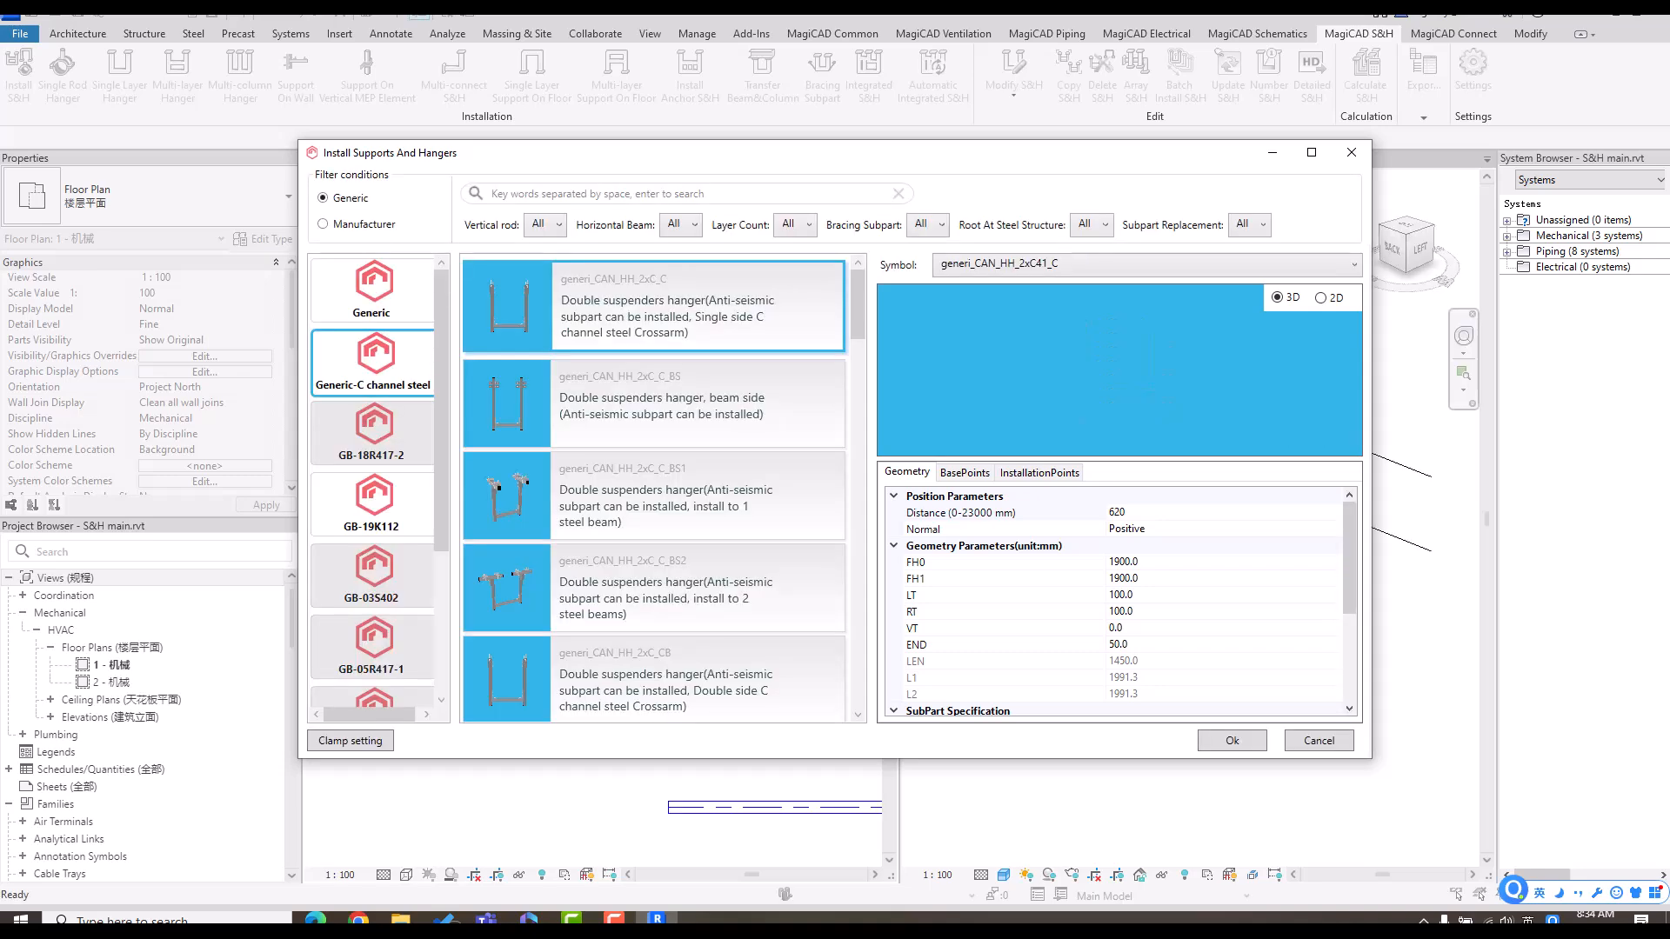
pyautogui.scroll(-10, 652, 487)
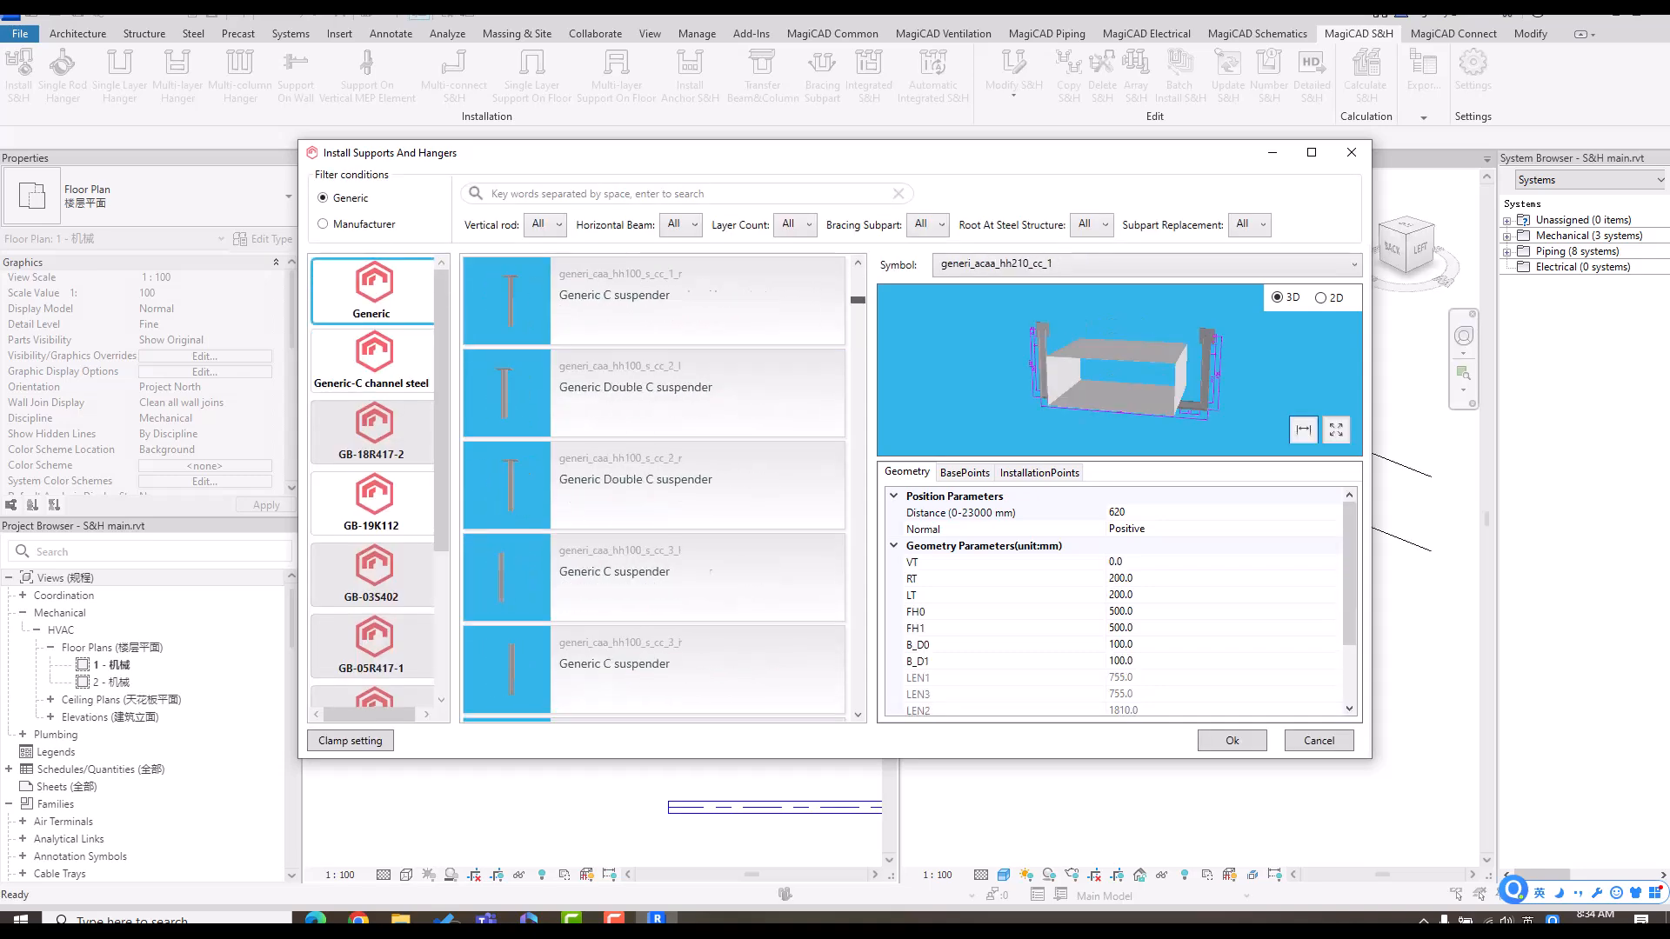
pyautogui.scroll(10, 652, 487)
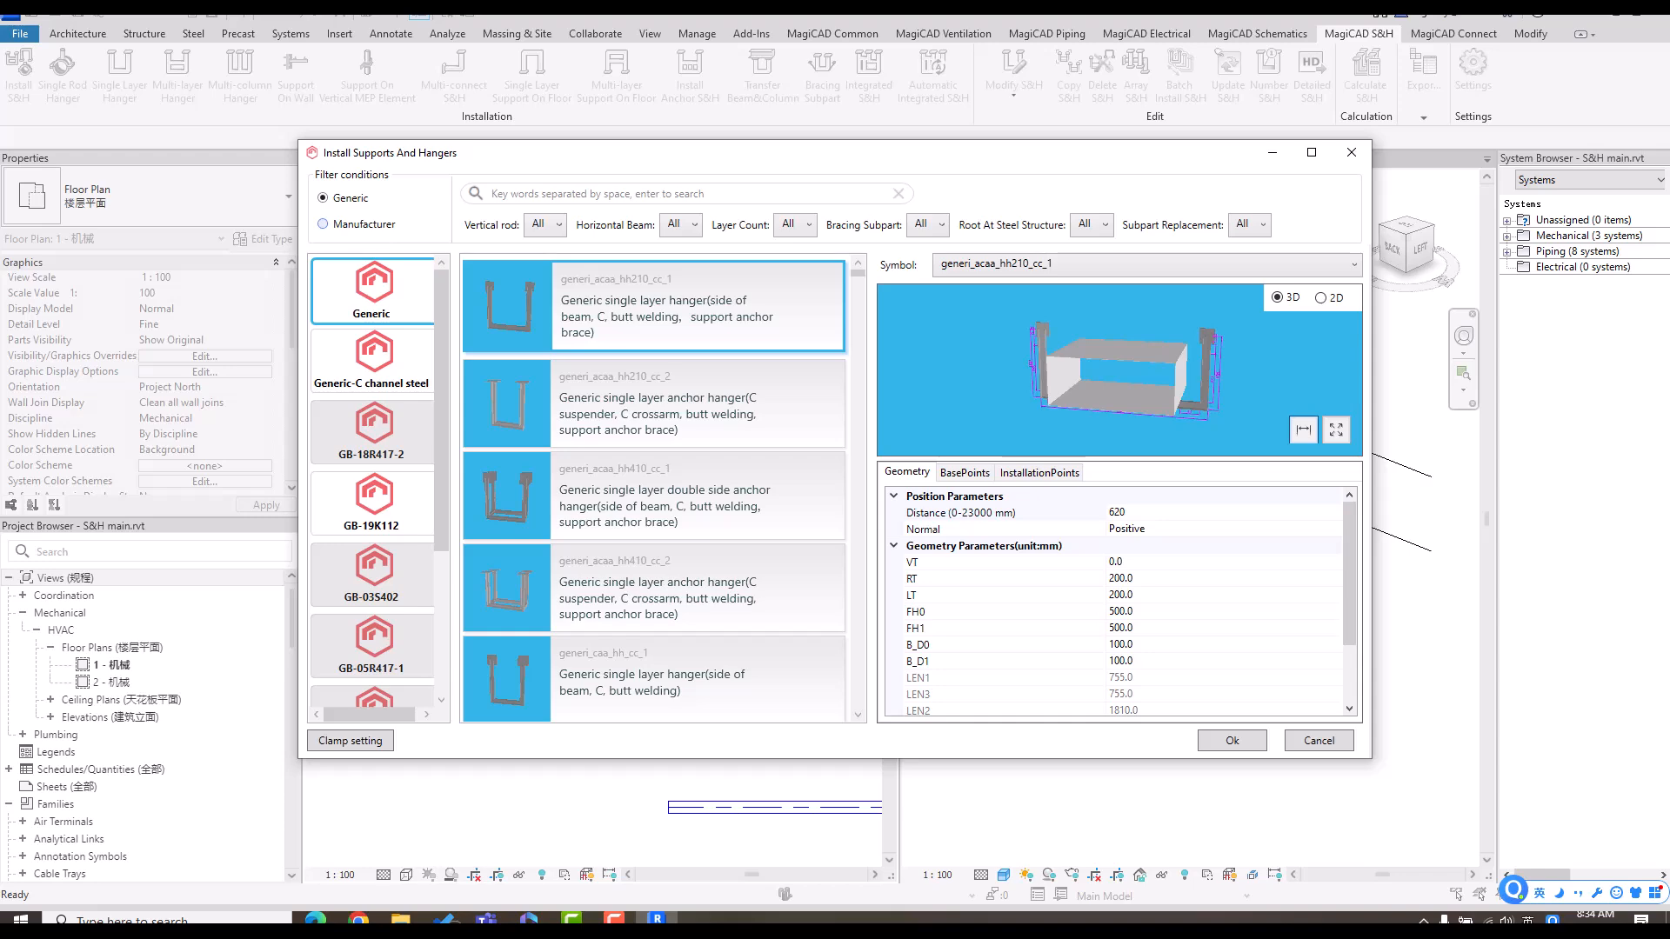
pyautogui.click(324, 225)
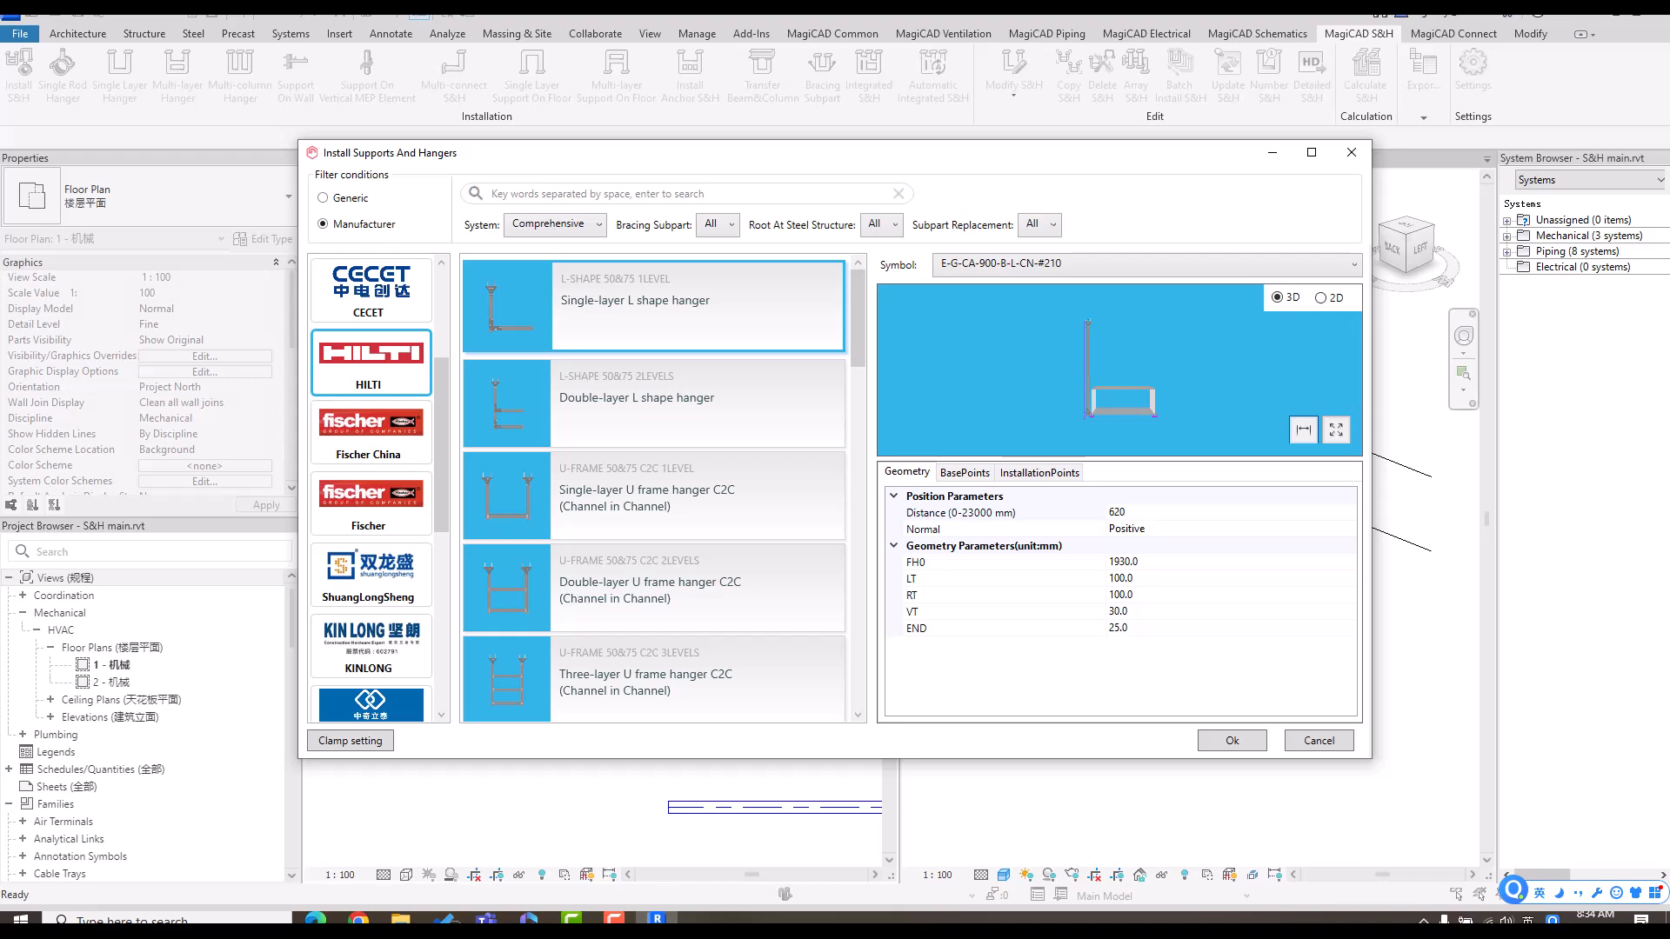
pyautogui.click(323, 198)
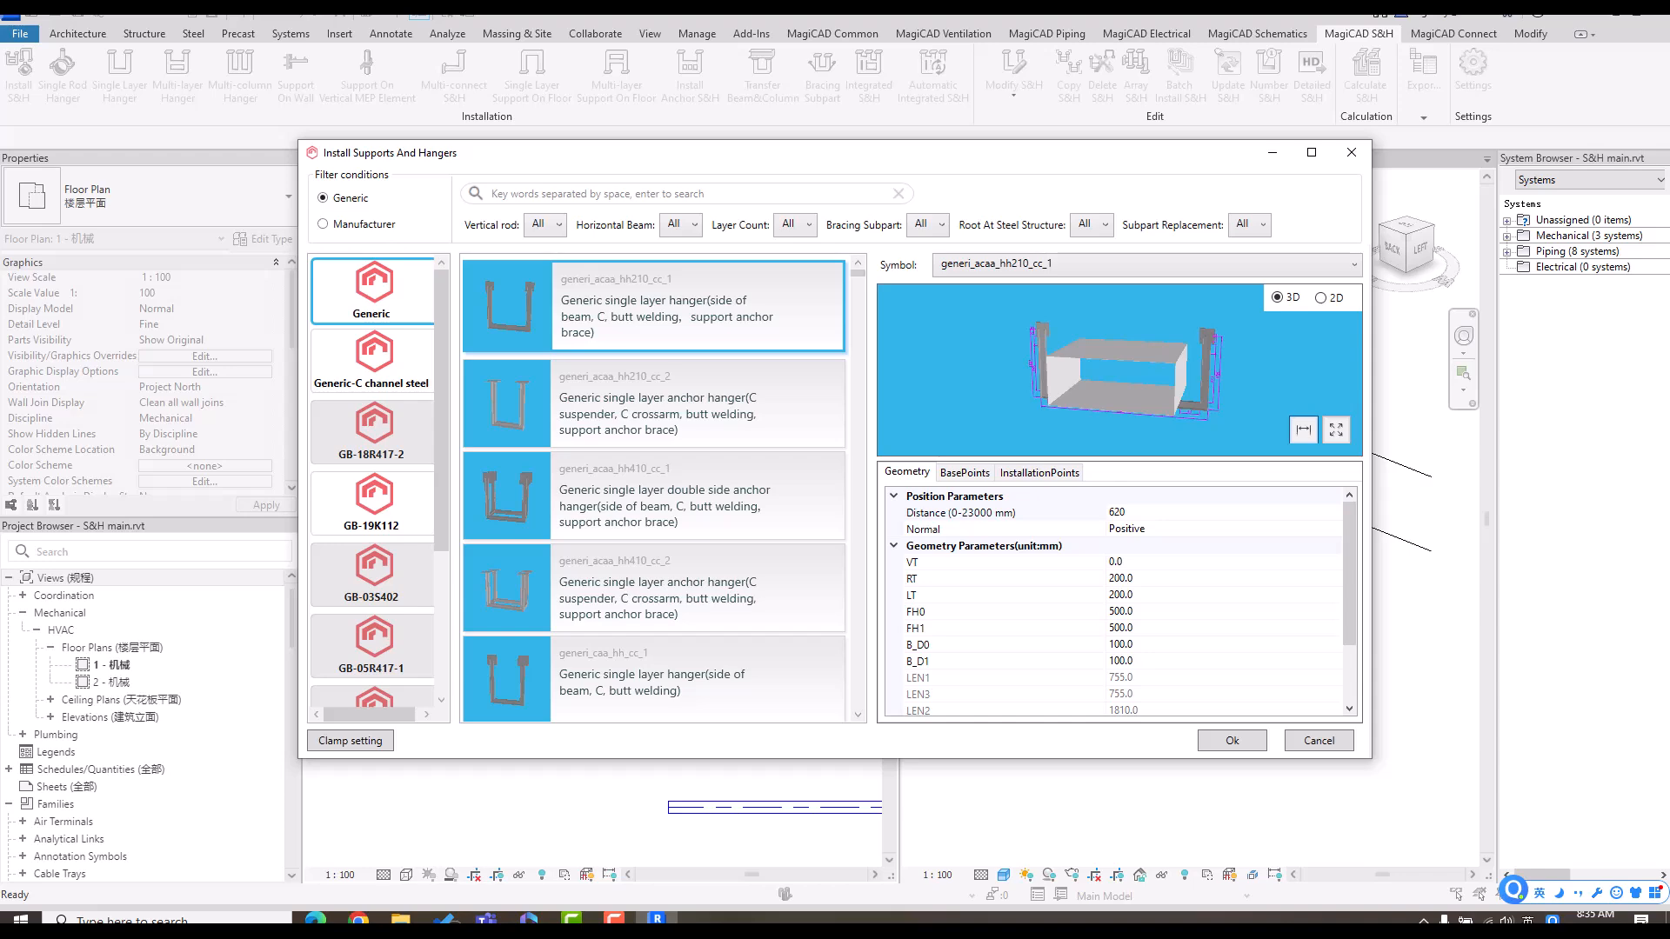
# - Choose the Generic single layer hanger with C suspender, C crossarm and fillet welding, and inspect its 3D preview
pyautogui.click(654, 496)
pyautogui.scroll(-10, 654, 496)
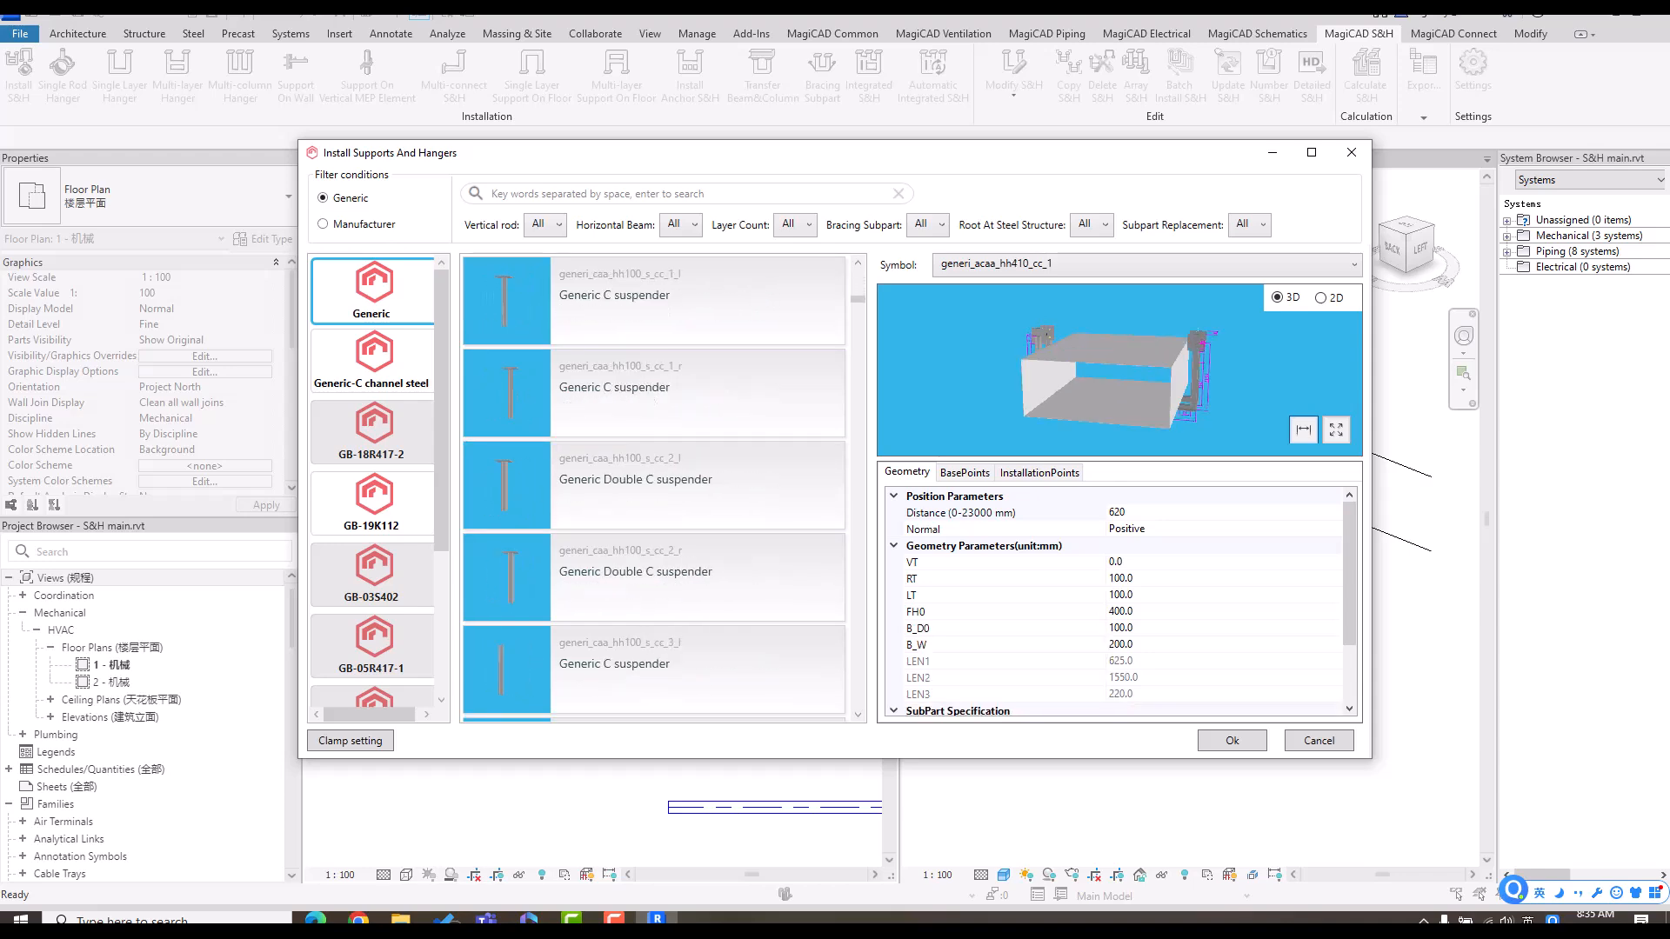
pyautogui.scroll(-10, 654, 487)
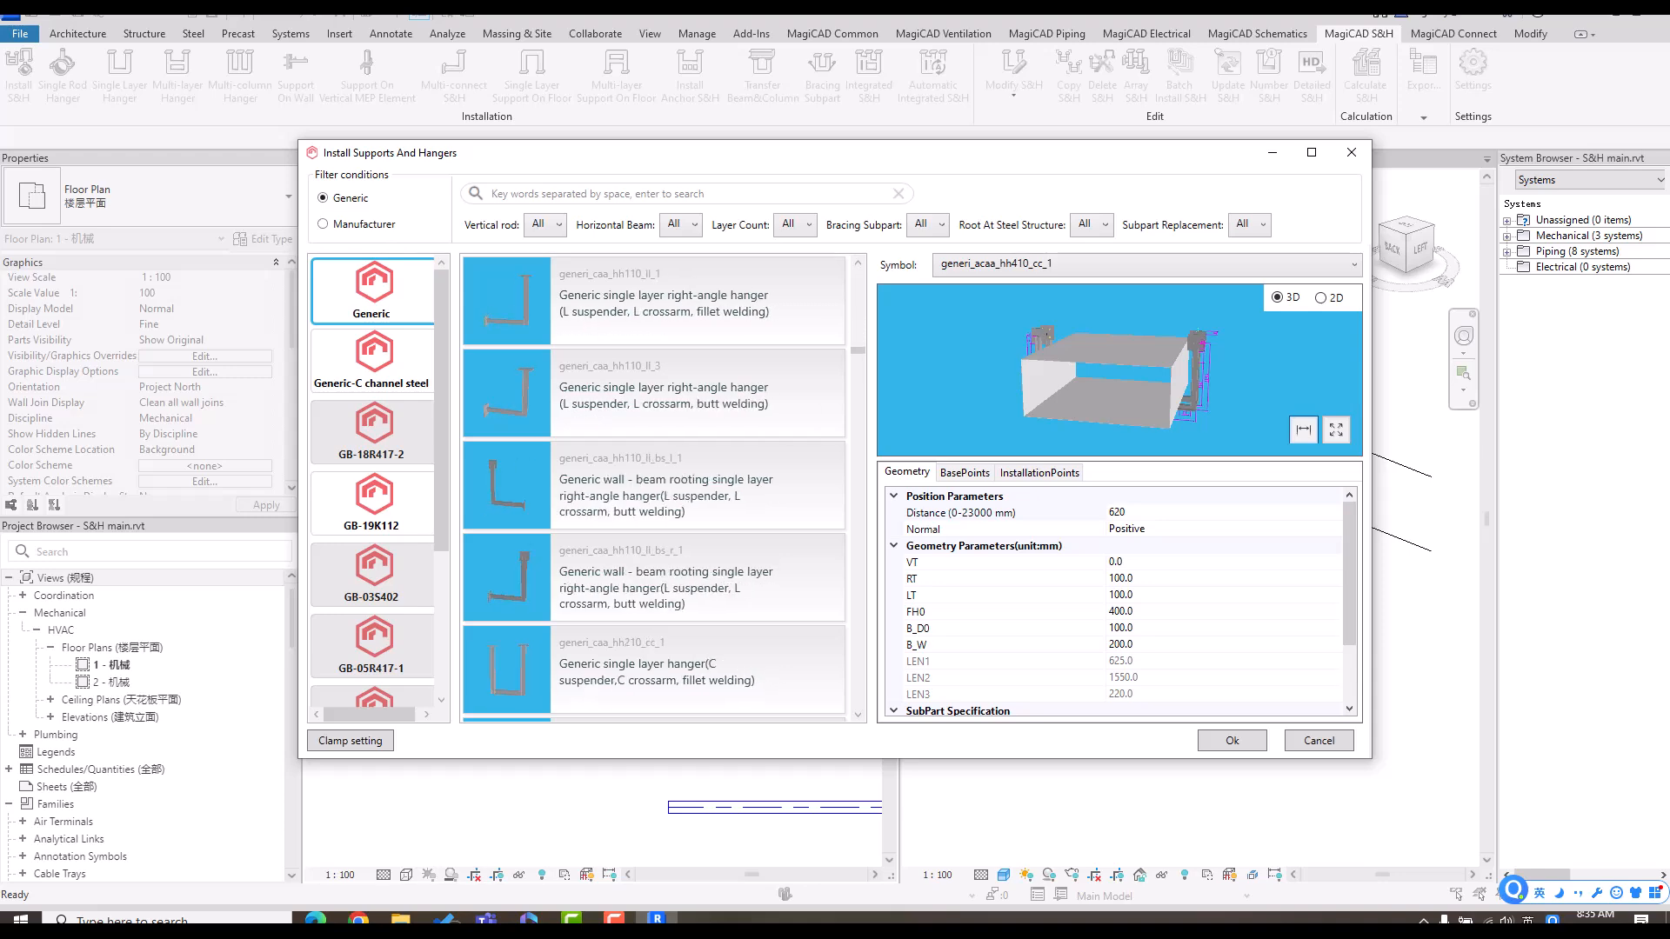
pyautogui.scroll(3, 654, 409)
pyautogui.click(655, 399)
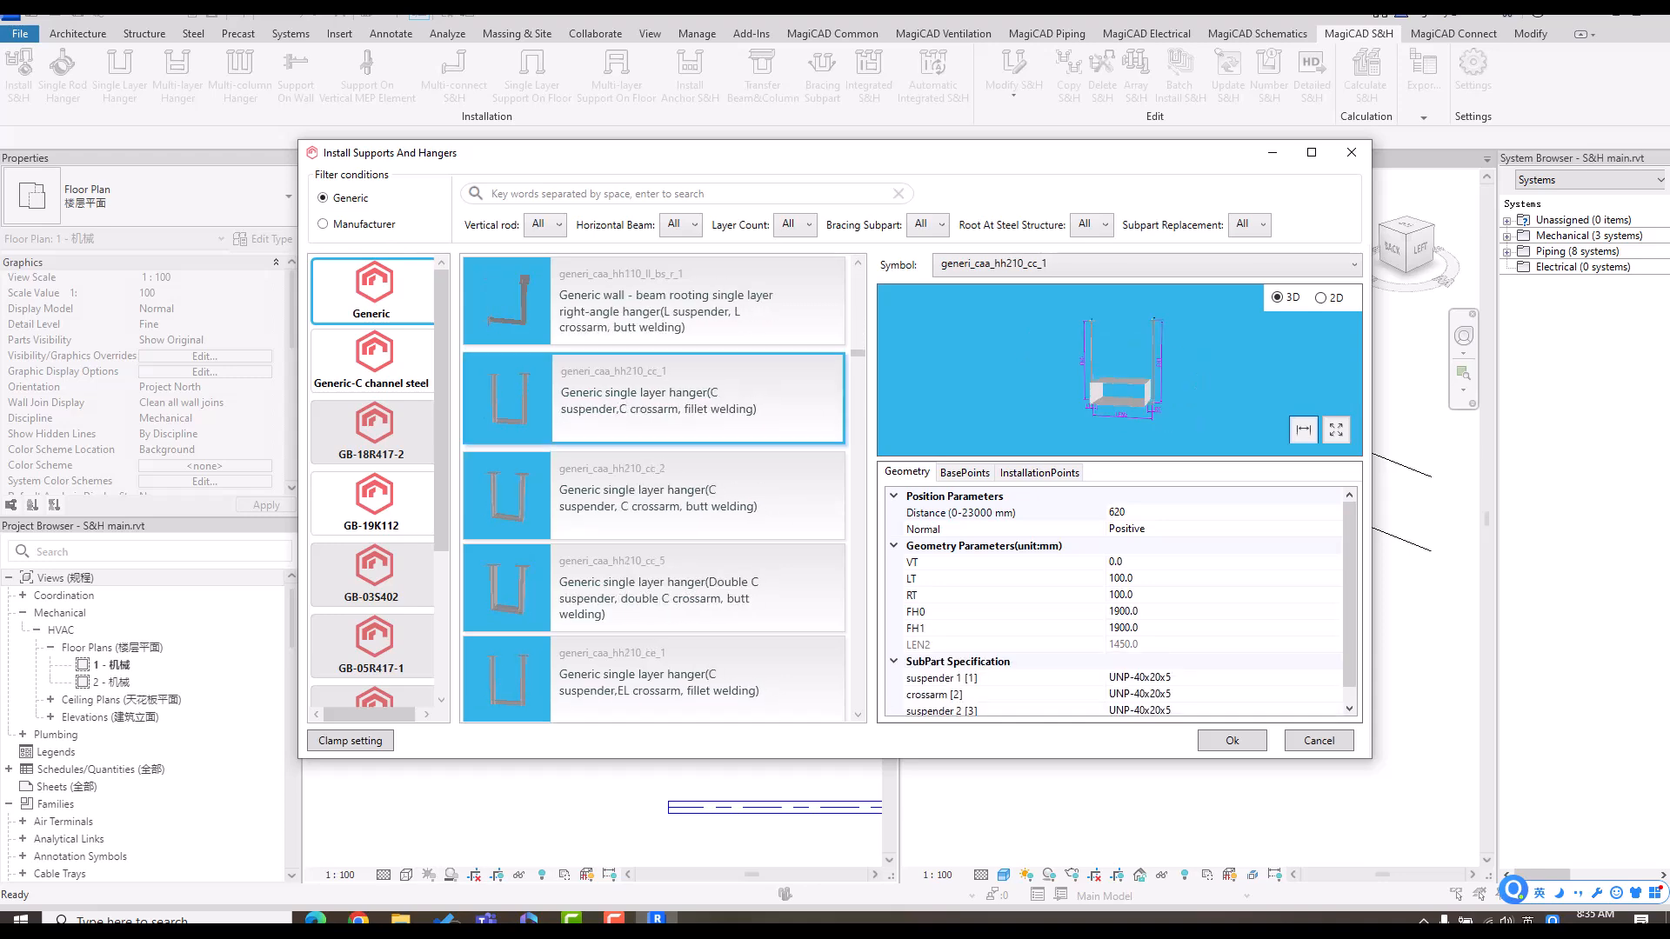
pyautogui.scroll(5, 1116, 358)
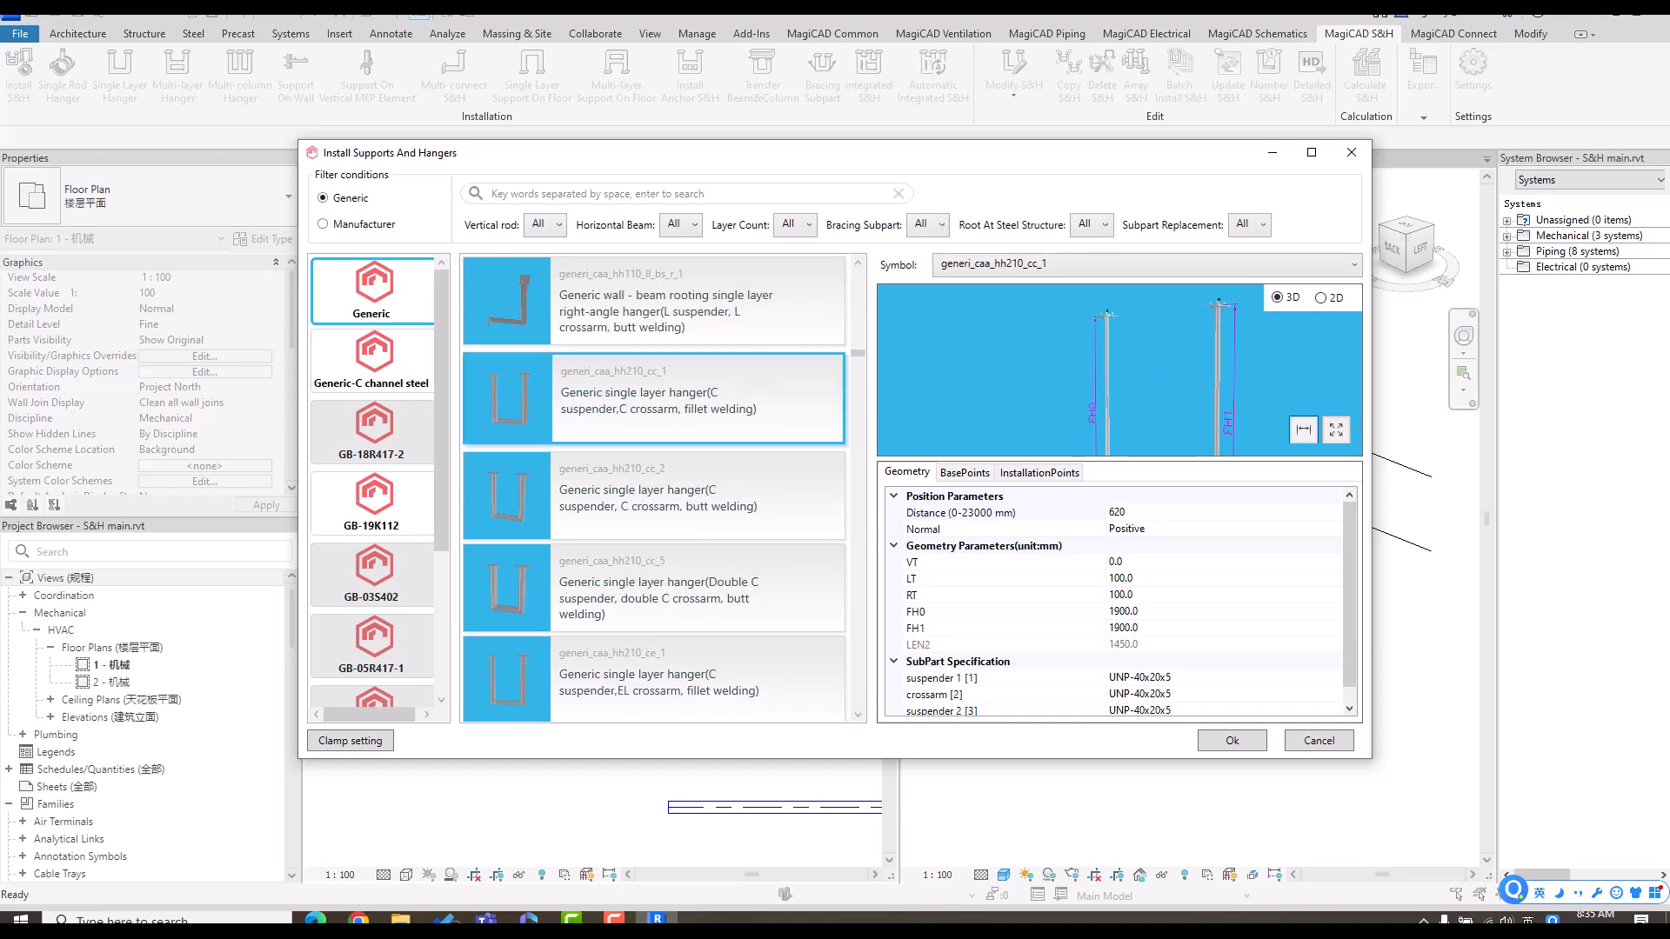
pyautogui.scroll(-2, 1115, 369)
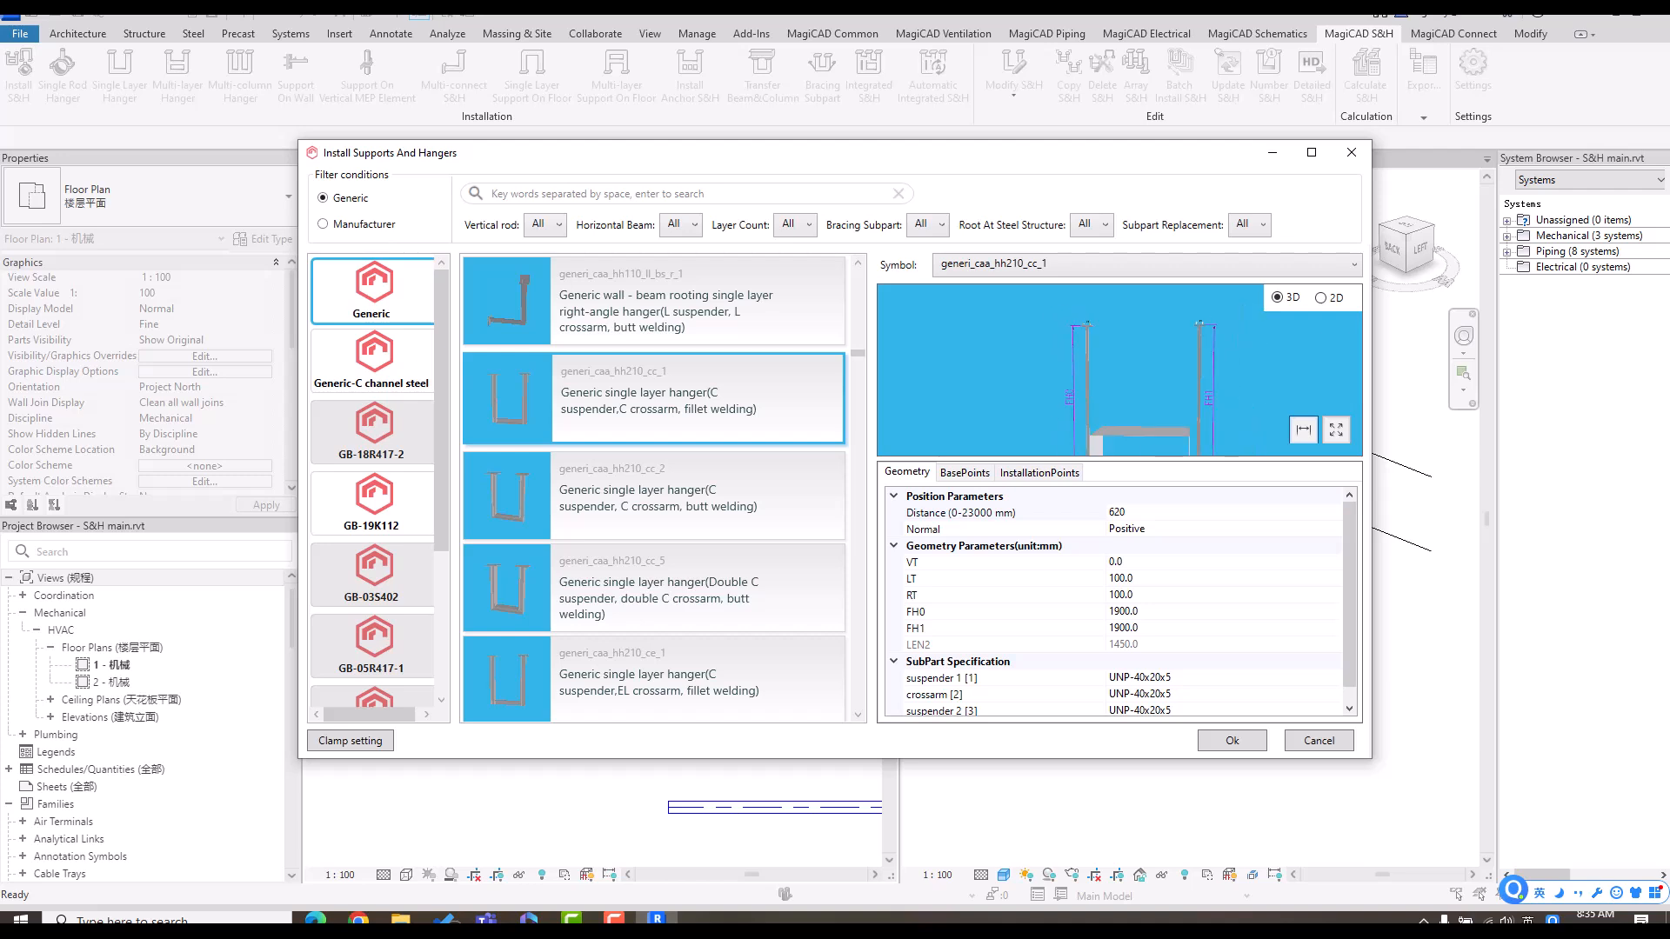
pyautogui.moveTo(1115, 409); pyautogui.dragTo(1079, 359, button='middle')
pyautogui.moveTo(1115, 374); pyautogui.dragTo(1088, 376)
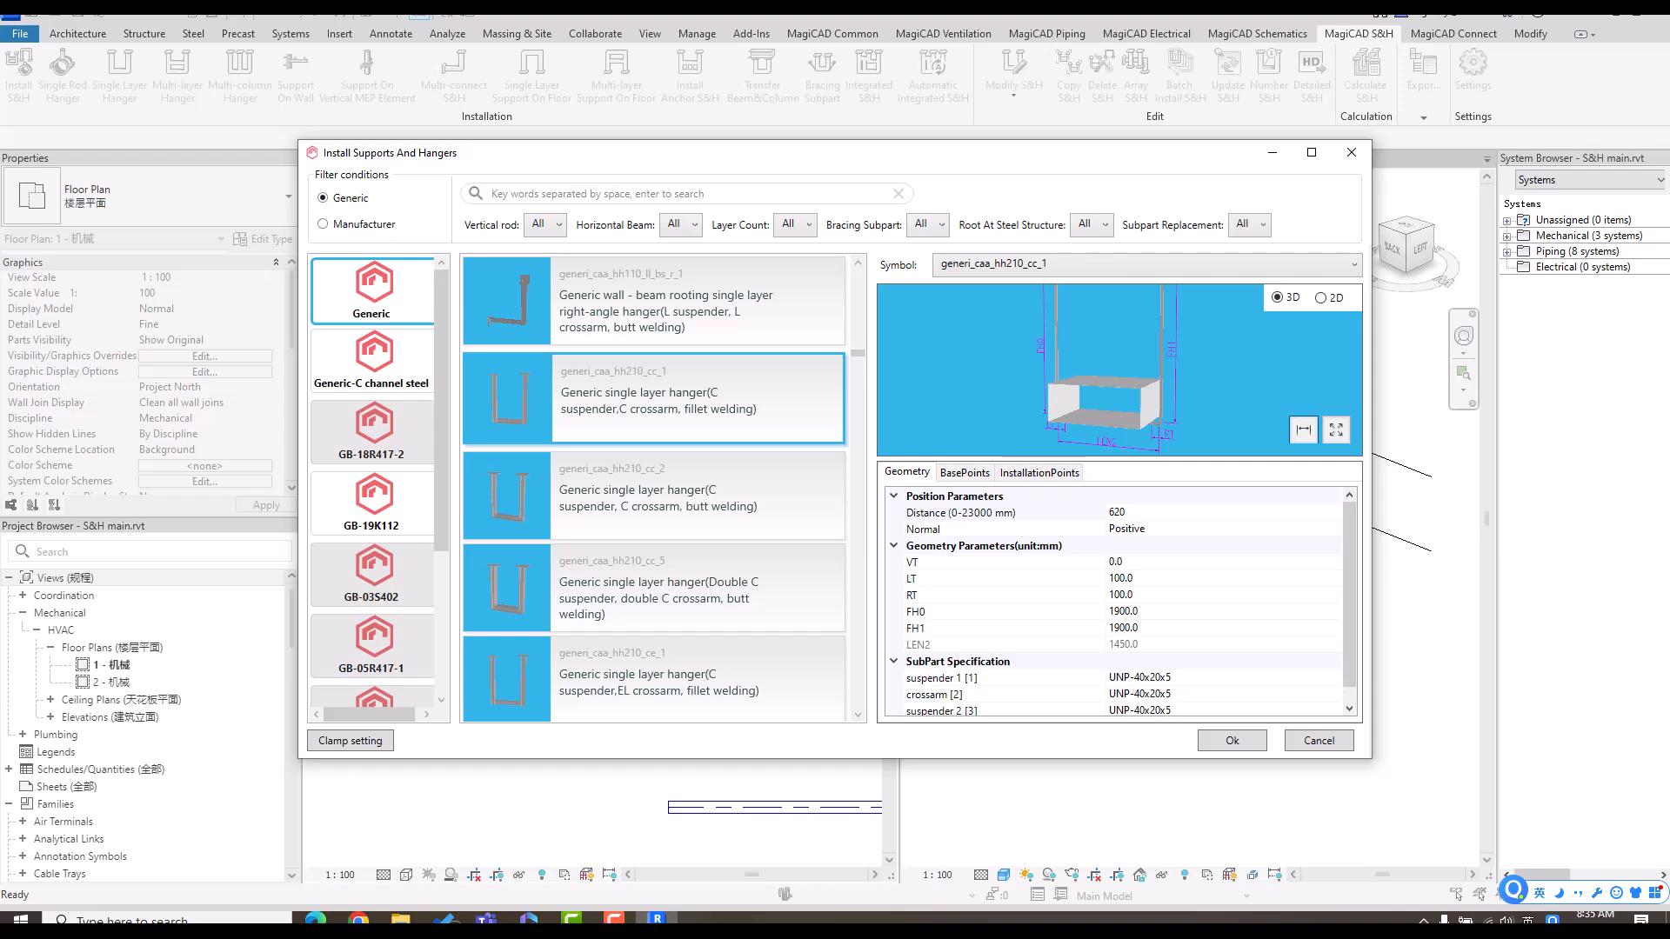
# - Review the steel specifications for suspender 1 and the crossarm, keeping UNP-40x20x5 for both
pyautogui.moveTo(1349, 595); pyautogui.dragTo(1350, 611)
pyautogui.click(1334, 662)
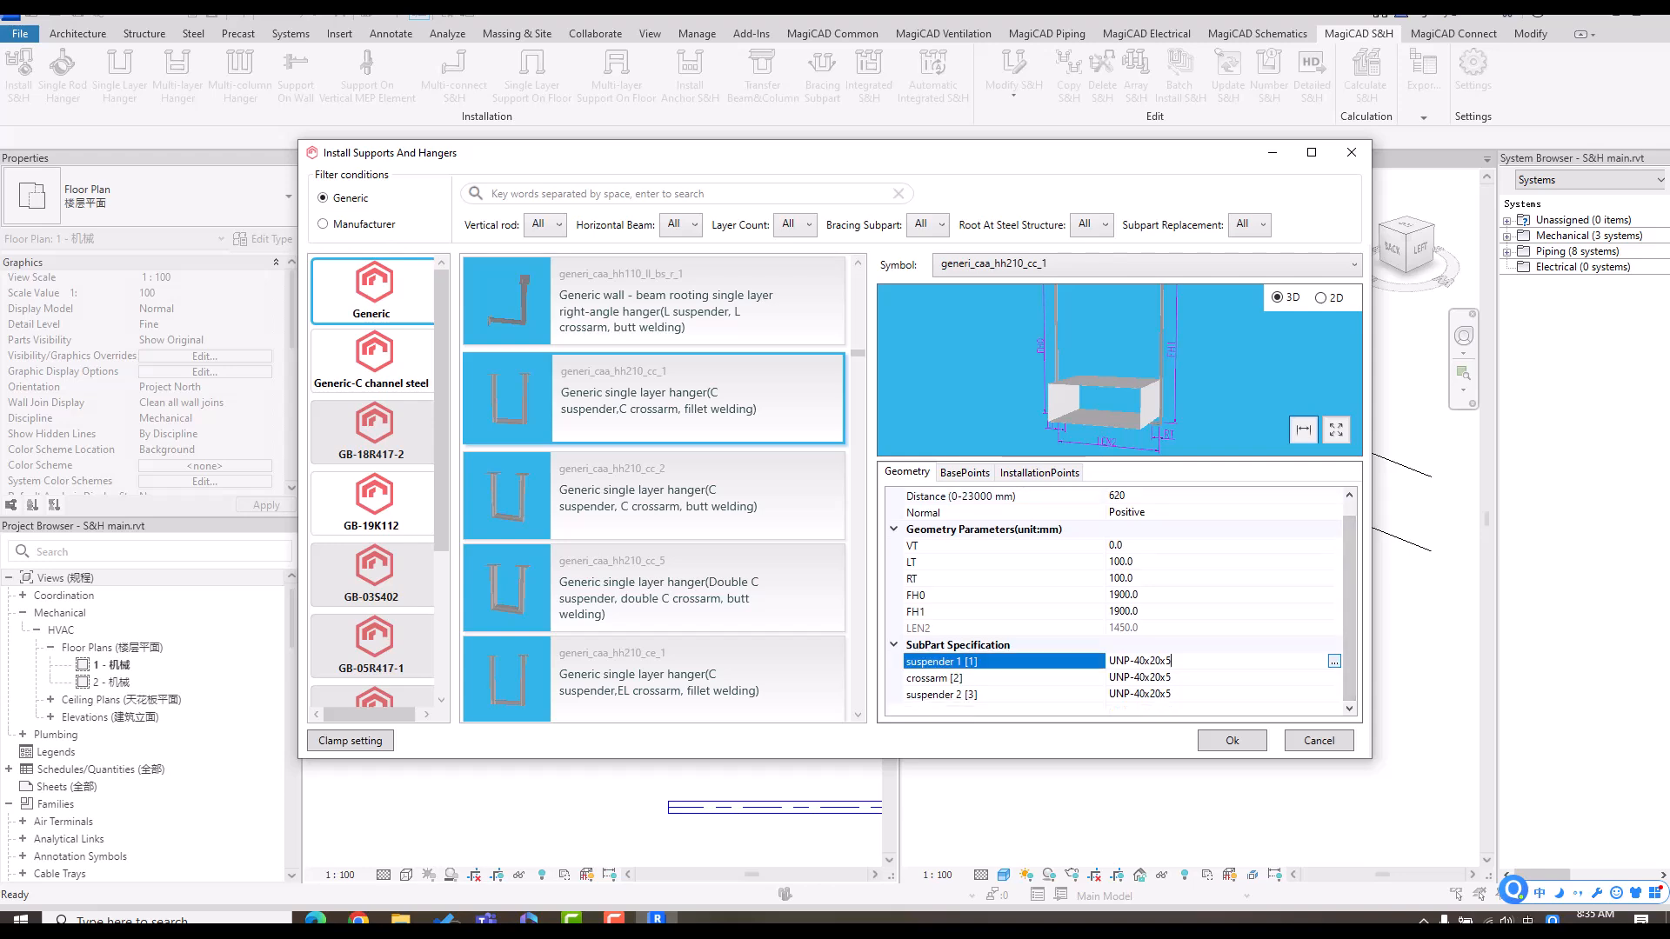
pyautogui.click(1333, 661)
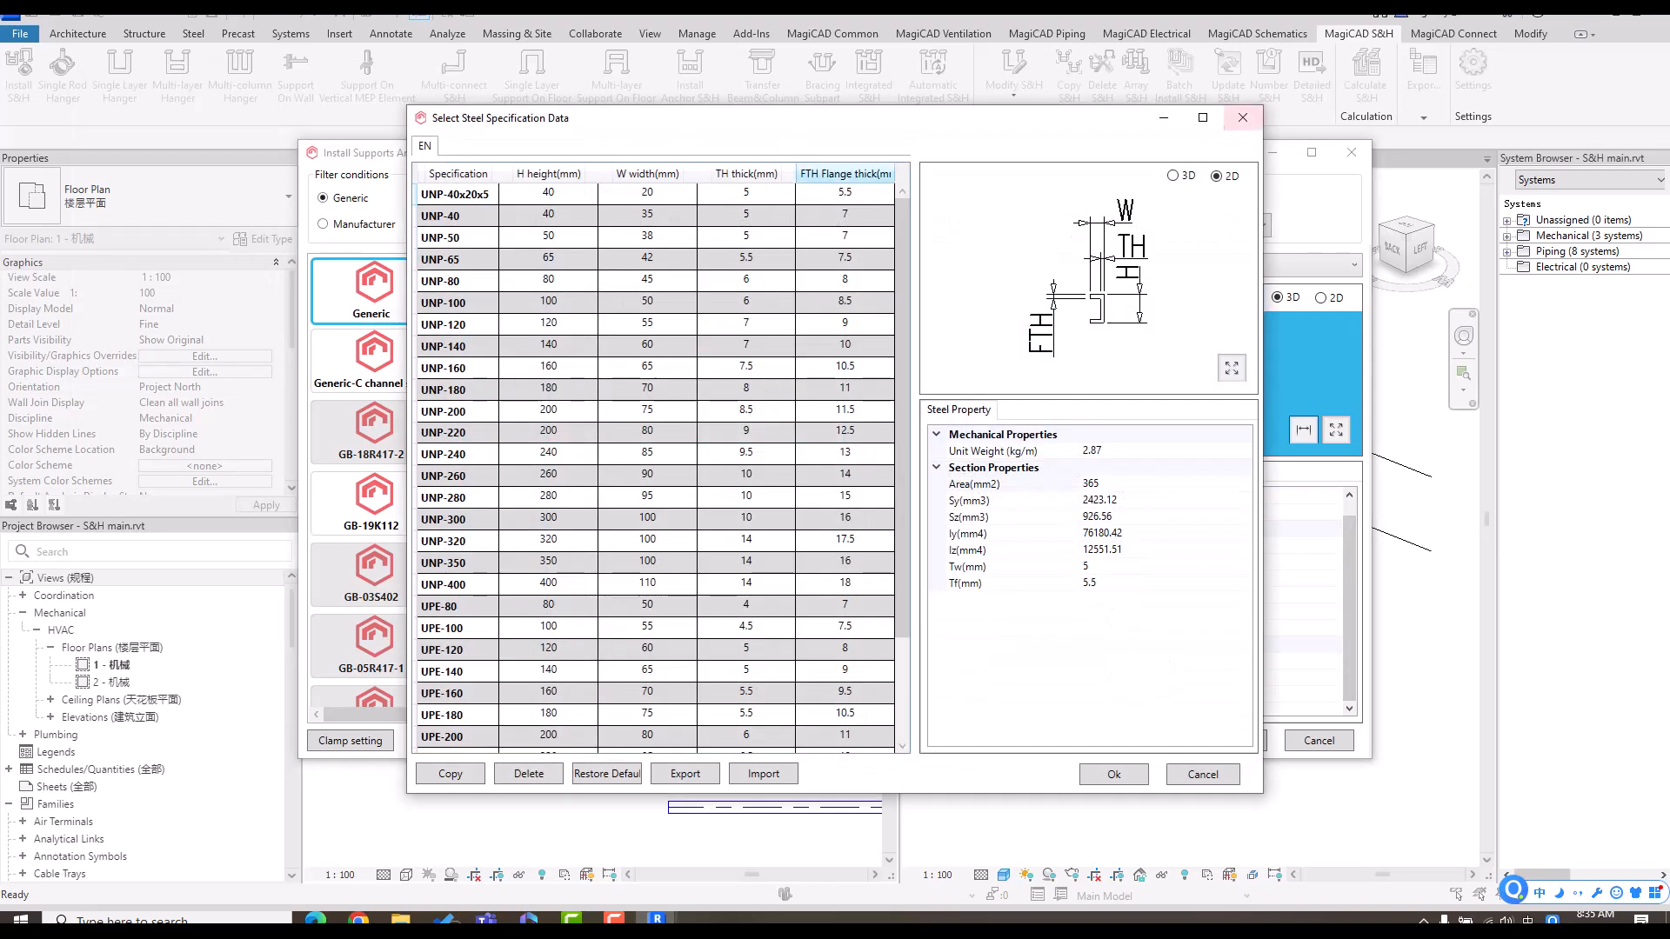
pyautogui.click(1243, 118)
pyautogui.click(1334, 677)
pyautogui.click(1335, 678)
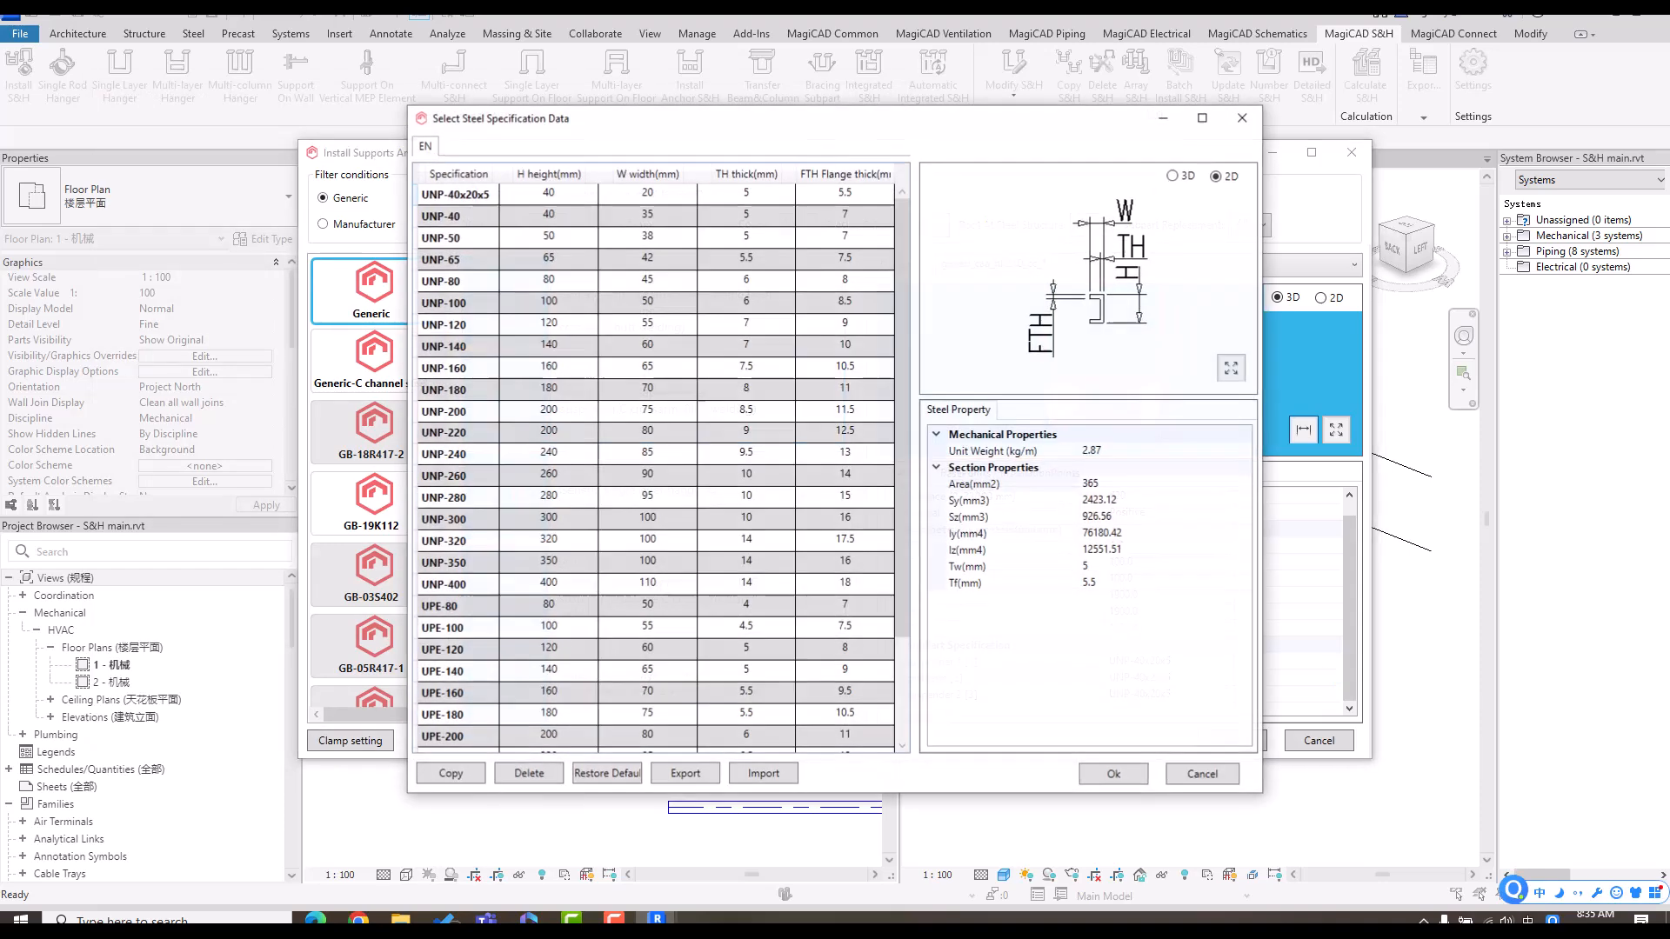
pyautogui.click(1114, 774)
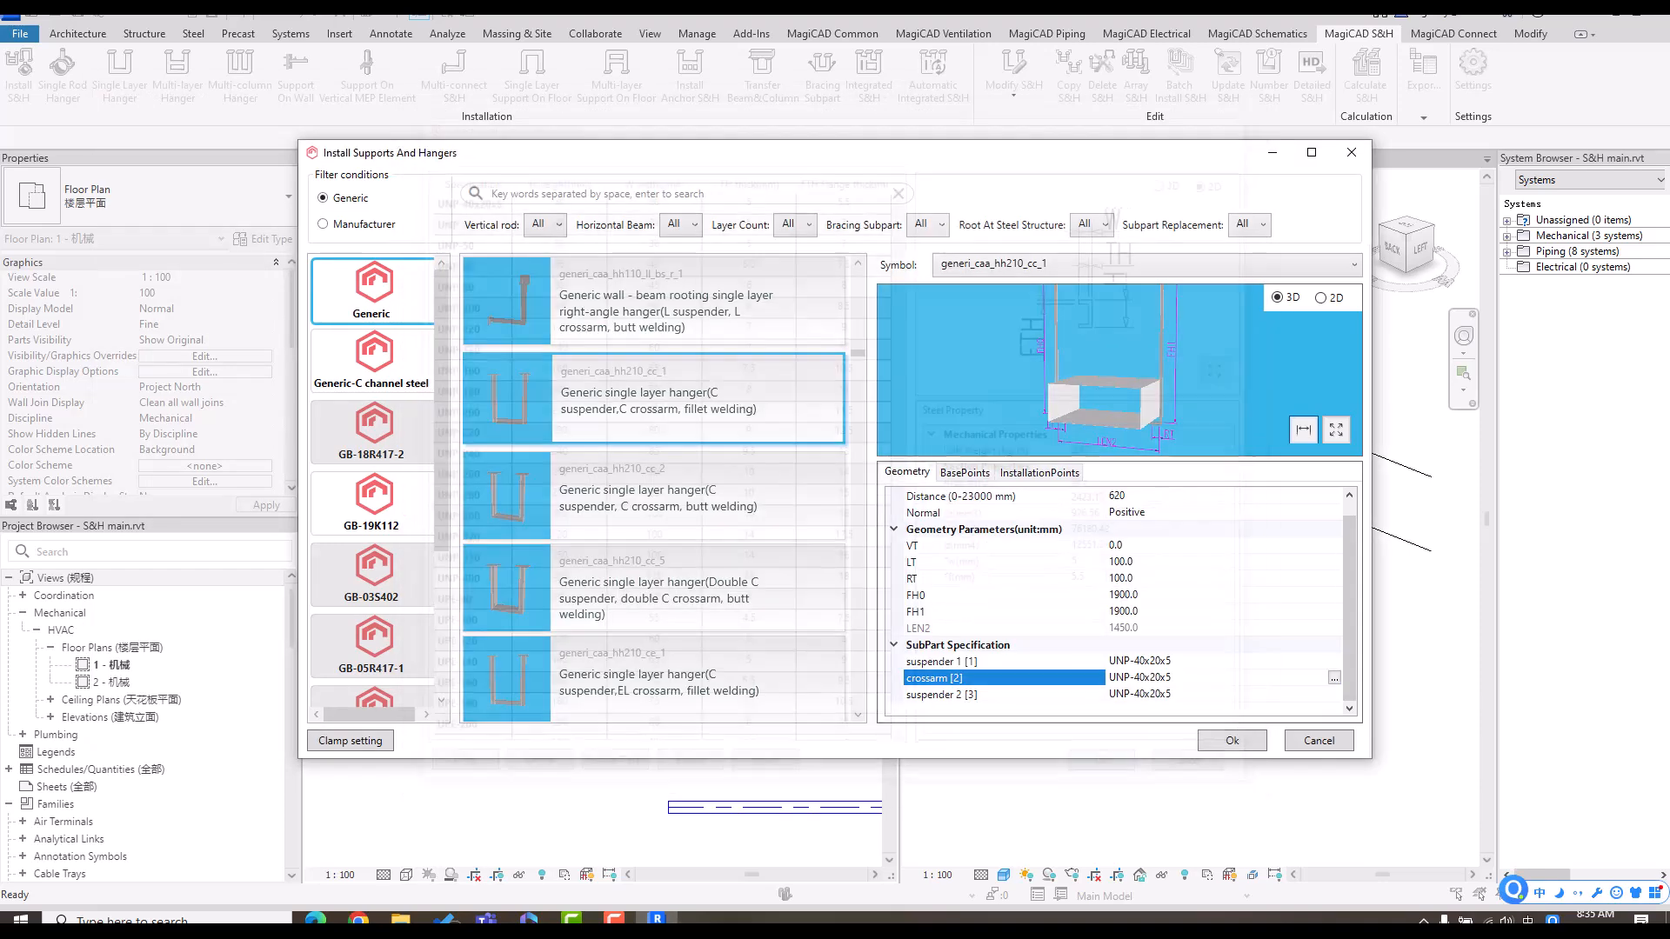
# - Install the configured single layer hanger on the duct and view it up close in the 3D model
pyautogui.click(1232, 741)
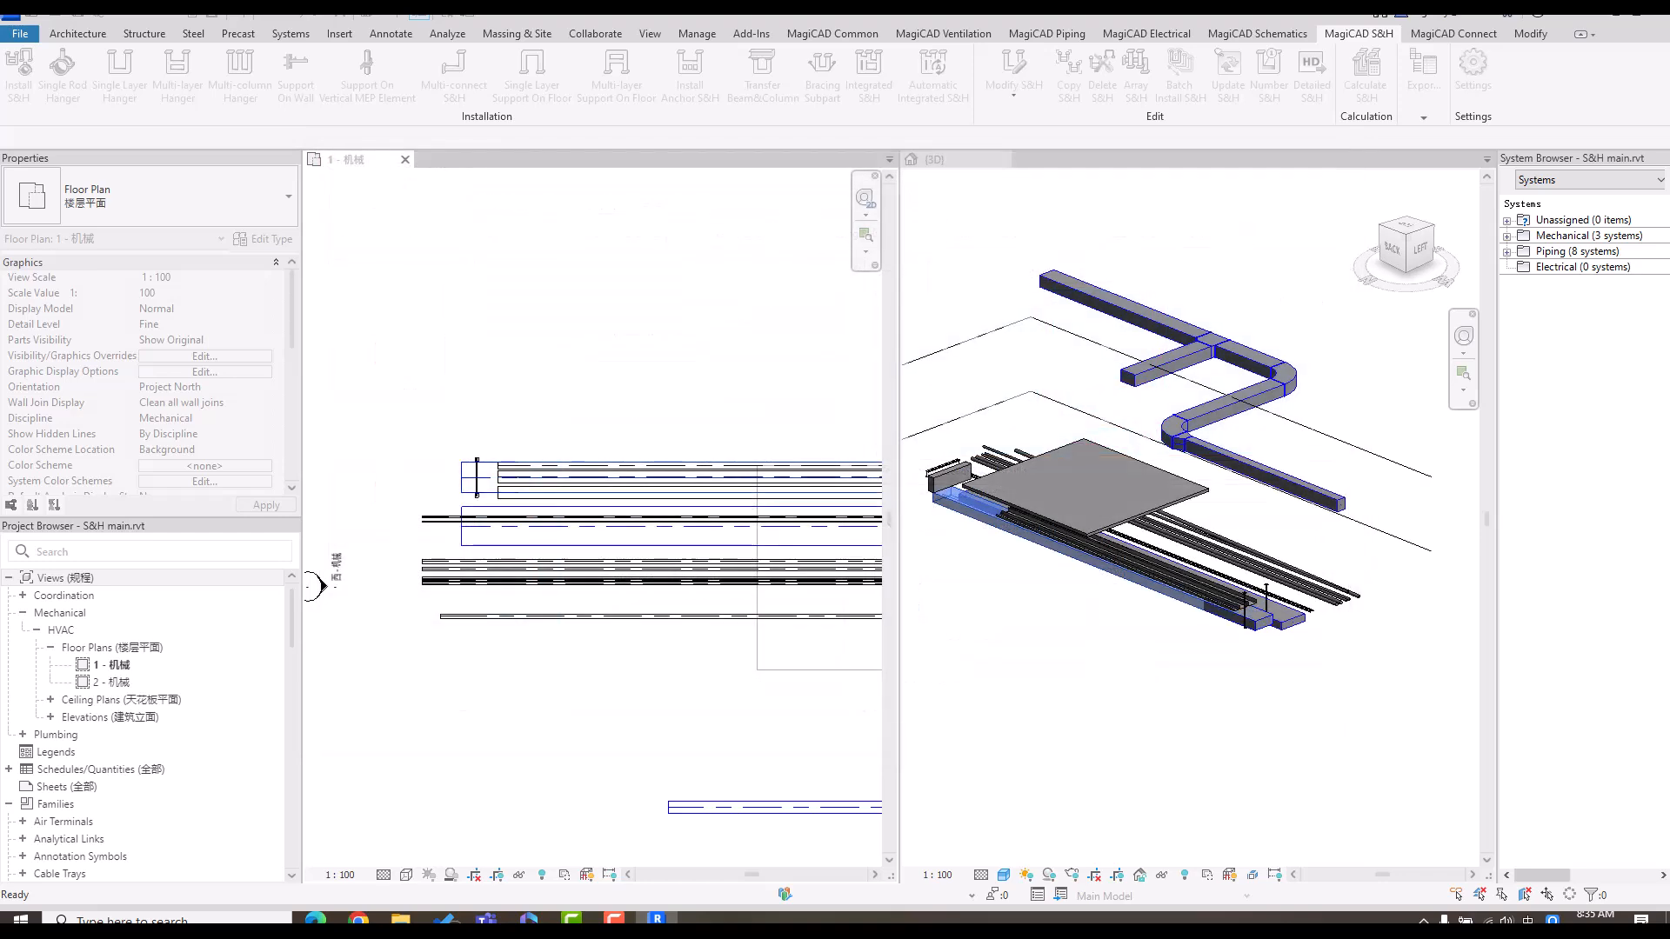
pyautogui.click(1273, 607)
pyautogui.scroll(10, 1274, 607)
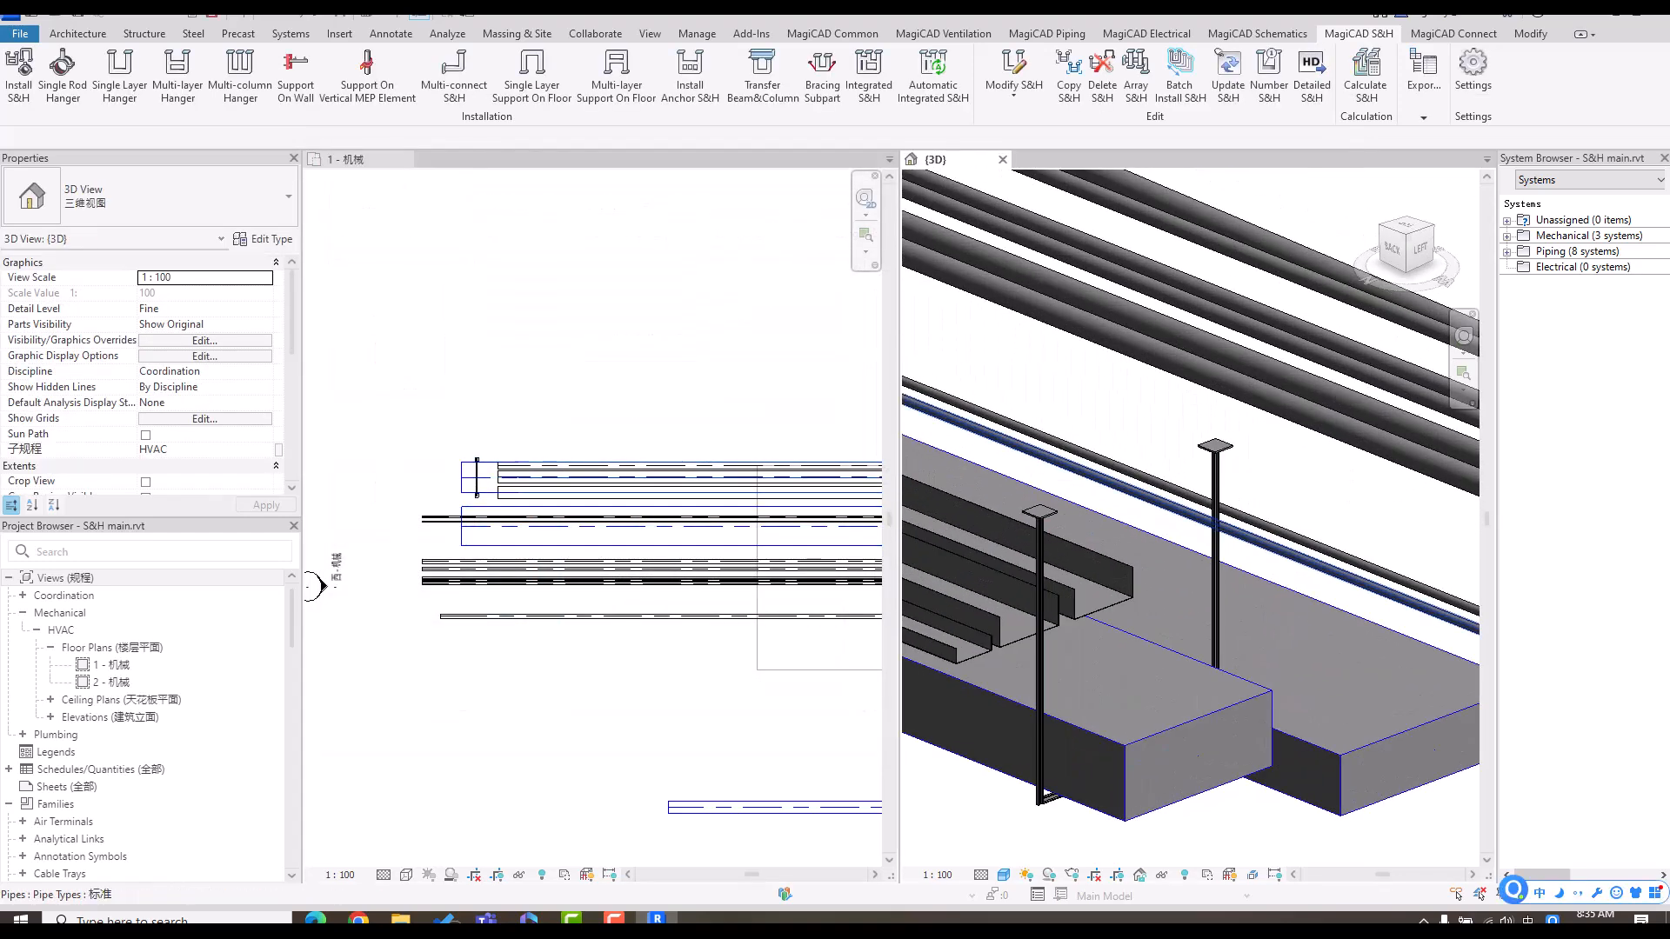
# - Copy the installed hanger with Copy S&H onto the end of the narrower duct lower in the floor plan, and end the command
pyautogui.click(627, 417)
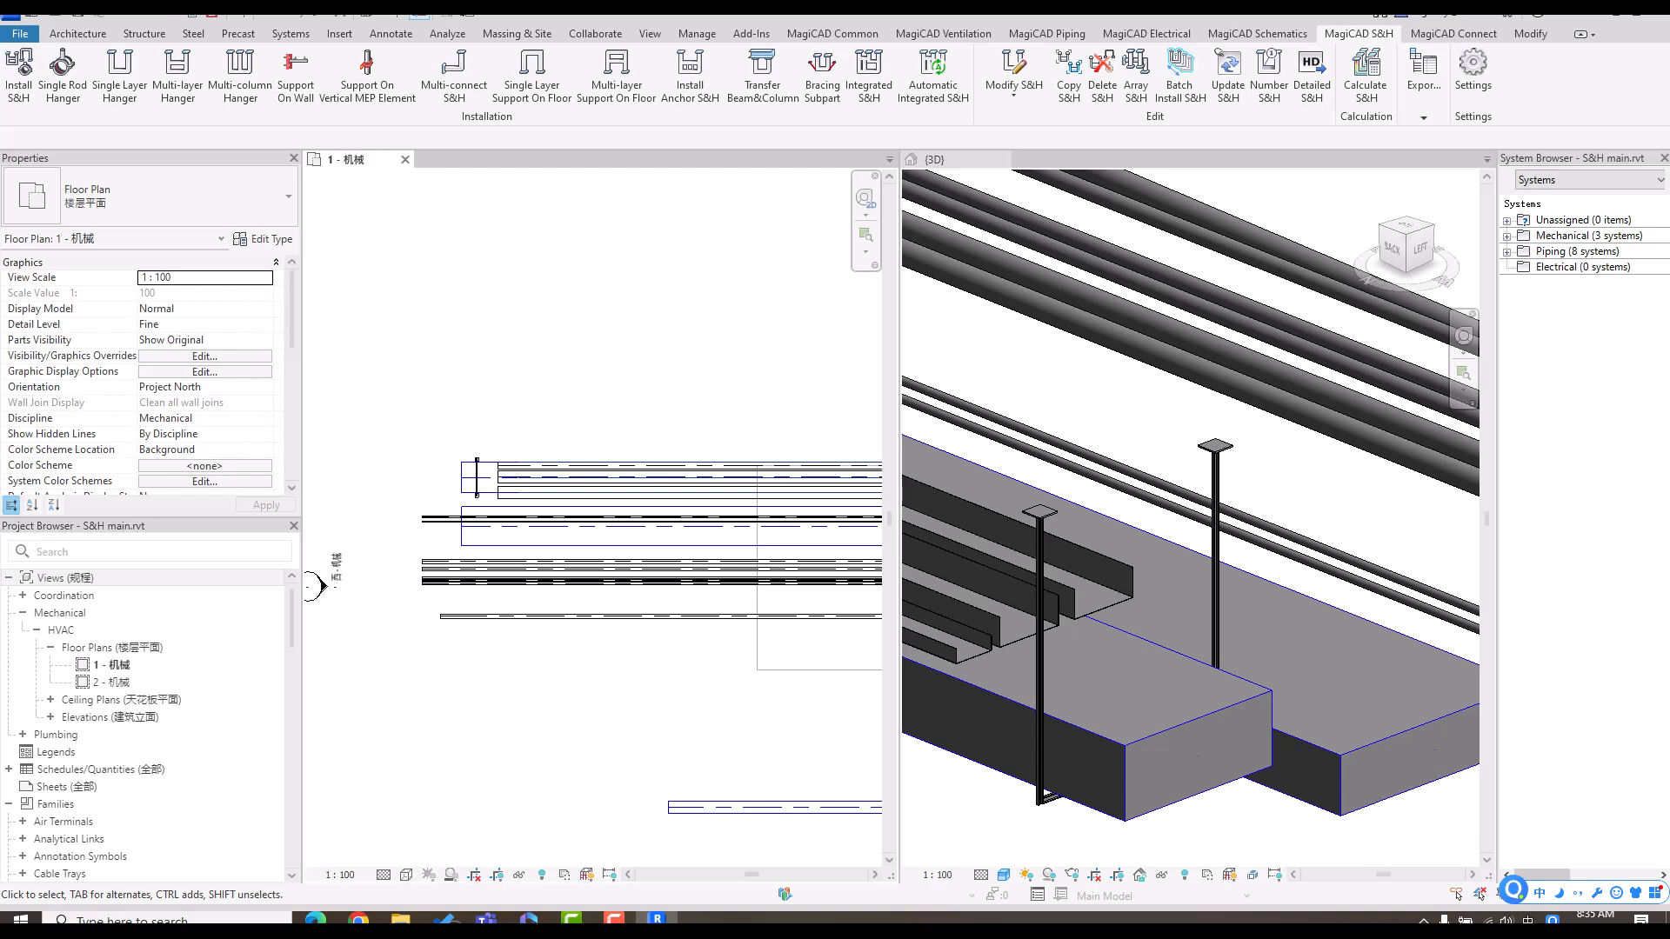
pyautogui.moveTo(708, 725); pyautogui.dragTo(568, 569, button='middle')
pyautogui.scroll(-2, 552, 566)
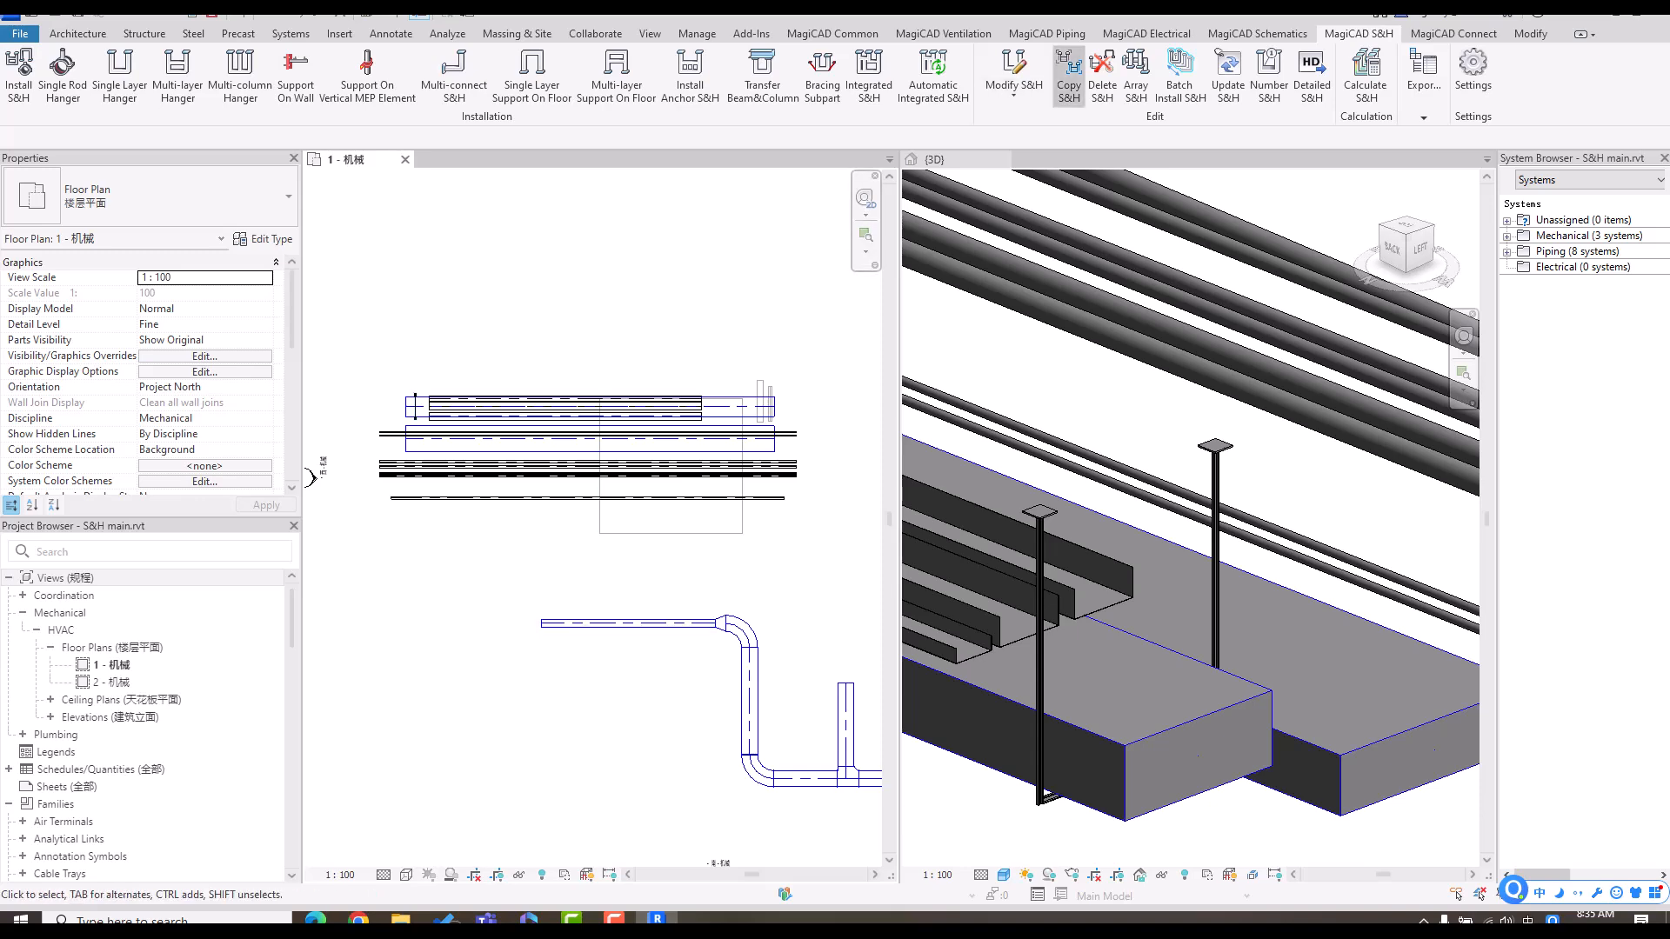
pyautogui.click(1068, 75)
pyautogui.scroll(3, 416, 405)
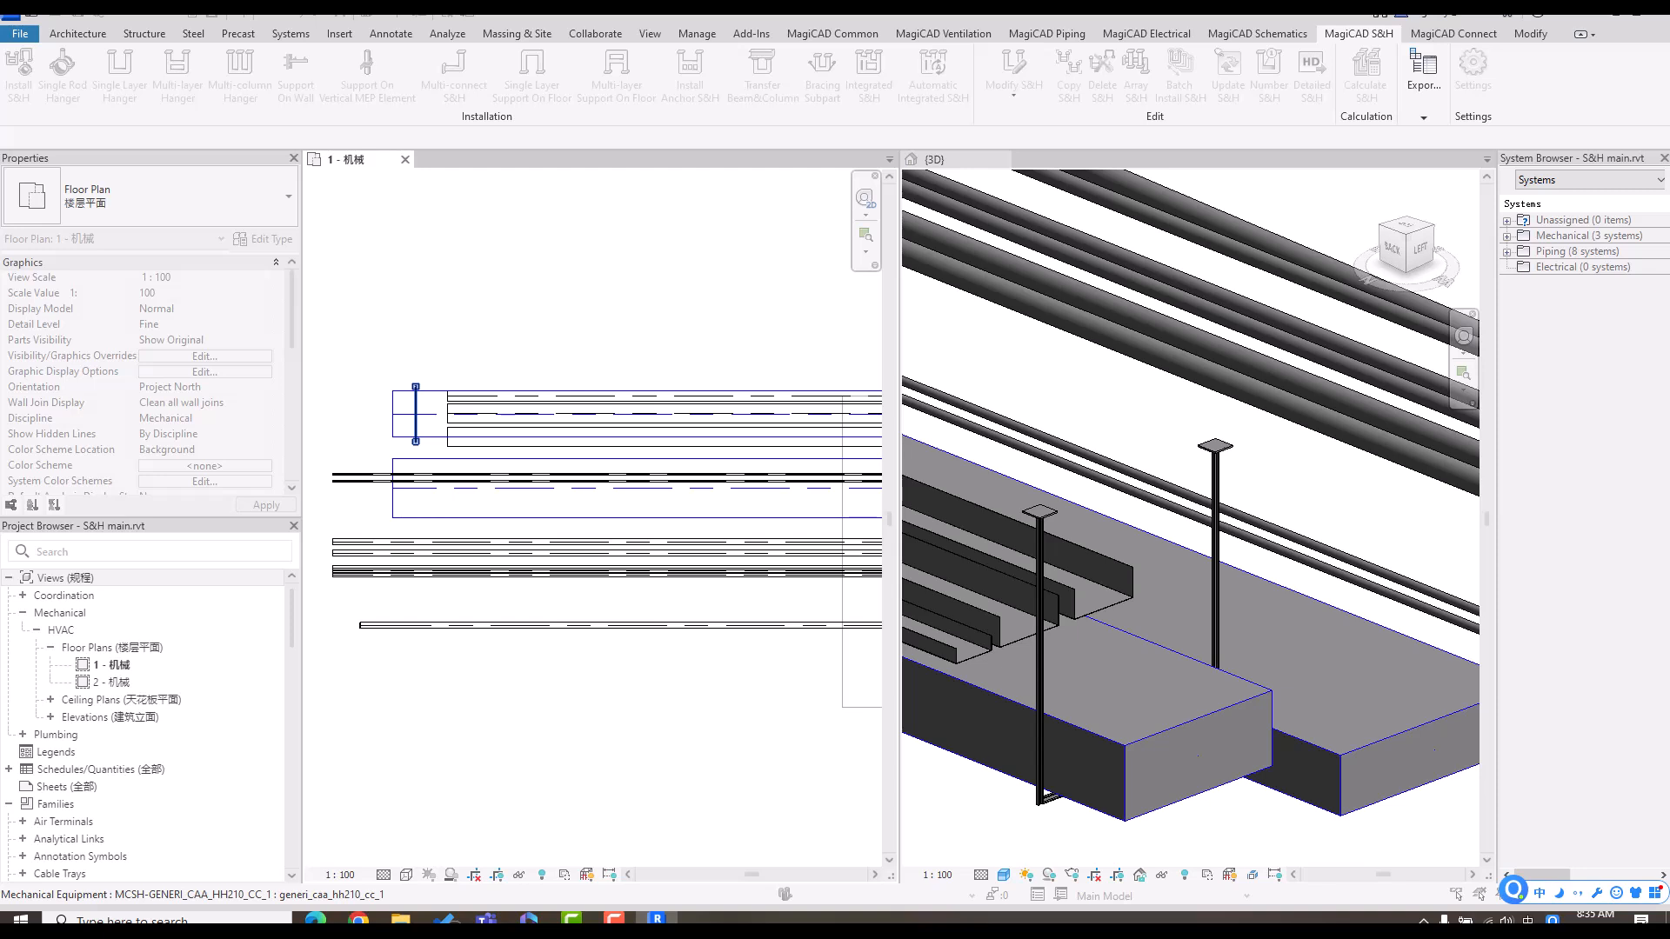
pyautogui.scroll(-2, 511, 323)
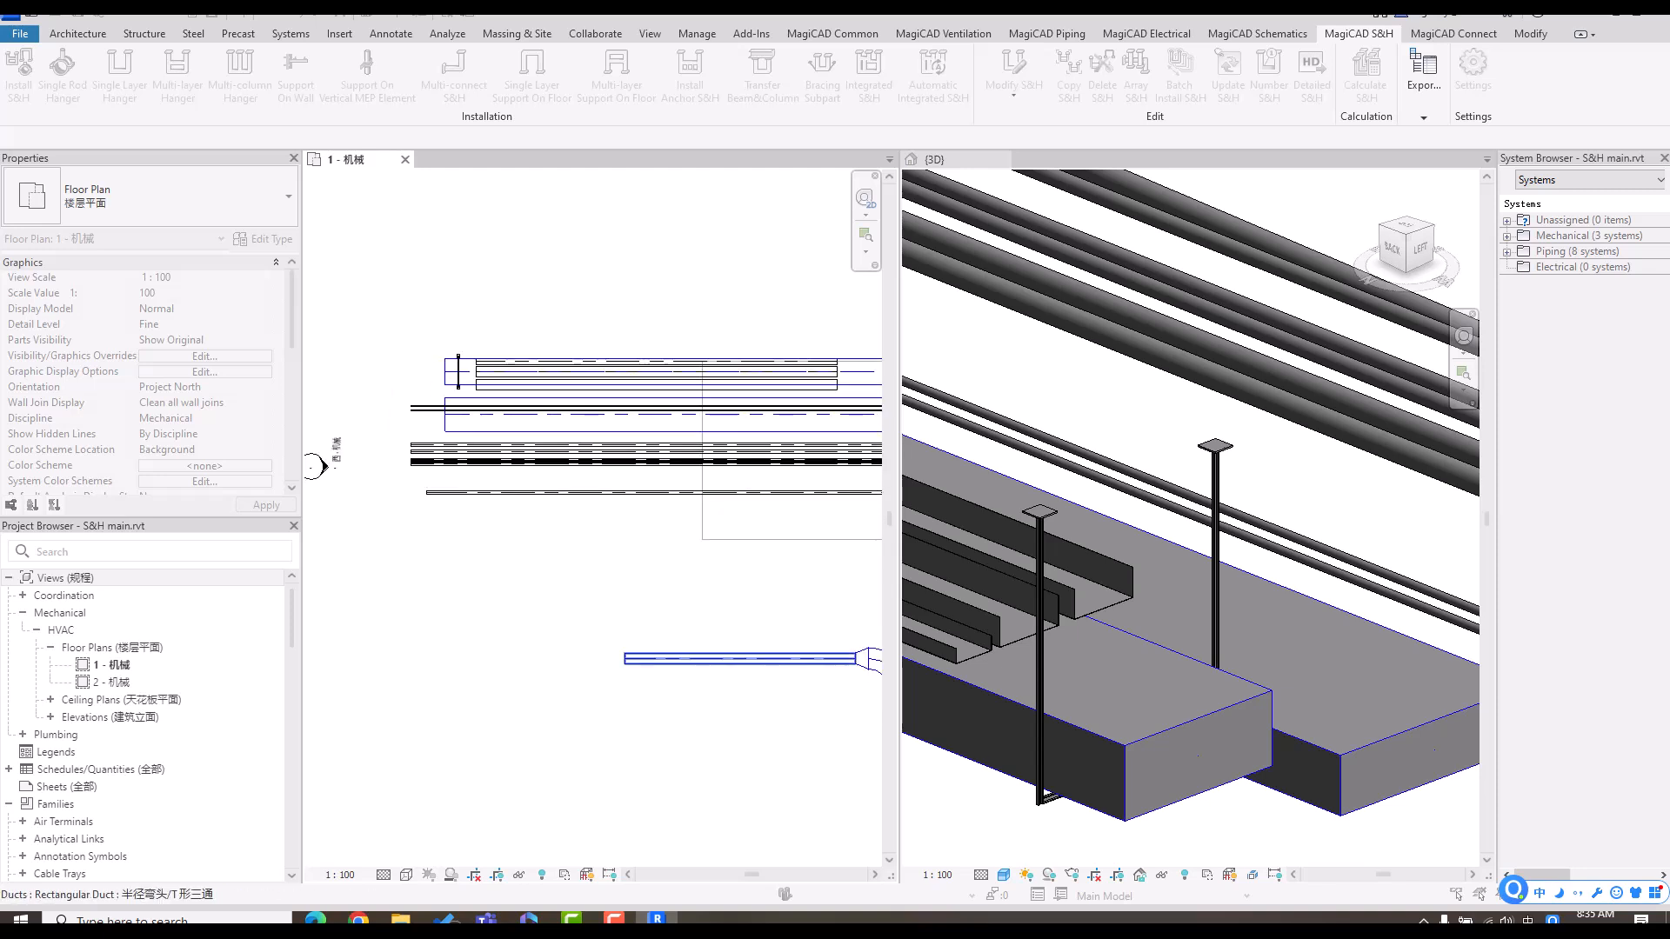
pyautogui.press('Escape')
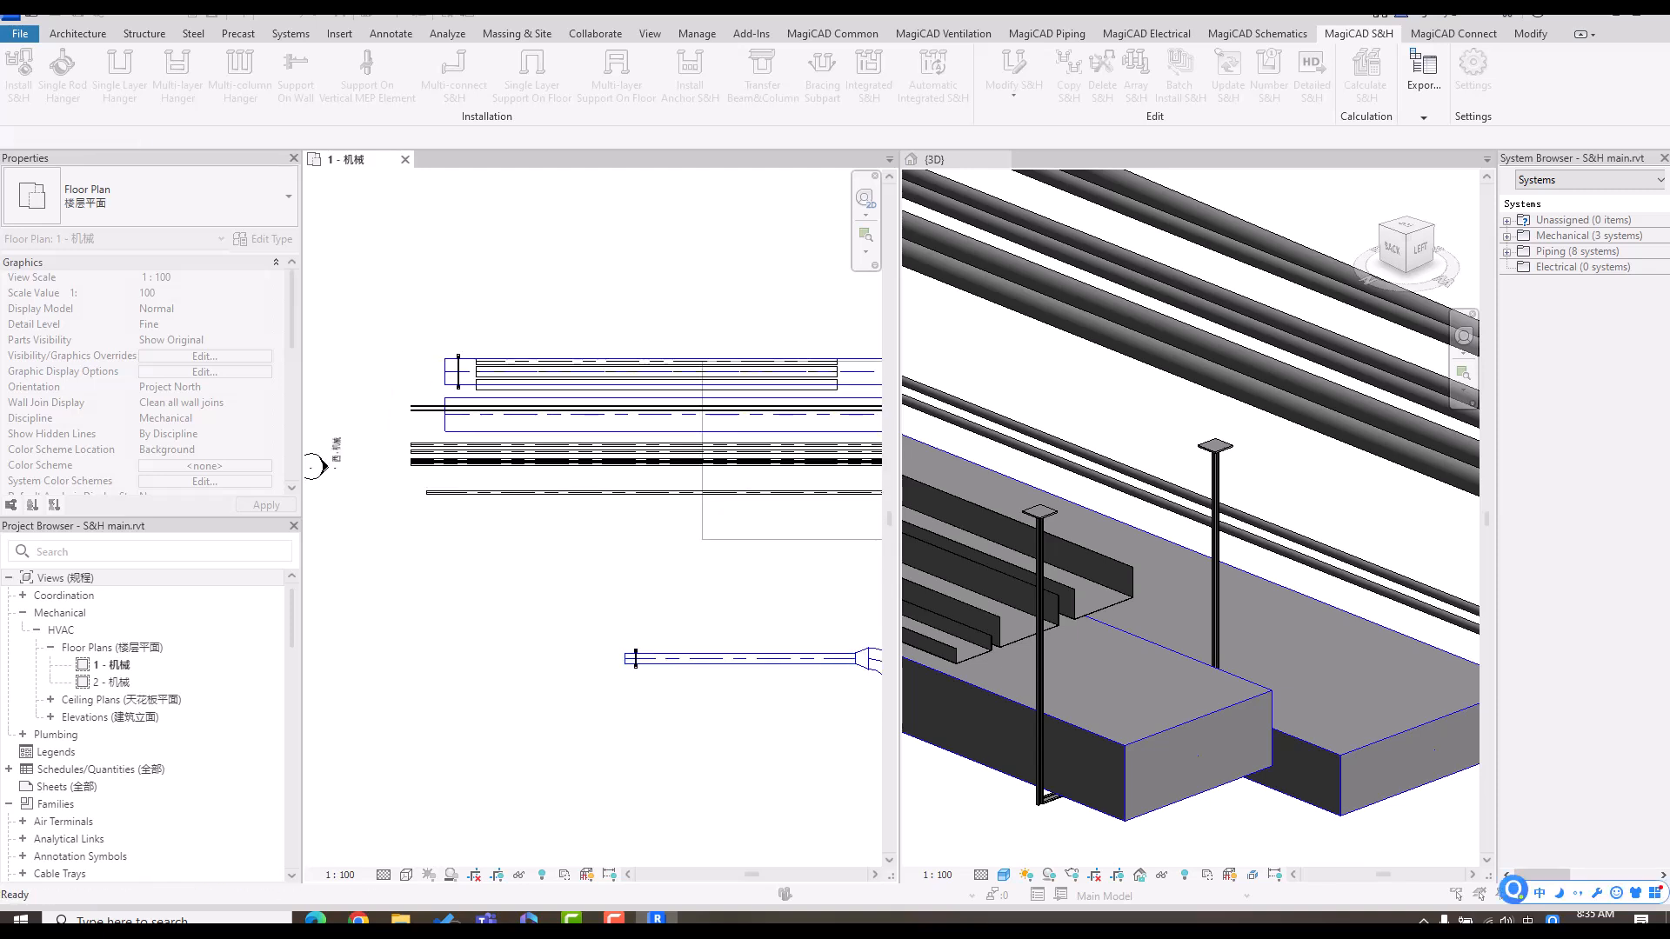
pyautogui.rightClick(503, 566)
pyautogui.click(541, 577)
# - In the 3D view, compare the width and height of the two supported ducts and inspect the copied hanger's properties
pyautogui.click(1259, 478)
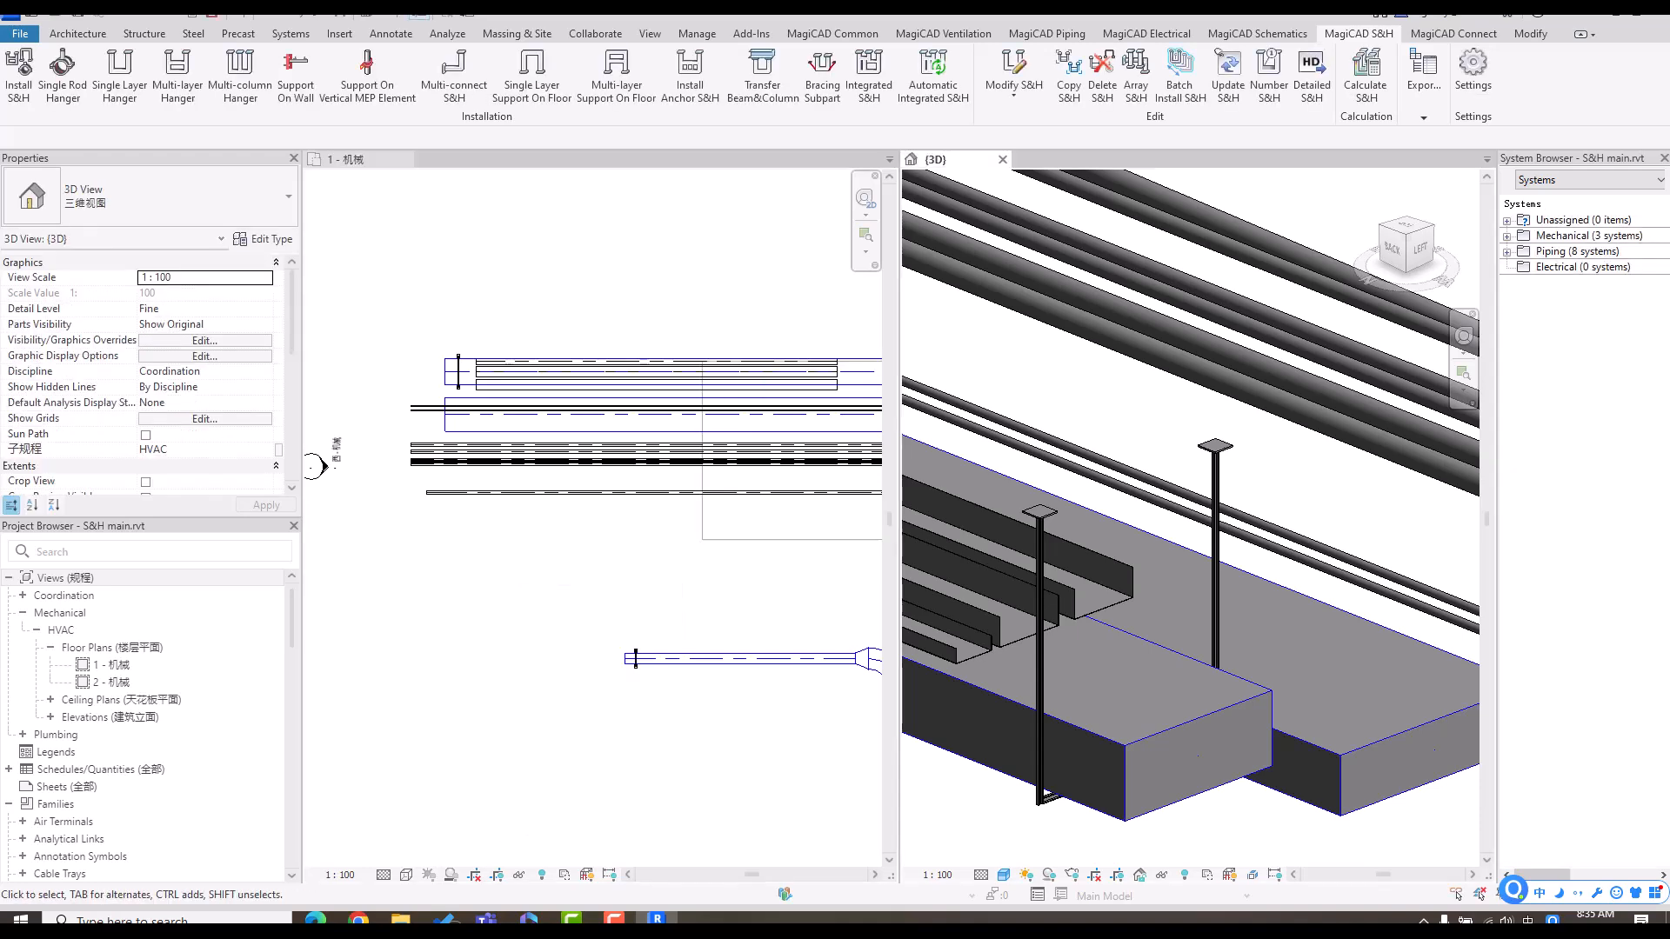
pyautogui.scroll(-3, 1260, 478)
pyautogui.moveTo(1305, 435); pyautogui.dragTo(1064, 435, button='middle')
pyautogui.scroll(-2, 1193, 504)
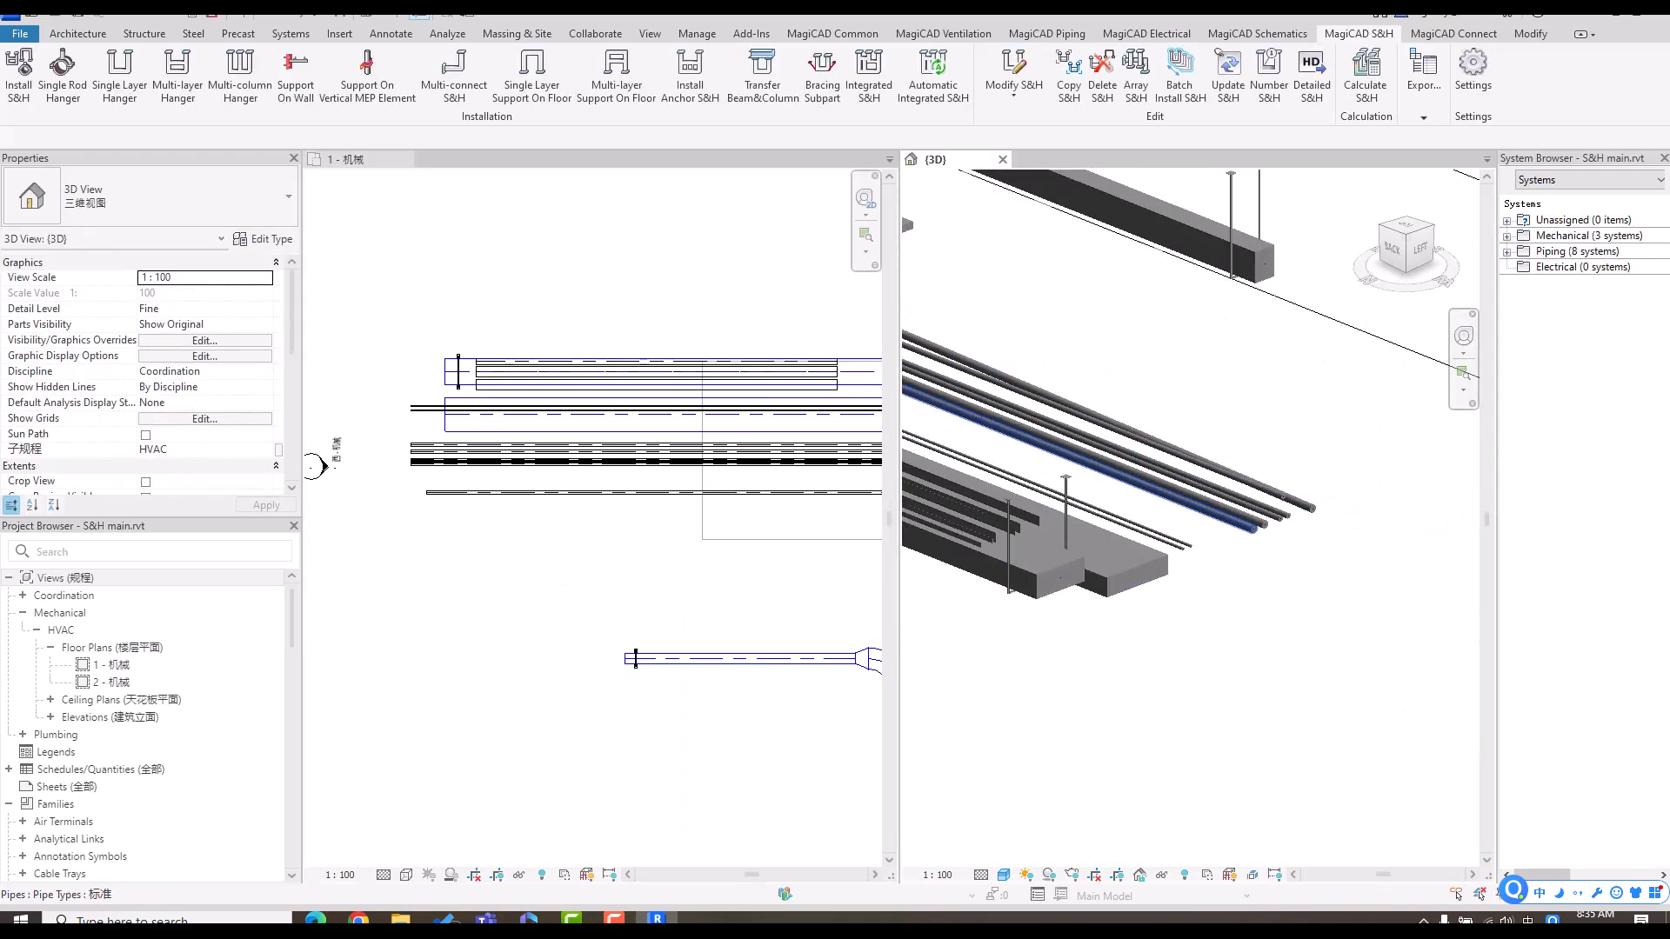
pyautogui.moveTo(1192, 504); pyautogui.dragTo(1222, 501, button='middle')
pyautogui.click(1089, 574)
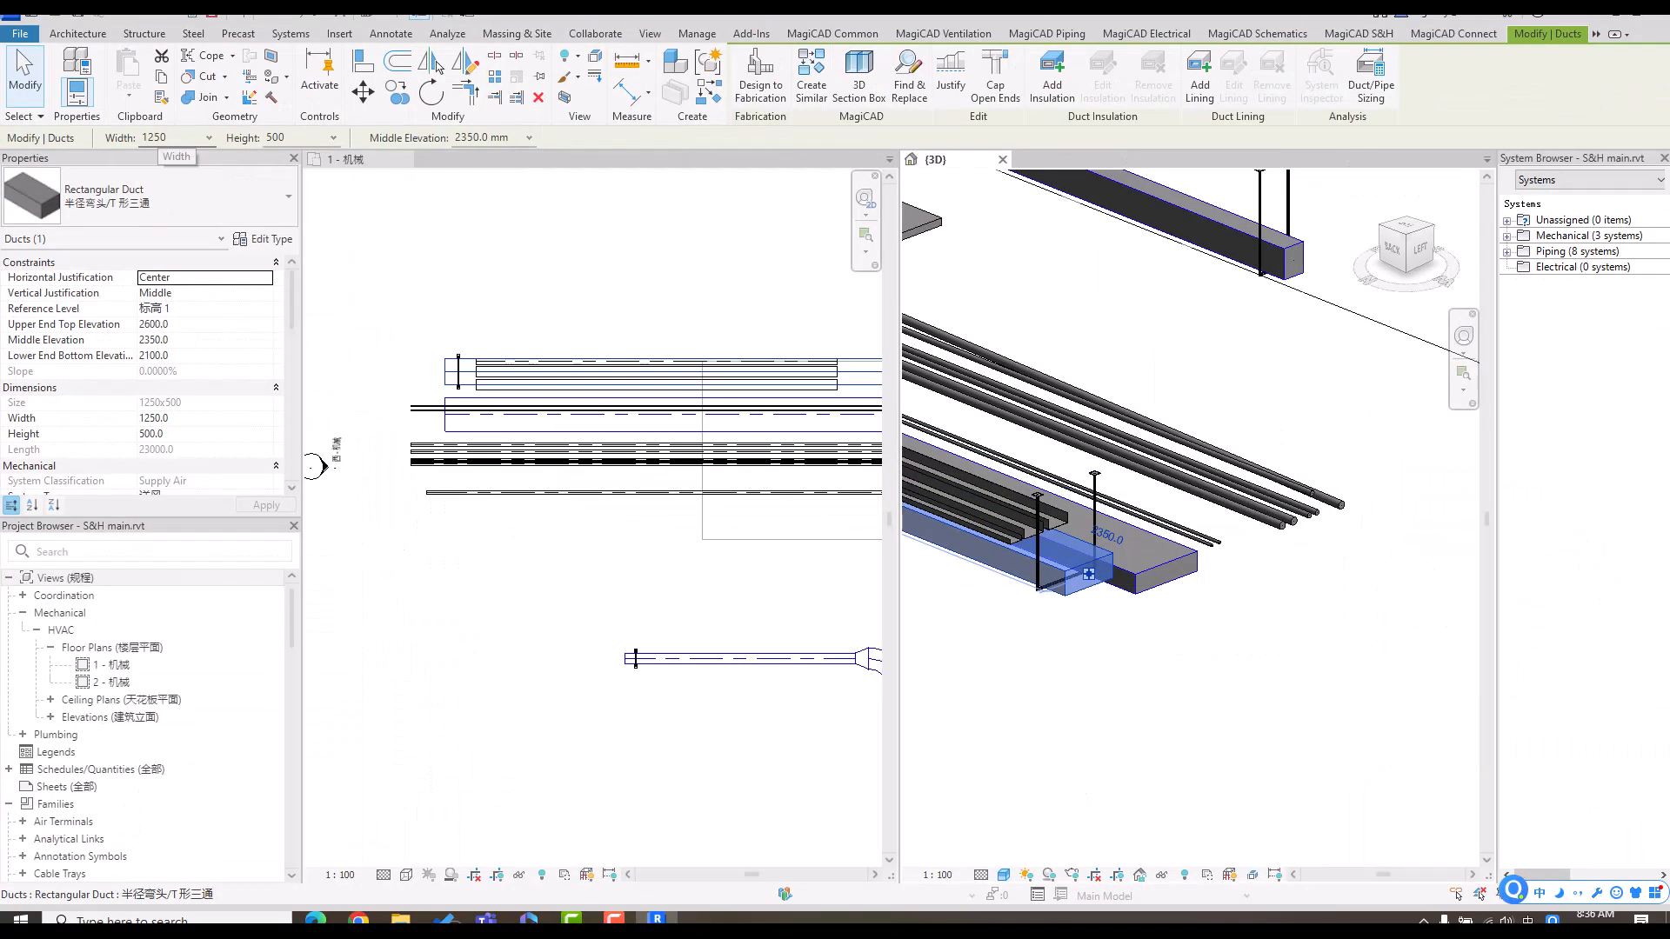
pyautogui.click(1235, 241)
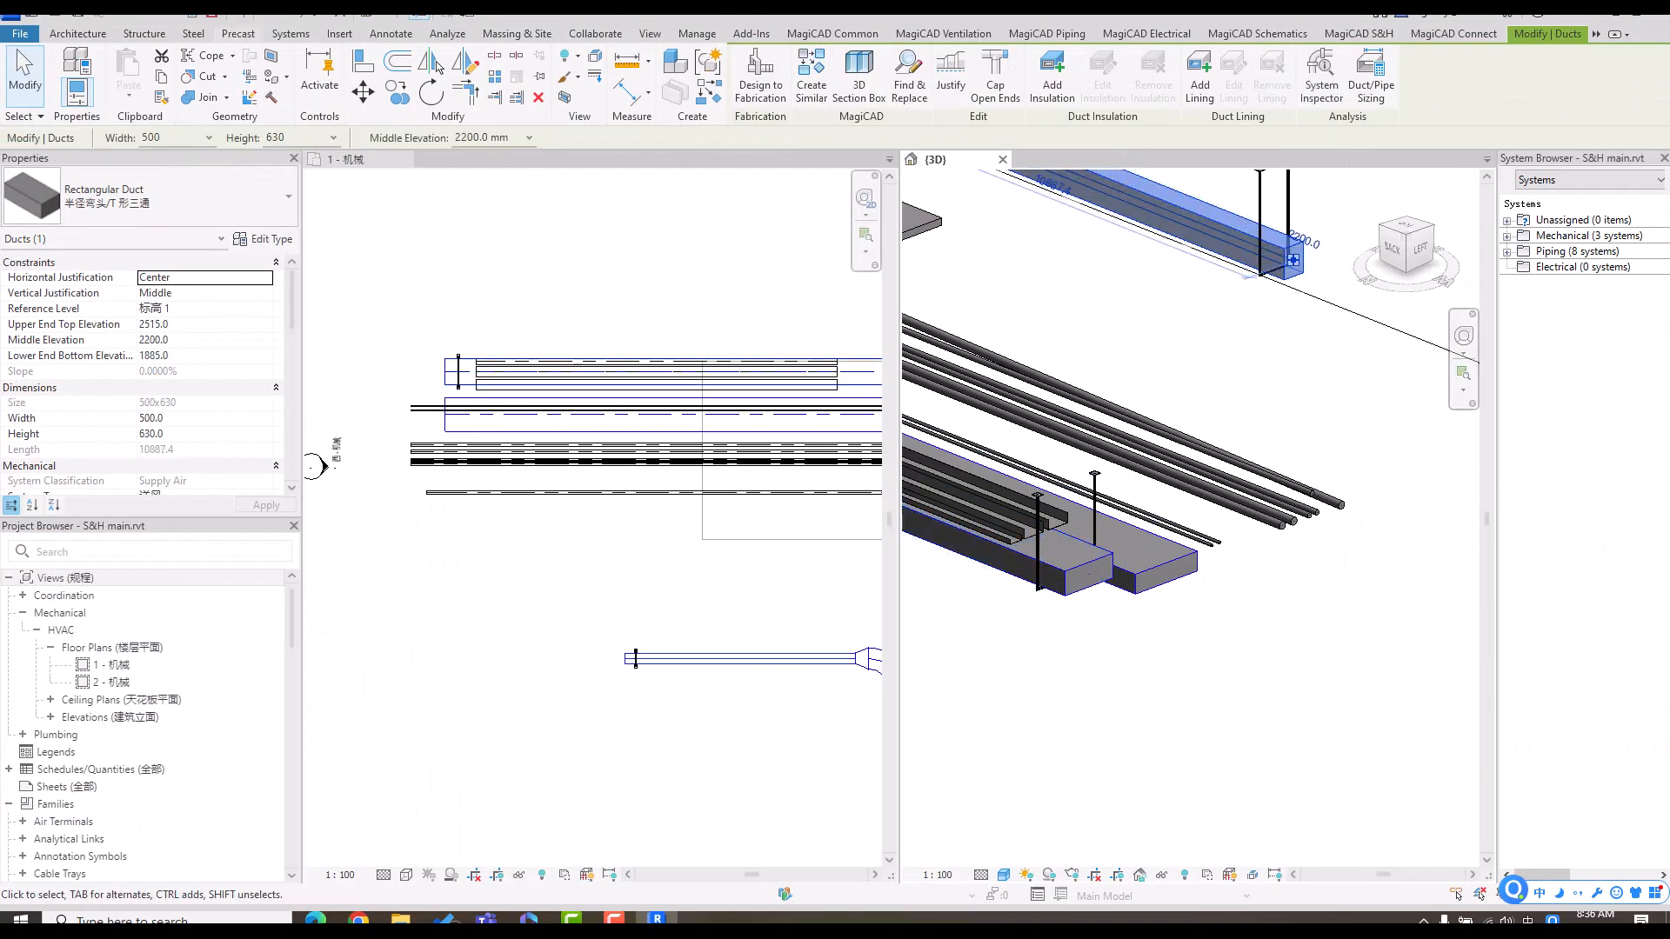
pyautogui.press('Escape')
pyautogui.moveTo(1296, 218); pyautogui.dragTo(1229, 422, button='middle')
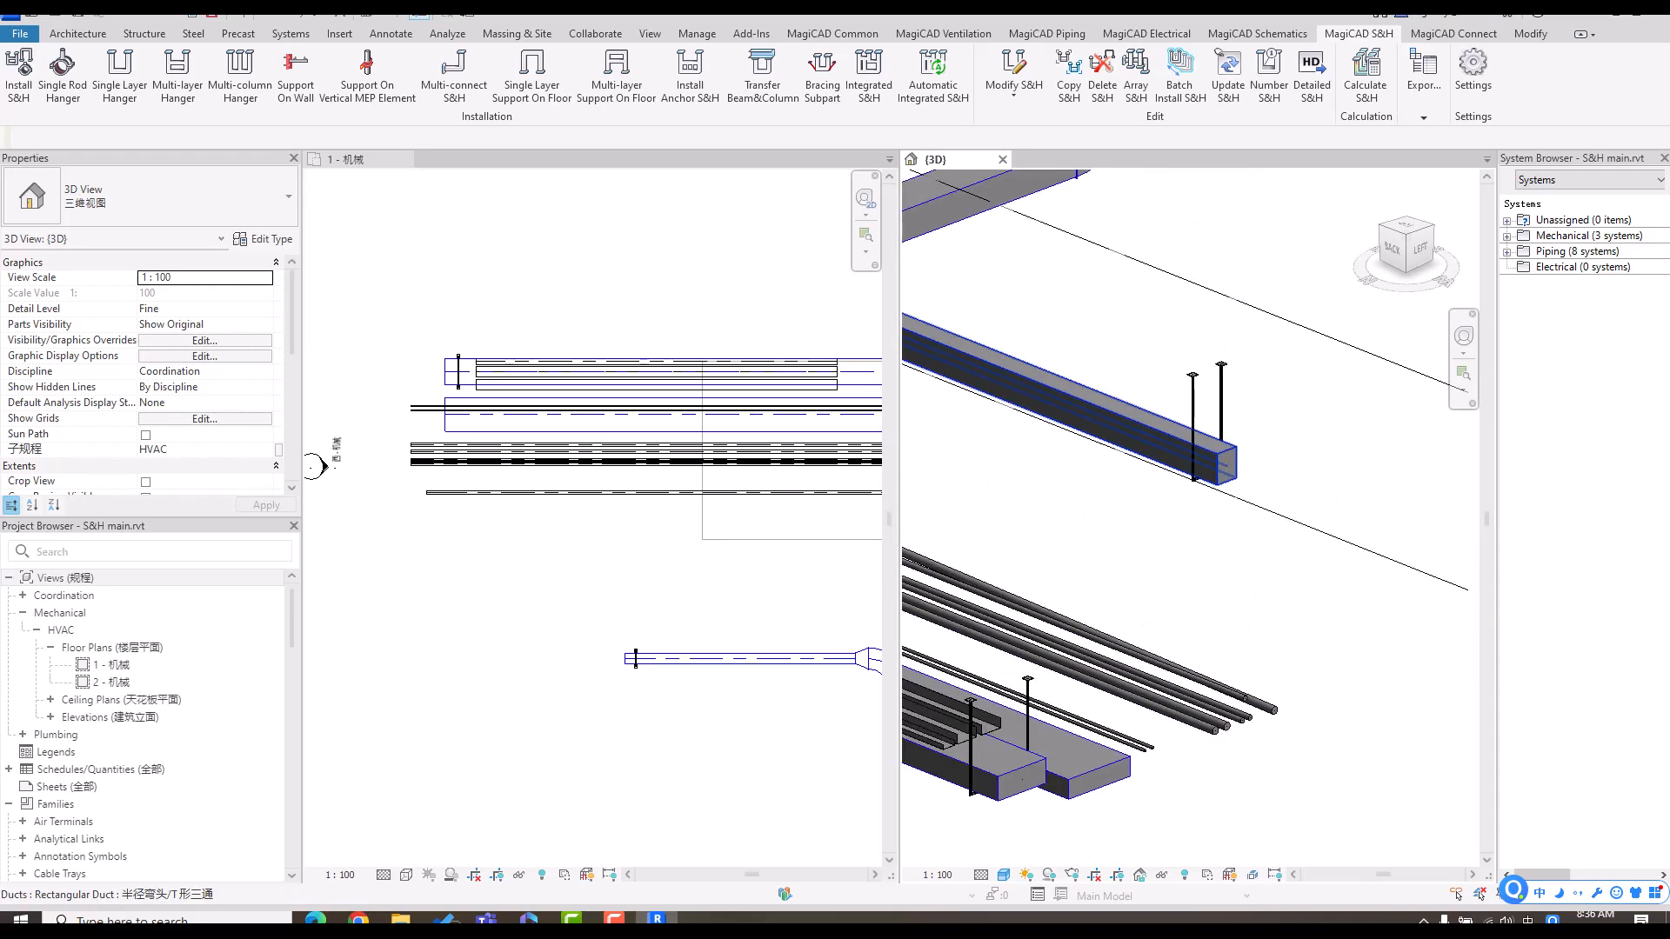
pyautogui.click(1221, 420)
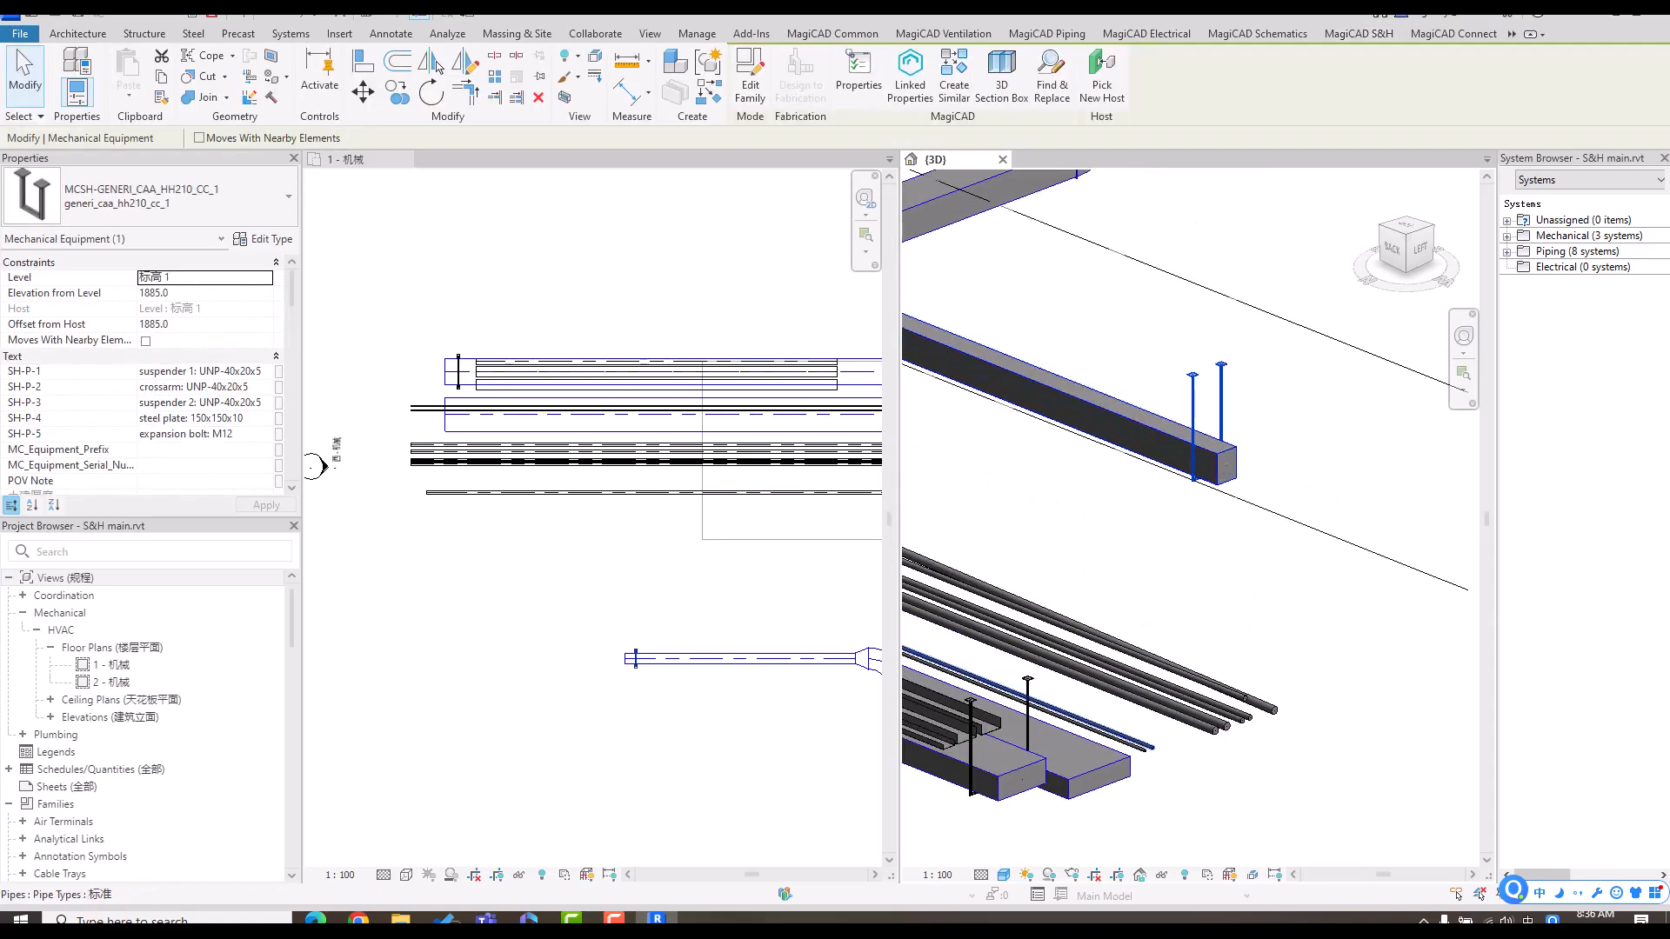
# - Array the copied hanger along the narrower duct with 3000 spacing, number 20 and arraying across fittings, and end the command
pyautogui.moveTo(1122, 740); pyautogui.dragTo(1218, 687, button='middle')
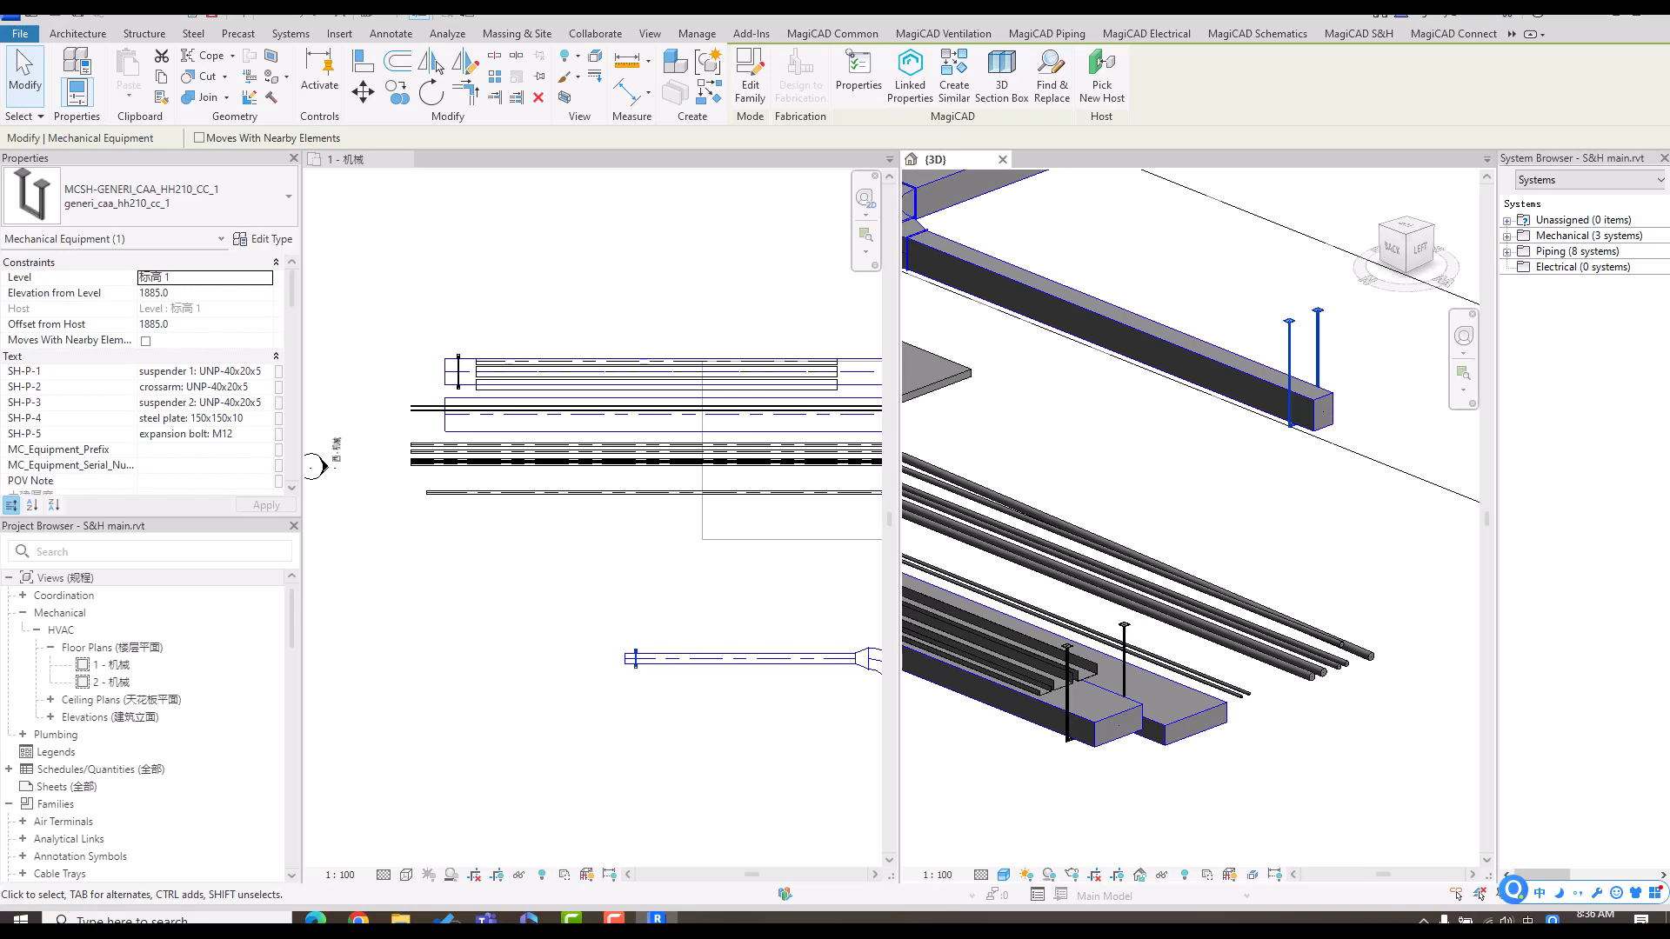
pyautogui.scroll(-3, 643, 593)
pyautogui.click(644, 593)
pyautogui.moveTo(644, 488); pyautogui.dragTo(592, 476, button='middle')
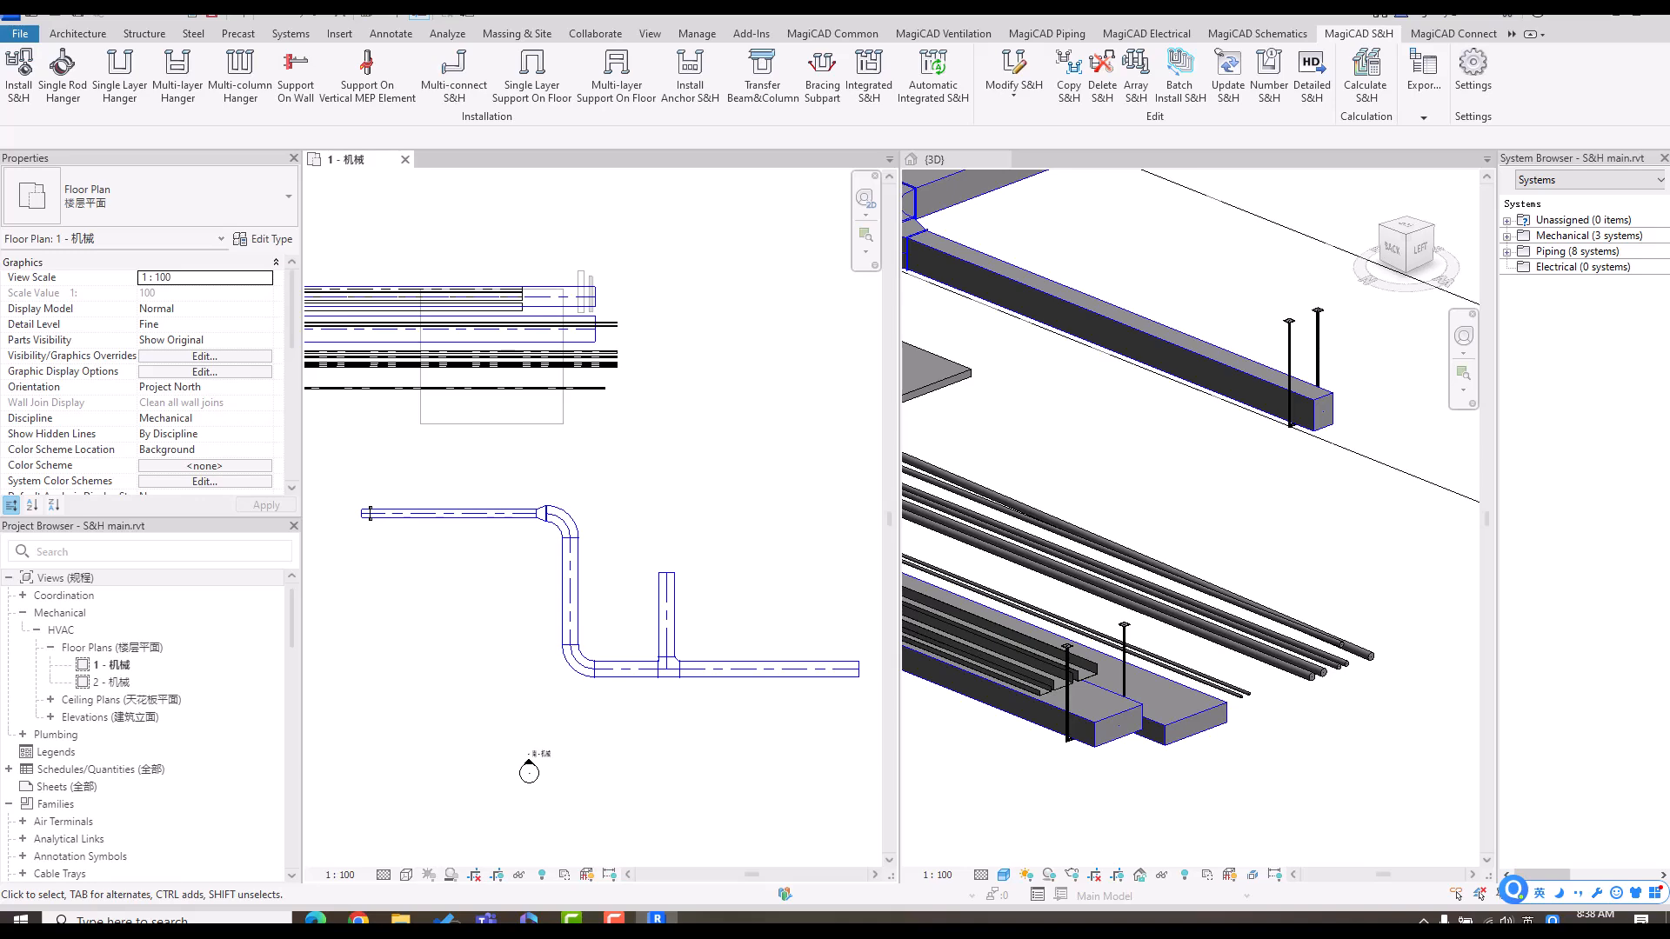
pyautogui.click(1135, 74)
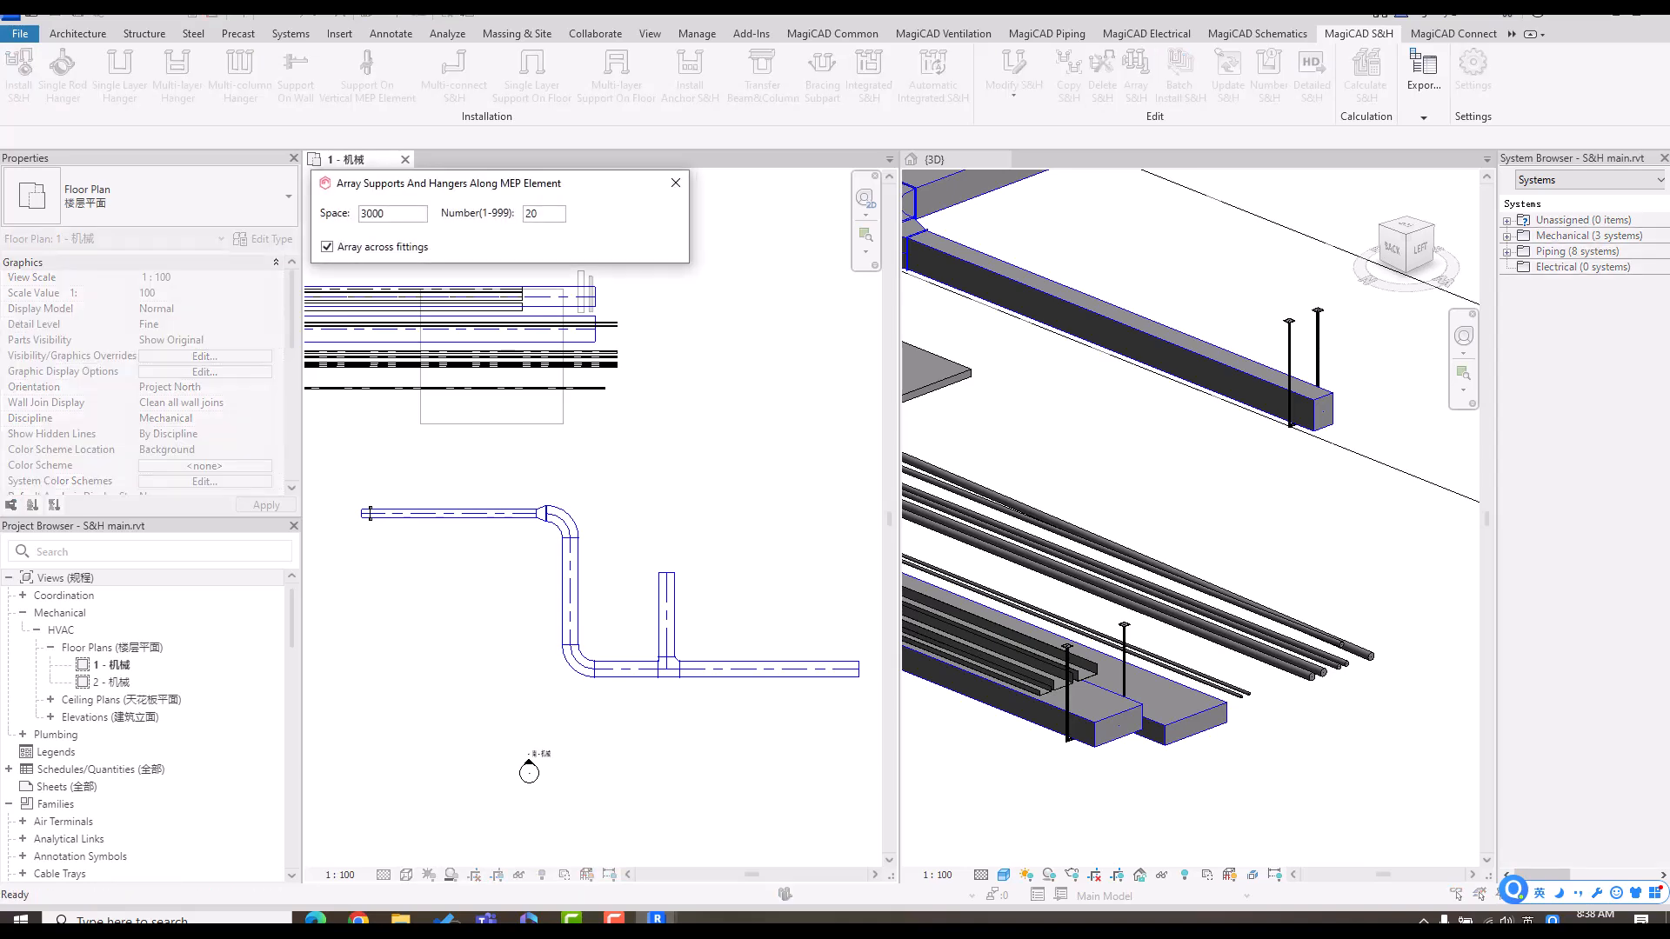
pyautogui.doubleClick(373, 214)
pyautogui.doubleClick(372, 214)
pyautogui.press('Tab')
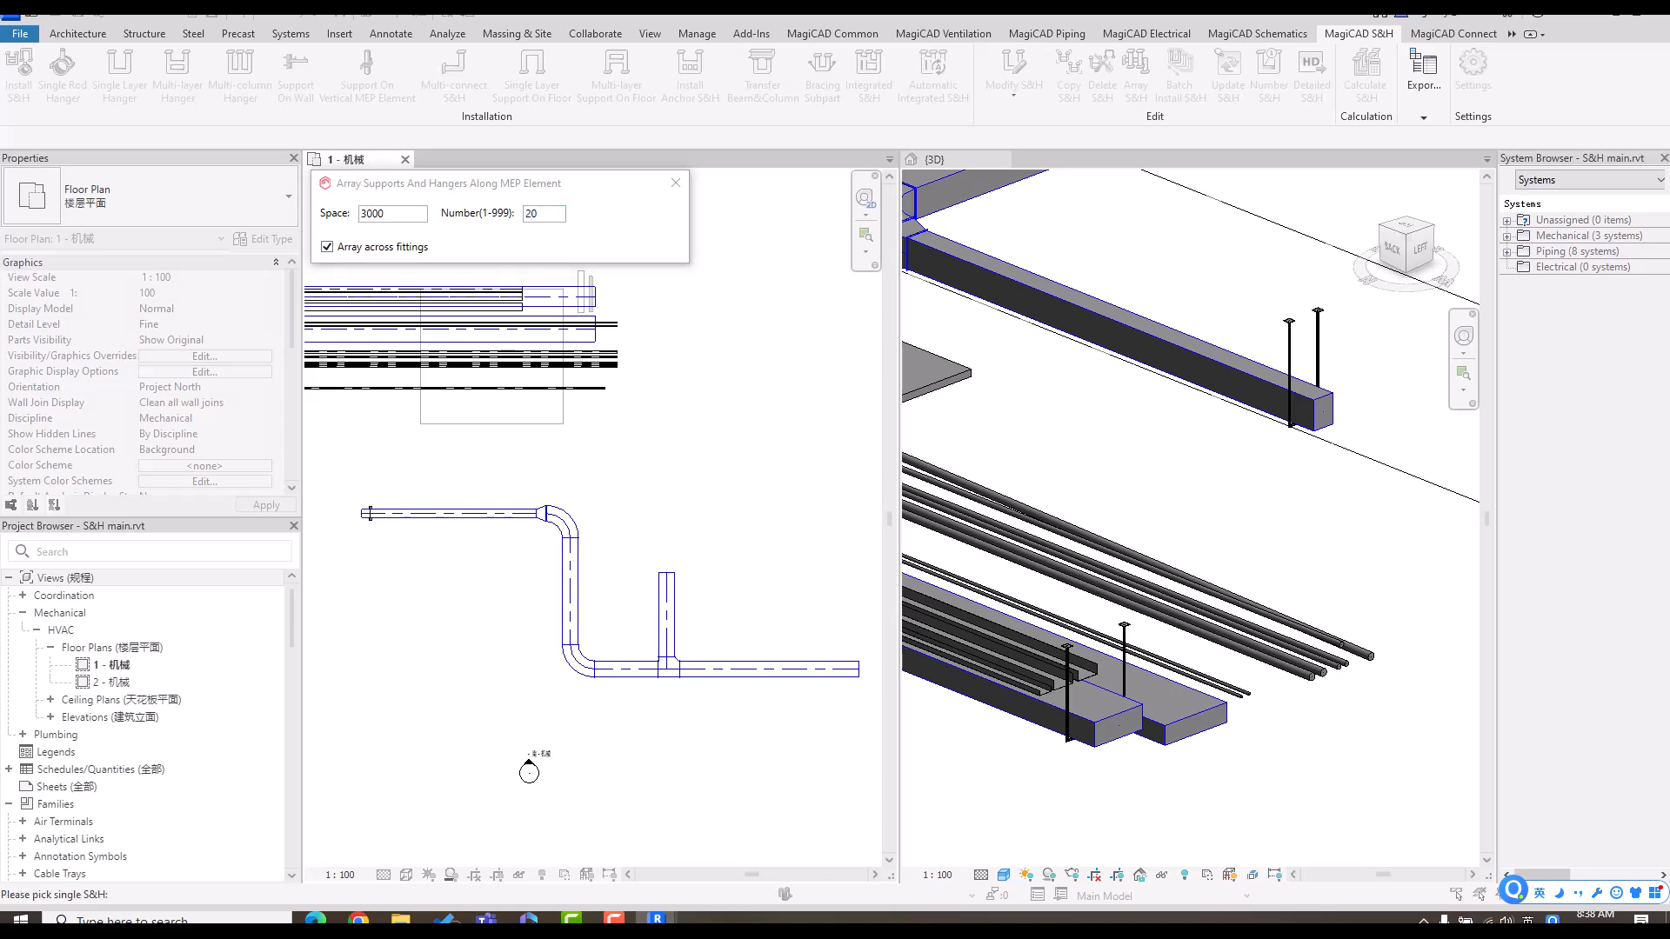
pyautogui.click(371, 514)
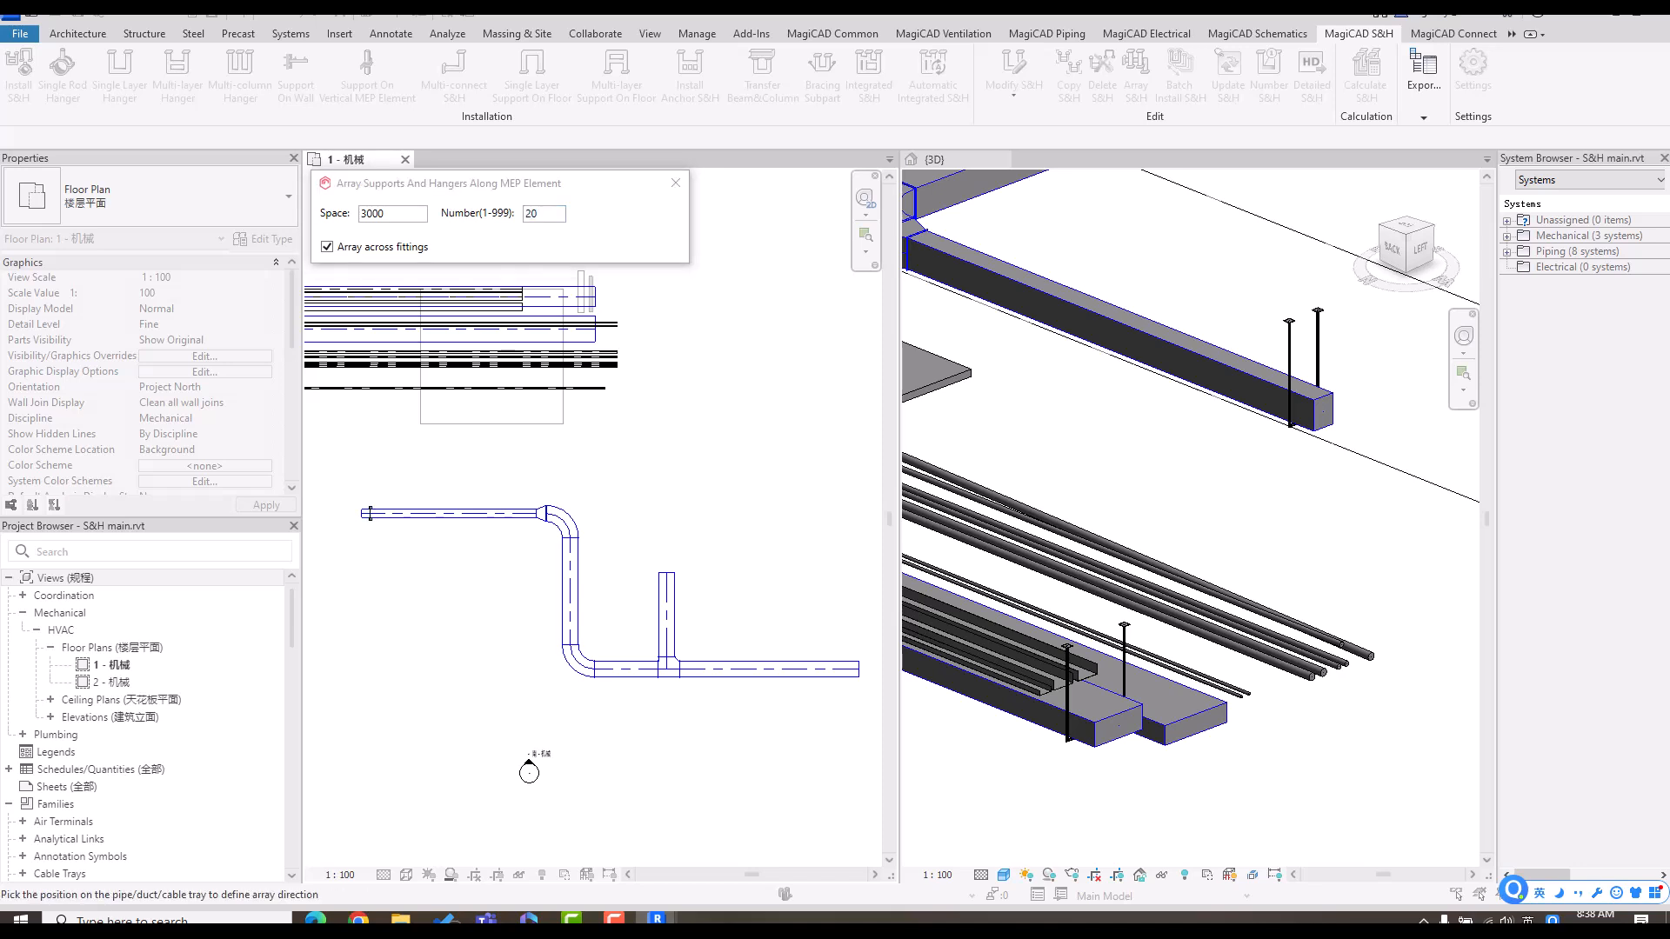
pyautogui.click(449, 513)
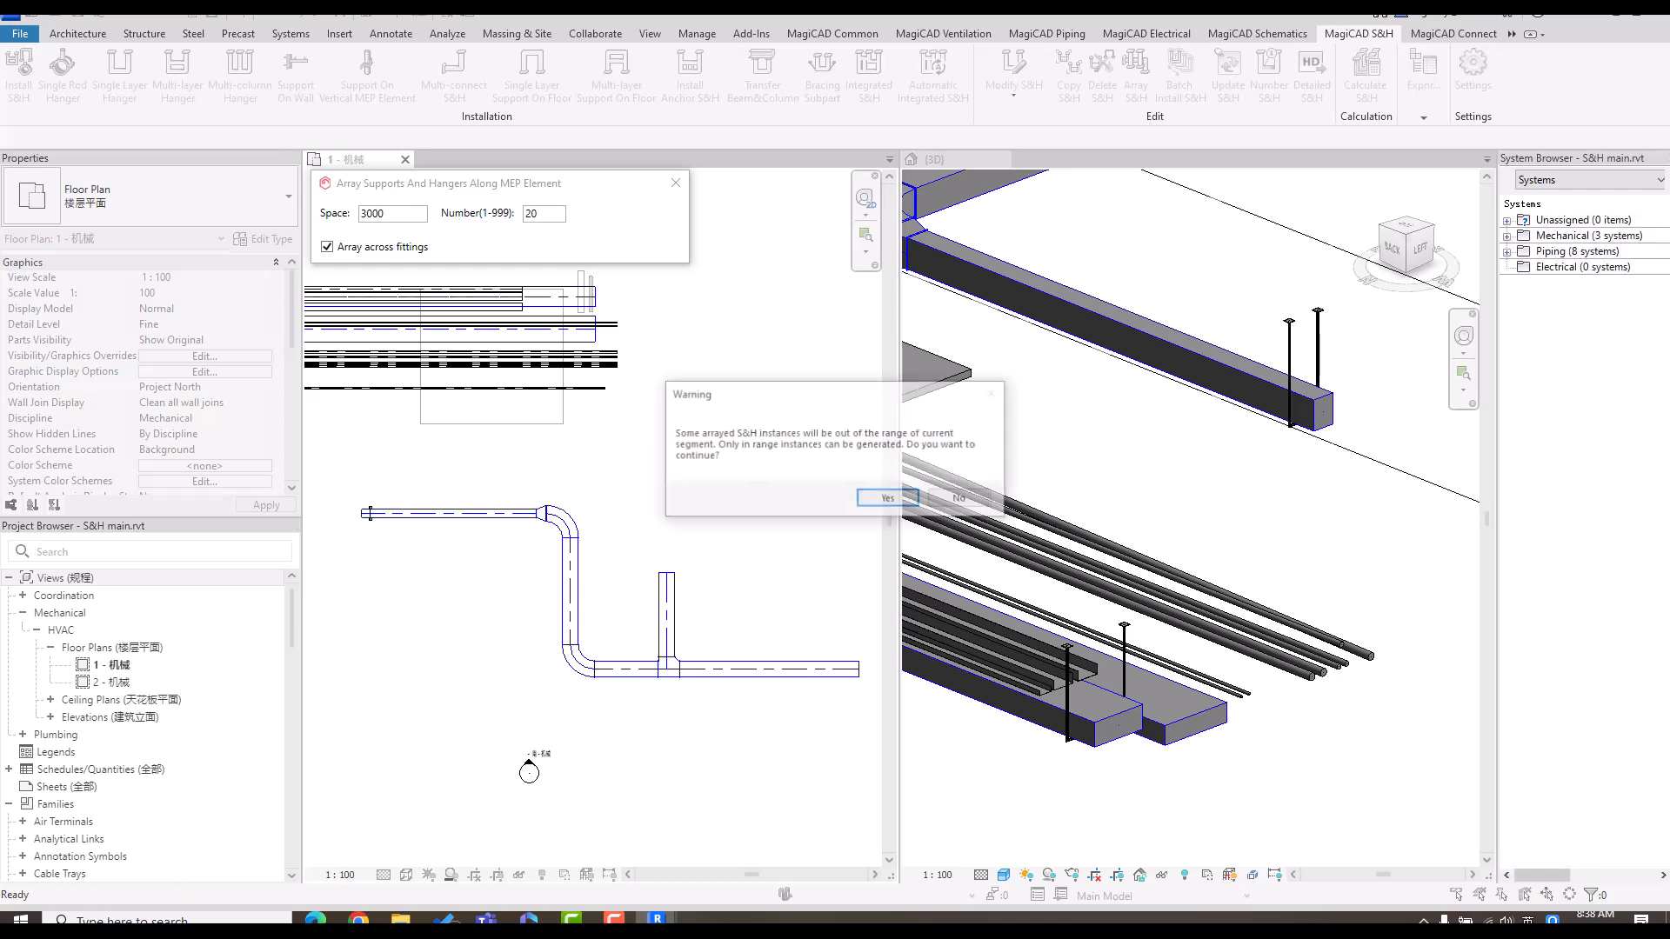
pyautogui.press('Return')
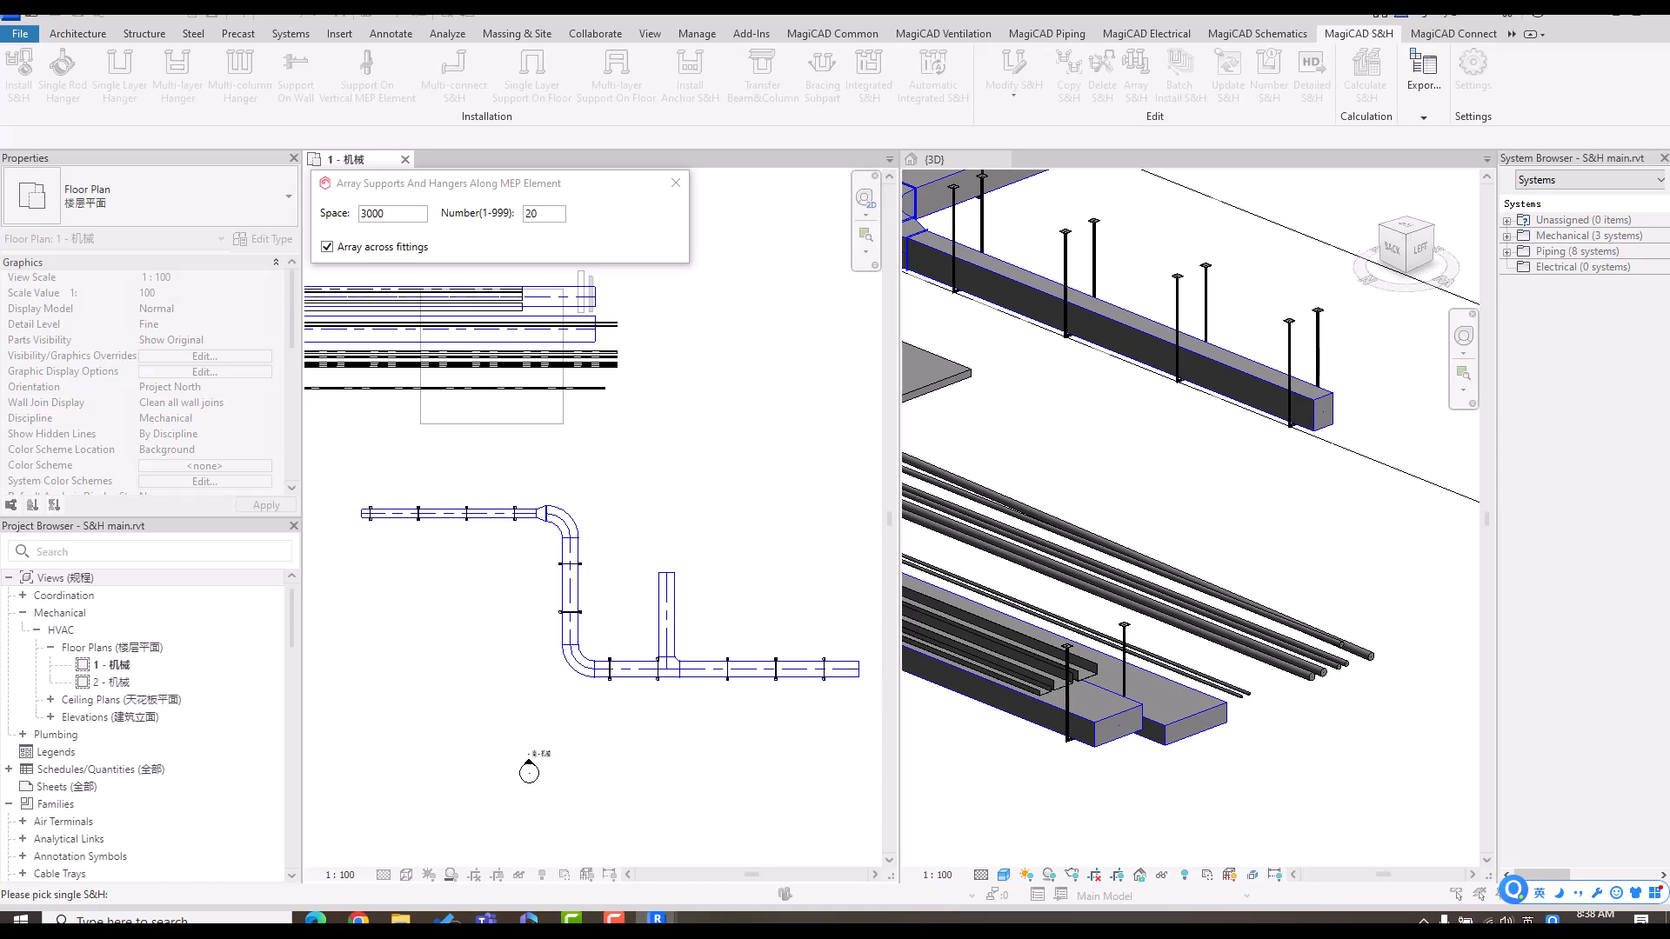
pyautogui.scroll(-2, 669, 489)
pyautogui.moveTo(668, 490); pyautogui.dragTo(767, 642, button='middle')
pyautogui.rightClick(777, 660)
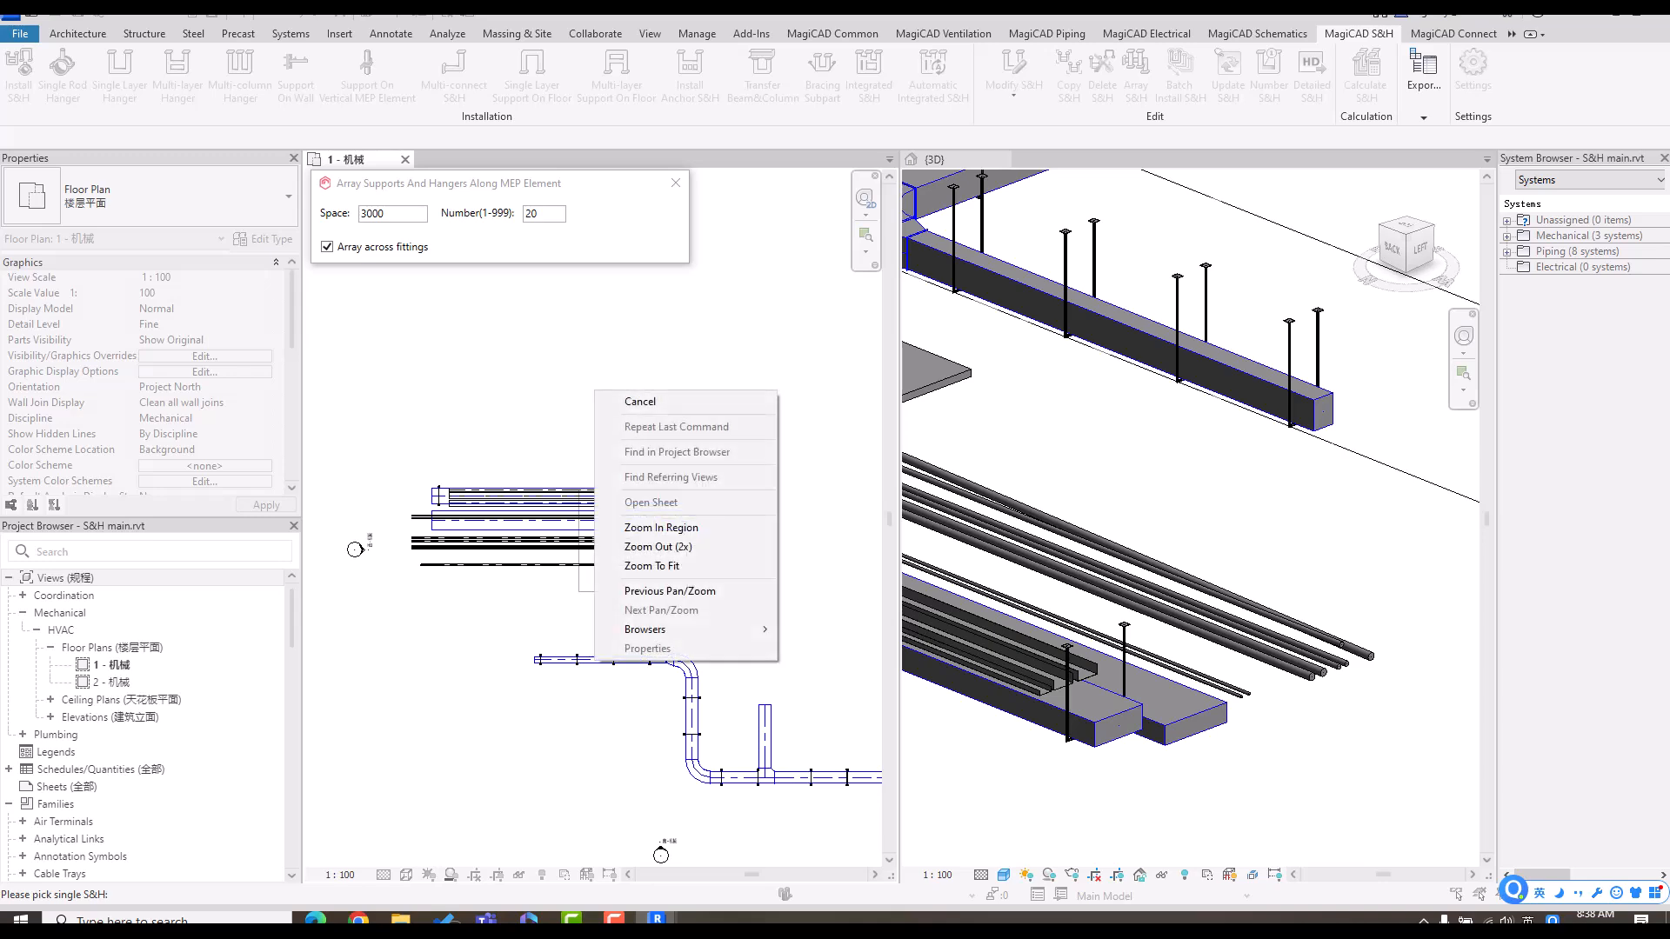
pyautogui.click(640, 401)
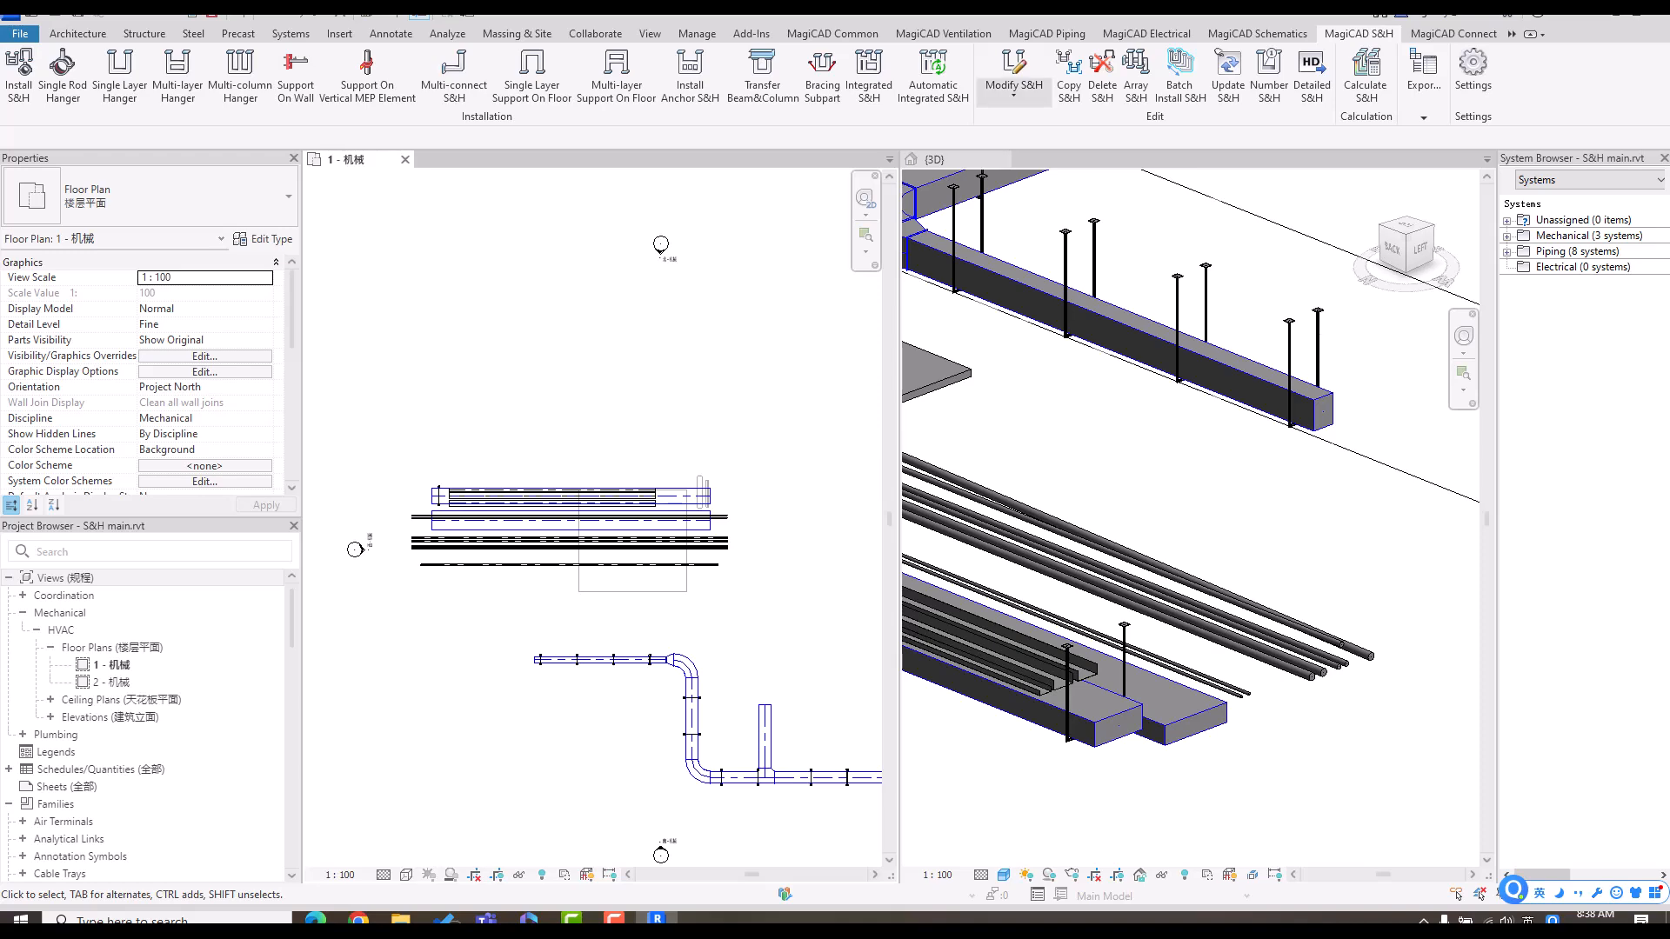
# - Open the wider duct's hanger with Modify S&H, review its geometry and subpart specifications, and close it without changes
pyautogui.click(1014, 94)
pyautogui.click(1055, 162)
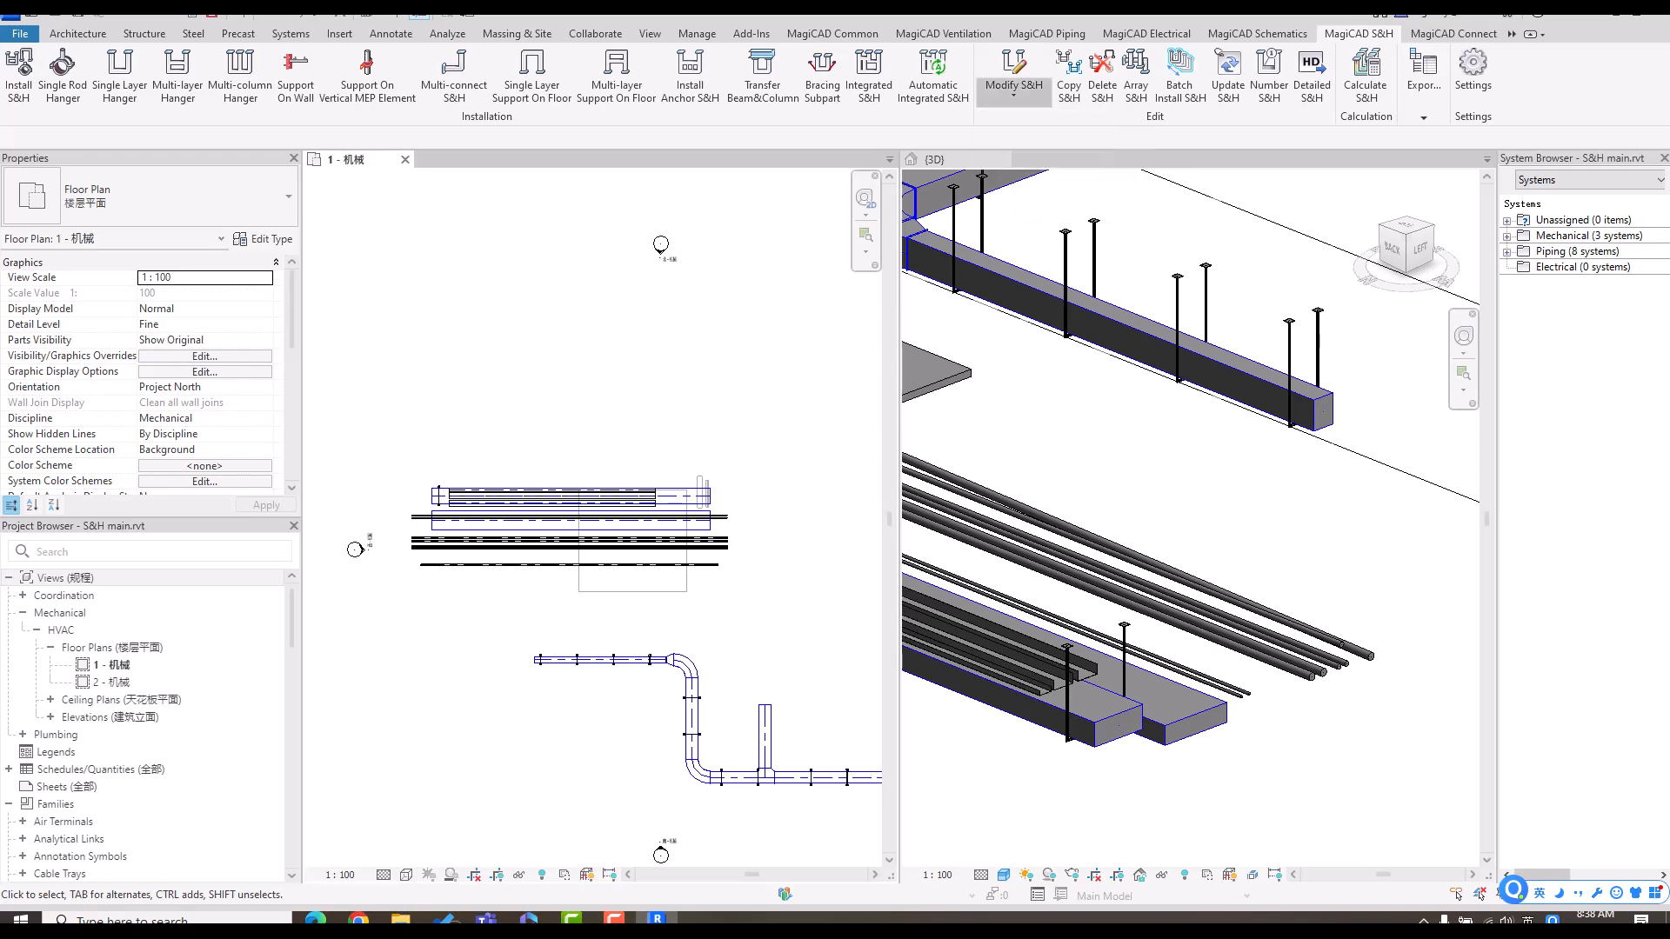
pyautogui.scroll(2, 393, 463)
pyautogui.click(454, 507)
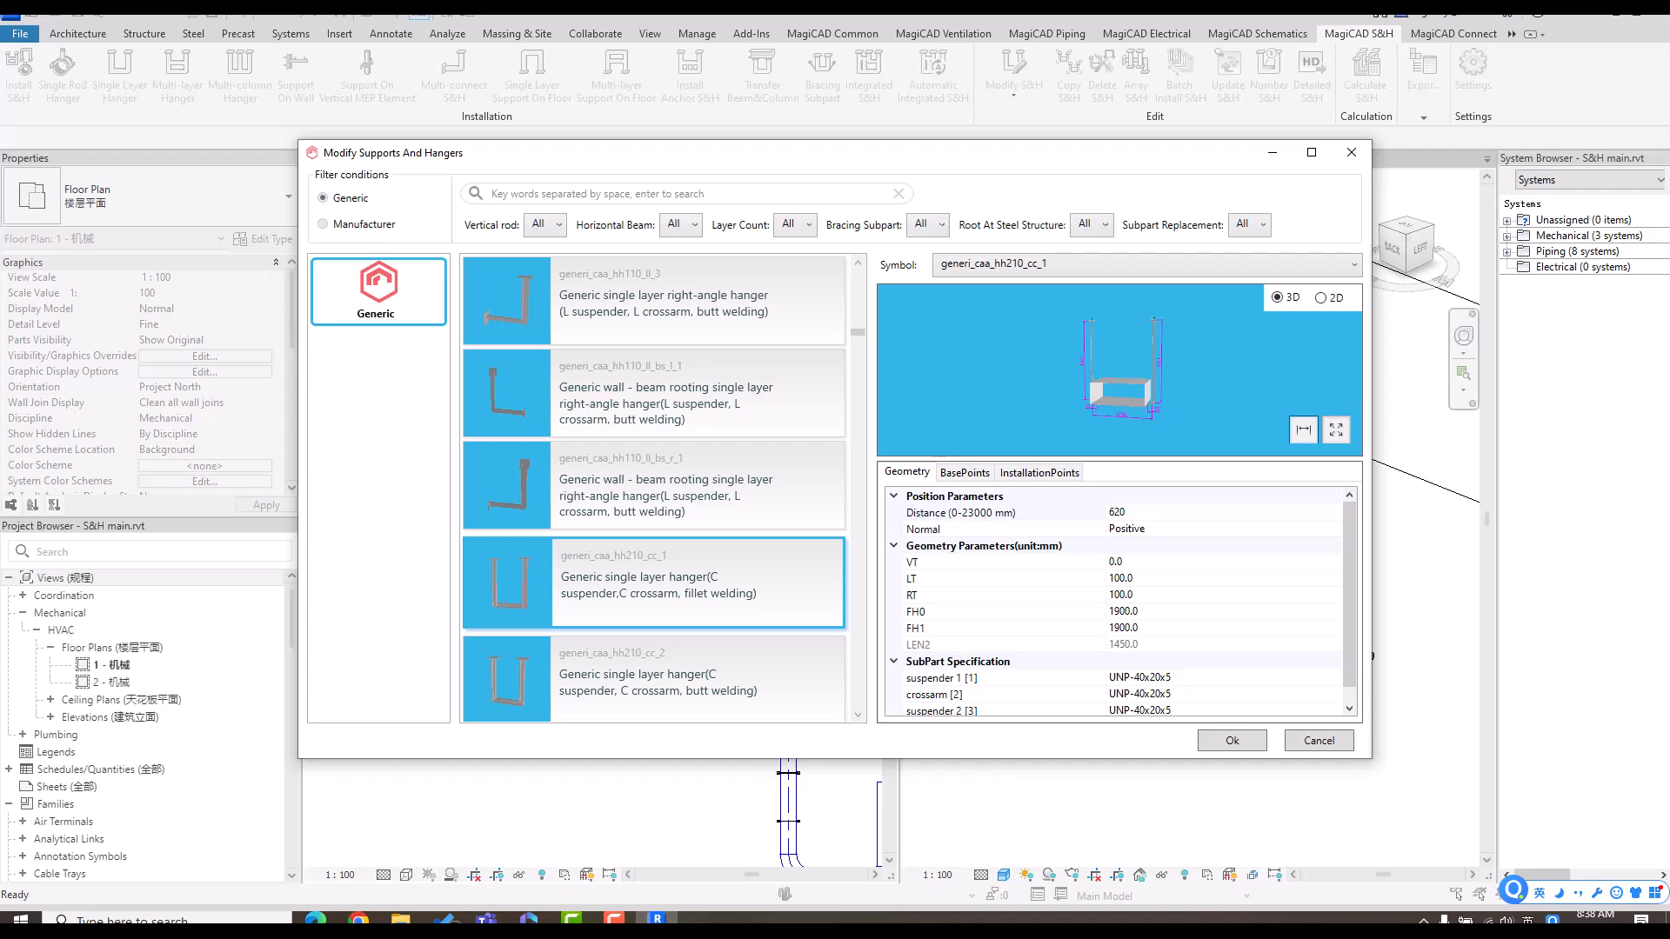
pyautogui.scroll(-1, 1122, 600)
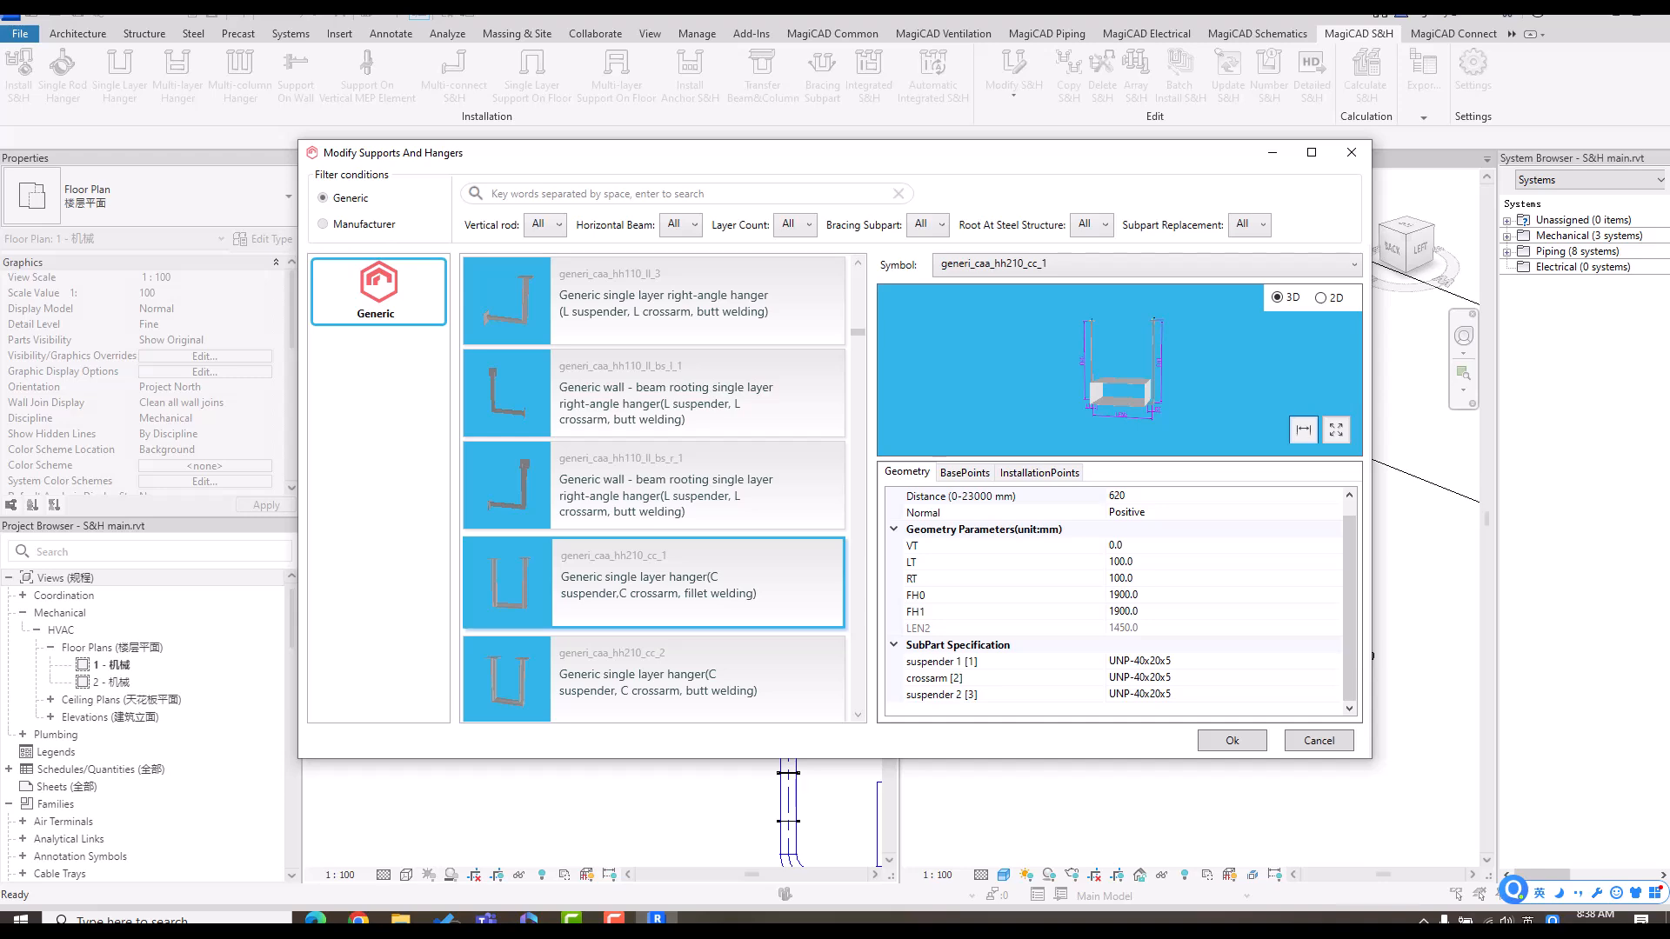
pyautogui.click(1351, 152)
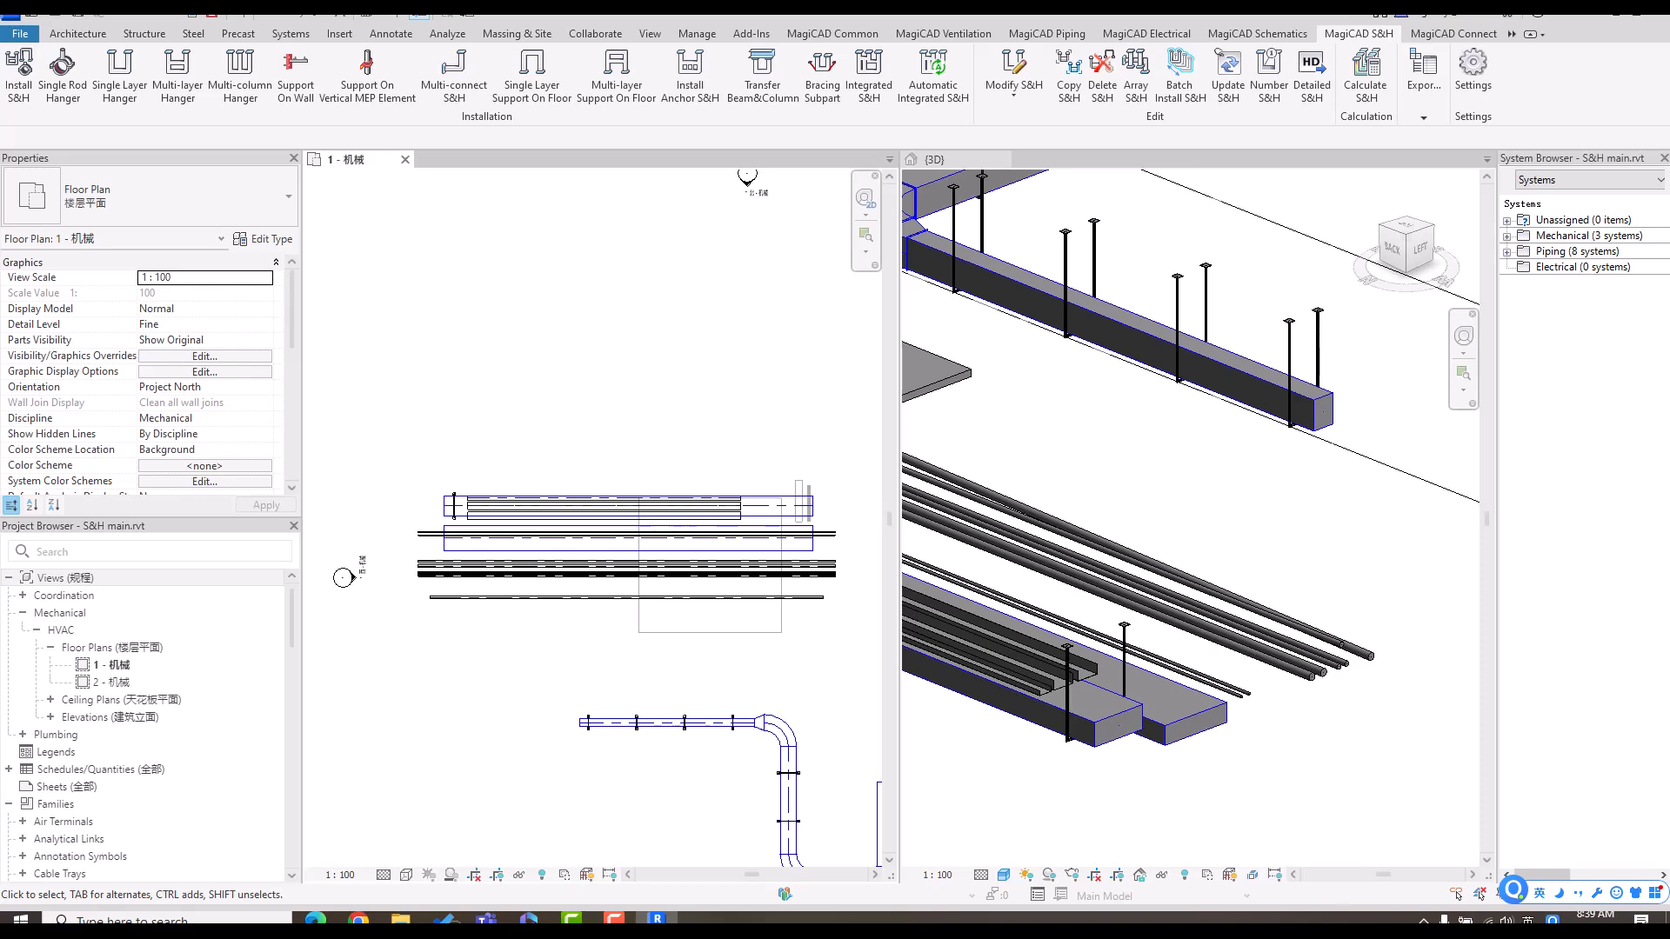
# - Array the hanger along the wider duct with 3000 spacing, number 20 and arraying across fittings, and end the command
pyautogui.moveTo(987, 561); pyautogui.dragTo(1308, 520, button='middle')
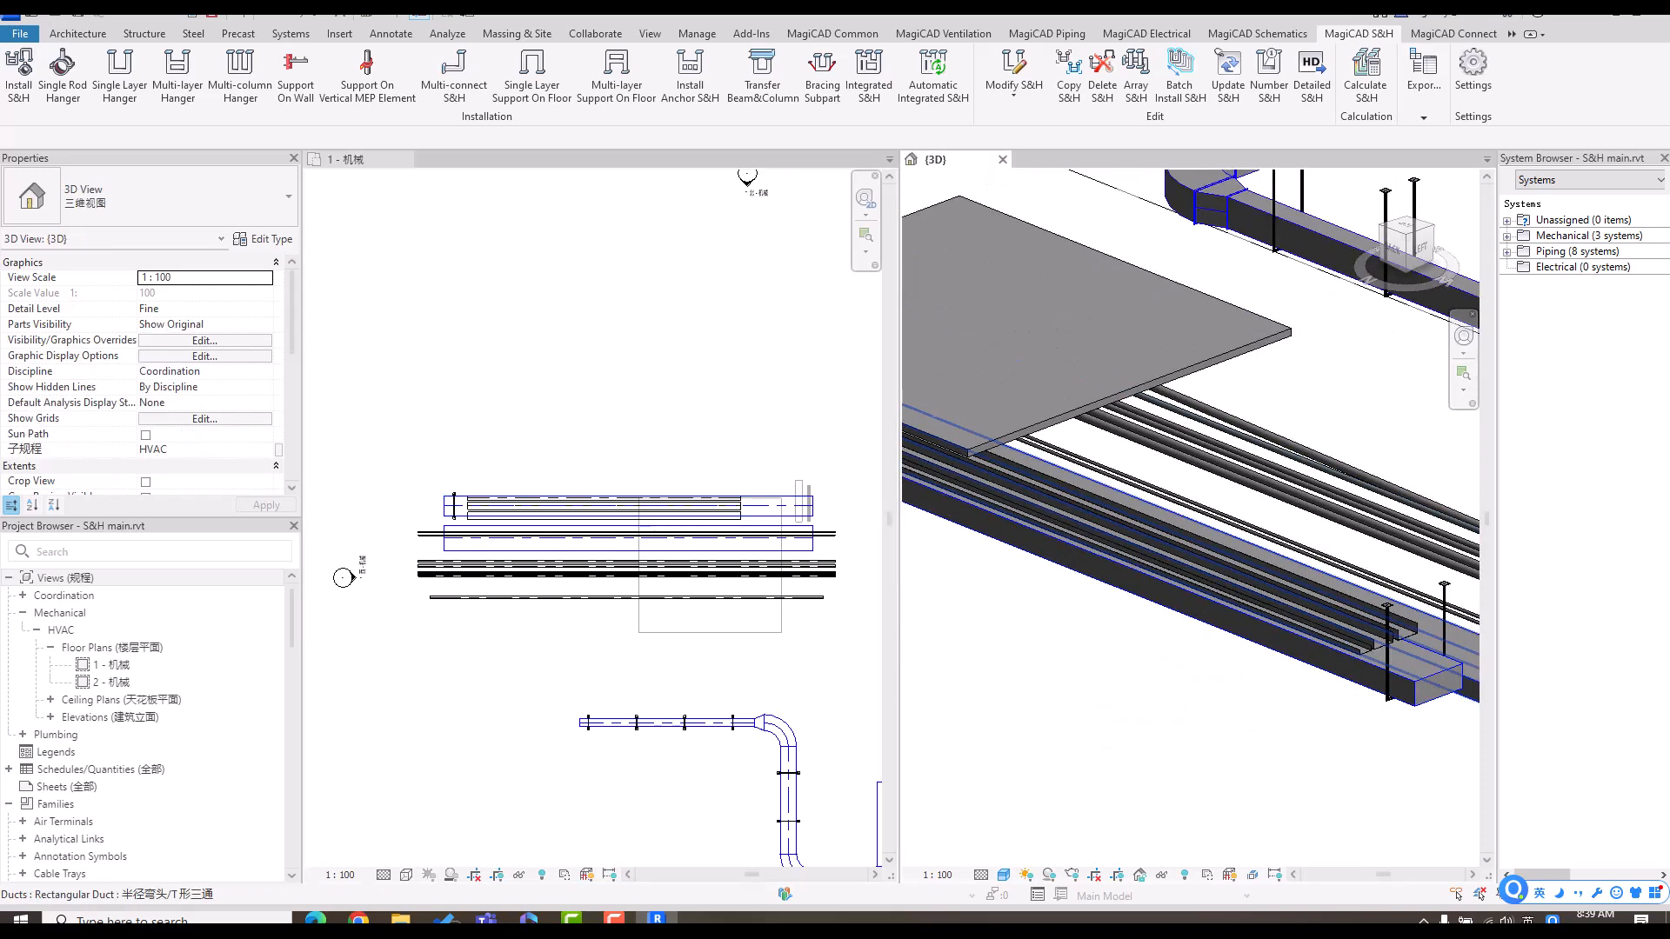
pyautogui.click(601, 417)
pyautogui.click(1136, 76)
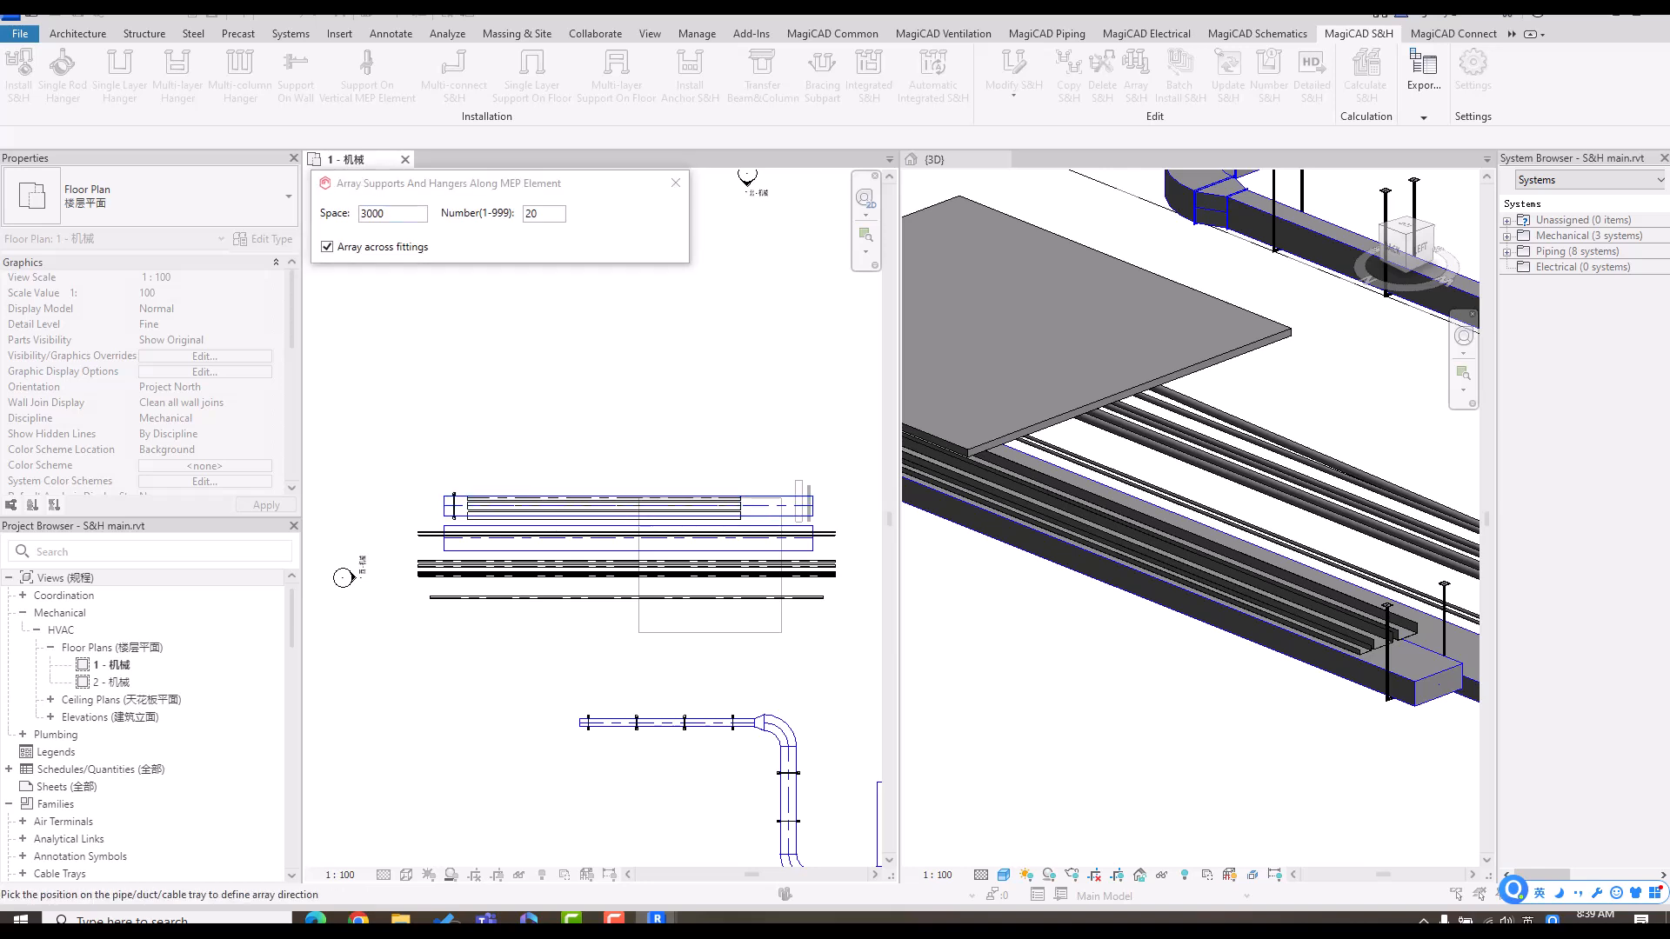
pyautogui.scroll(3, 464, 497)
pyautogui.click(465, 498)
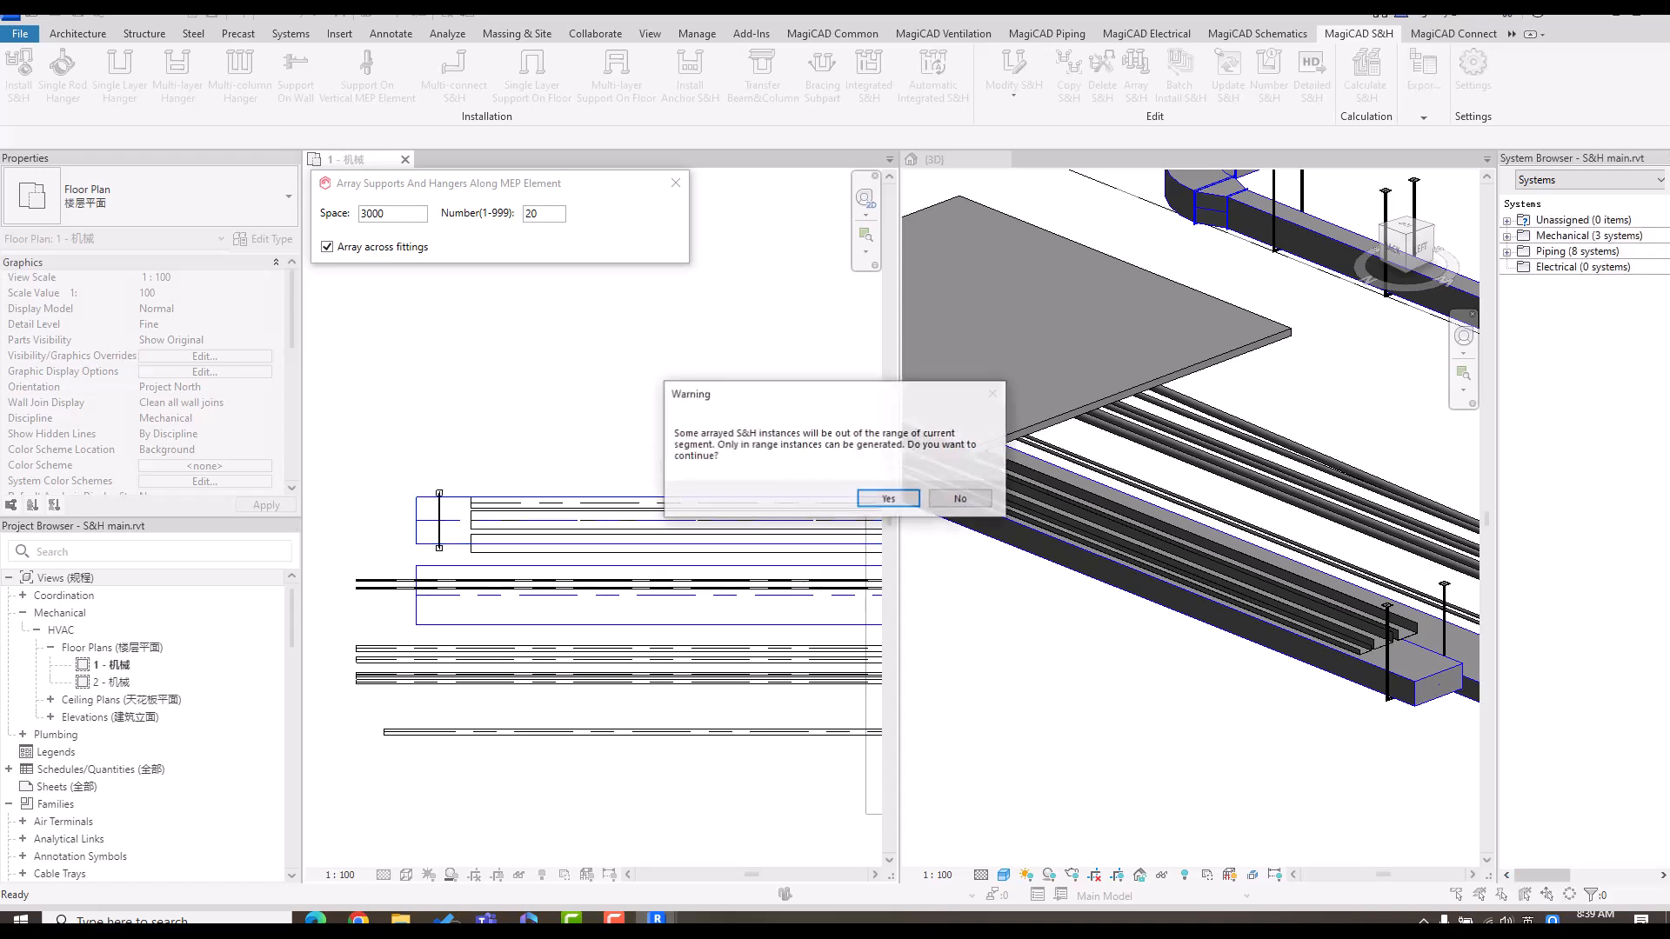
pyautogui.press('Return')
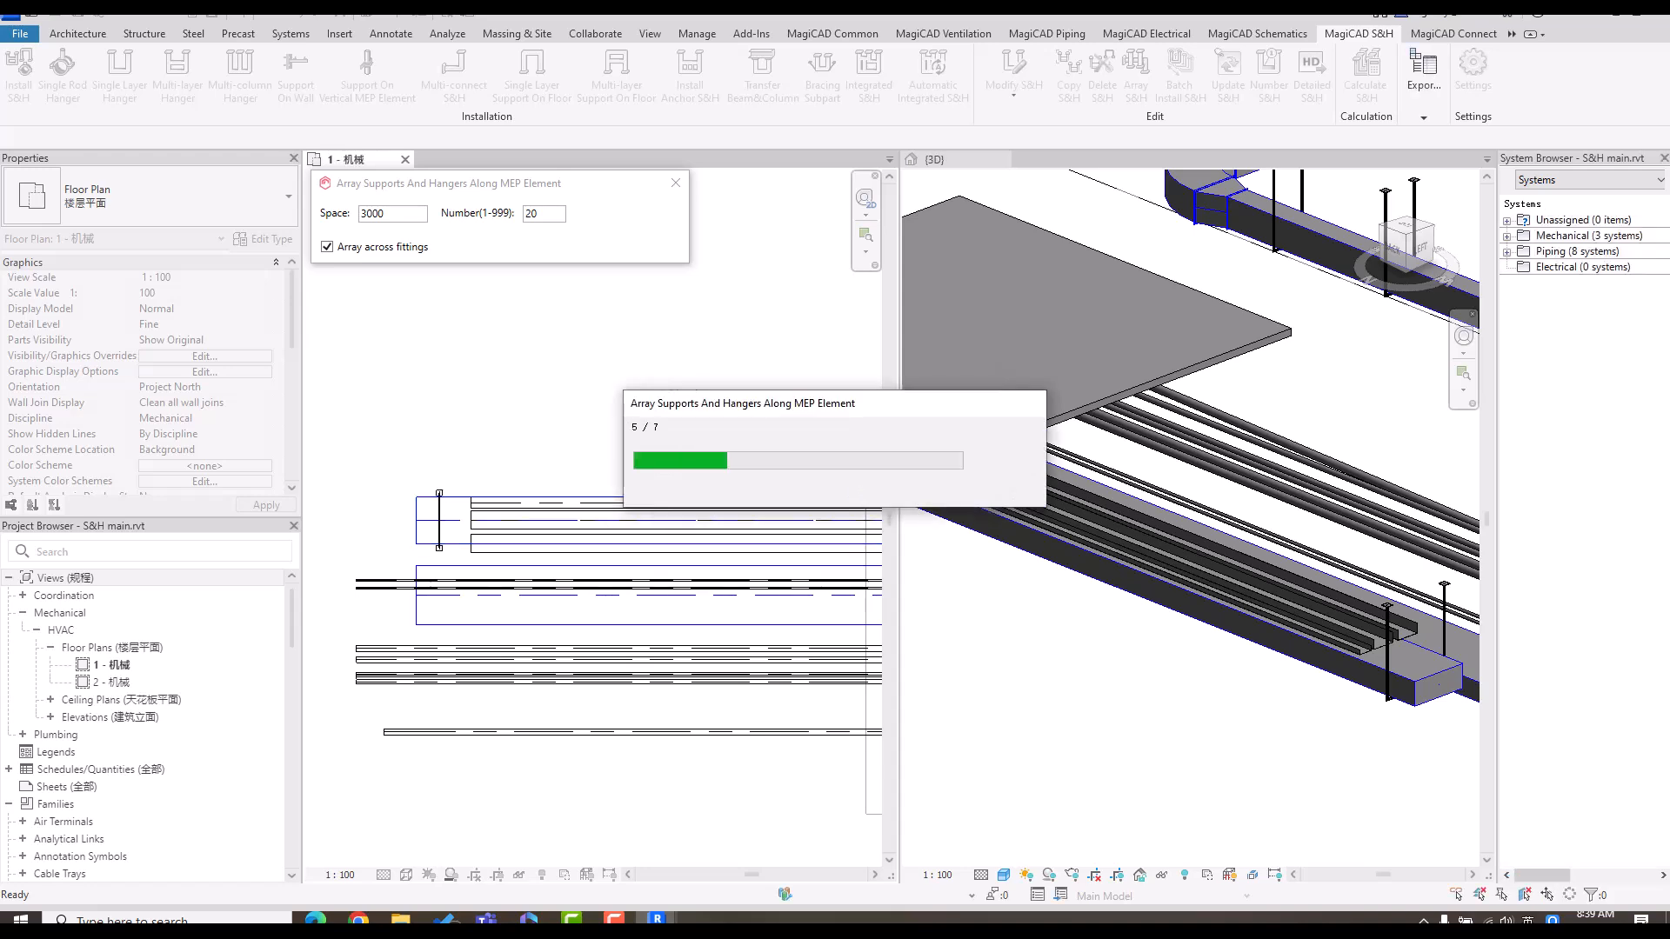
pyautogui.rightClick(633, 354)
pyautogui.click(668, 364)
pyautogui.moveTo(705, 557); pyautogui.dragTo(561, 527, button='middle')
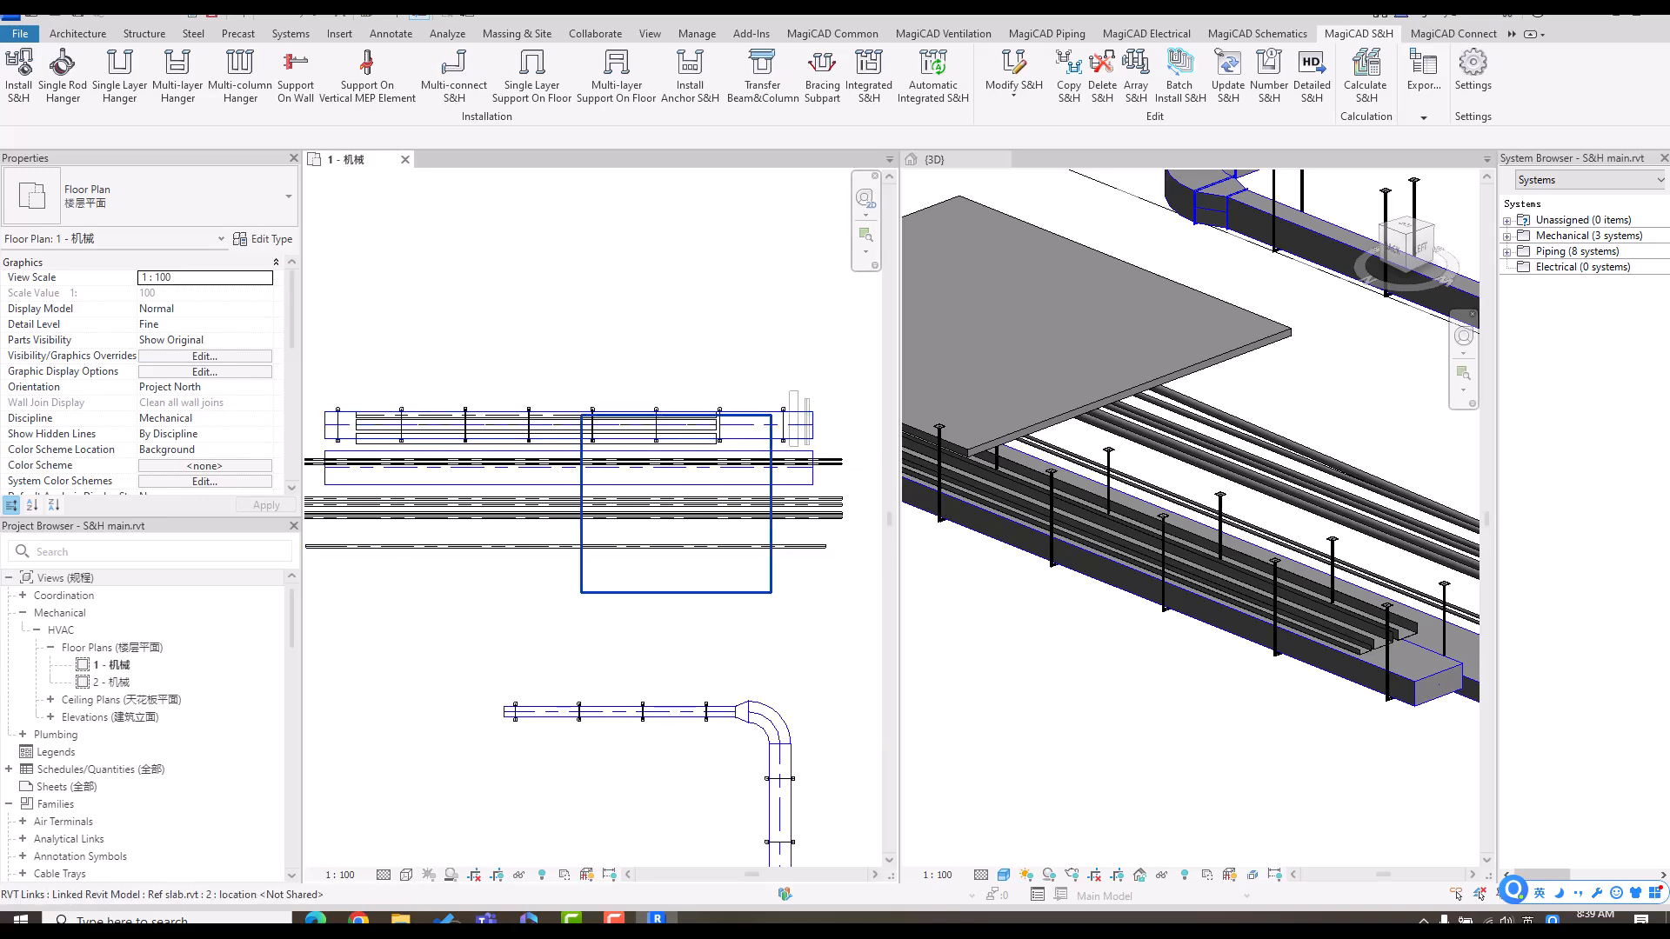
# - Examine the arrayed hanger at the slab's edge in the 3D view, comparing the lengths and top plates of its two suspenders
pyautogui.click(1017, 653)
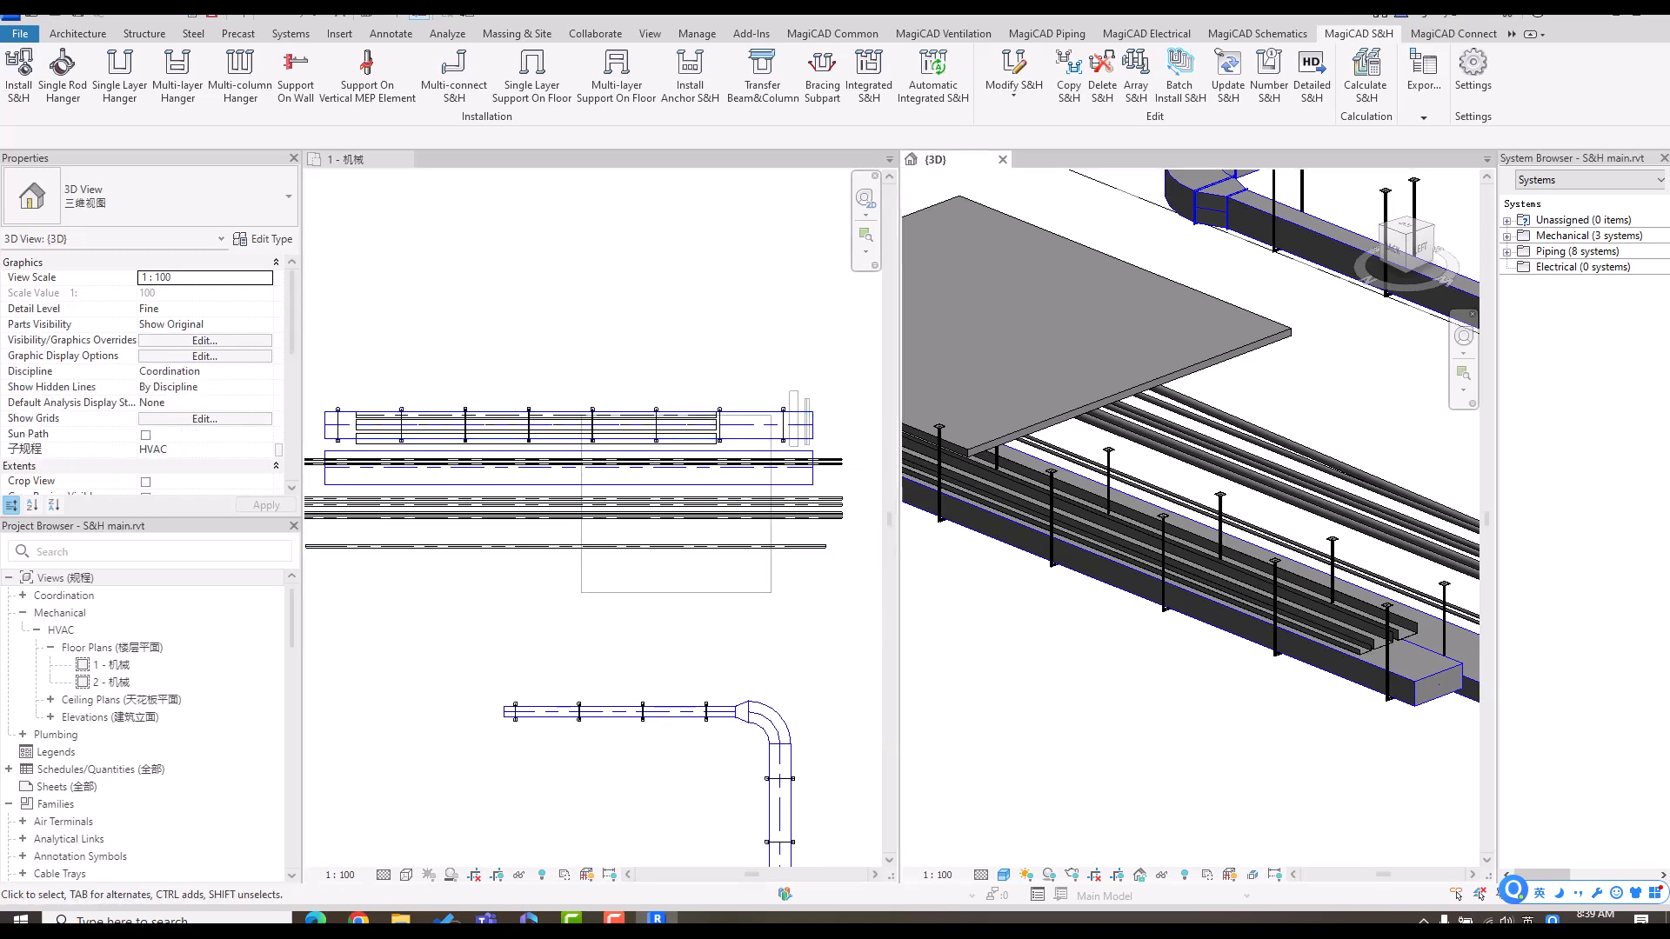
pyautogui.scroll(4, 918, 474)
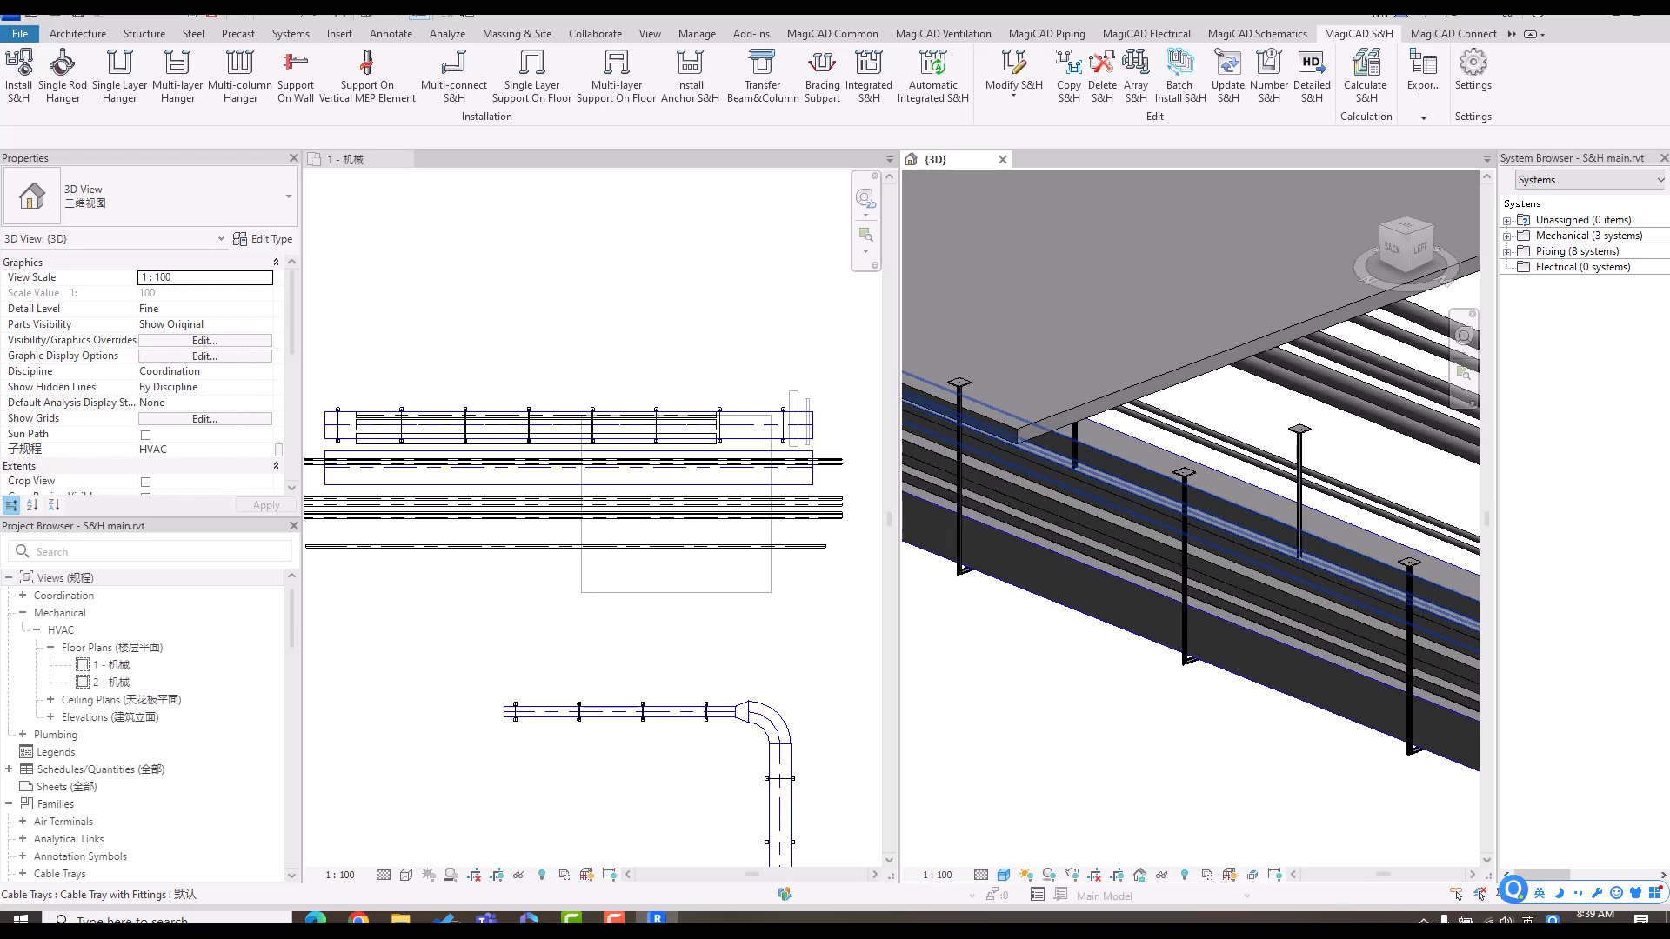
pyautogui.click(960, 474)
pyautogui.keyDown('shift'); pyautogui.moveTo(1130, 461); pyautogui.dragTo(1052, 339, button='middle'); pyautogui.keyUp('shift')
pyautogui.scroll(5, 1097, 405)
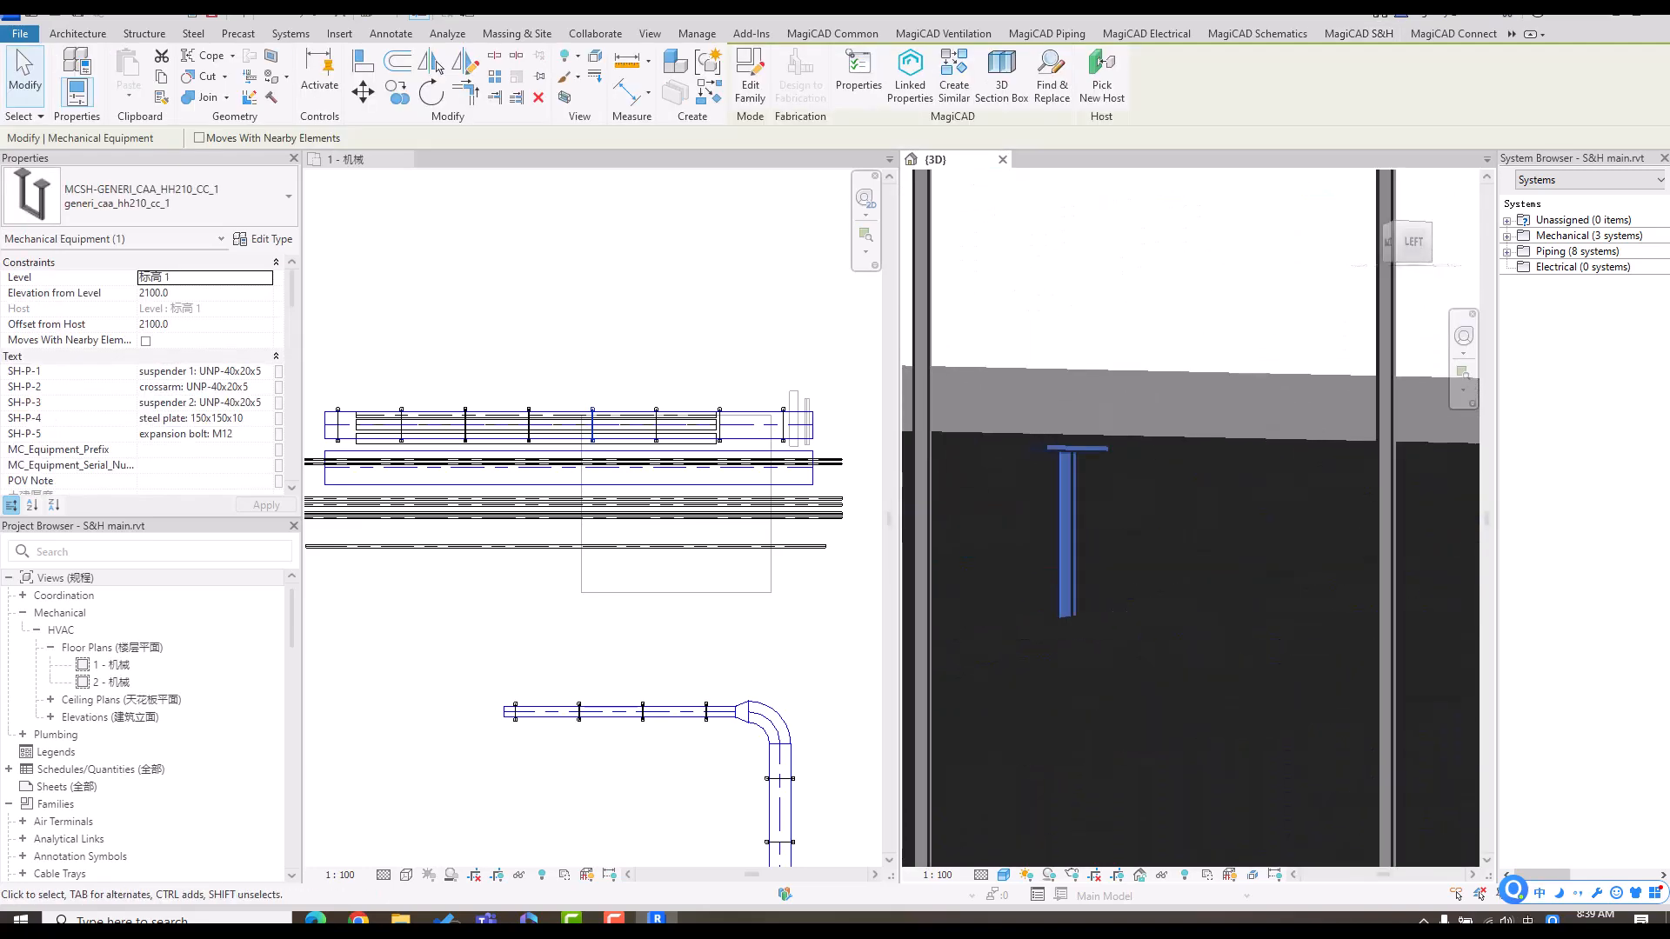
pyautogui.moveTo(1069, 470); pyautogui.dragTo(1149, 466, button='middle')
pyautogui.scroll(-4, 1190, 519)
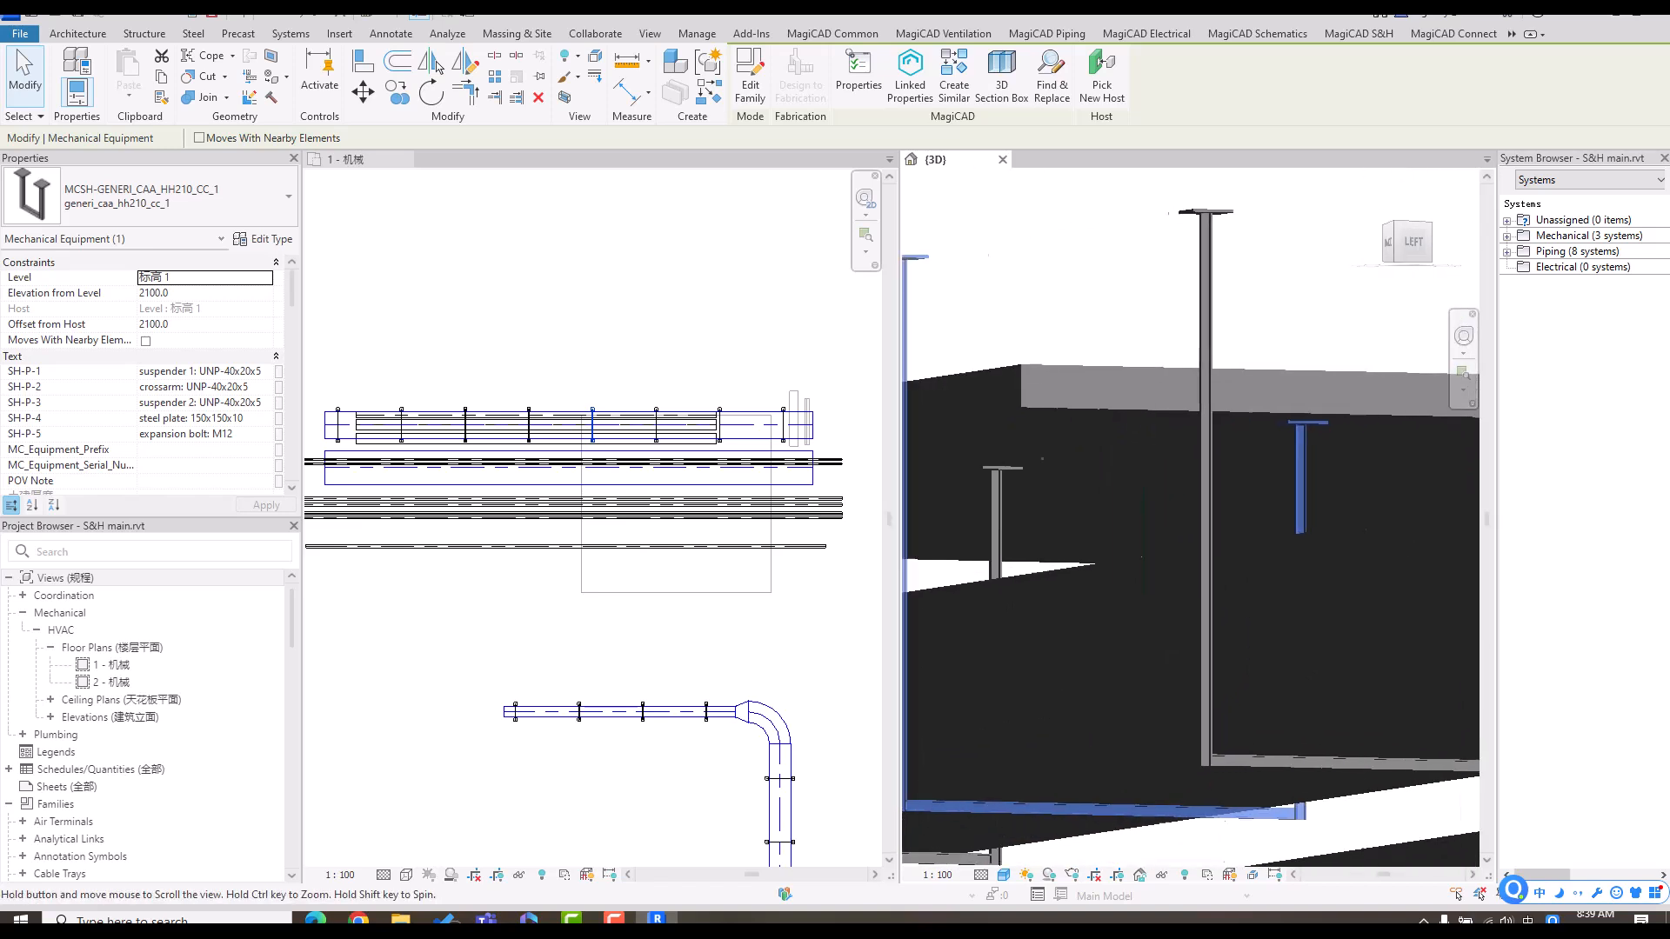
pyautogui.scroll(-3, 1190, 522)
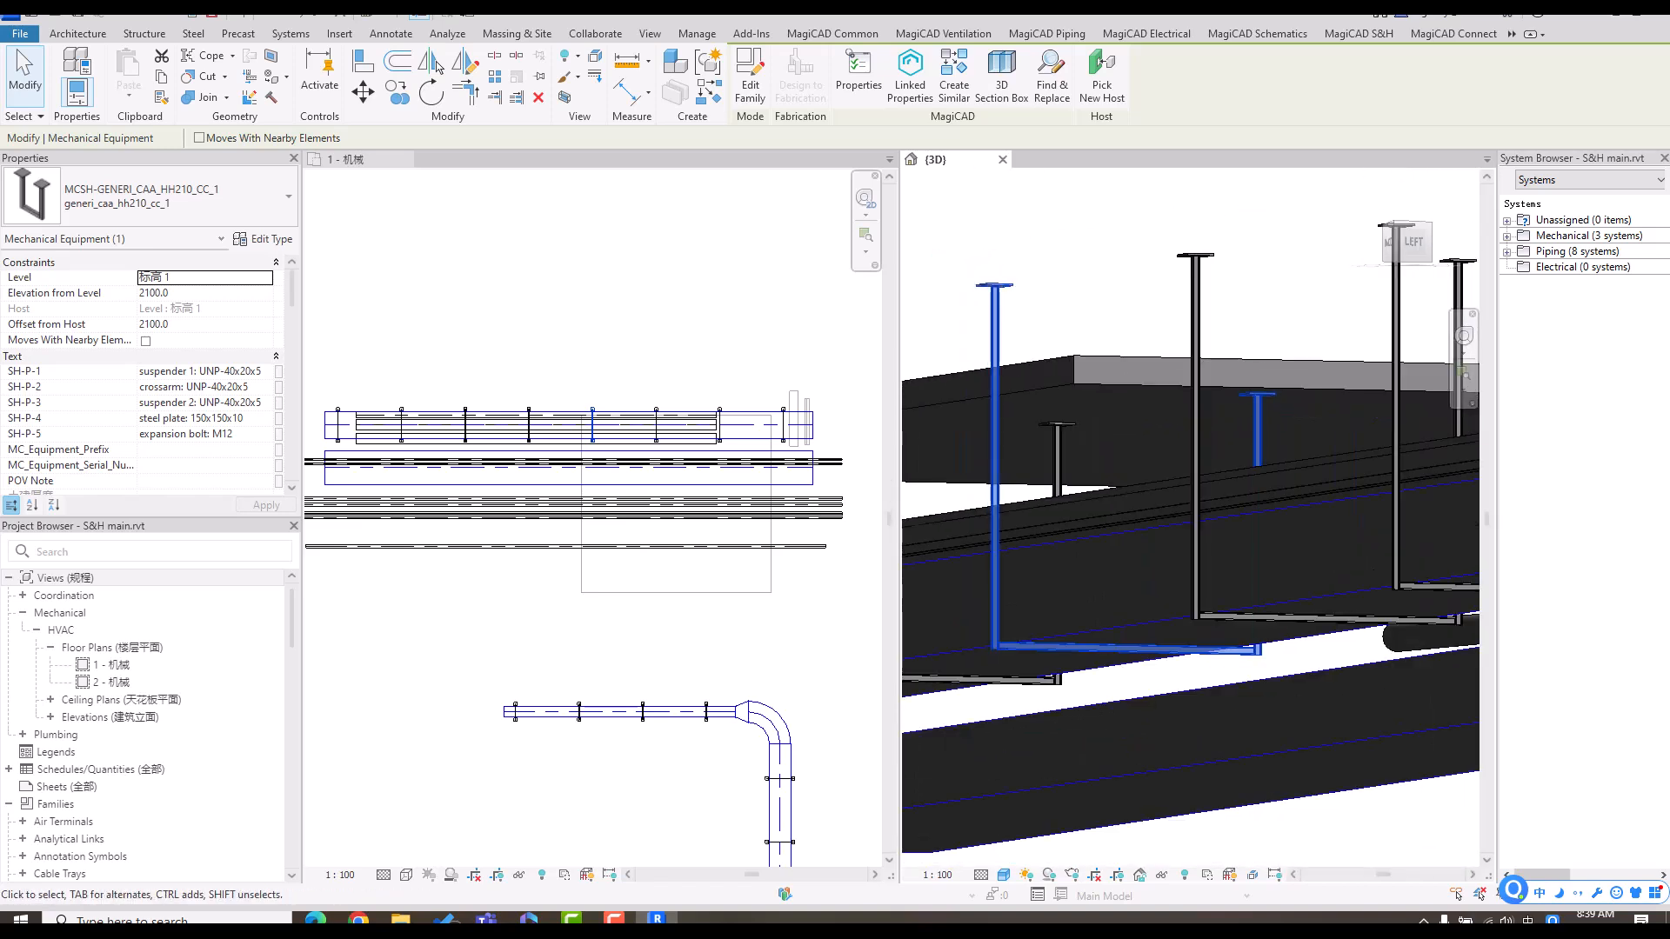
pyautogui.press('shift')
pyautogui.moveTo(1079, 326); pyautogui.dragTo(1112, 322, button='middle')
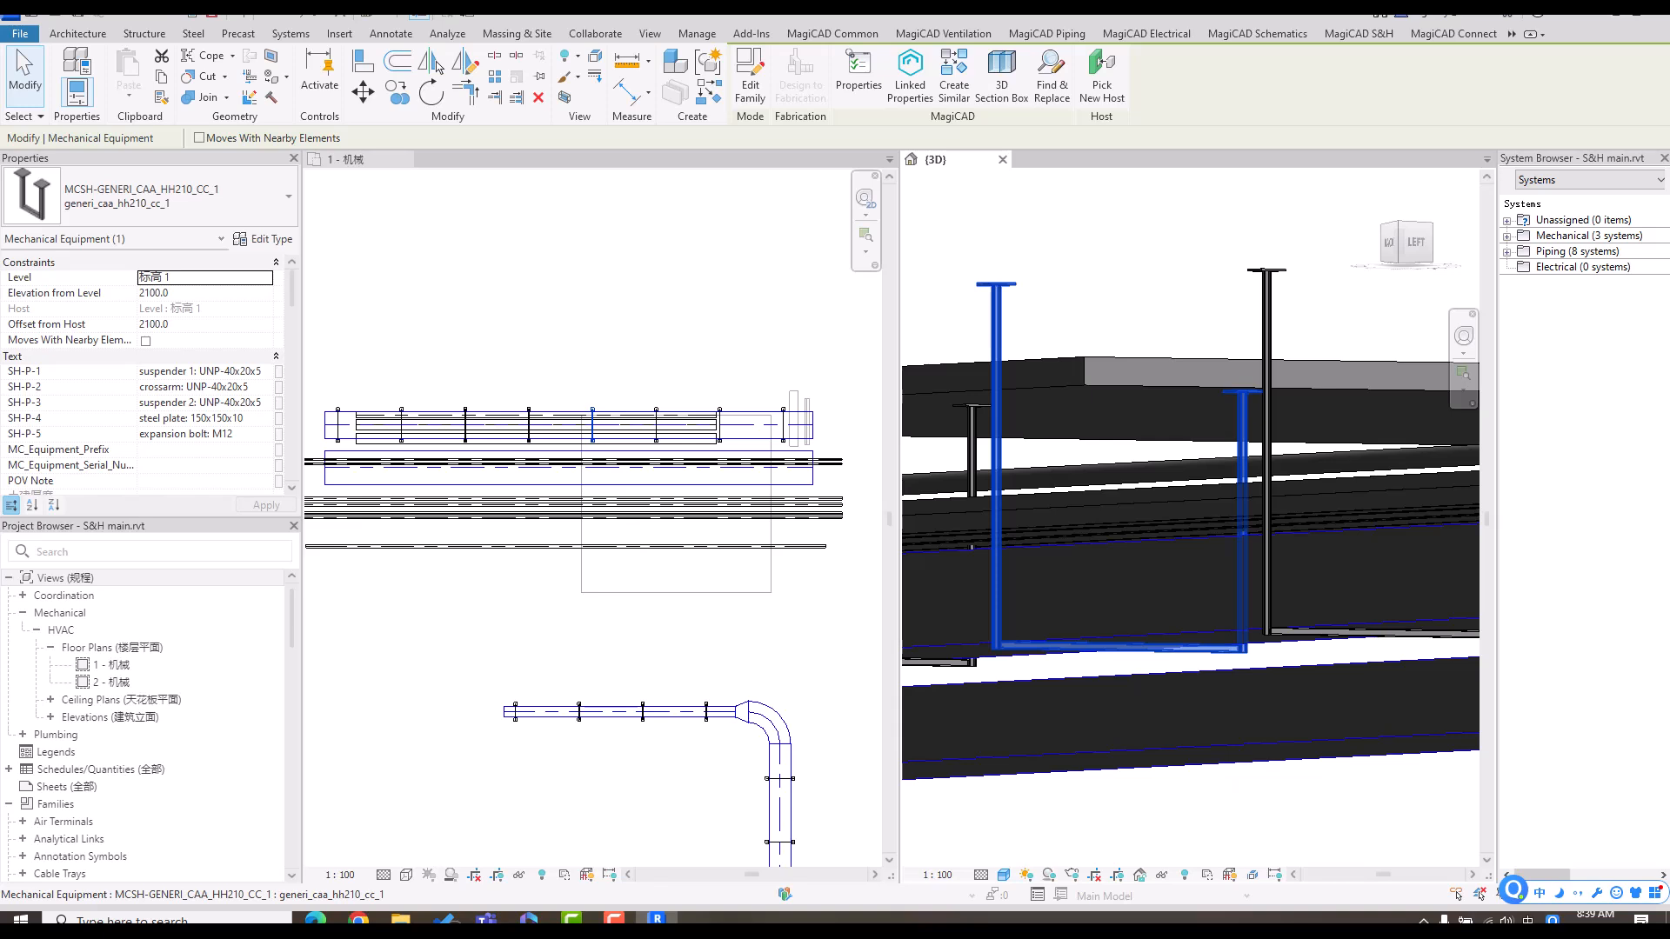
# - Check the extent of the linked slab model Ref slab.rvt by selecting it in the floor plan, and clear the selection
pyautogui.click(739, 287)
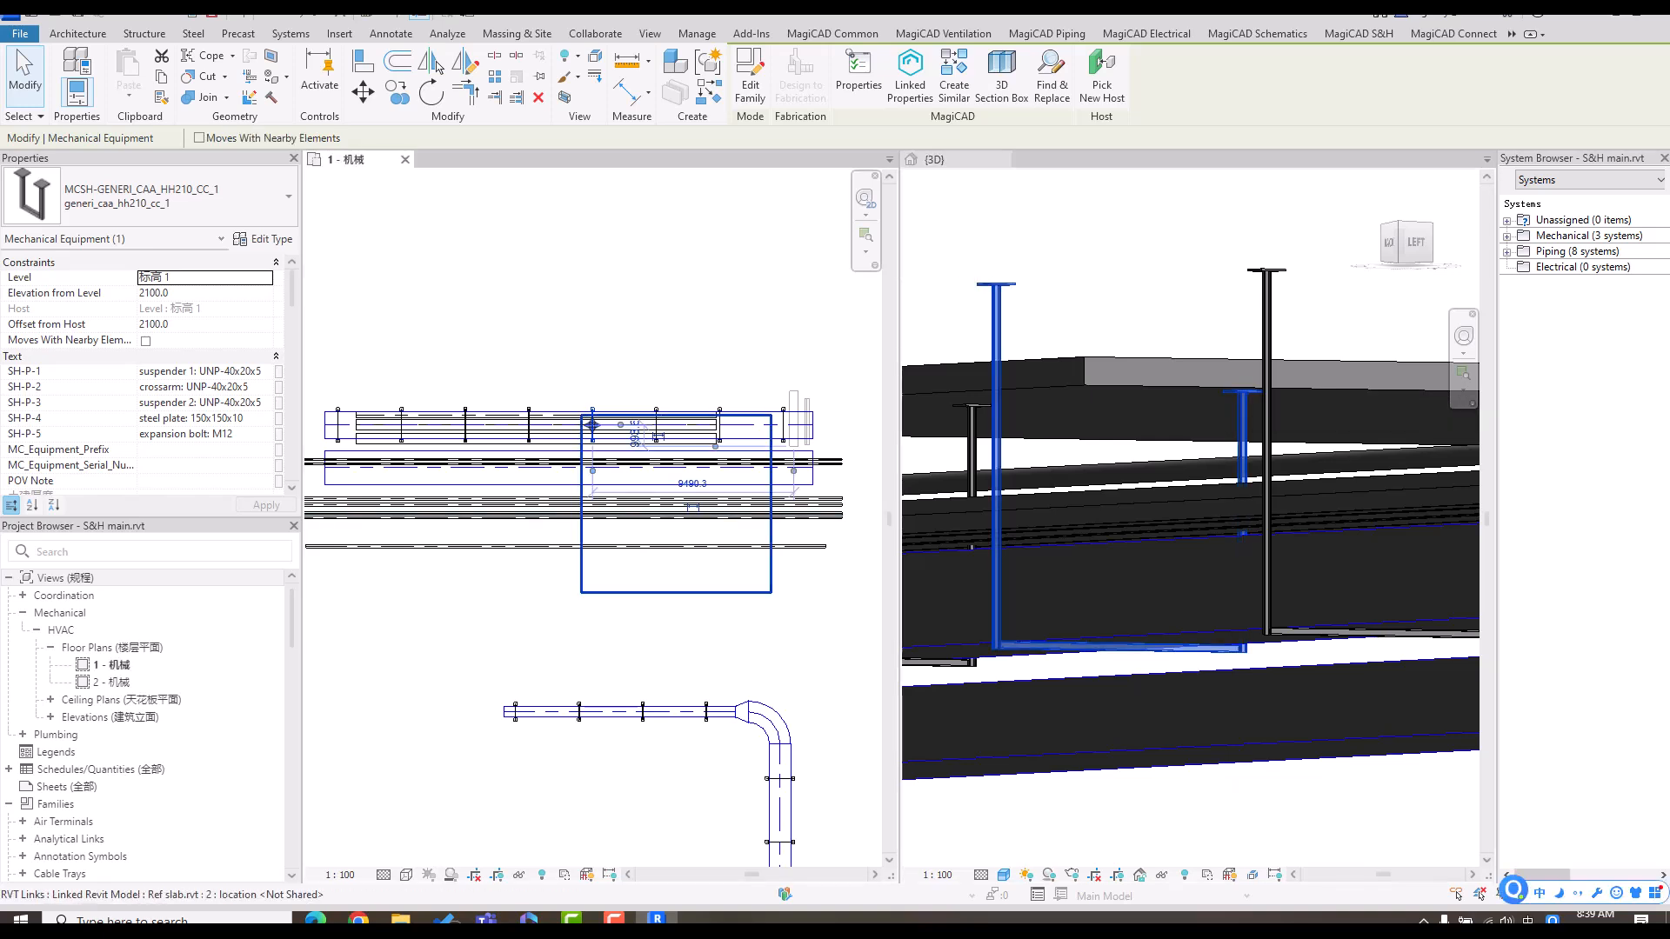
pyautogui.click(582, 593)
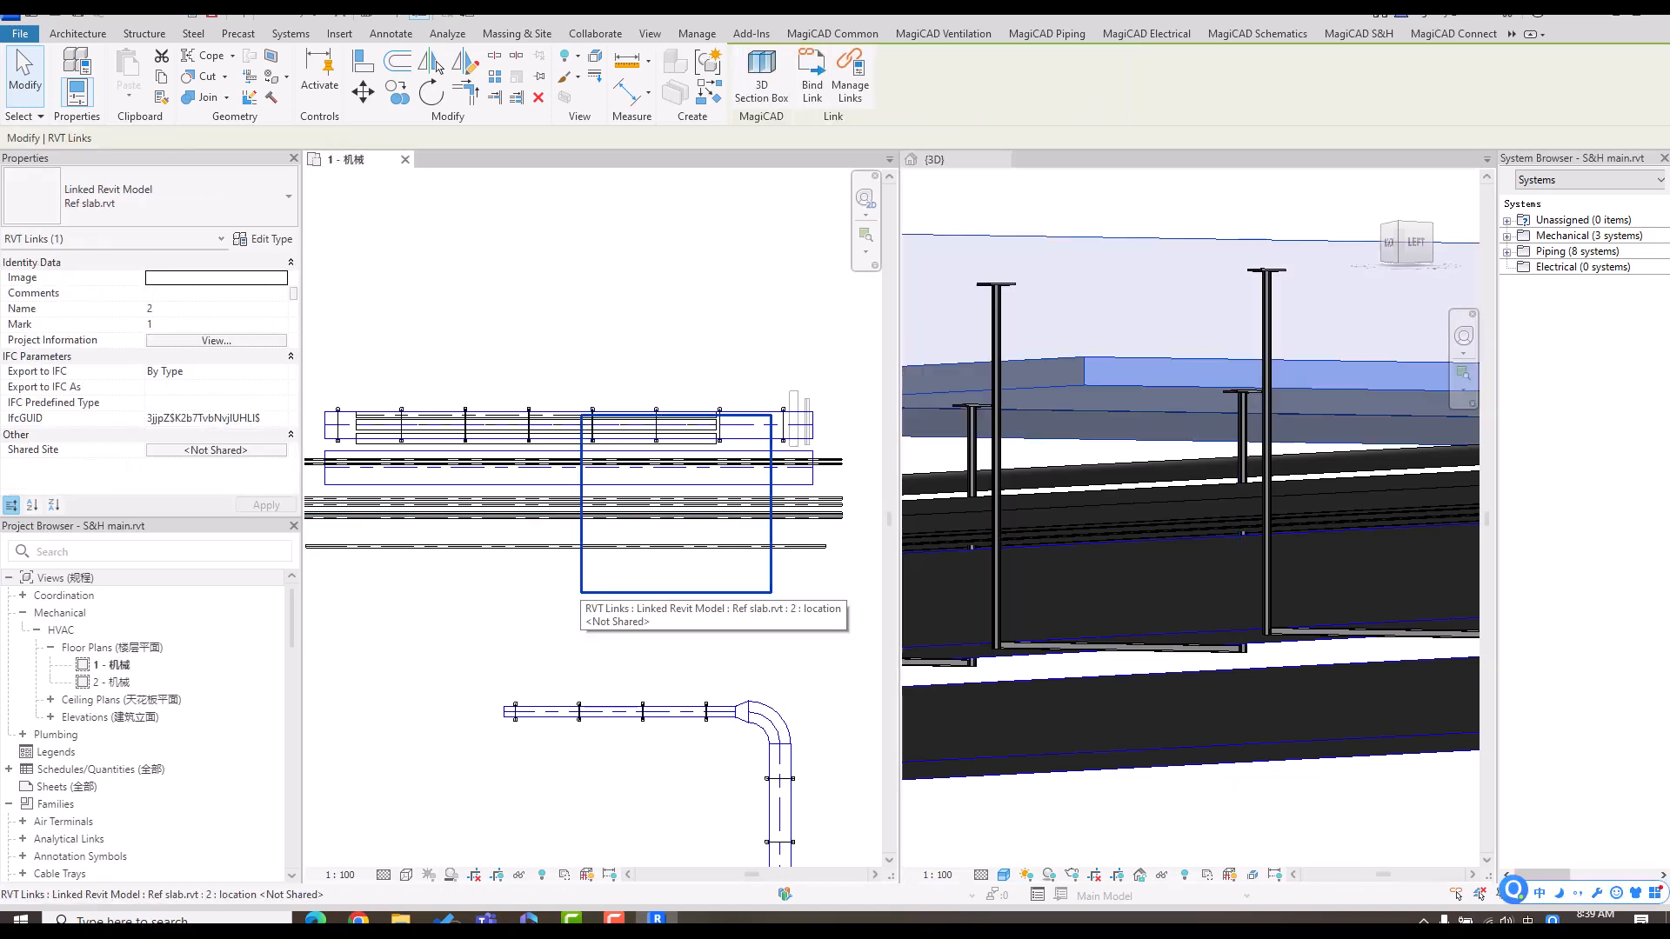
pyautogui.hotkey('ctrl', '1')
pyautogui.click(262, 228)
pyautogui.moveTo(277, 158)
pyautogui.mouseDown()
pyautogui.moveTo(56, 174)
pyautogui.moveTo(248, 131)
pyautogui.moveTo(231, 129)
pyautogui.mouseUp()
pyautogui.press('Escape')
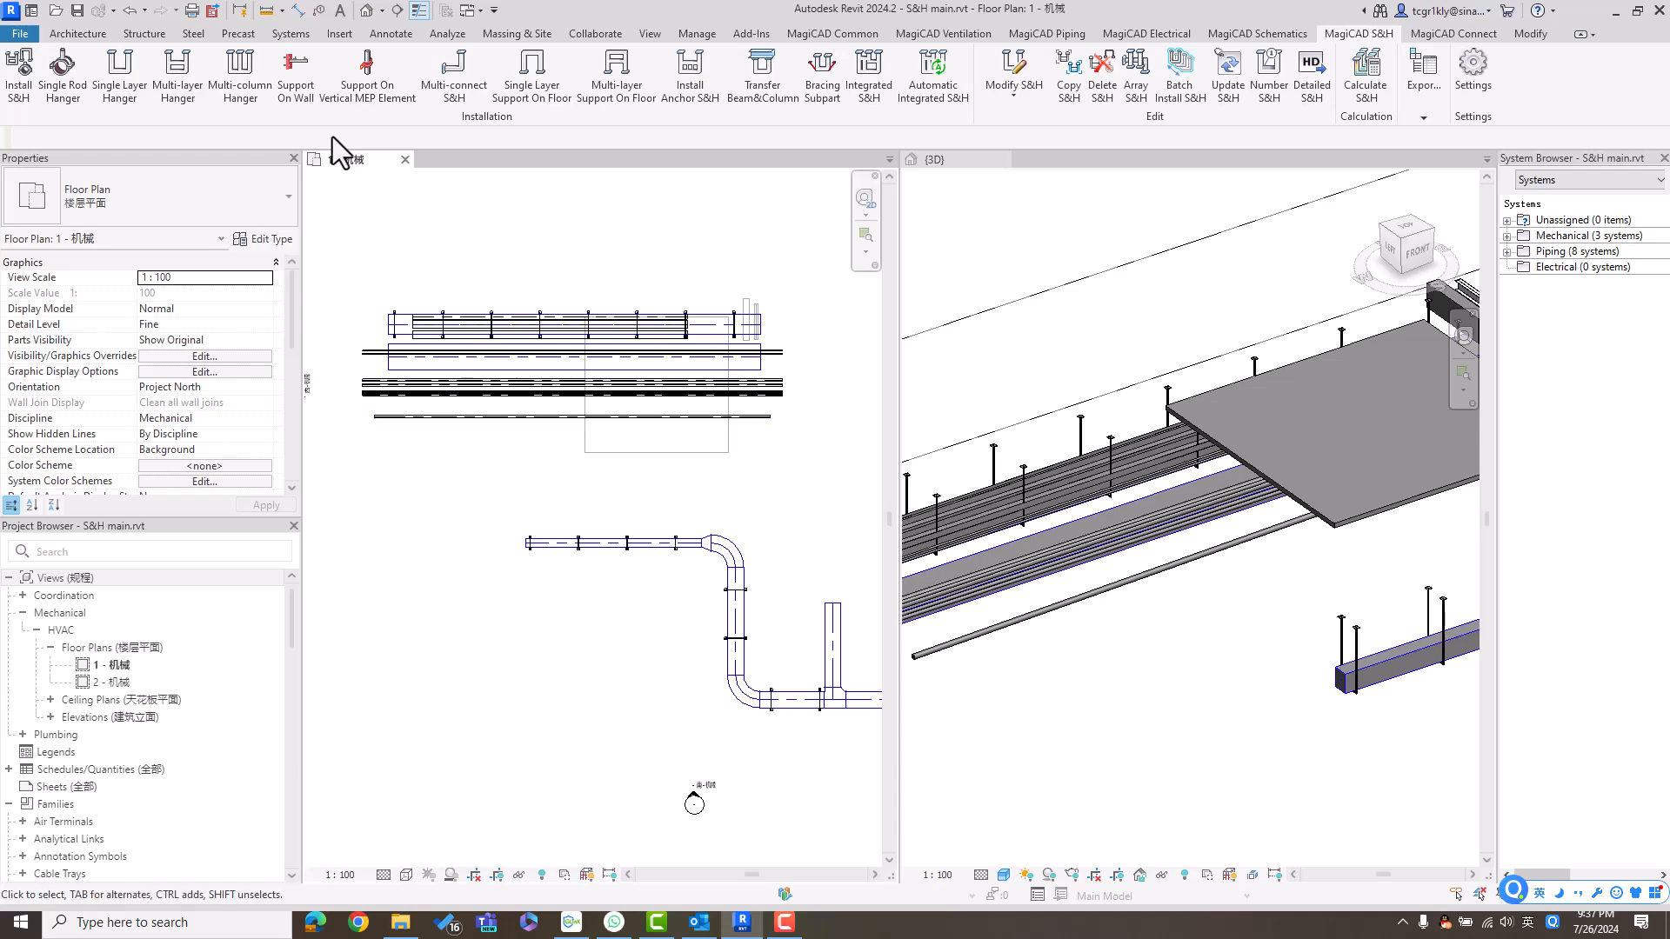
# - Draw a section along the single pipe below the pipe group, limit its depth to that pipe, and open the section view
pyautogui.click(485, 416)
pyautogui.press('Escape')
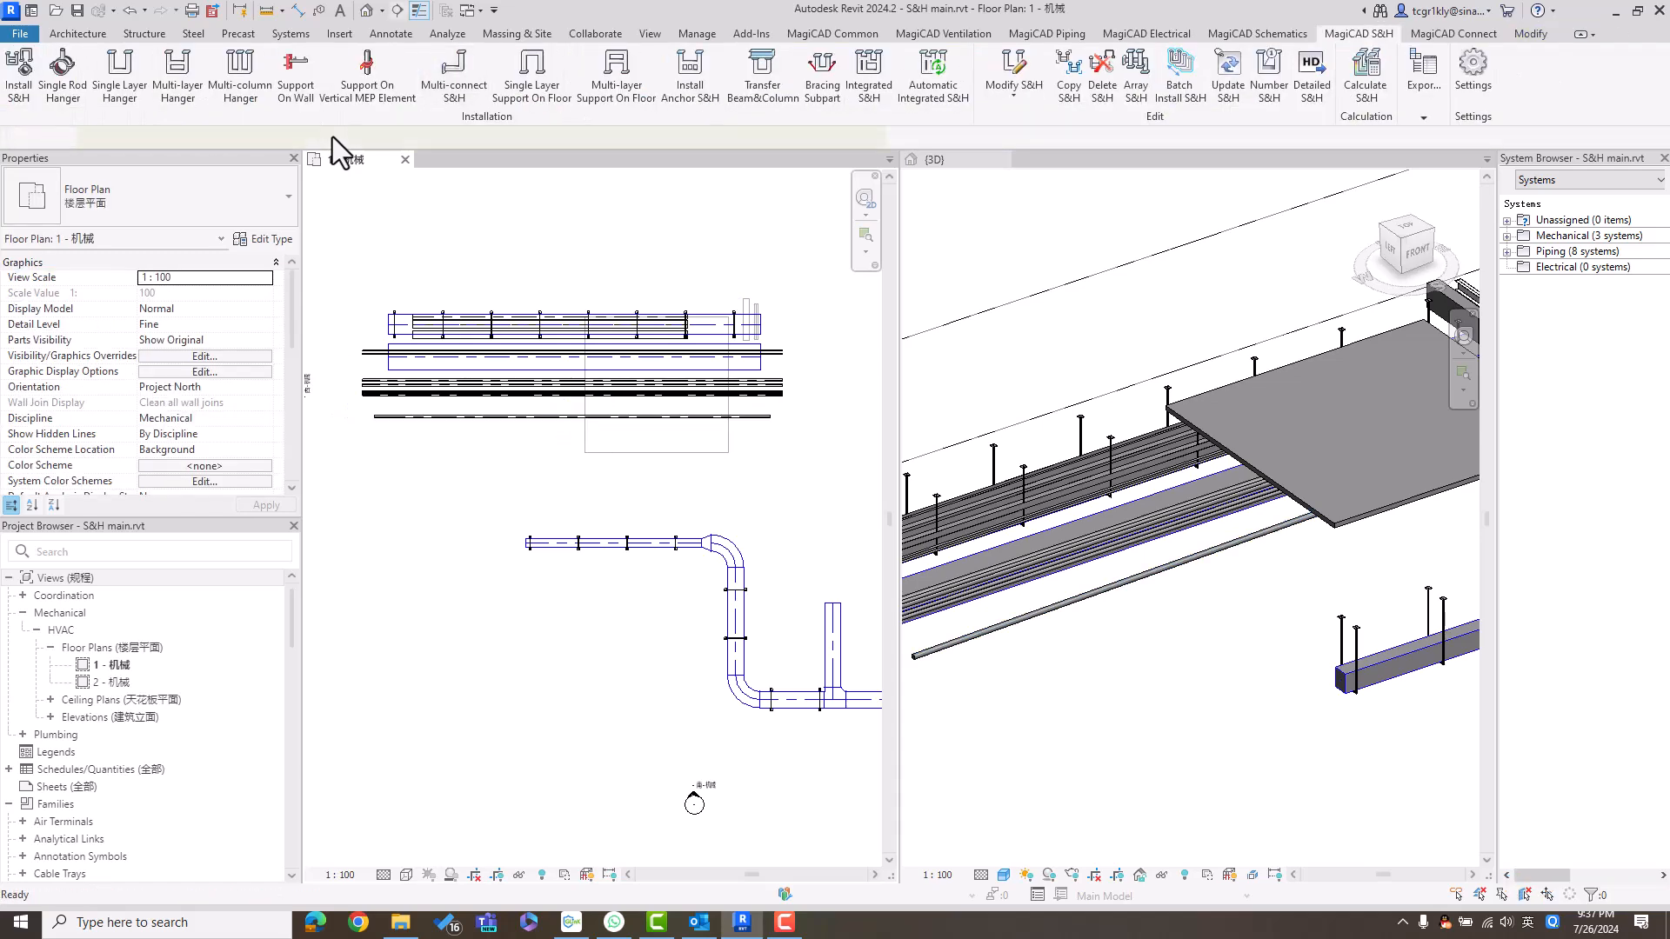
pyautogui.click(396, 11)
pyautogui.click(346, 428)
pyautogui.click(781, 428)
pyautogui.moveTo(572, 353); pyautogui.dragTo(572, 403)
pyautogui.rightClick(541, 418)
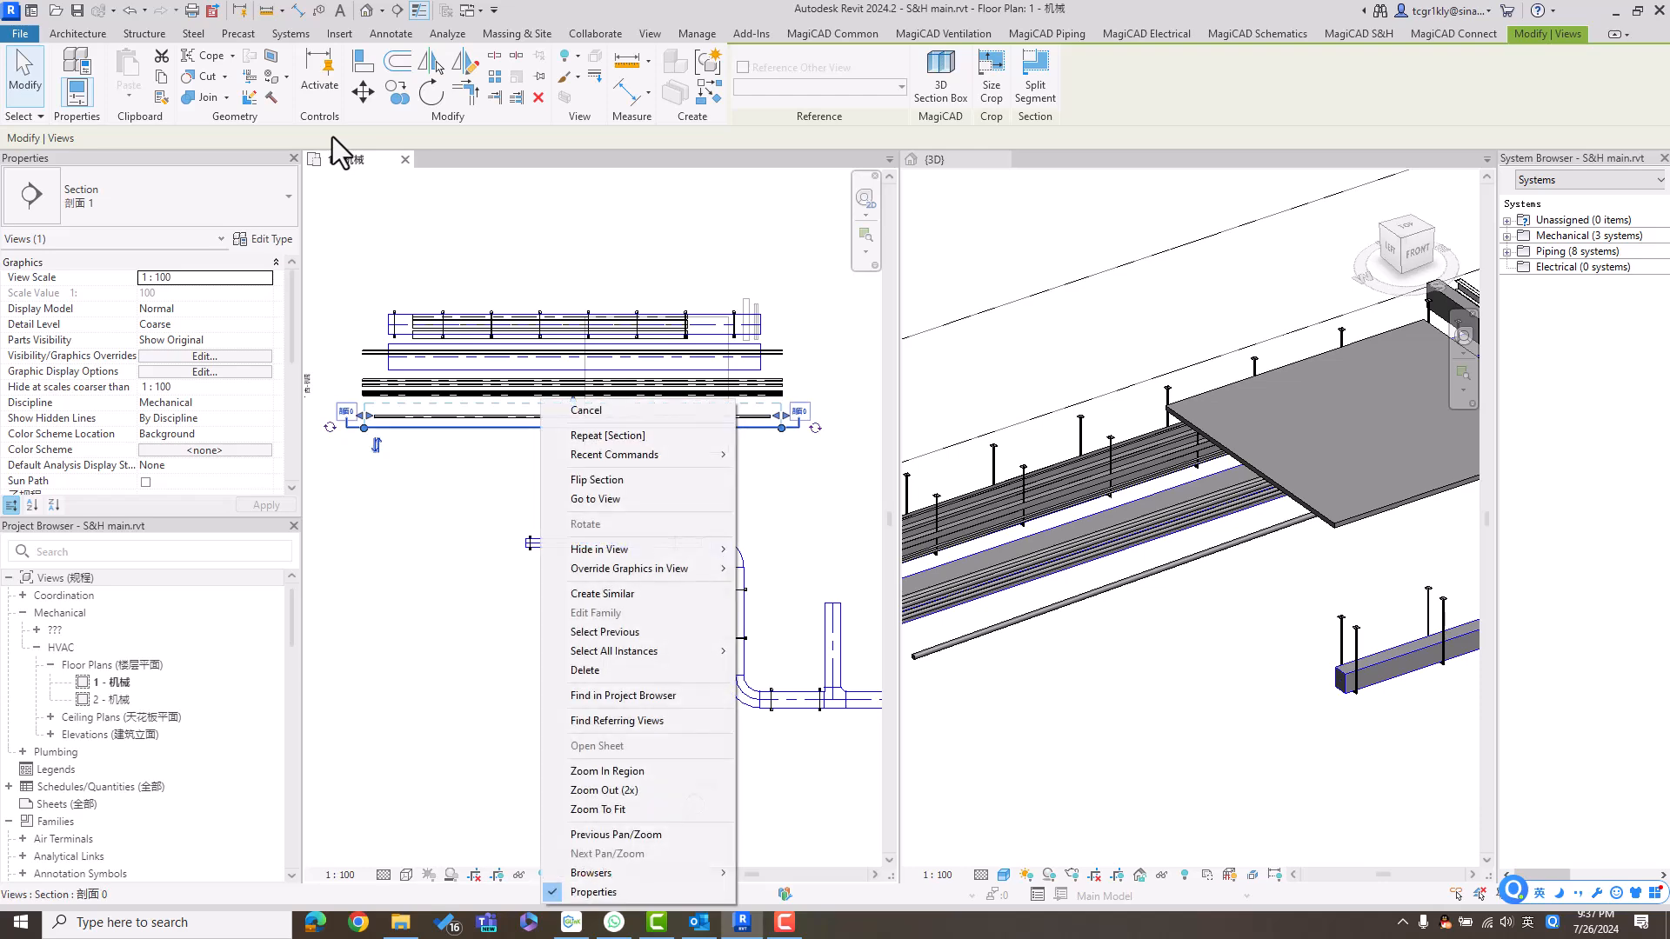
pyautogui.click(574, 500)
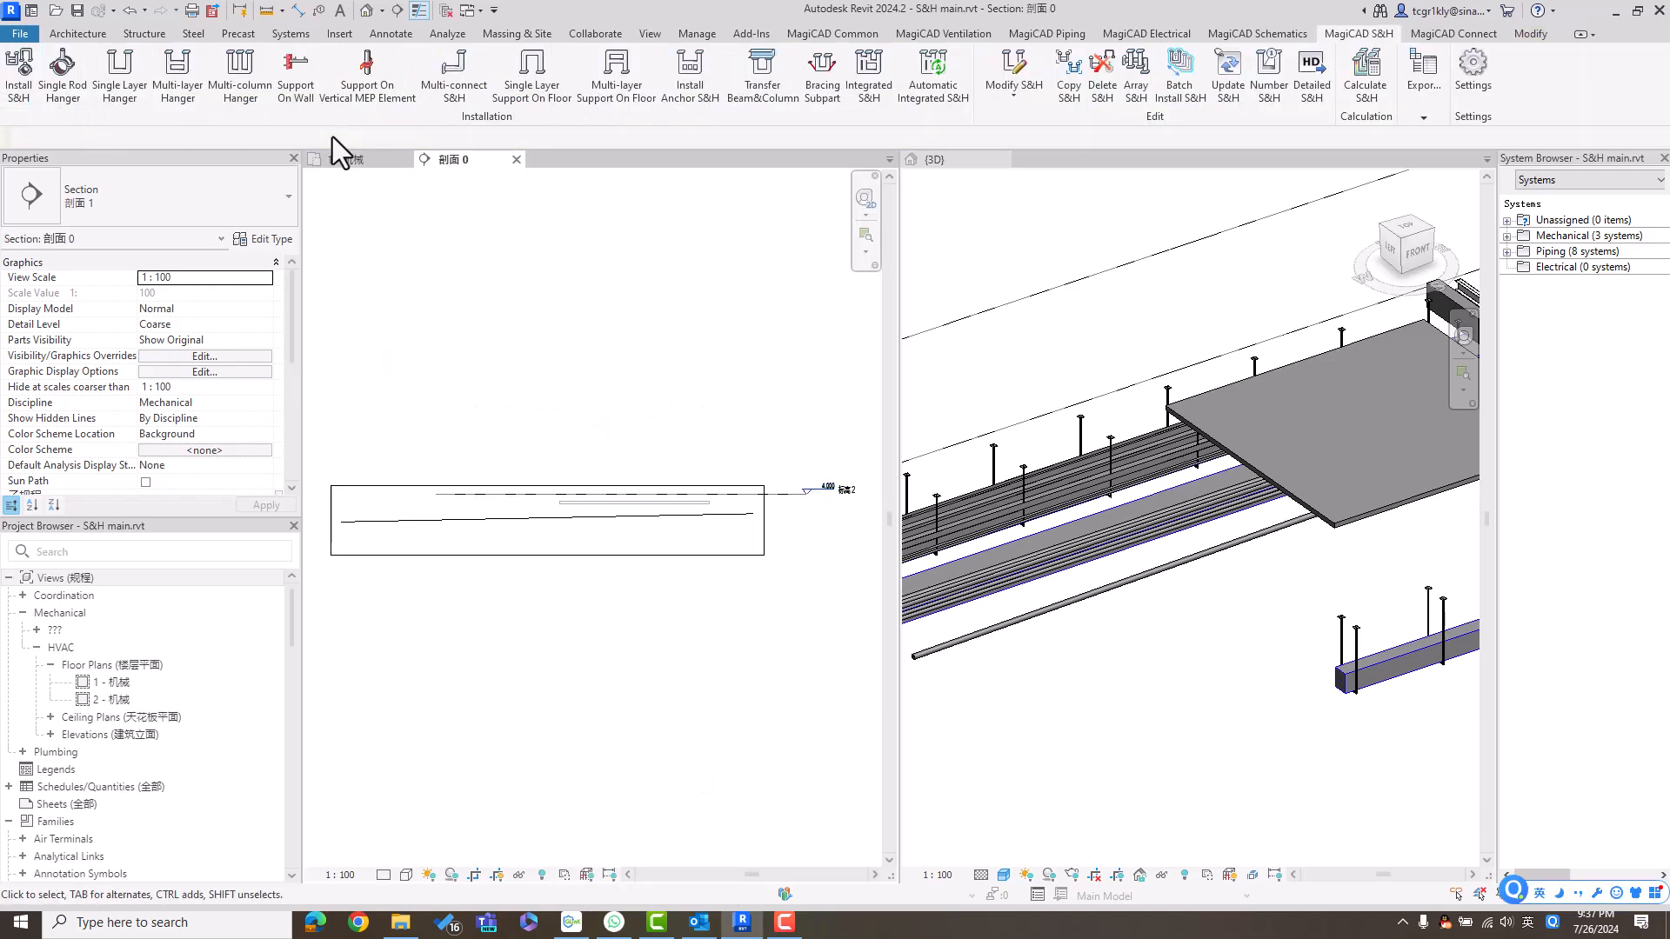
# - Tile the open views, fit their contents to the windows, and set the section view's detail level to Fine
pyautogui.press('w')
pyautogui.press('t')
pyautogui.press('z')
pyautogui.press('a')
pyautogui.click(383, 508)
pyautogui.click(409, 485)
pyautogui.click(406, 508)
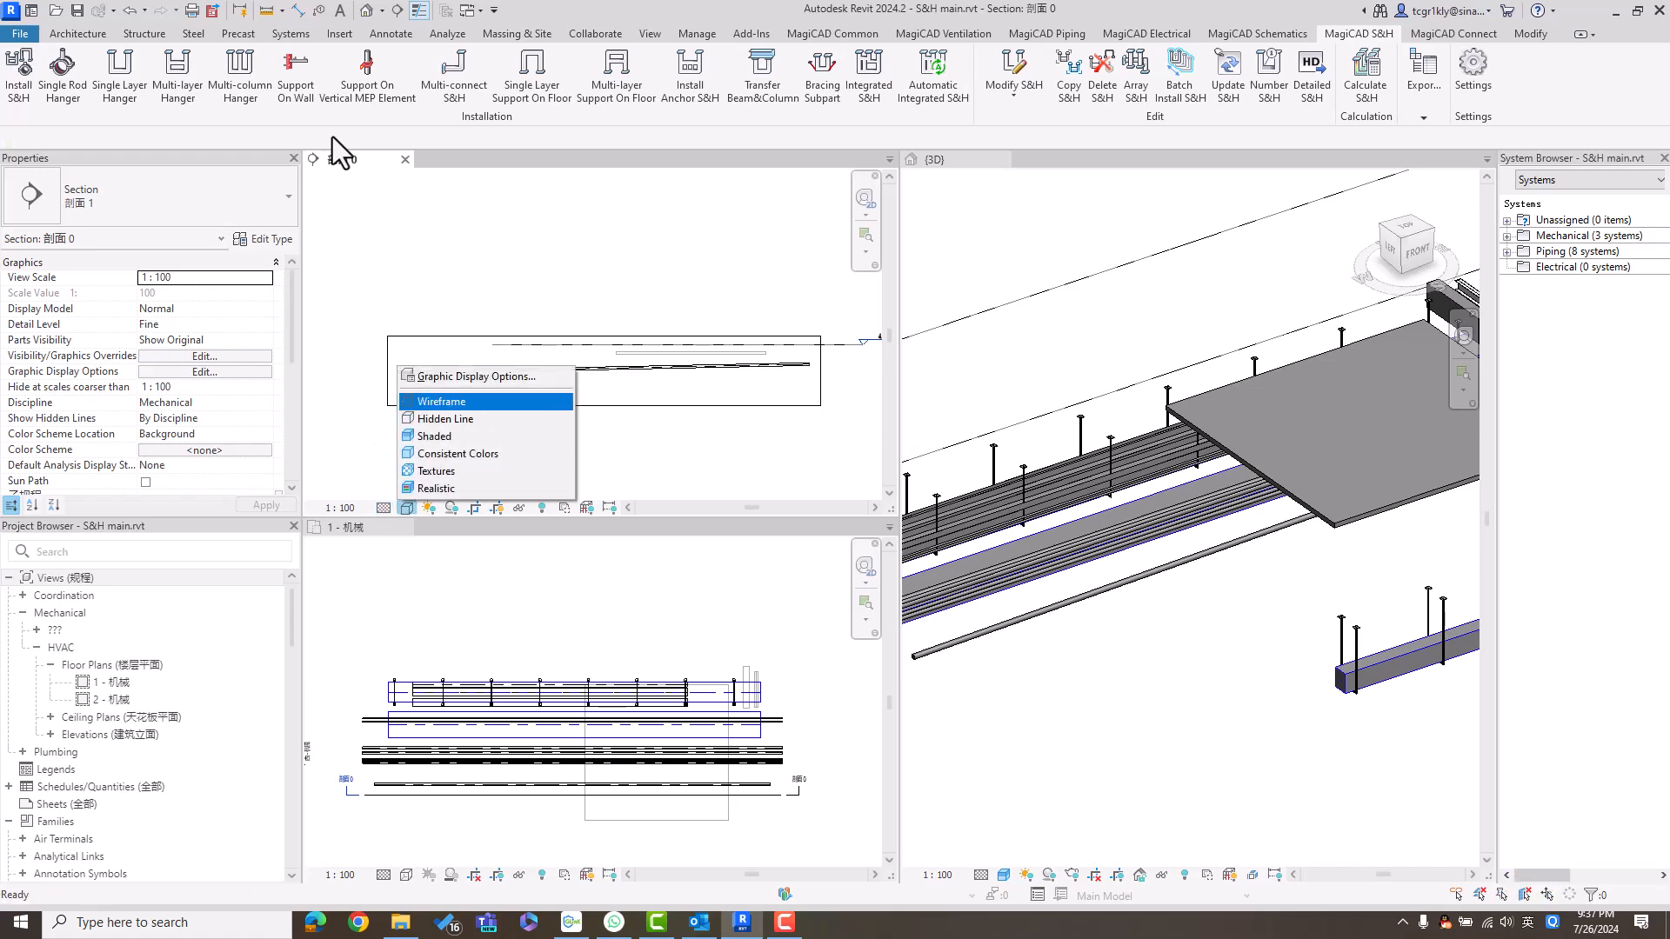
pyautogui.press('Escape')
pyautogui.press('z')
pyautogui.press('a')
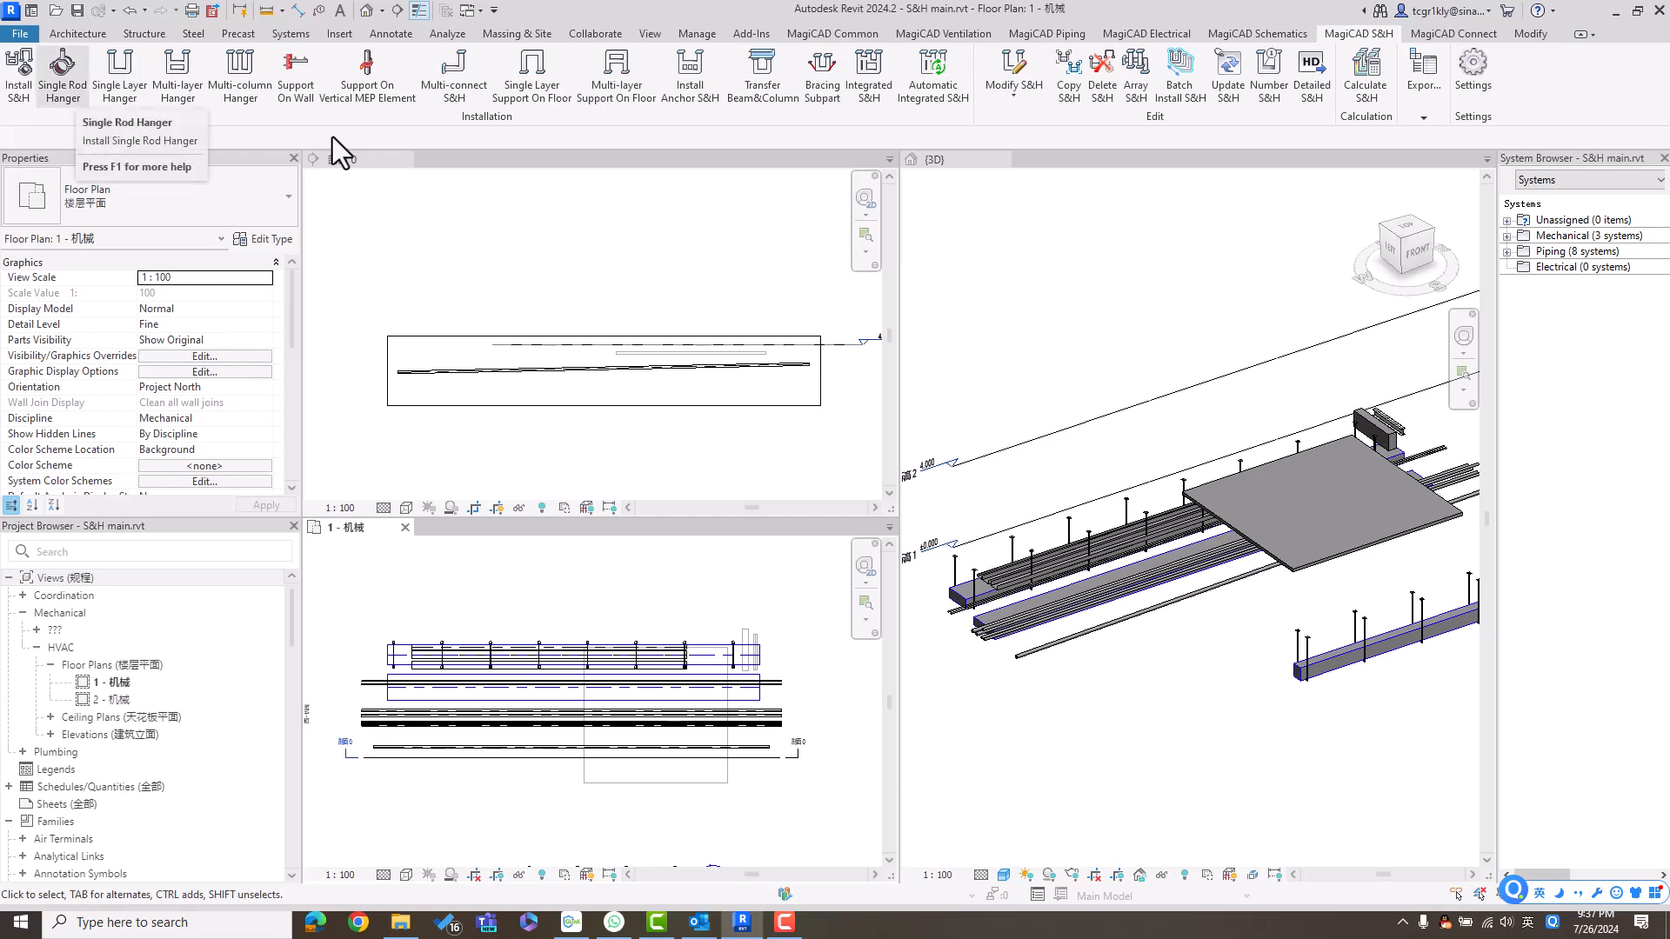
# - Install a generic rubber lined split clamp pipe hanger (O suspender) near the start of the sloped pipe with Single Rod Hanger
pyautogui.click(62, 74)
pyautogui.click(522, 748)
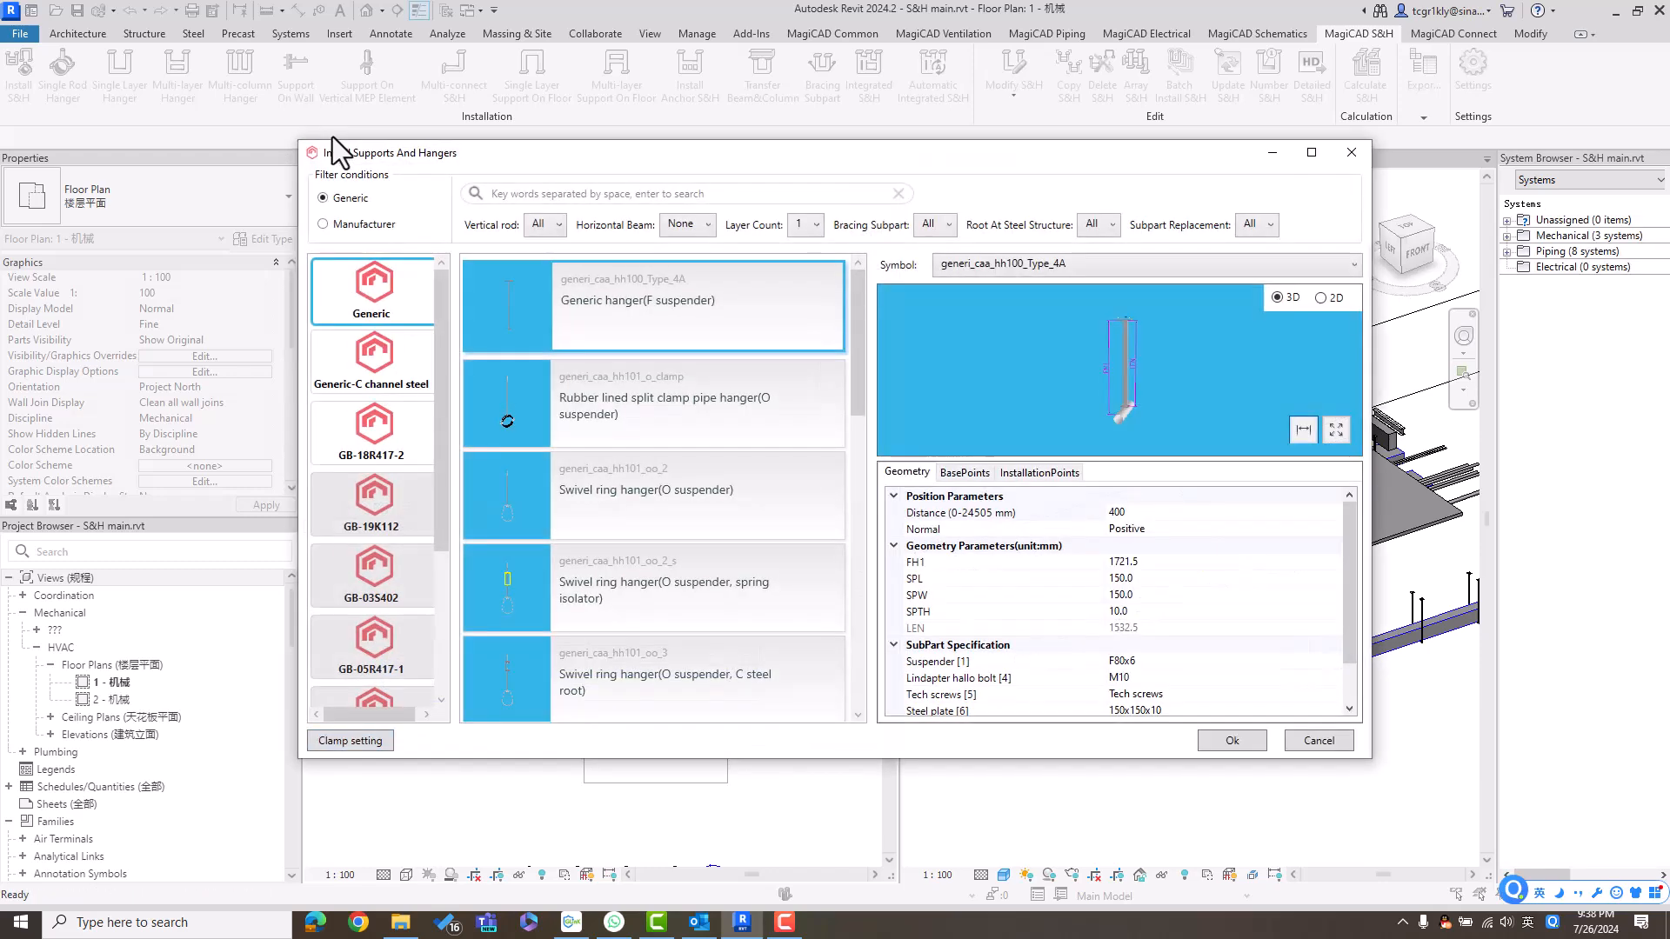
pyautogui.click(654, 403)
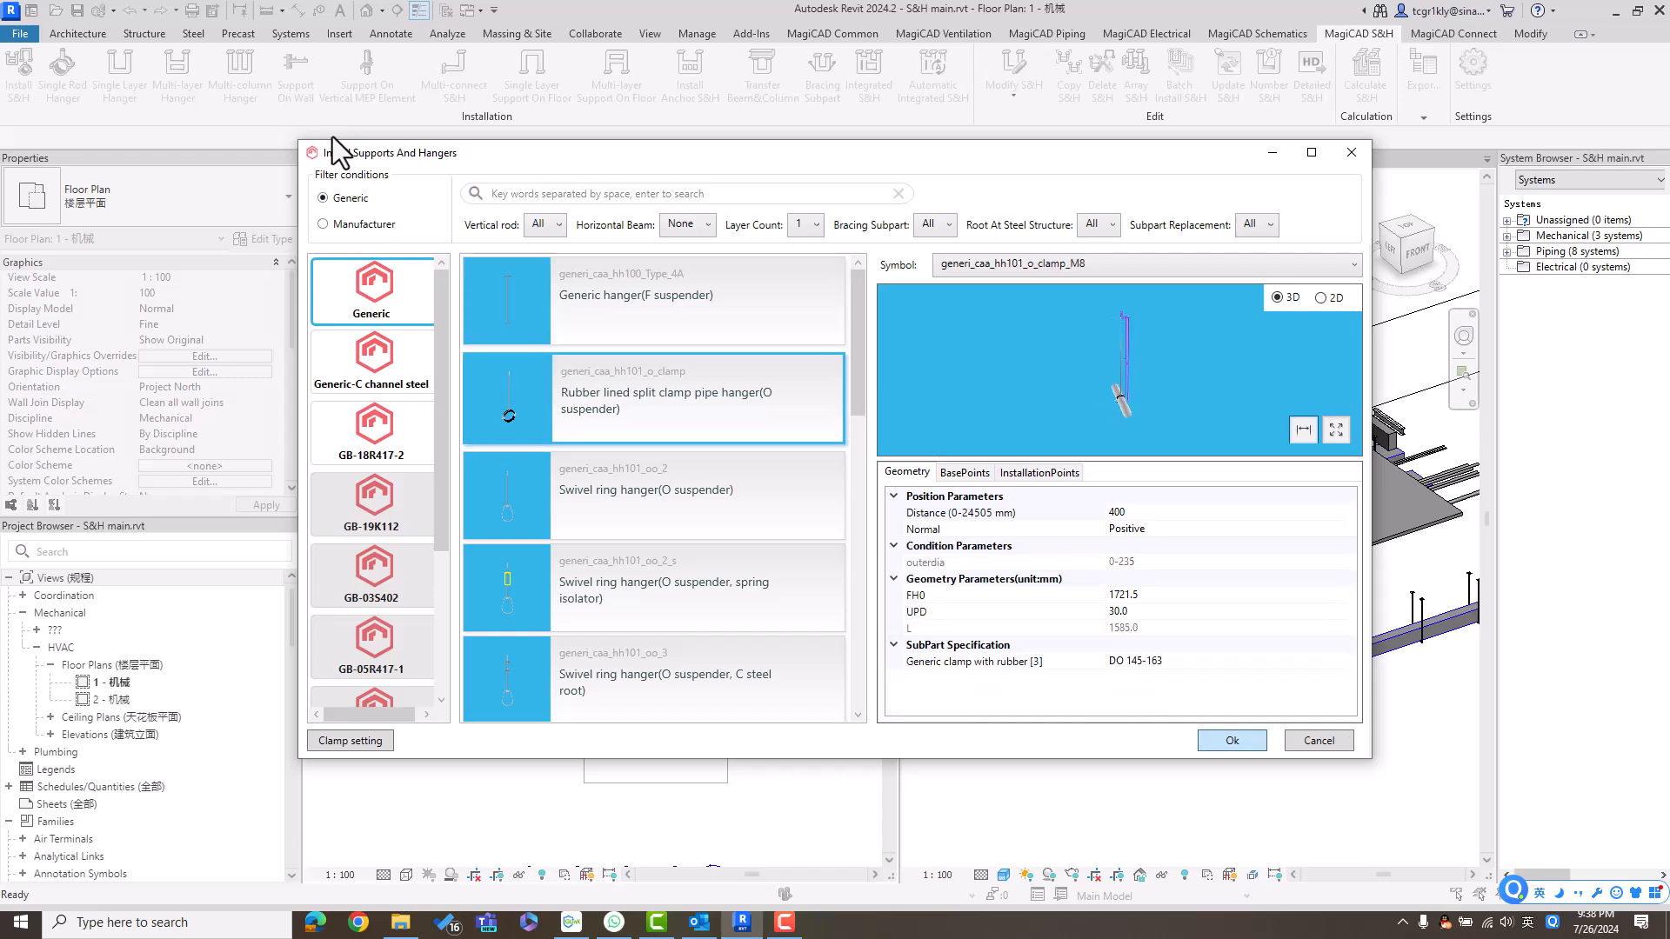
pyautogui.click(1232, 742)
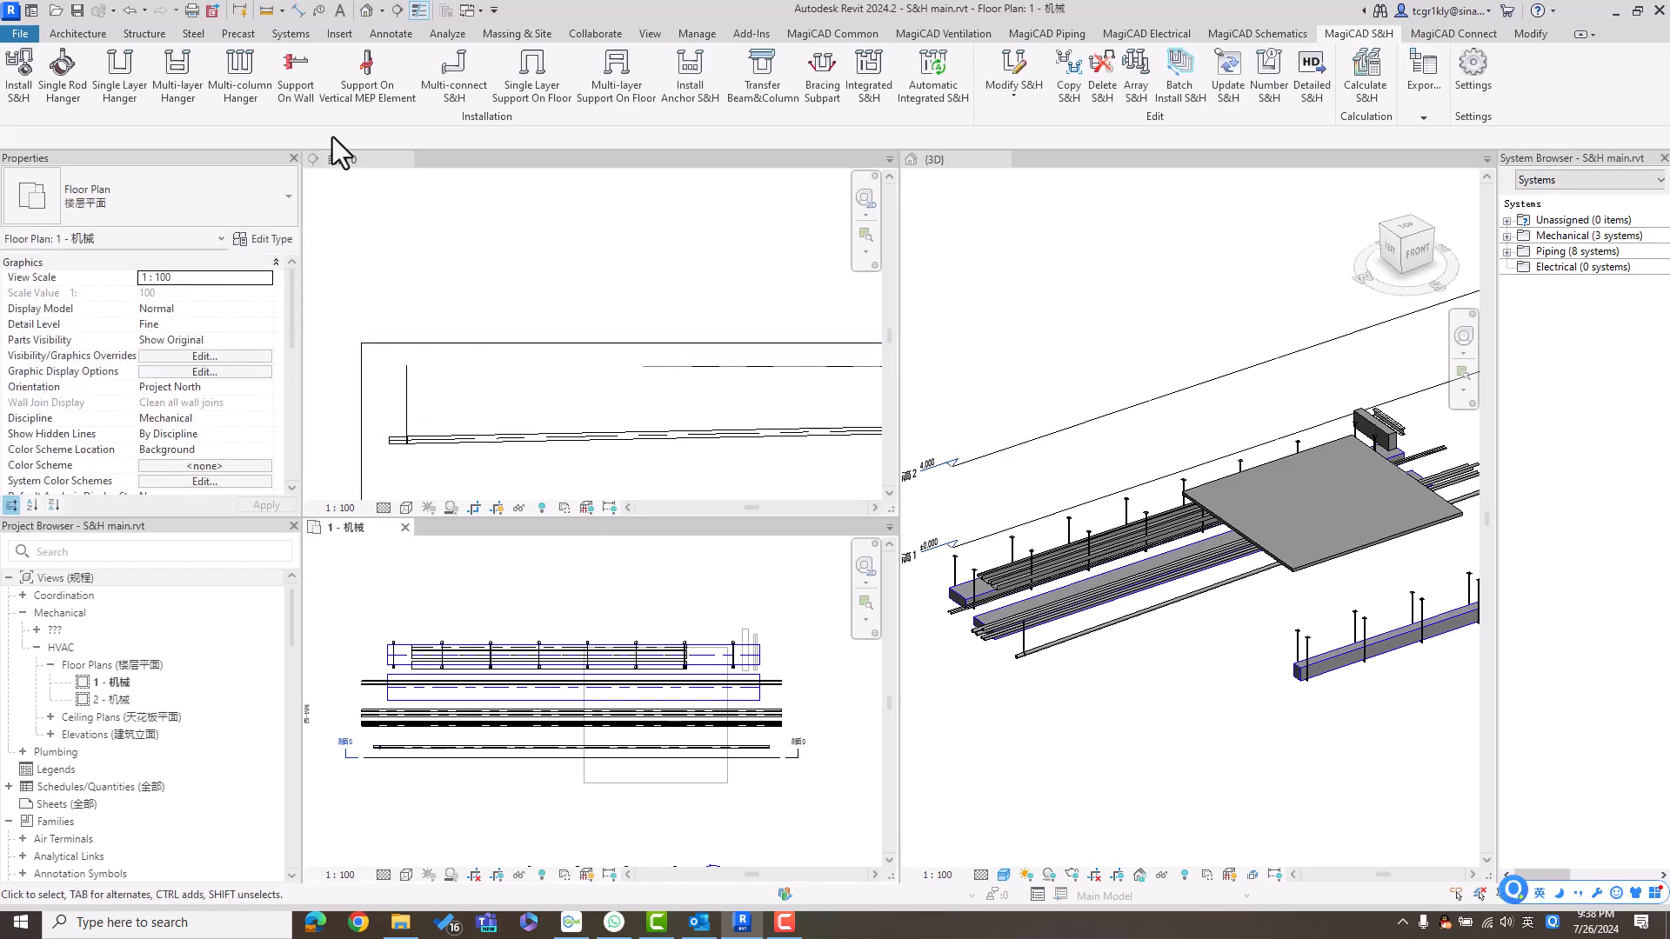
# - Array the rod hanger along the sloped pipe with 3000 spacing, number 20 and Array across fittings, keeping only the in-range instances
pyautogui.click(1135, 74)
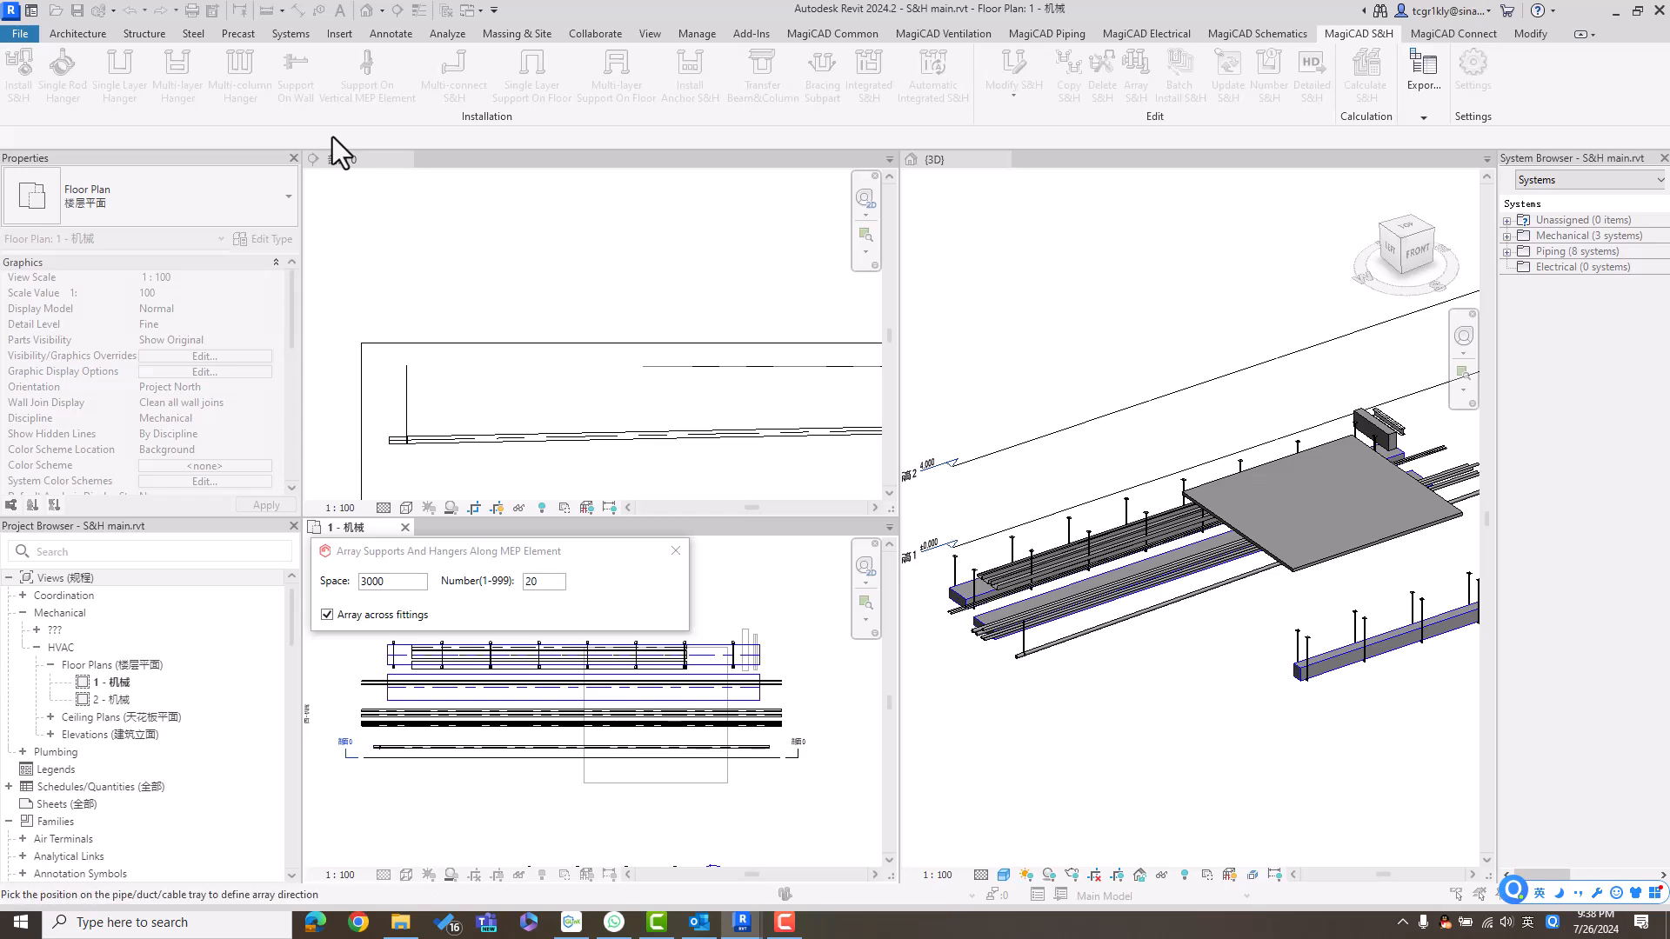
pyautogui.click(571, 747)
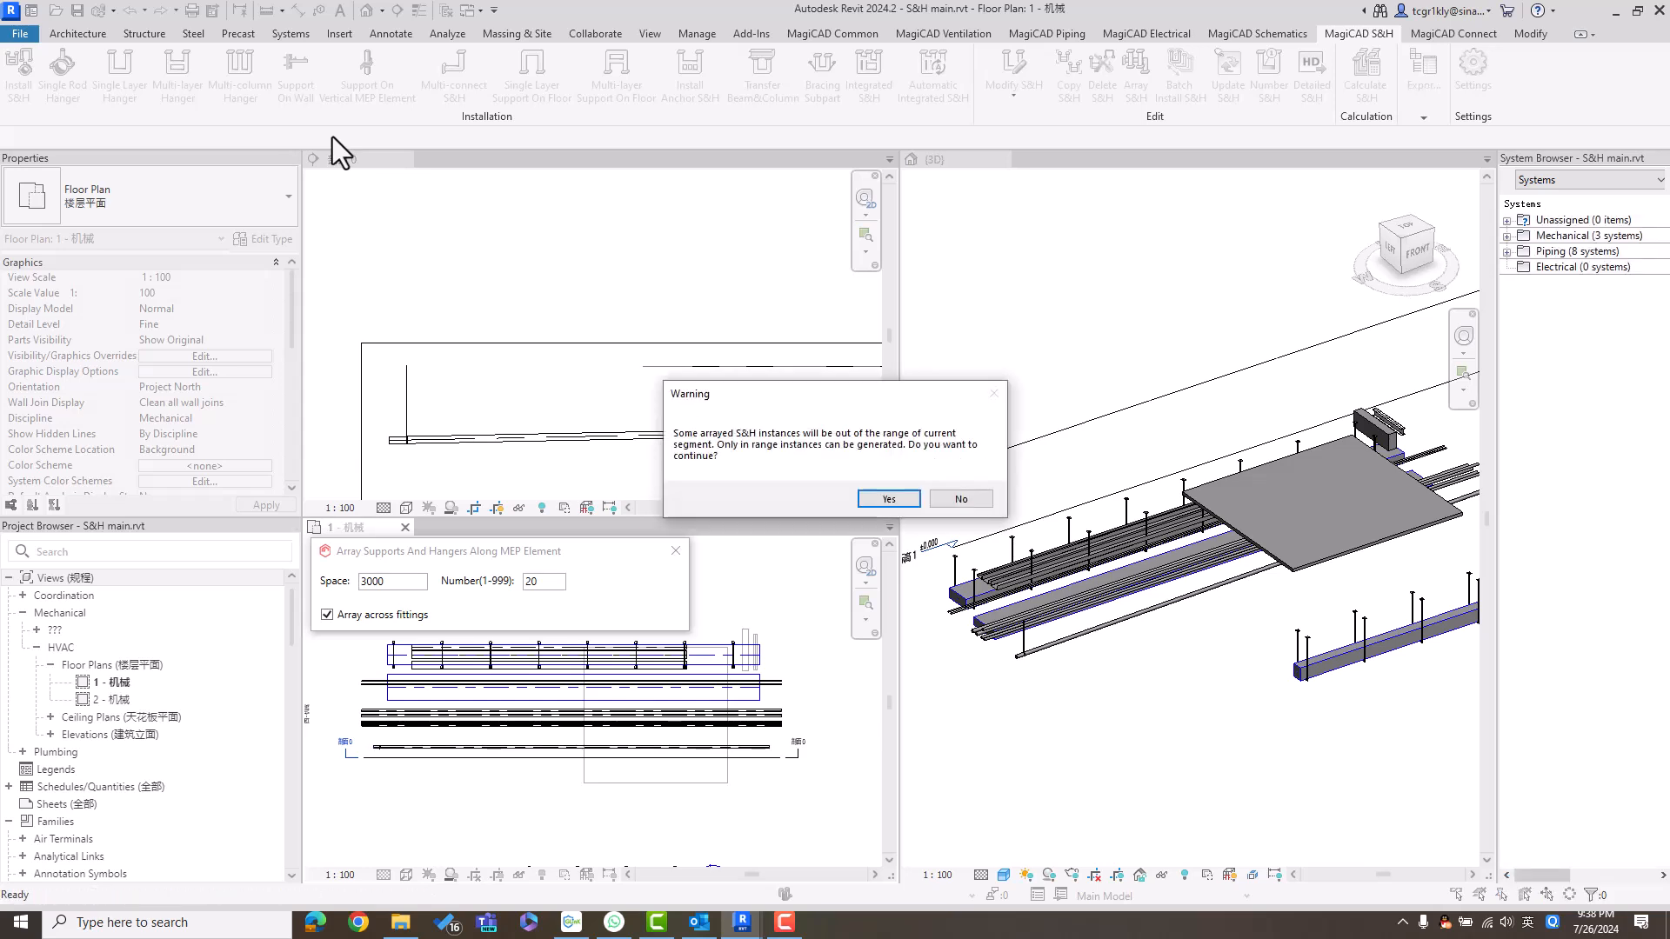
pyautogui.click(887, 498)
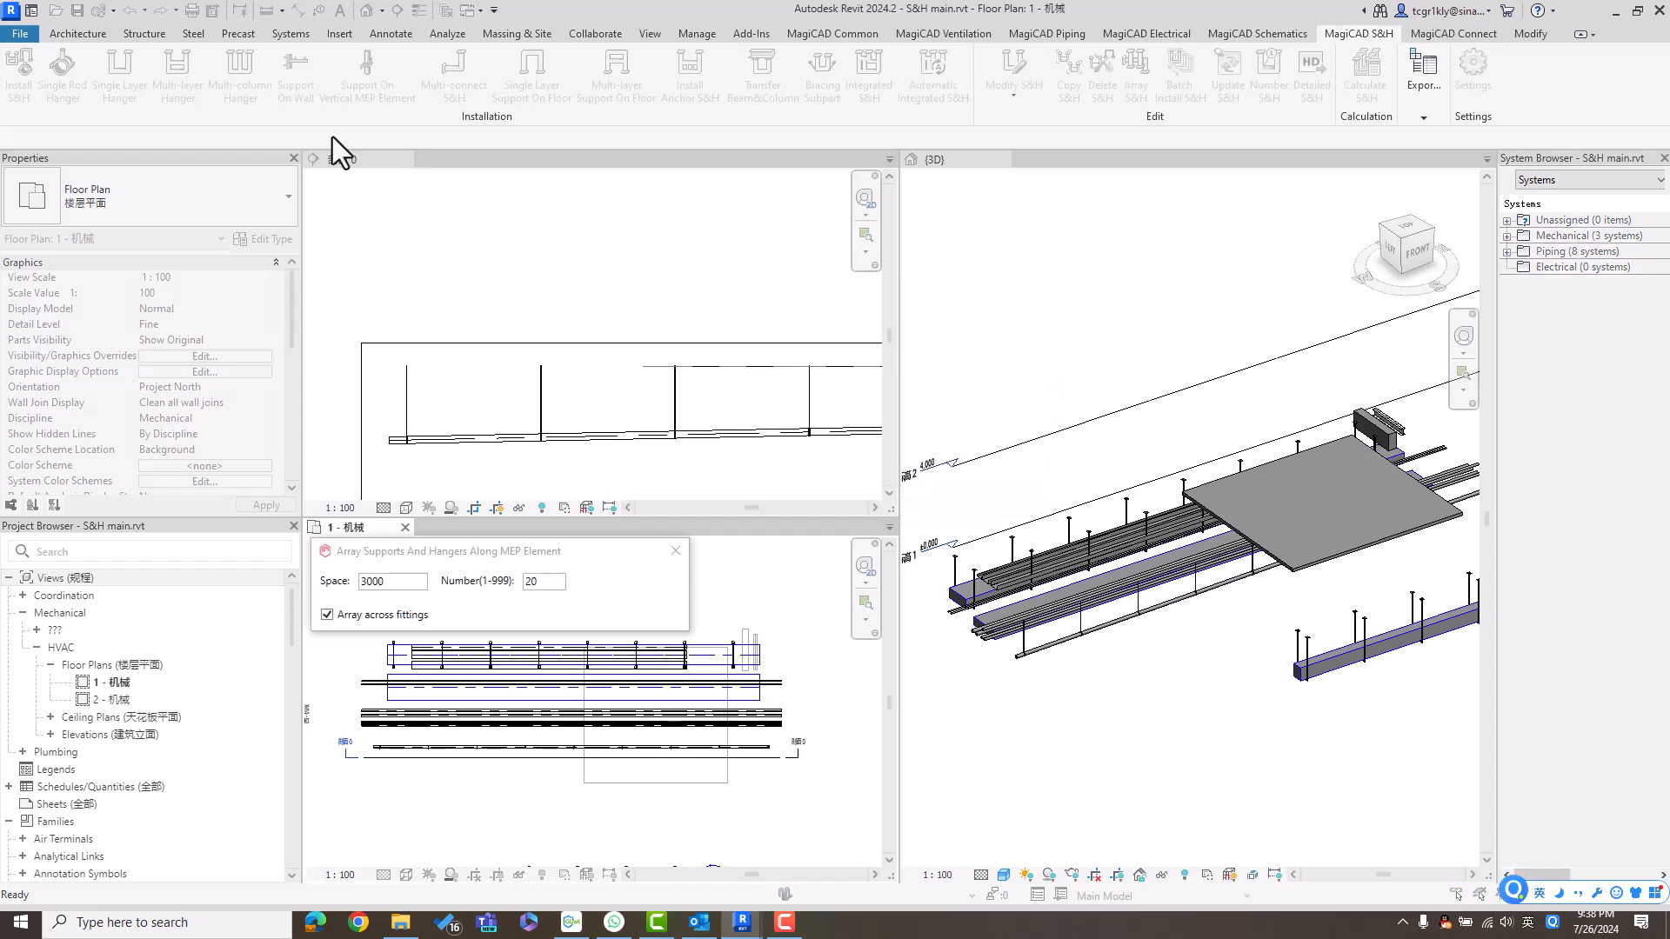
pyautogui.rightClick(562, 274)
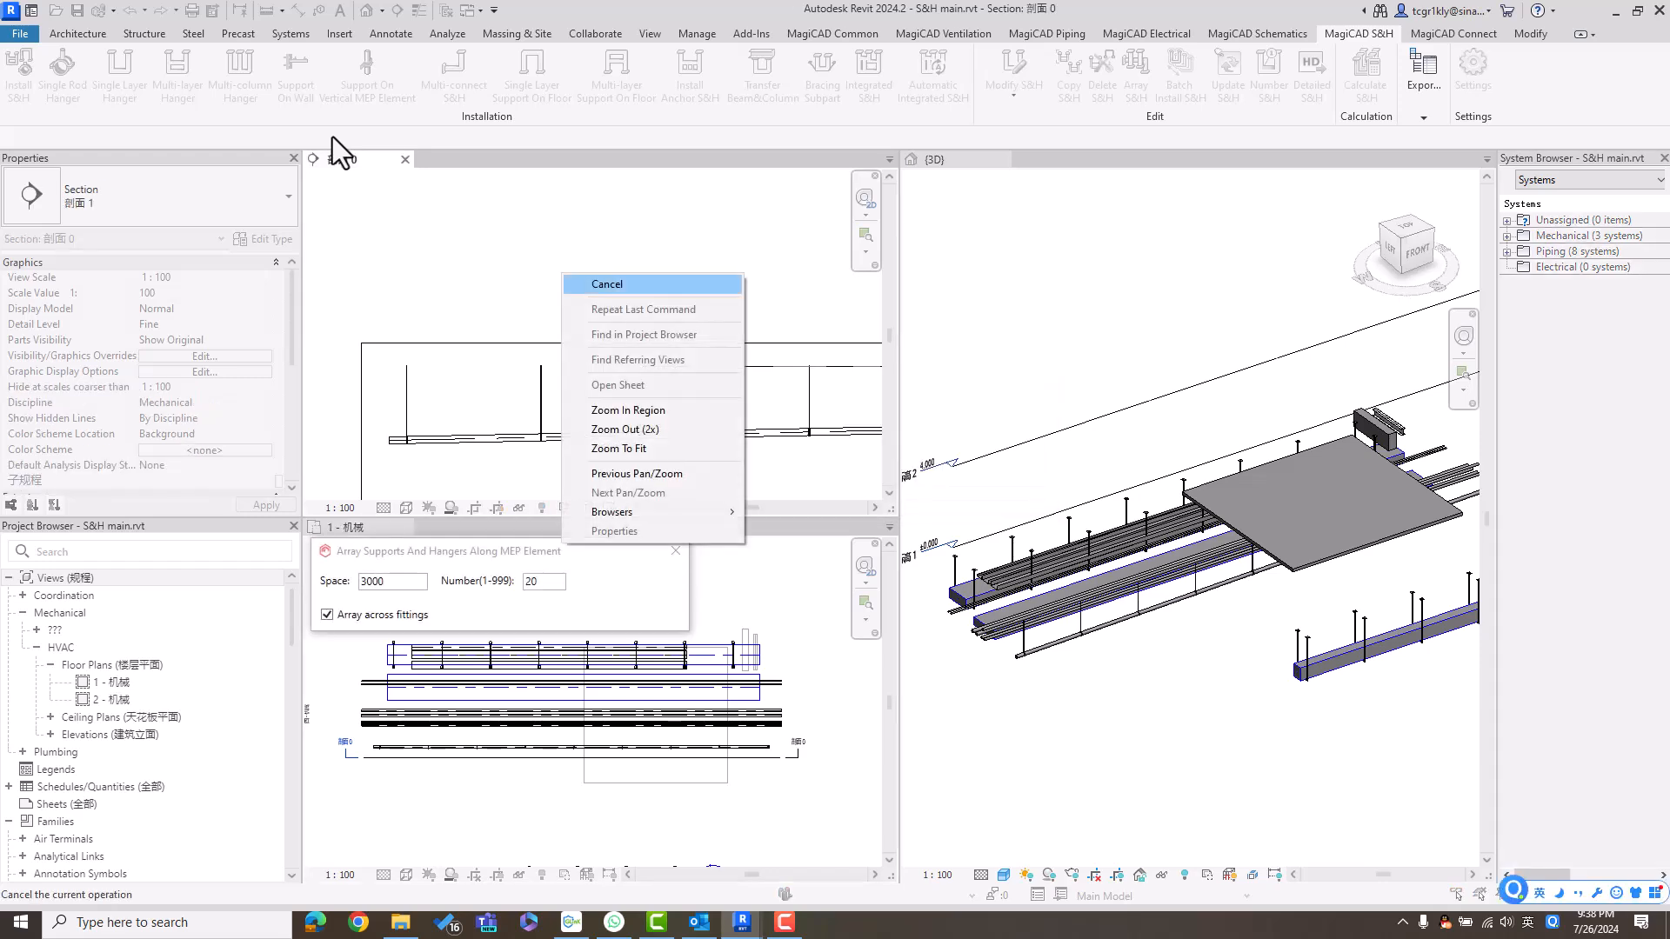
pyautogui.click(591, 284)
pyautogui.scroll(1, 757, 426)
pyautogui.moveTo(814, 435); pyautogui.dragTo(678, 421, button='middle')
pyautogui.moveTo(766, 344)
pyautogui.mouseDown(button='middle')
pyautogui.moveTo(595, 341)
pyautogui.moveTo(688, 354)
pyautogui.mouseUp(button='middle')
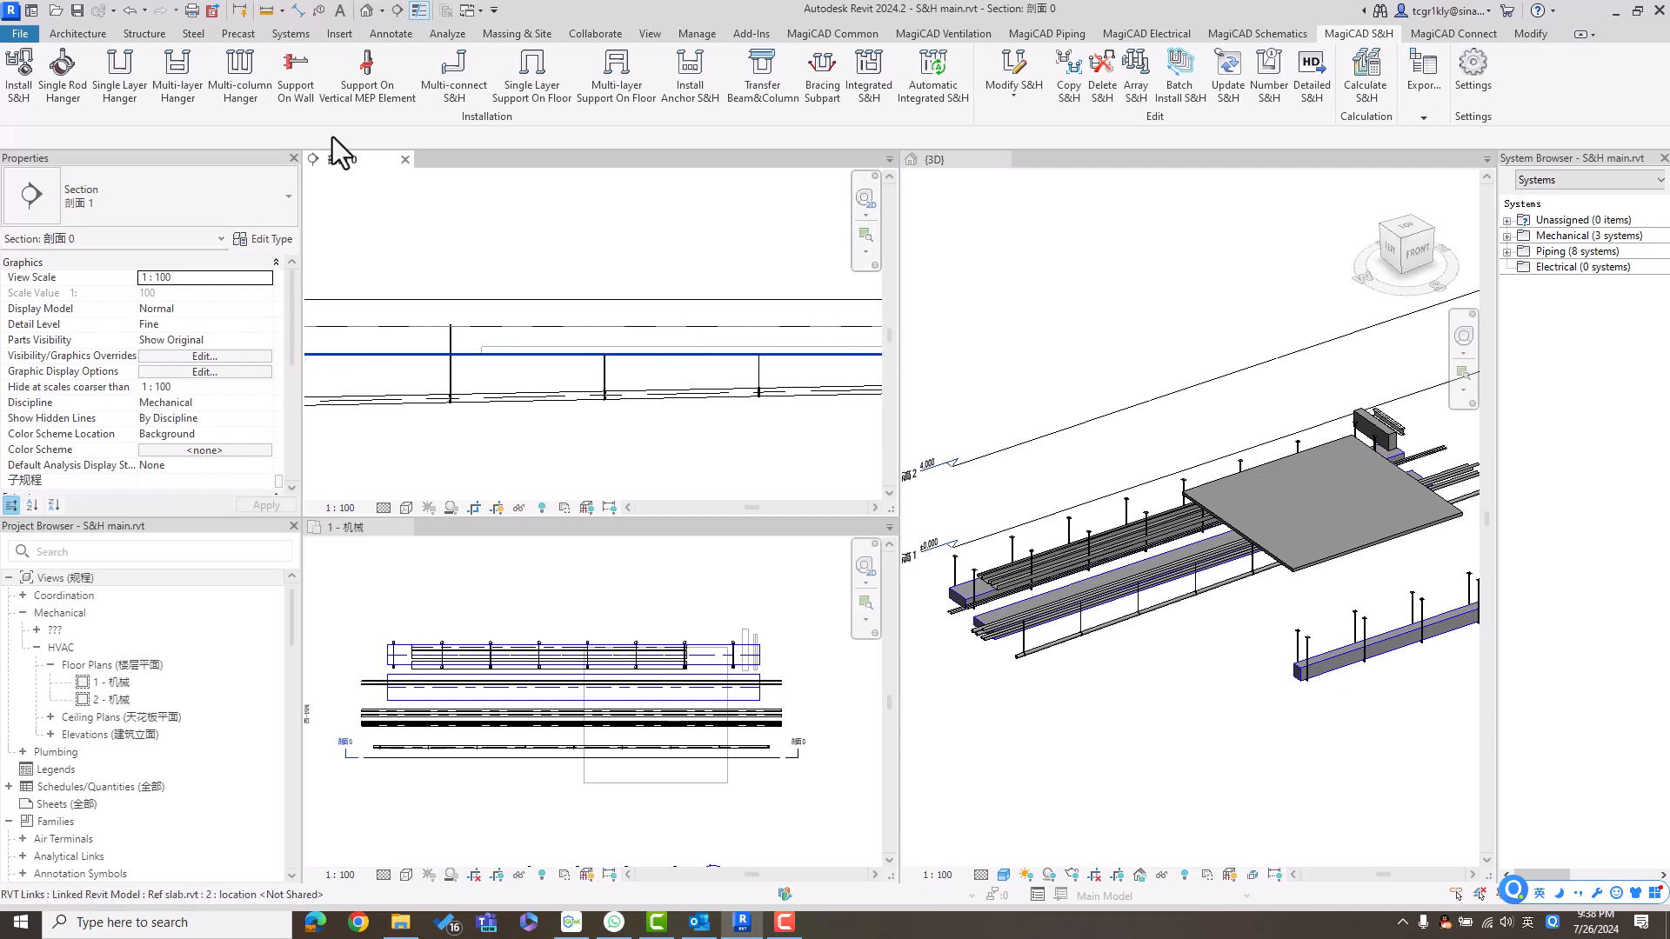
pyautogui.scroll(-3, 592, 370)
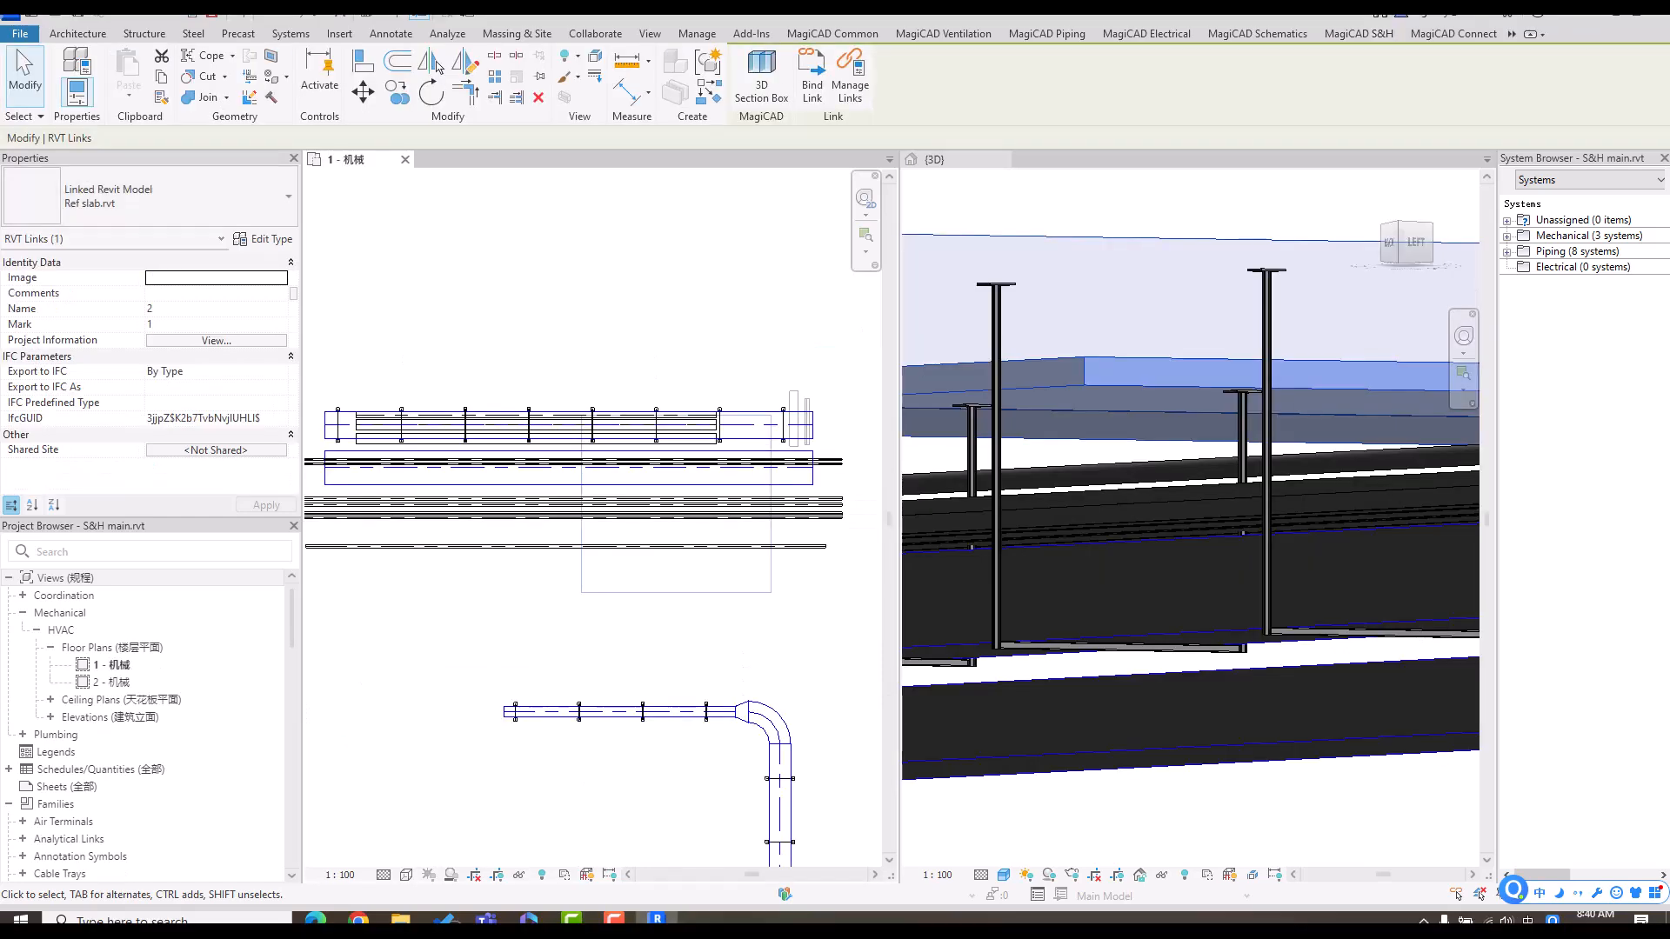
# - Clear the selected slab link and examine the slab, concrete beam and steel beam above the duct end in 3D
pyautogui.press('Escape')
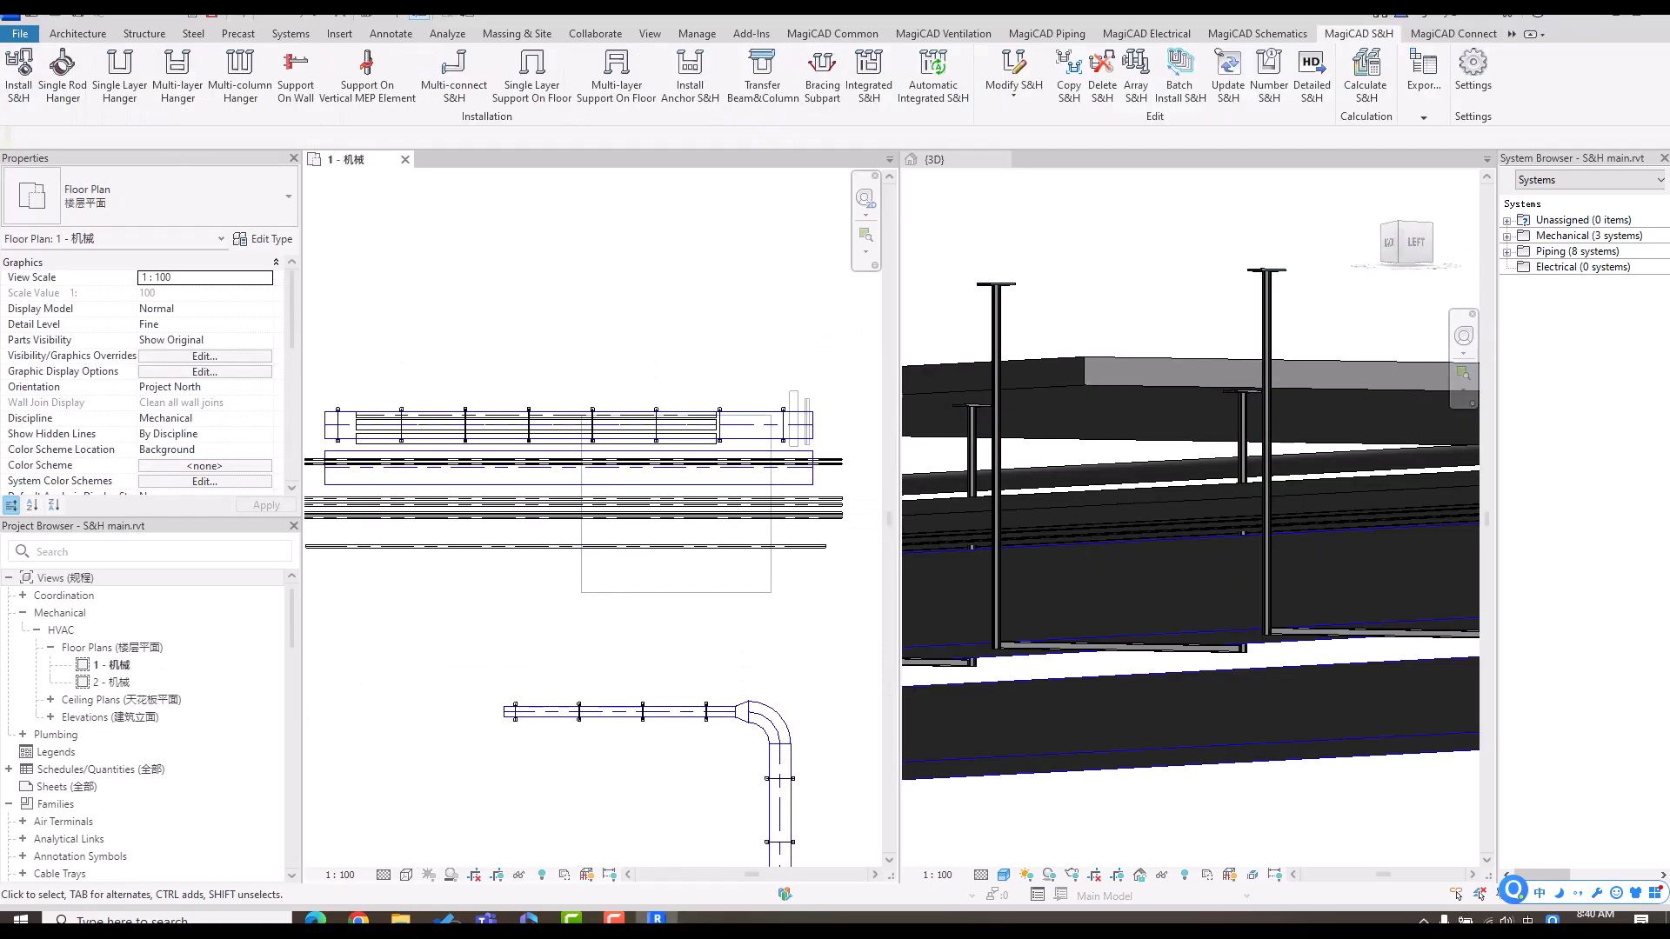
pyautogui.click(1044, 204)
pyautogui.keyDown('shift'); pyautogui.moveTo(1157, 348); pyautogui.dragTo(1036, 452, button='middle'); pyautogui.keyUp('shift')
pyautogui.scroll(-2, 1036, 461)
pyautogui.keyDown('shift'); pyautogui.moveTo(1131, 391); pyautogui.dragTo(1079, 435, button='middle'); pyautogui.keyUp('shift')
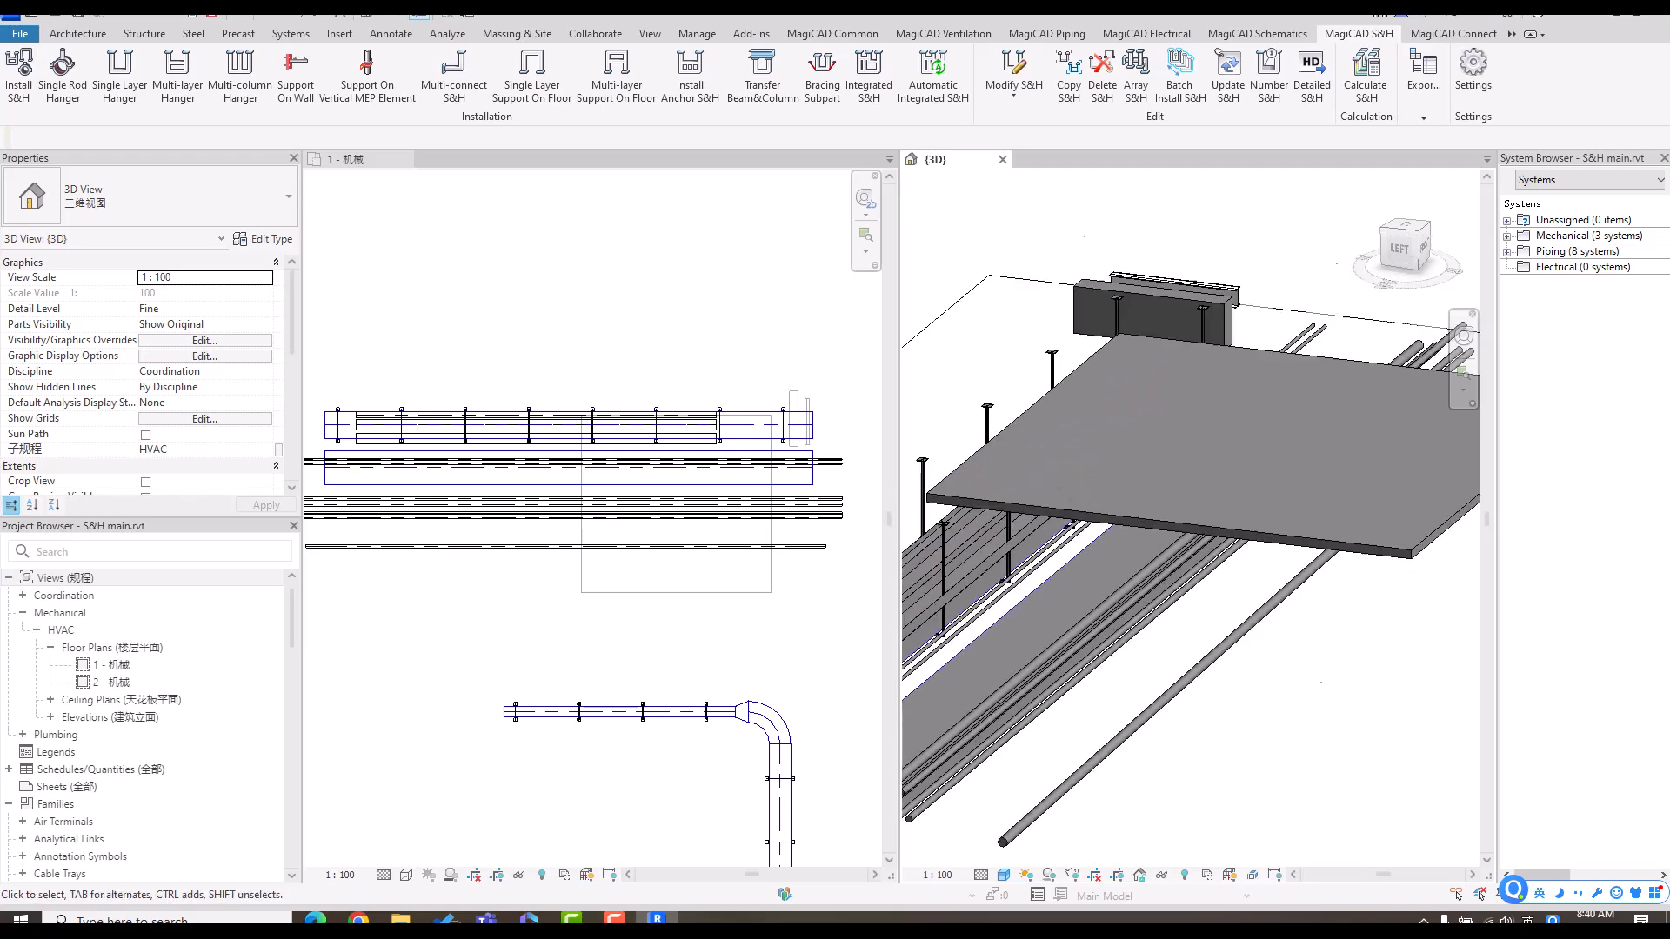
pyautogui.scroll(1, 1192, 365)
pyautogui.keyDown('shift'); pyautogui.moveTo(1192, 418); pyautogui.dragTo(1017, 392, button='middle'); pyautogui.keyUp('shift')
pyautogui.moveTo(1426, 409); pyautogui.dragTo(1334, 409, button='middle')
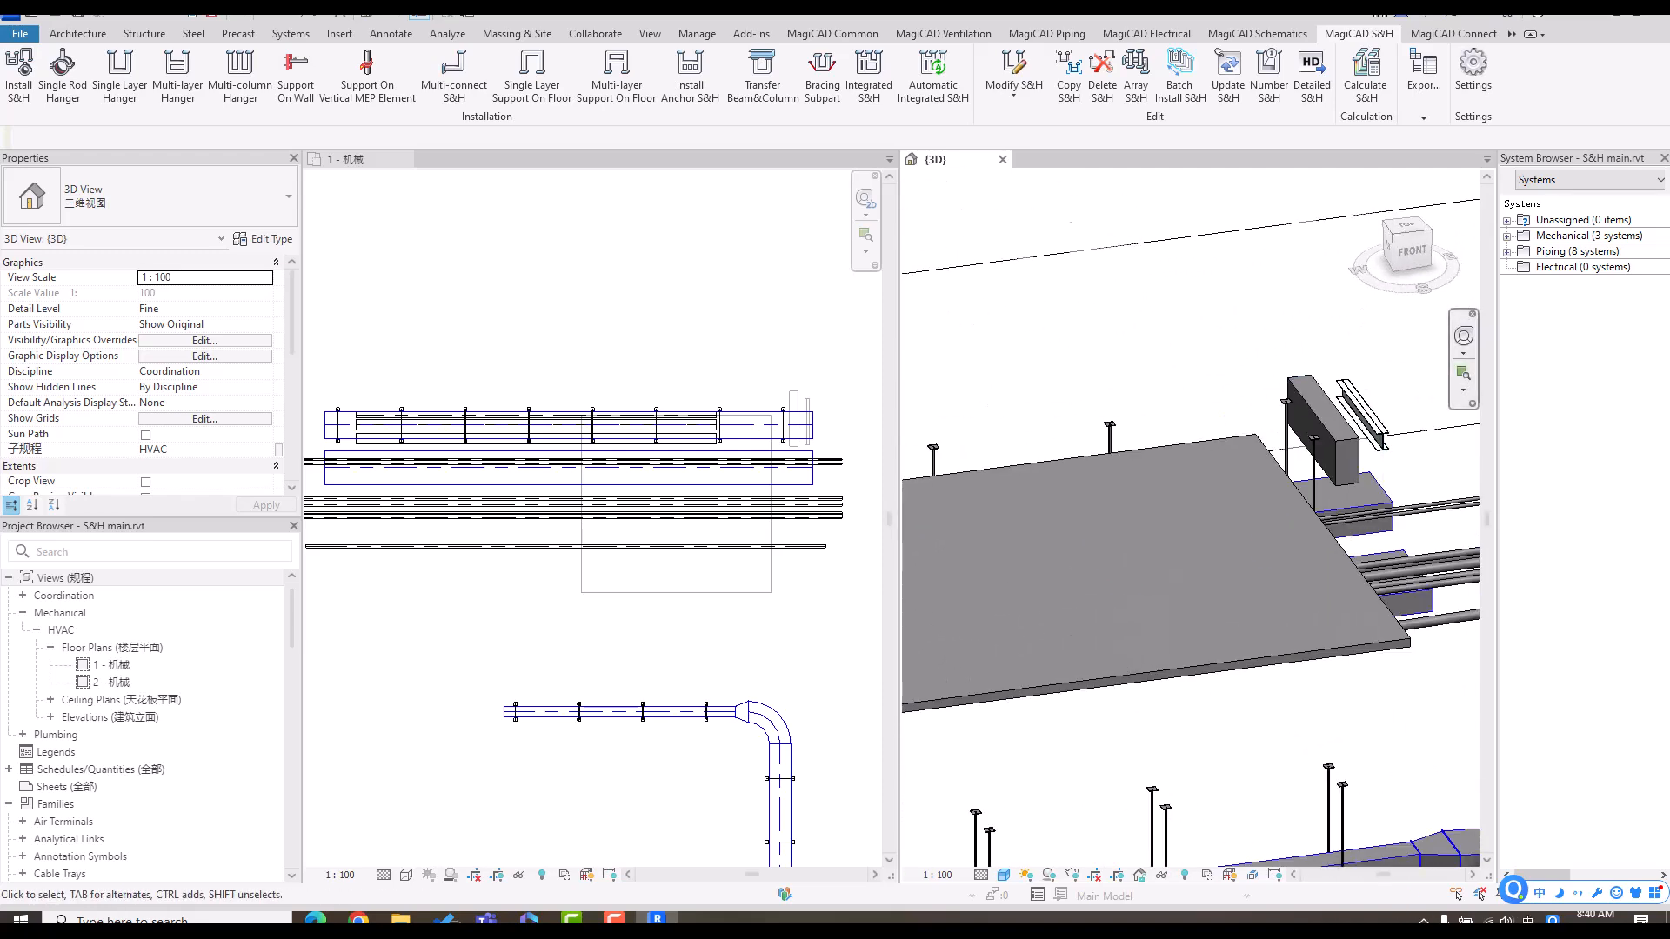
pyautogui.scroll(5, 1400, 406)
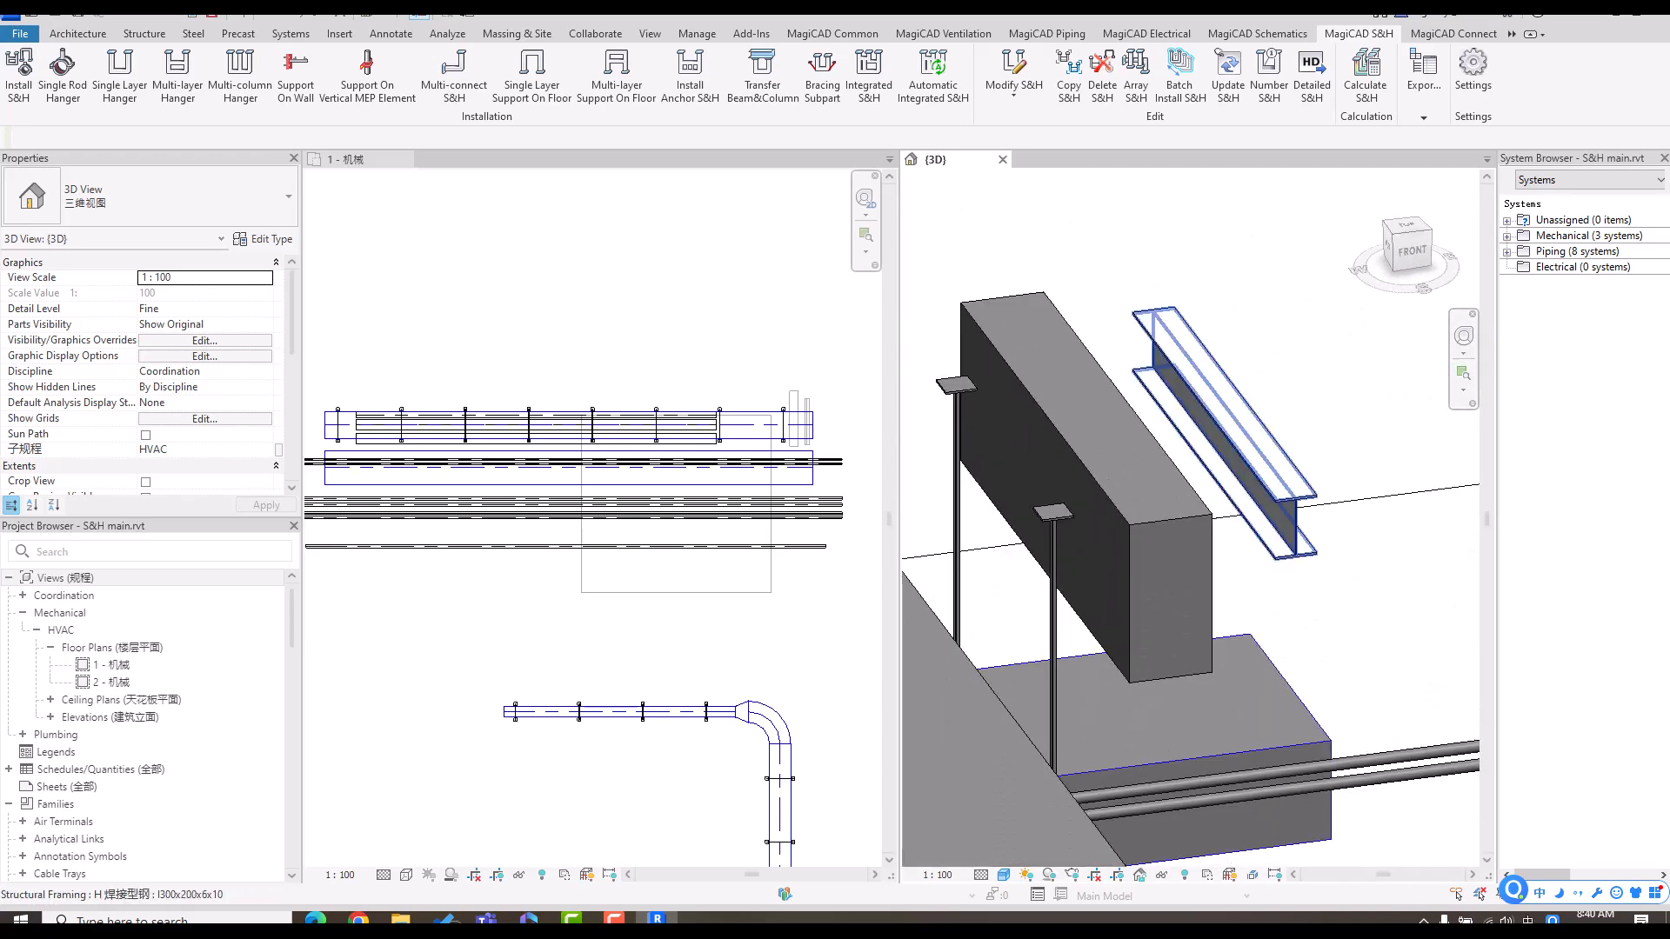
# - Start Install S&H under the steel beam near the end of the wide duct, with only that duct included
pyautogui.click(819, 348)
pyautogui.scroll(3, 820, 348)
pyautogui.moveTo(856, 443); pyautogui.dragTo(792, 414, button='middle')
pyautogui.scroll(4, 792, 414)
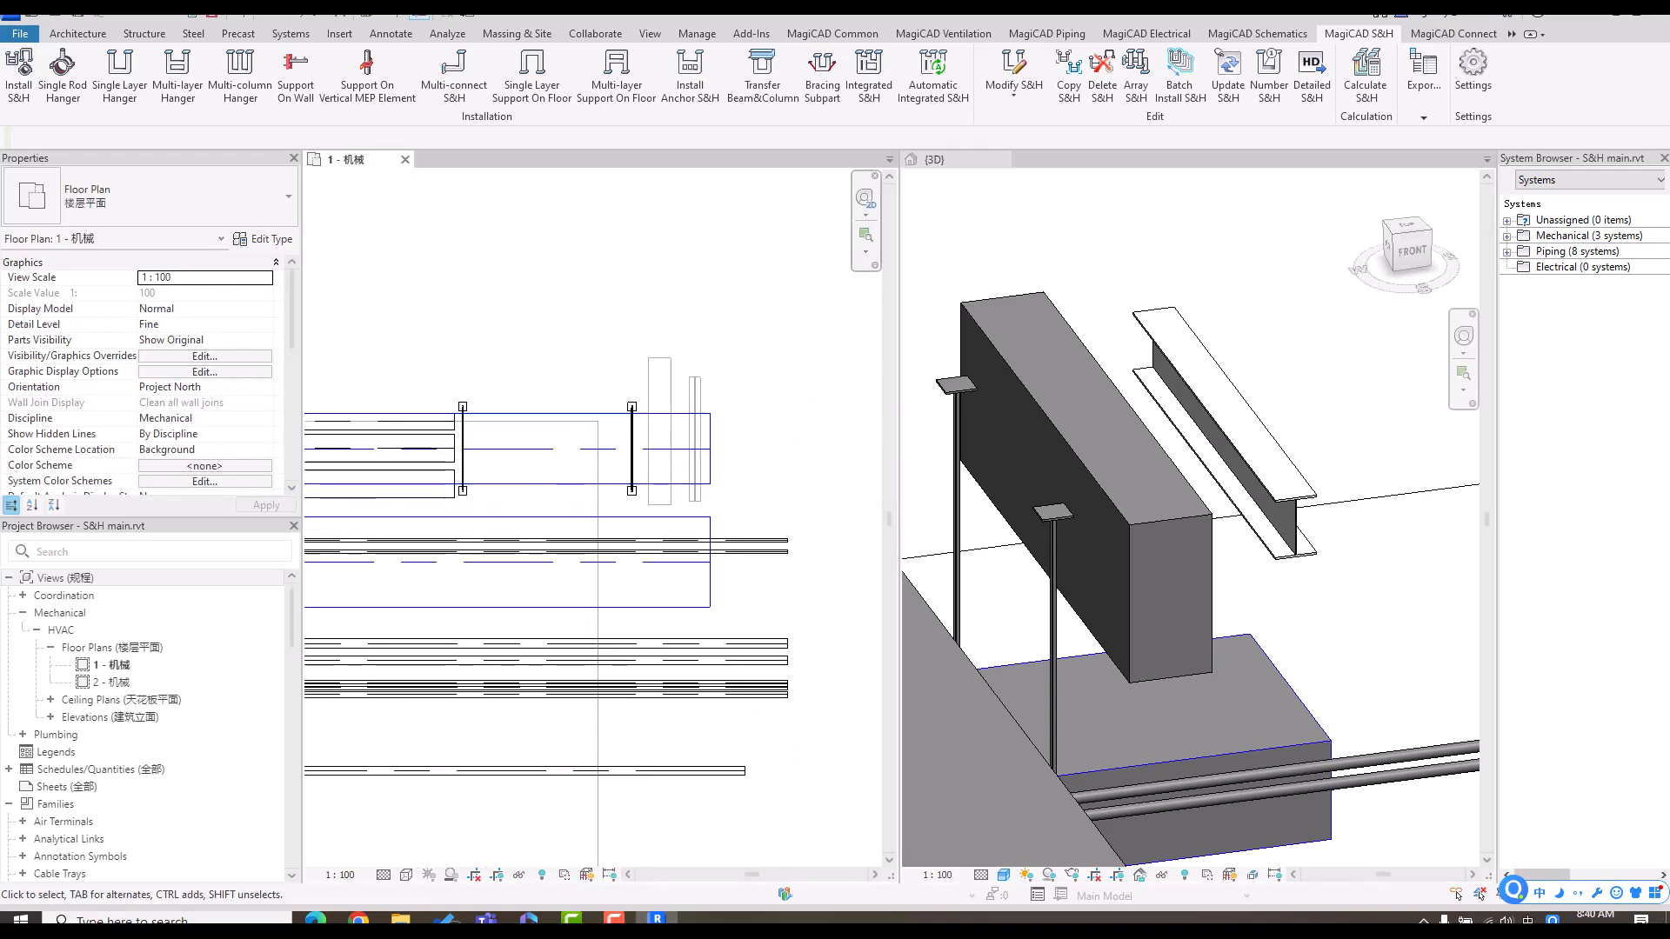
pyautogui.click(18, 74)
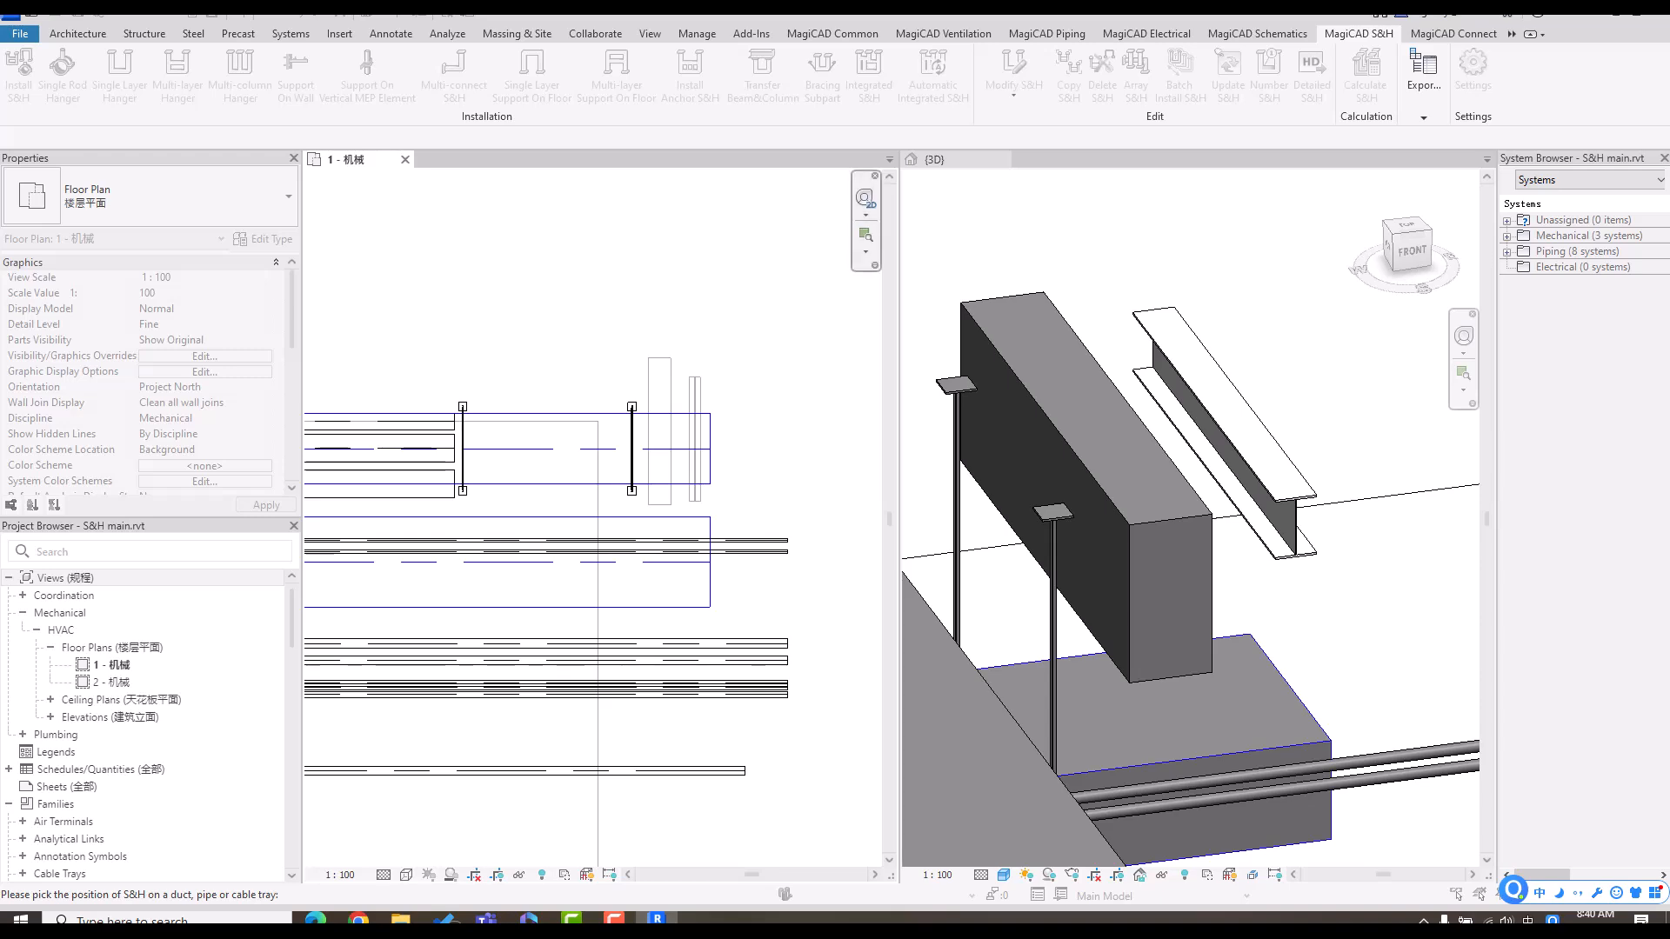
pyautogui.scroll(3, 696, 390)
pyautogui.click(662, 447)
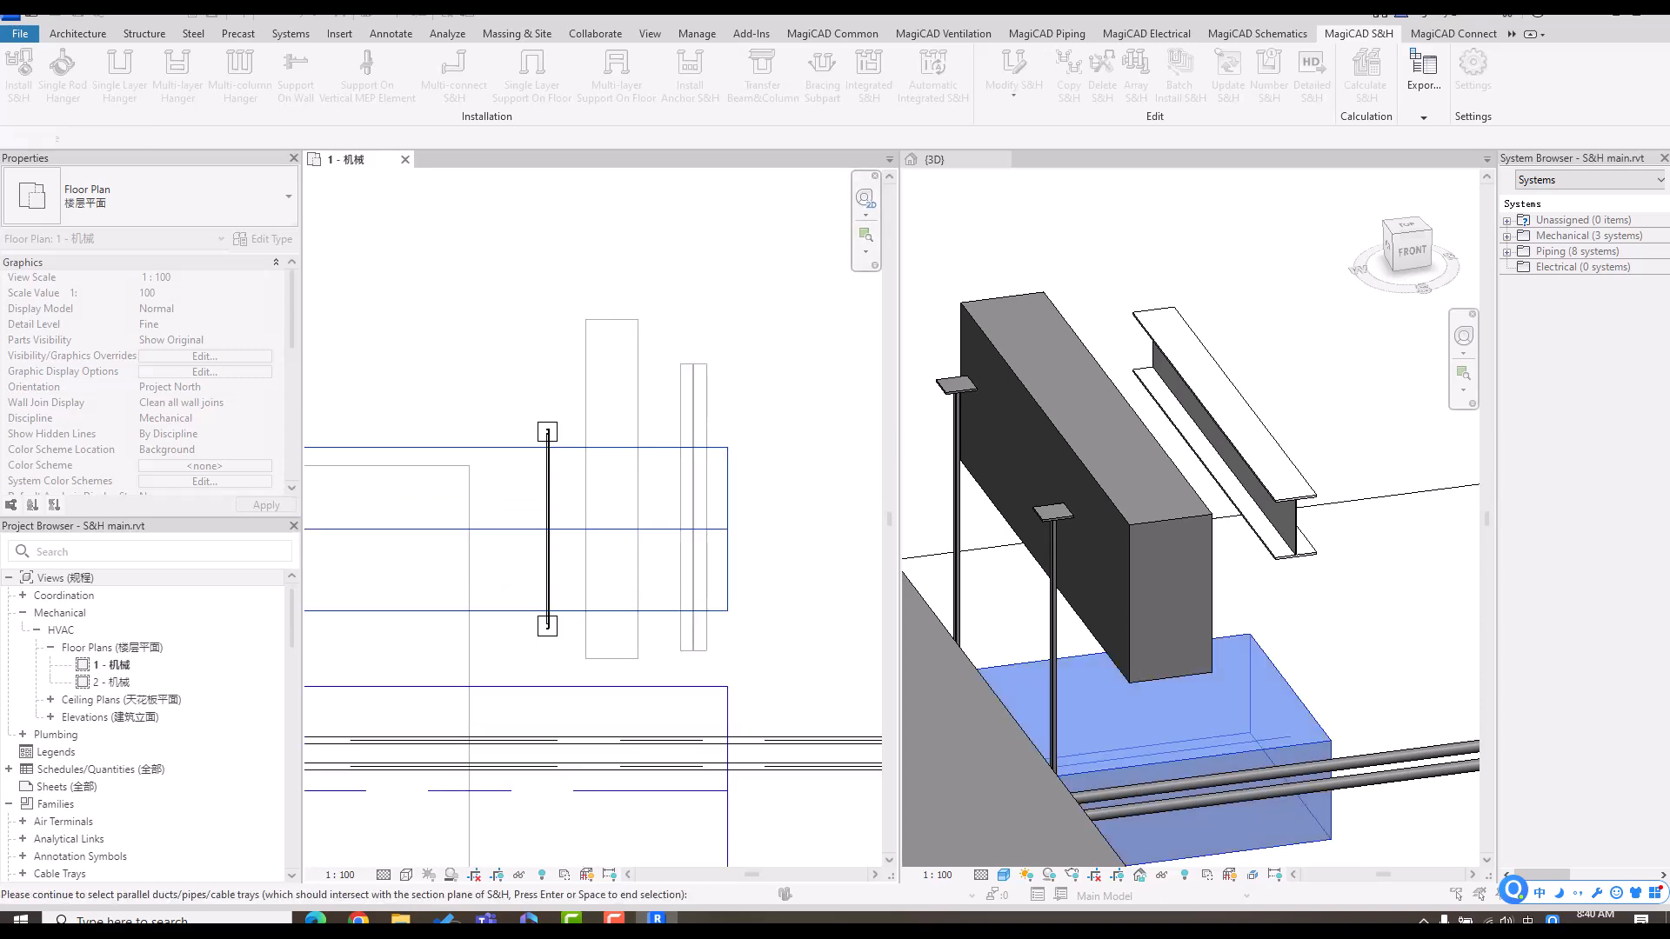
pyautogui.press('space')
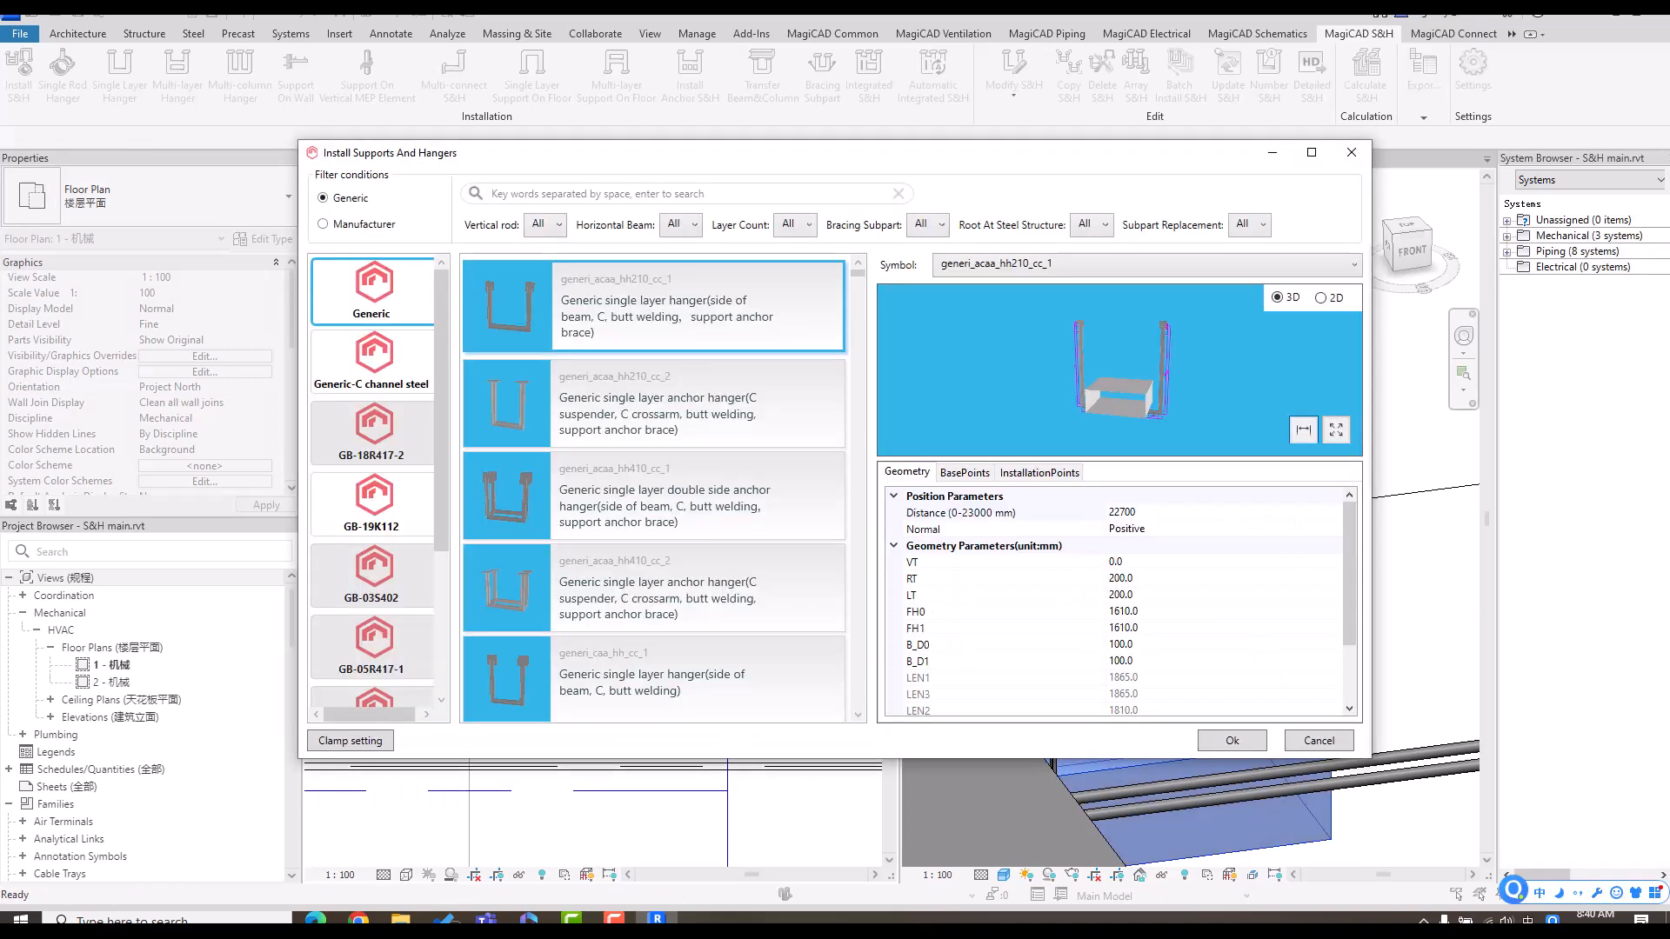
# - Install the Generic-C channel steel double suspenders hanger for 1 steel beam (generi_CAN_HH_2xC_C_BS1)
pyautogui.click(373, 362)
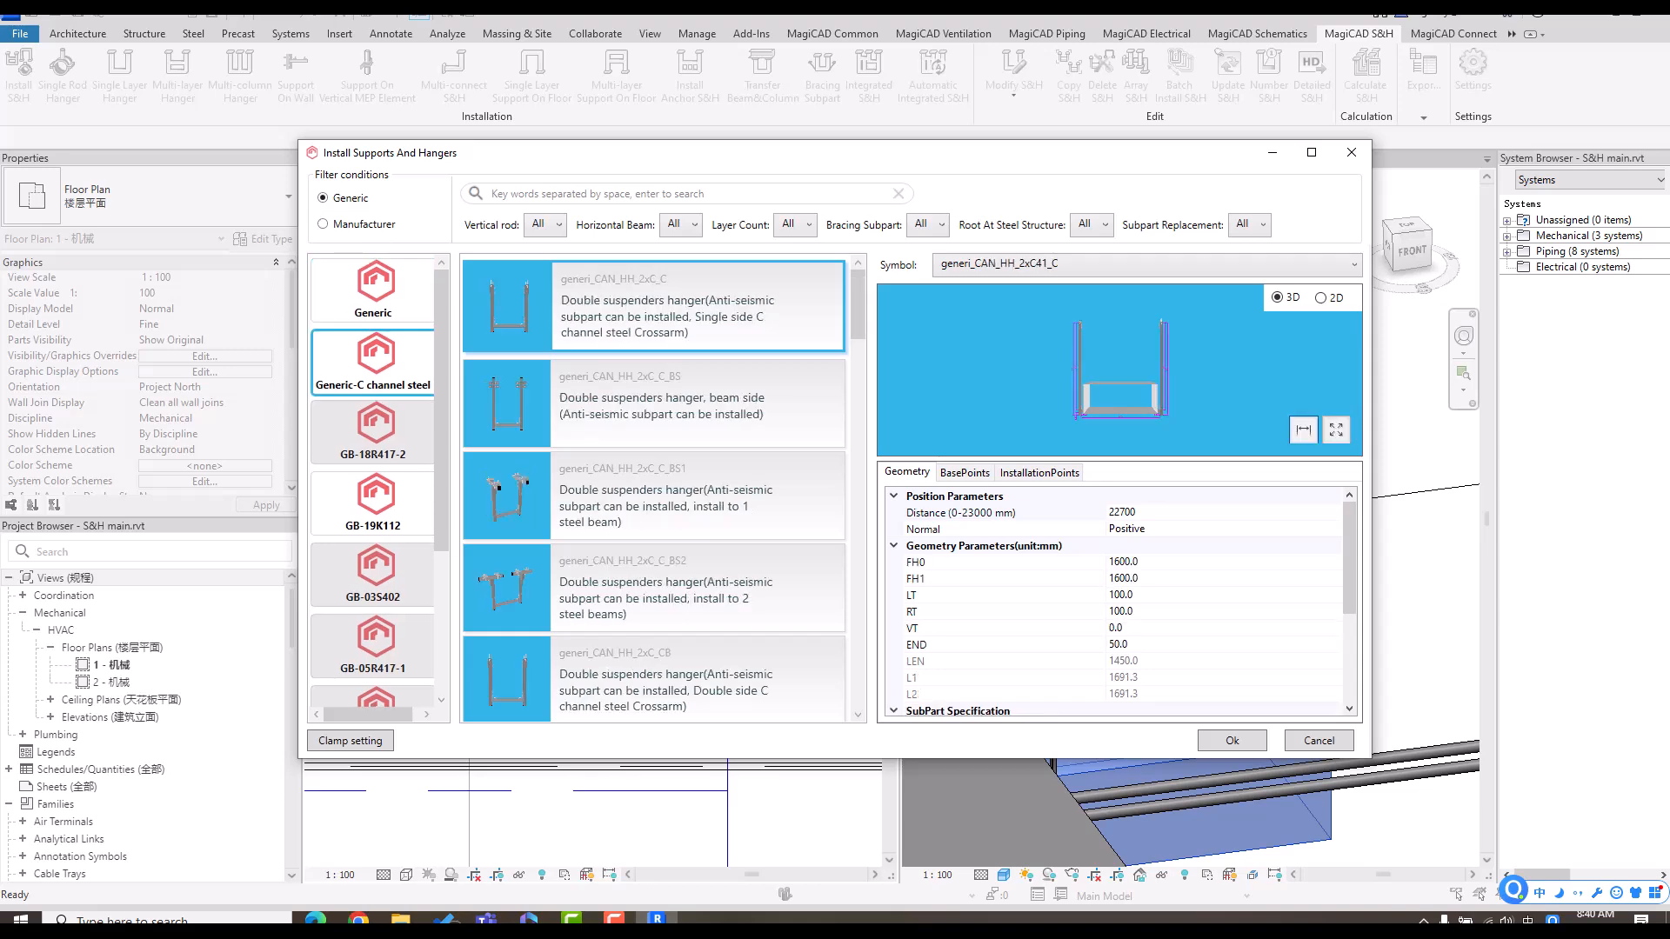
pyautogui.click(655, 495)
pyautogui.scroll(8, 1120, 339)
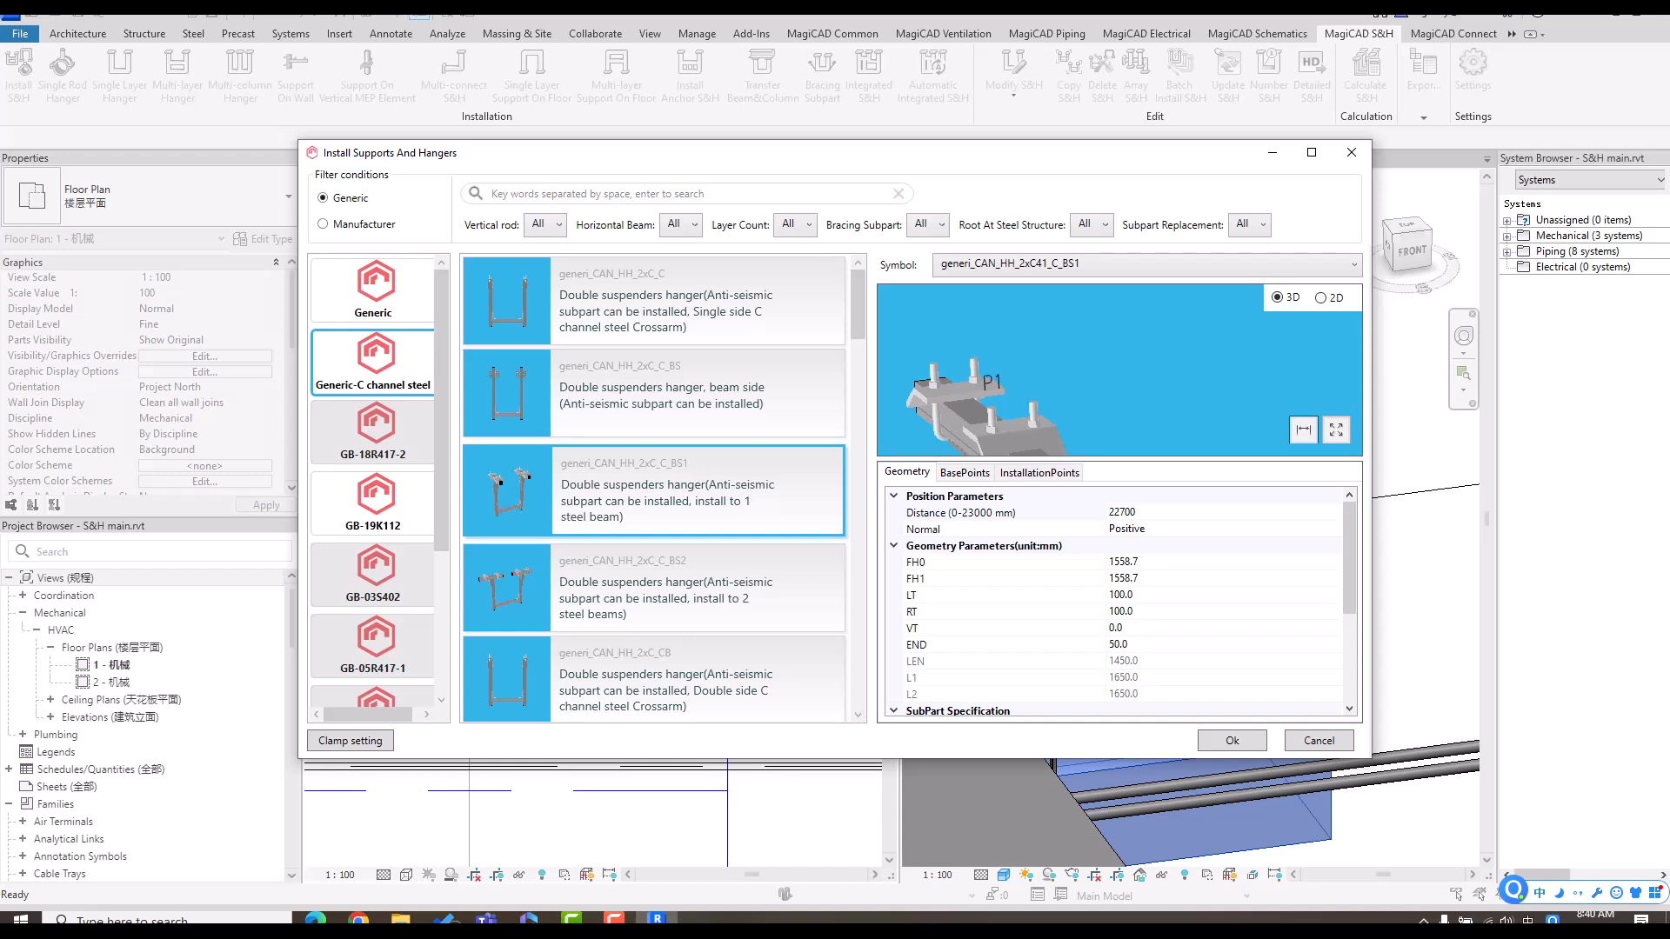
pyautogui.moveTo(1349, 557); pyautogui.dragTo(1349, 647)
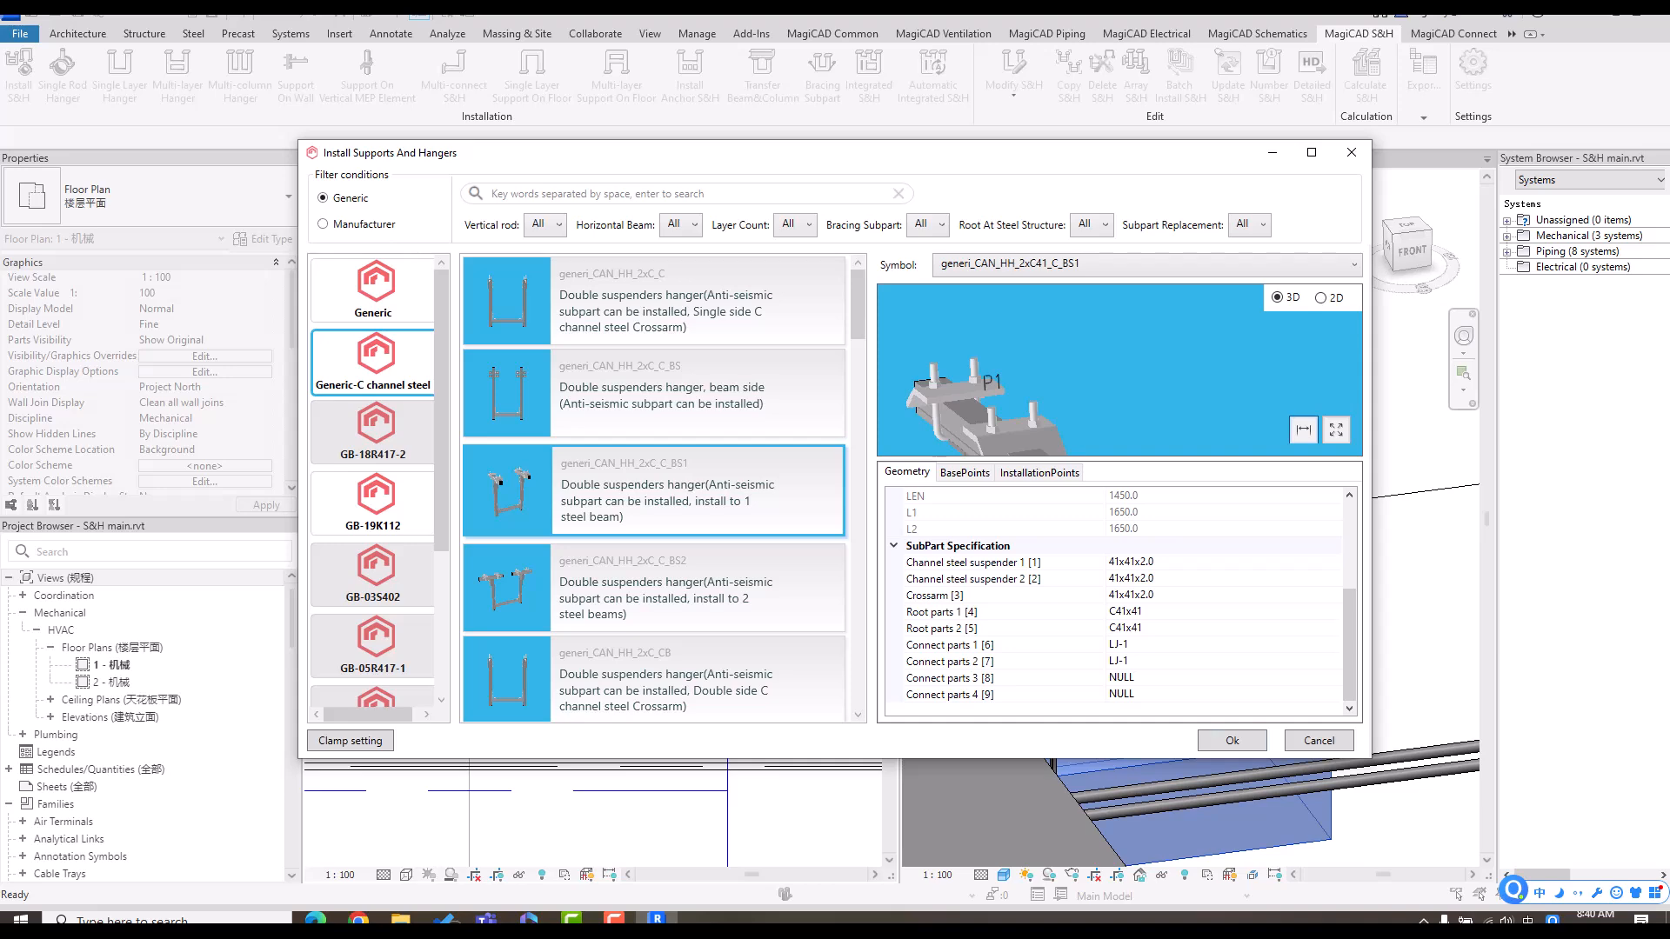
pyautogui.click(1231, 742)
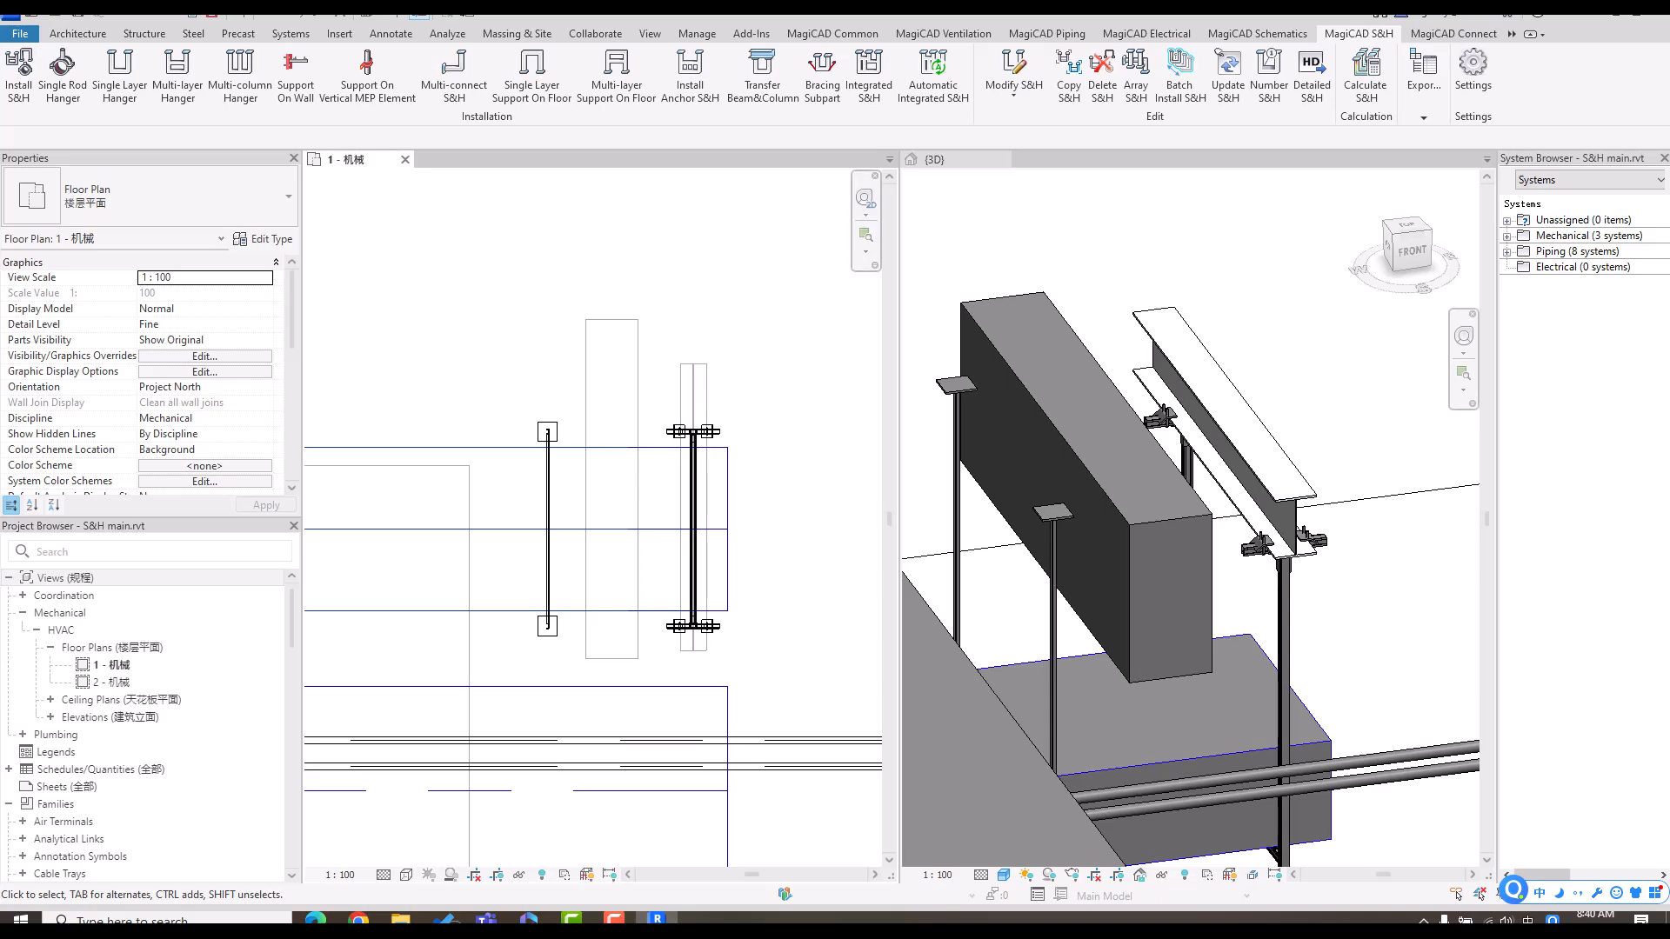
# - Inspect how the new hanger's clamps attach to the steel beam flange by selecting its connection part in 3D
pyautogui.click(1035, 261)
pyautogui.keyDown('shift'); pyautogui.moveTo(1131, 416); pyautogui.dragTo(1061, 395, button='middle'); pyautogui.keyUp('shift')
pyautogui.moveTo(1342, 762); pyautogui.dragTo(1148, 489, button='middle')
pyautogui.click(1162, 487)
pyautogui.scroll(5, 1190, 351)
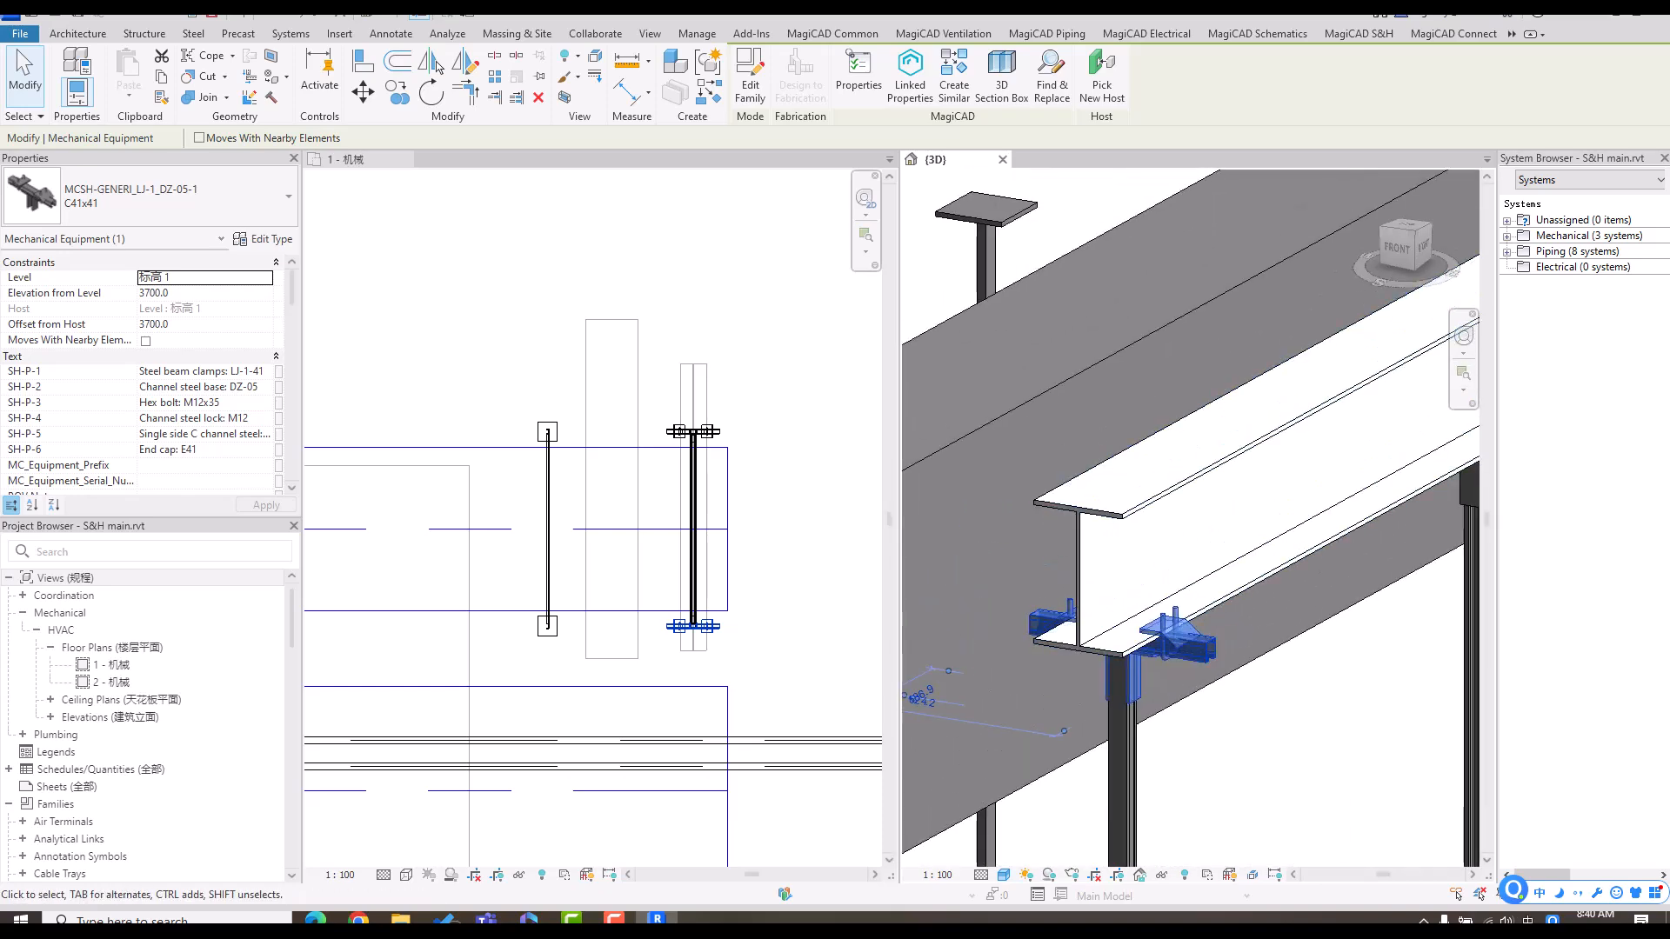
pyautogui.scroll(4, 1174, 635)
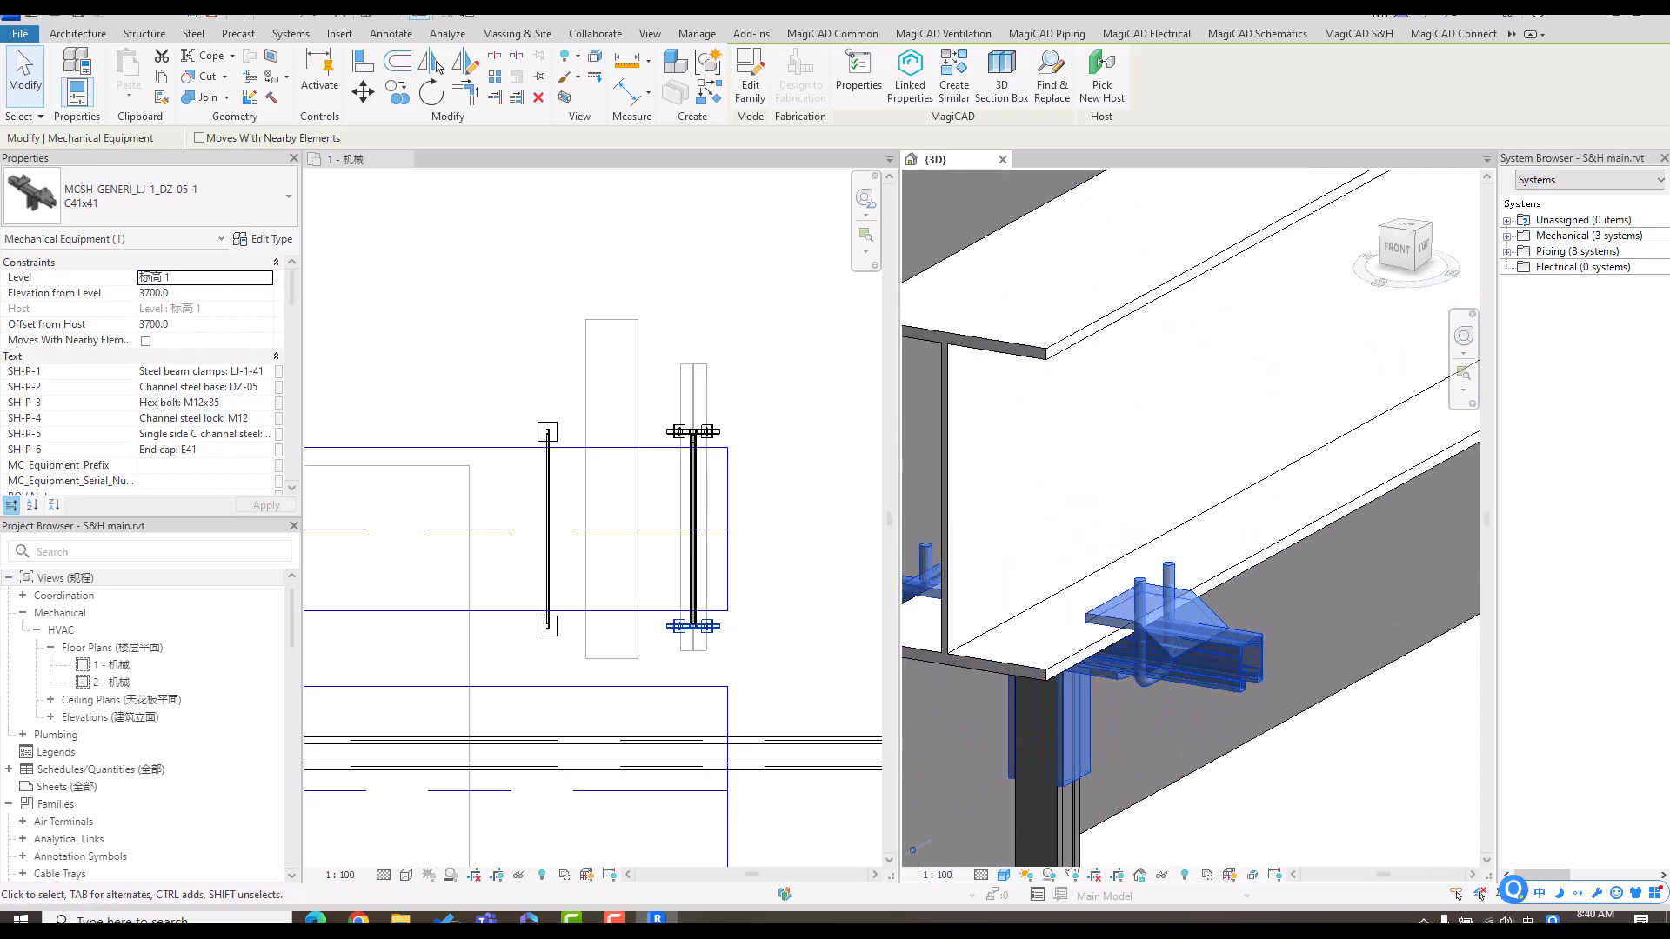
pyautogui.scroll(-5, 1183, 626)
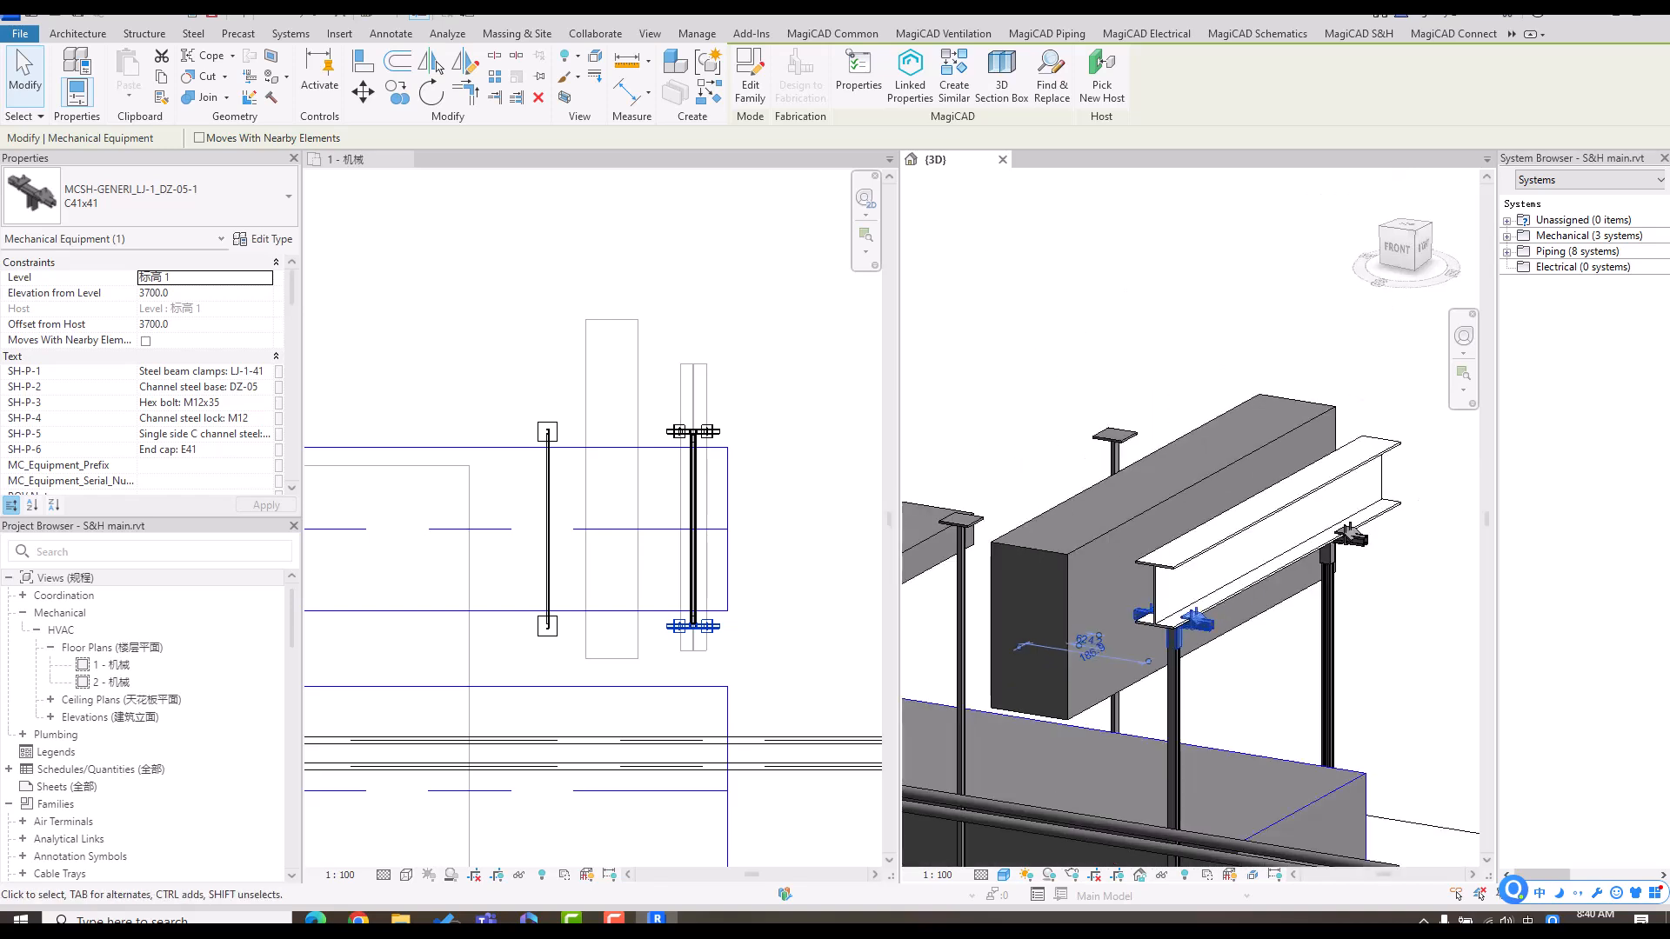
# - Move the 1250x500 rectangular duct sideways in the floor plan, away from the other ducts and pipes, without moving its hangers
pyautogui.click(456, 304)
pyautogui.scroll(-4, 456, 305)
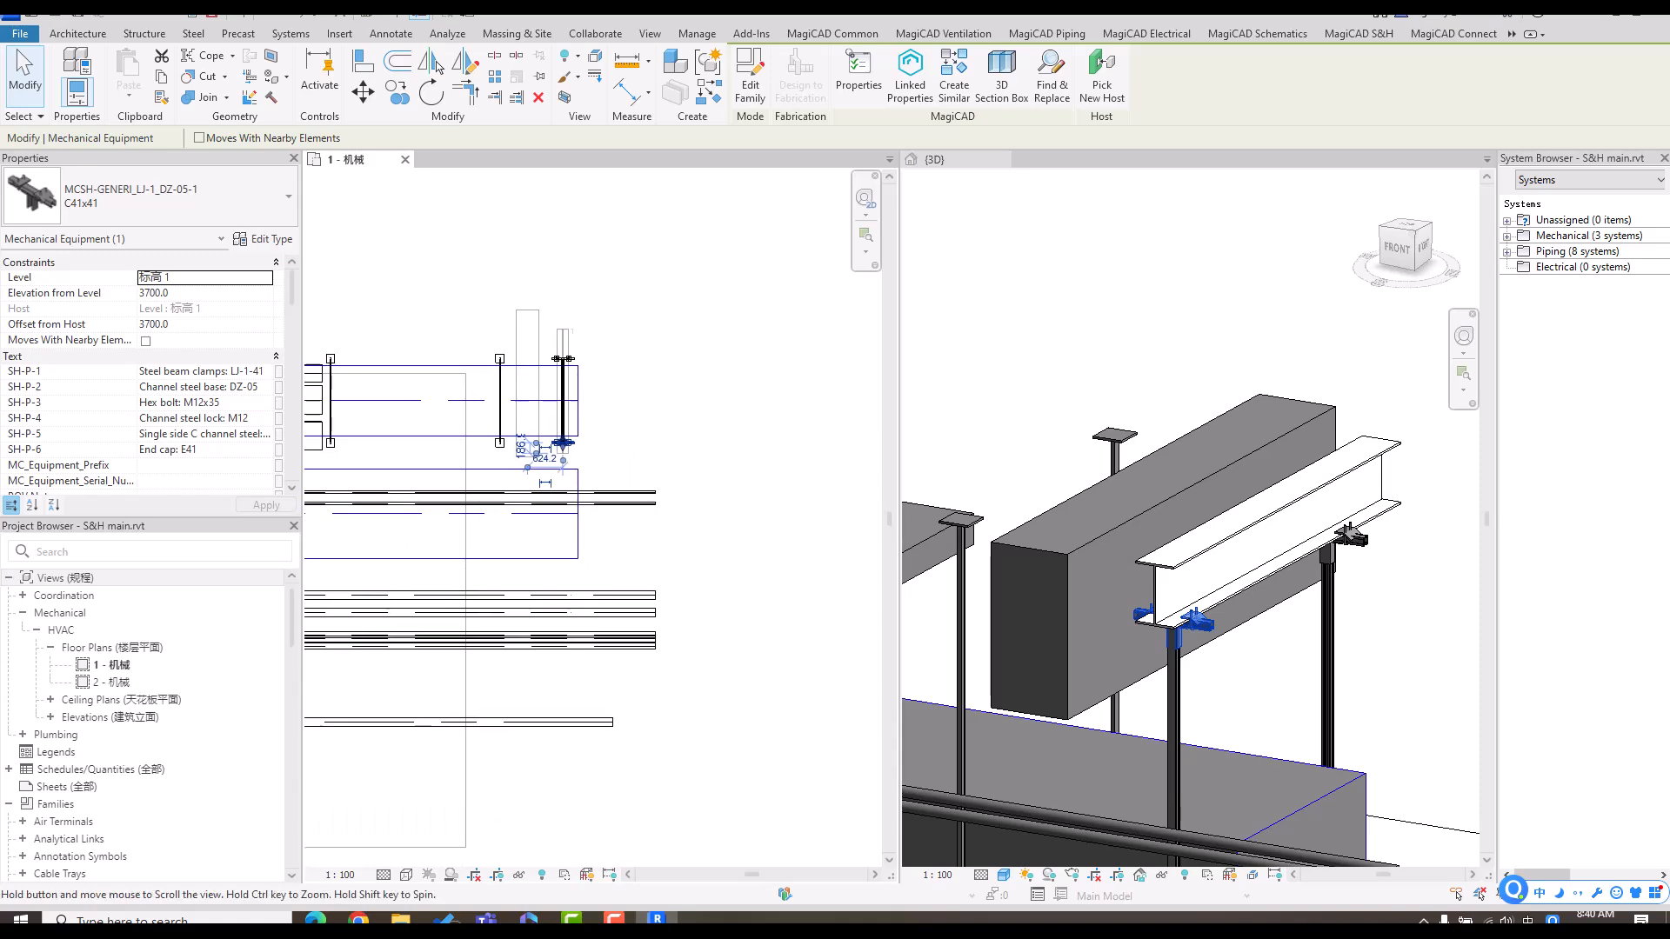
pyautogui.moveTo(522, 382); pyautogui.dragTo(730, 403, button='middle')
pyautogui.press('Escape')
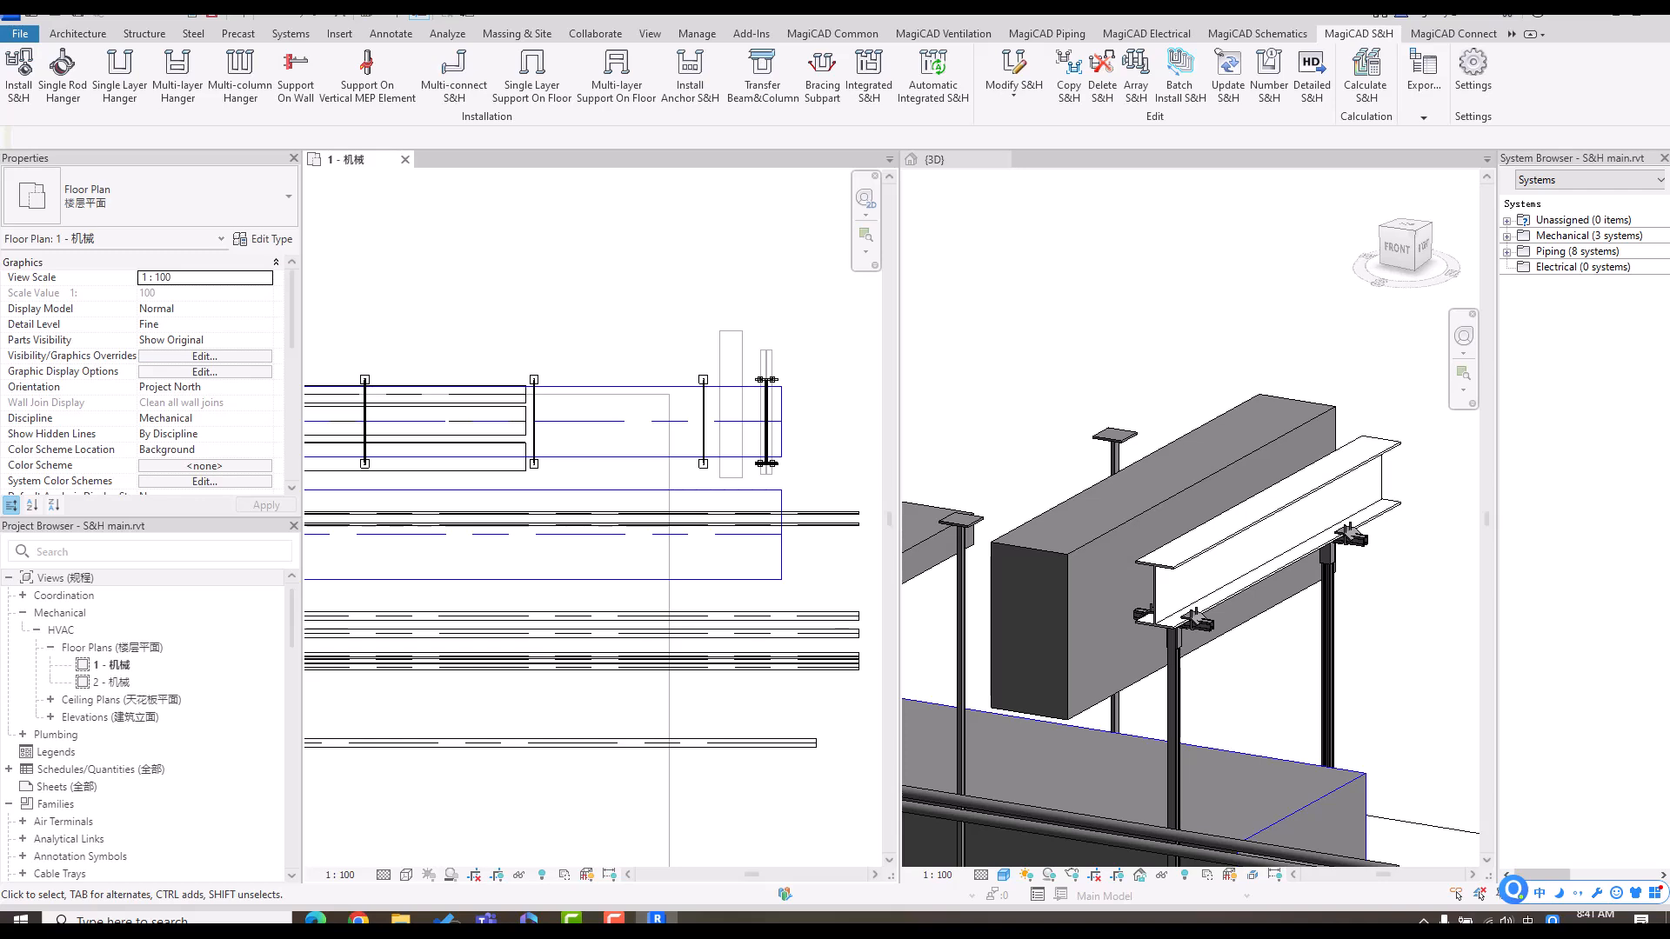
pyautogui.click(613, 388)
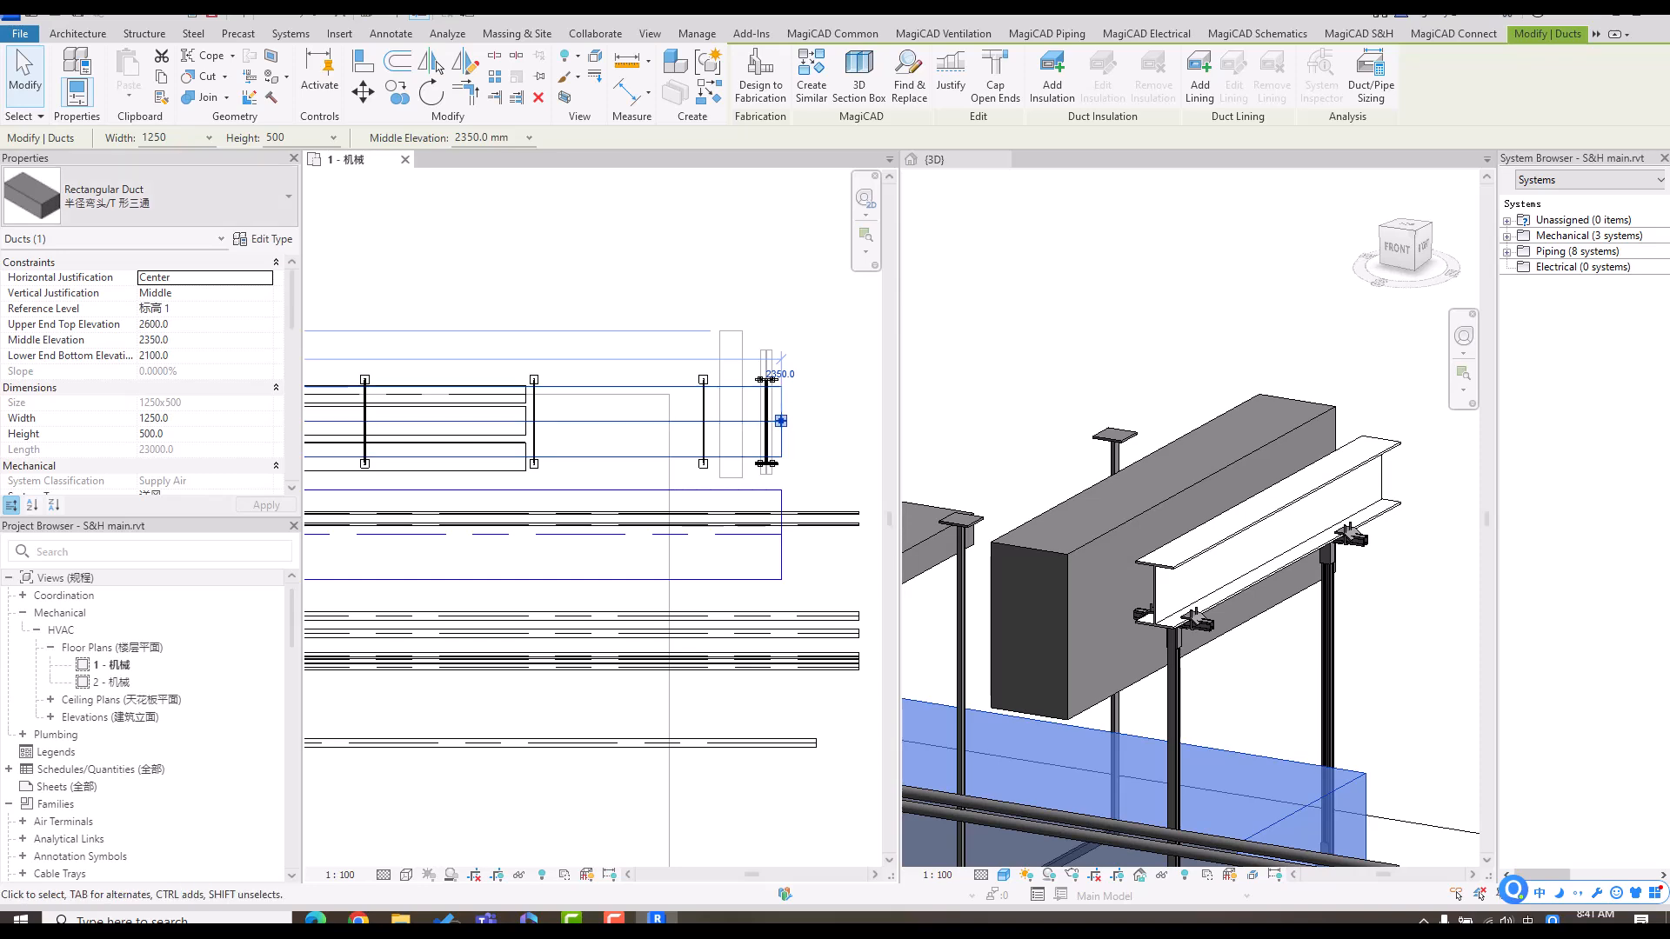
pyautogui.press('m')
pyautogui.press('v')
pyautogui.click(624, 352)
pyautogui.click(624, 323)
pyautogui.press('Escape')
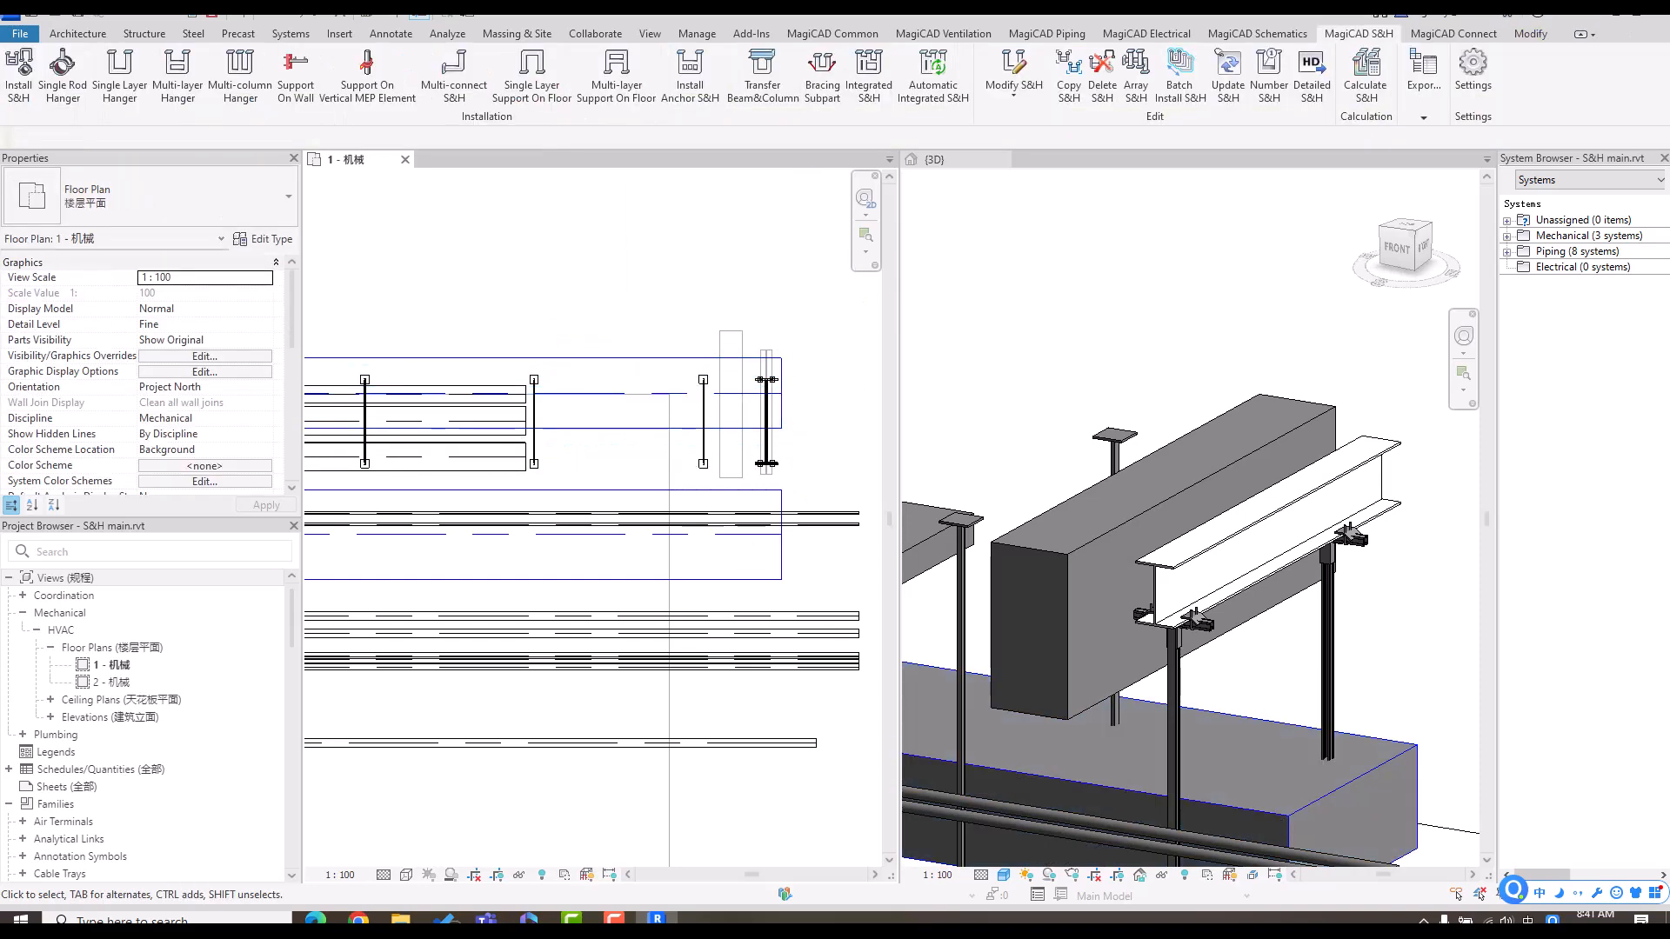
# - Update all hangers along the moved duct to its new position with Update S&H, and clear the selection
pyautogui.click(1212, 332)
pyautogui.scroll(-2, 1213, 333)
pyautogui.keyDown('shift'); pyautogui.moveTo(1157, 574); pyautogui.dragTo(905, 613, button='middle'); pyautogui.keyUp('shift')
pyautogui.keyDown('shift'); pyautogui.moveTo(1122, 522); pyautogui.dragTo(1279, 435, button='middle'); pyautogui.keyUp('shift')
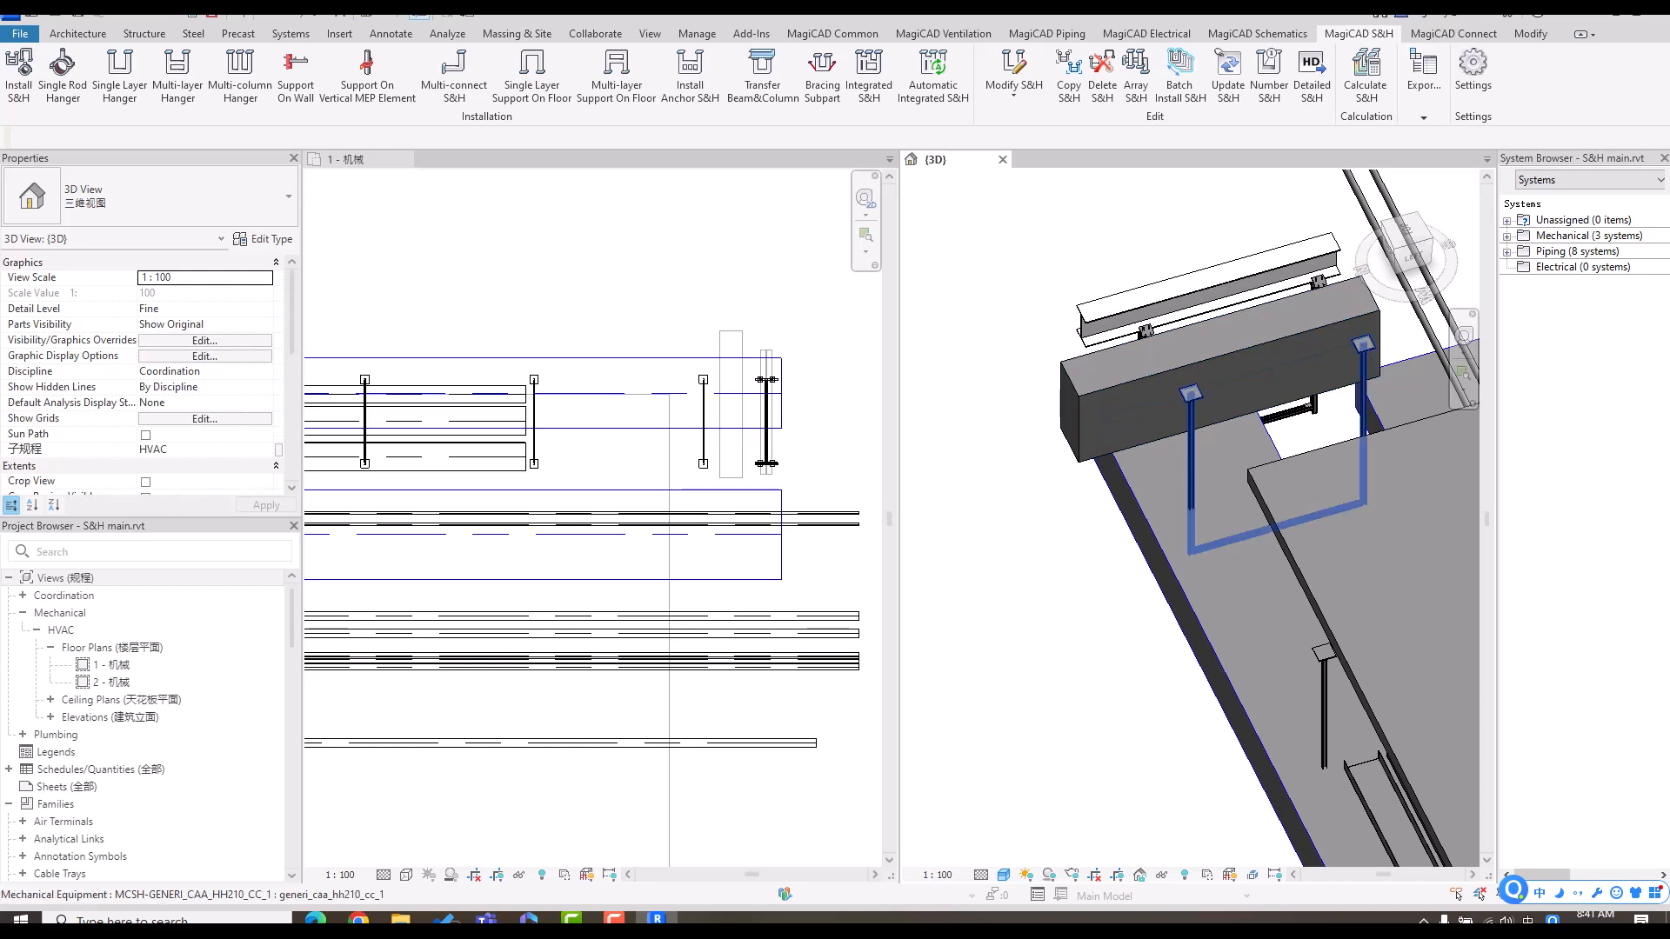
pyautogui.click(814, 452)
pyautogui.scroll(-4, 814, 365)
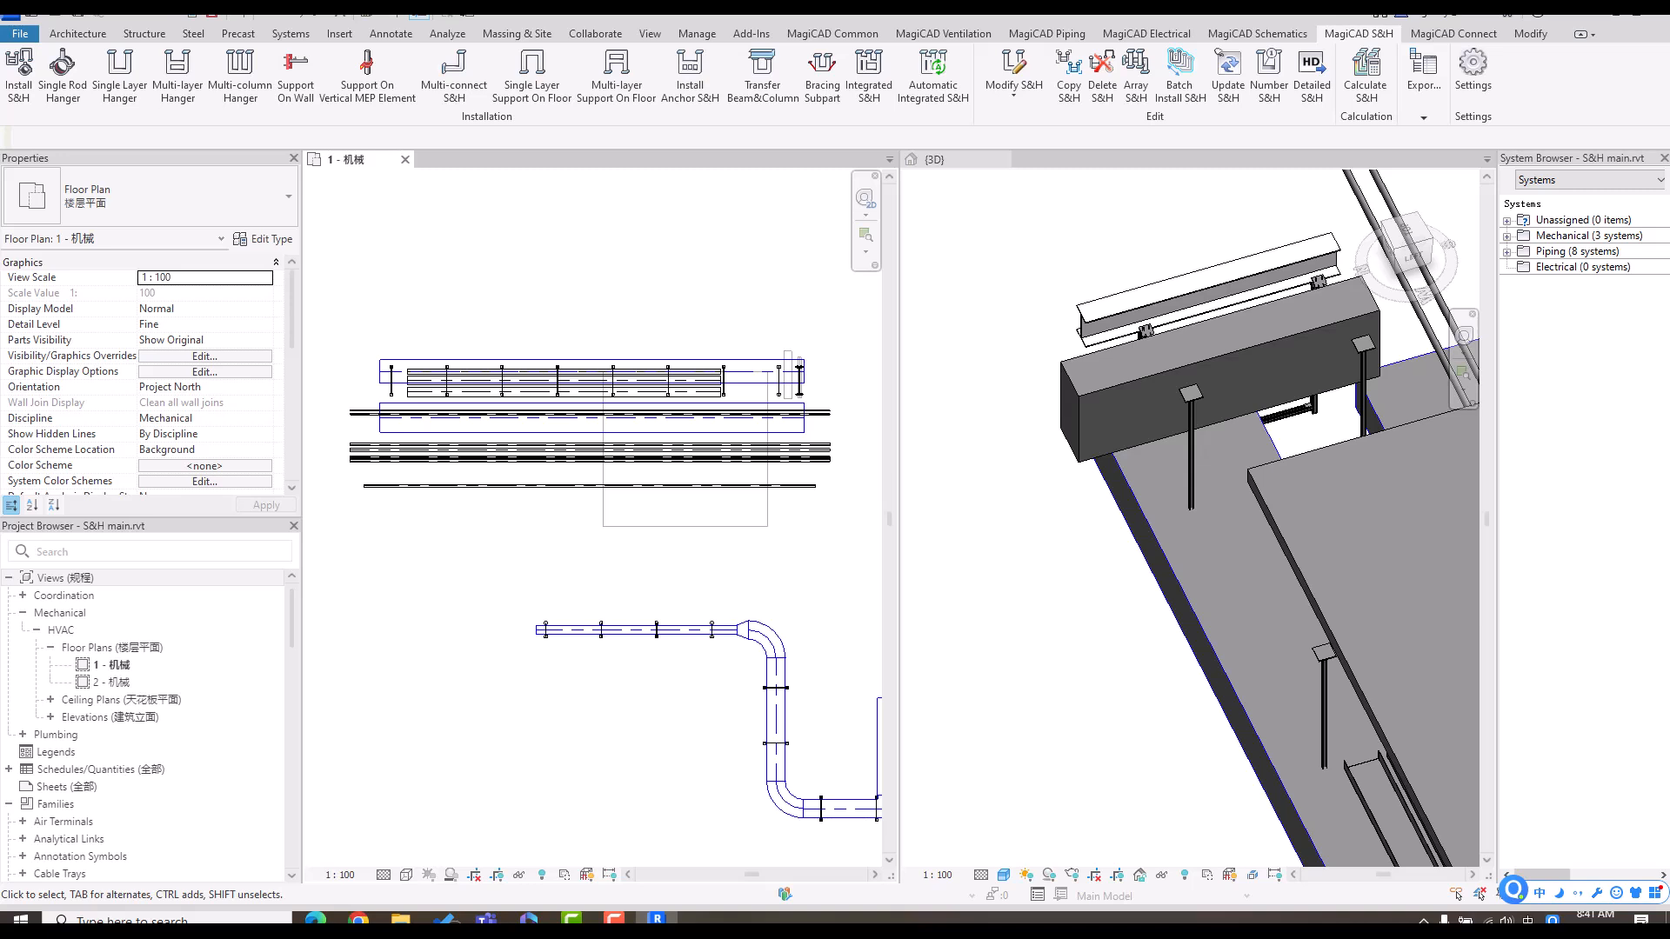
pyautogui.click(1228, 76)
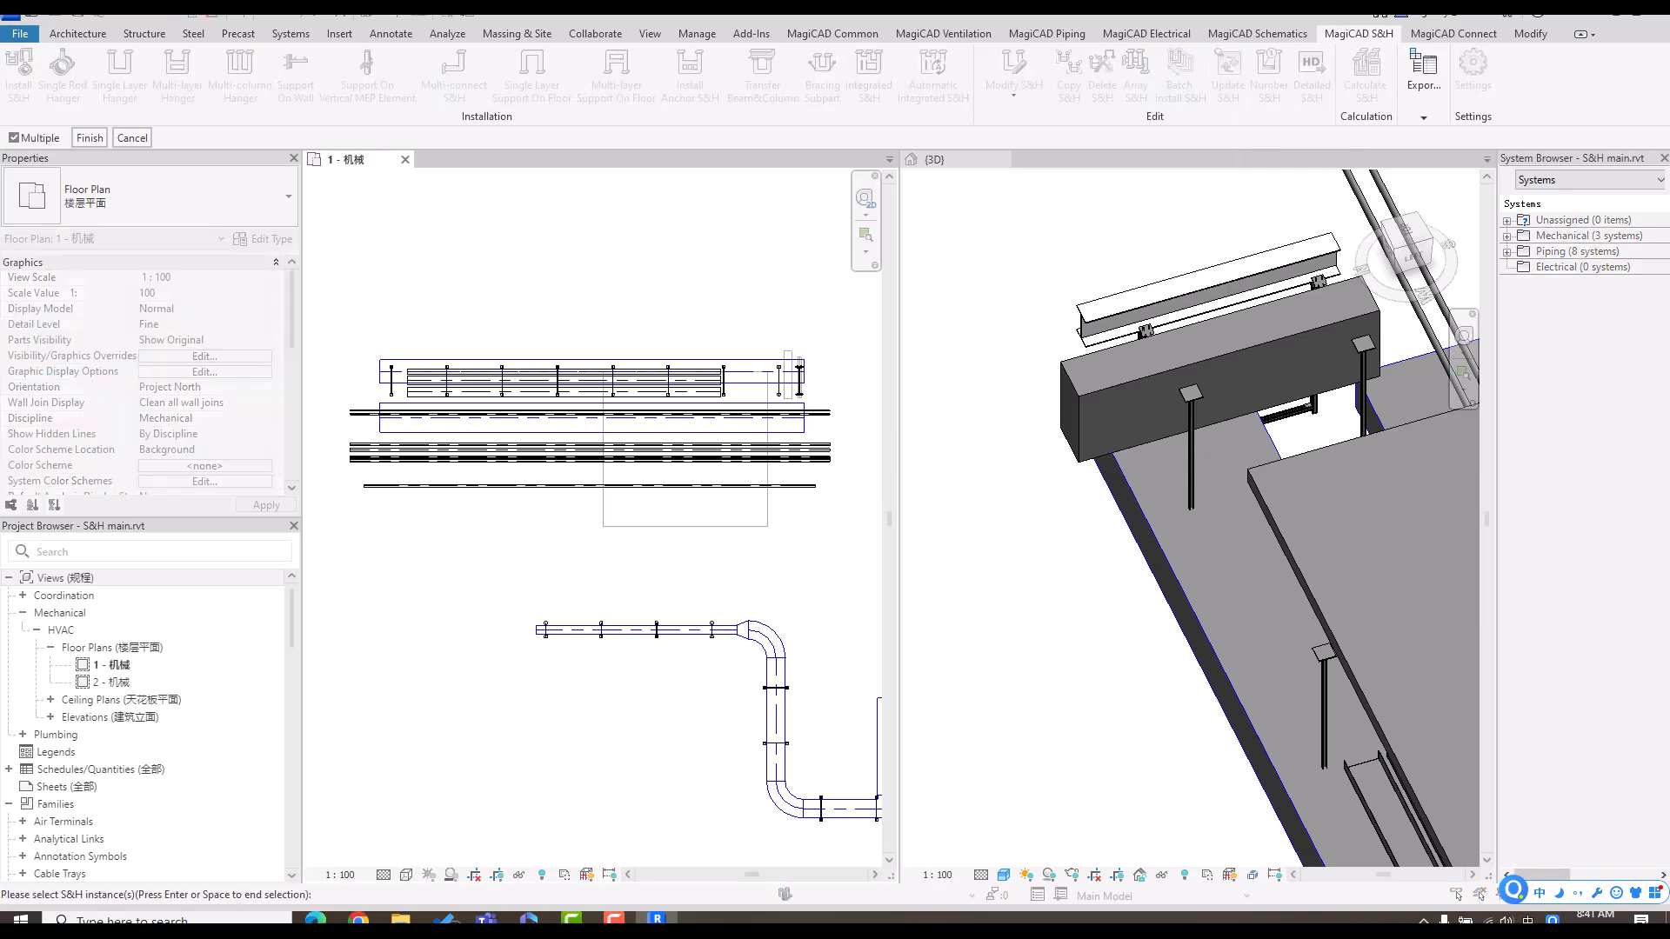
pyautogui.moveTo(354, 282); pyautogui.dragTo(842, 506)
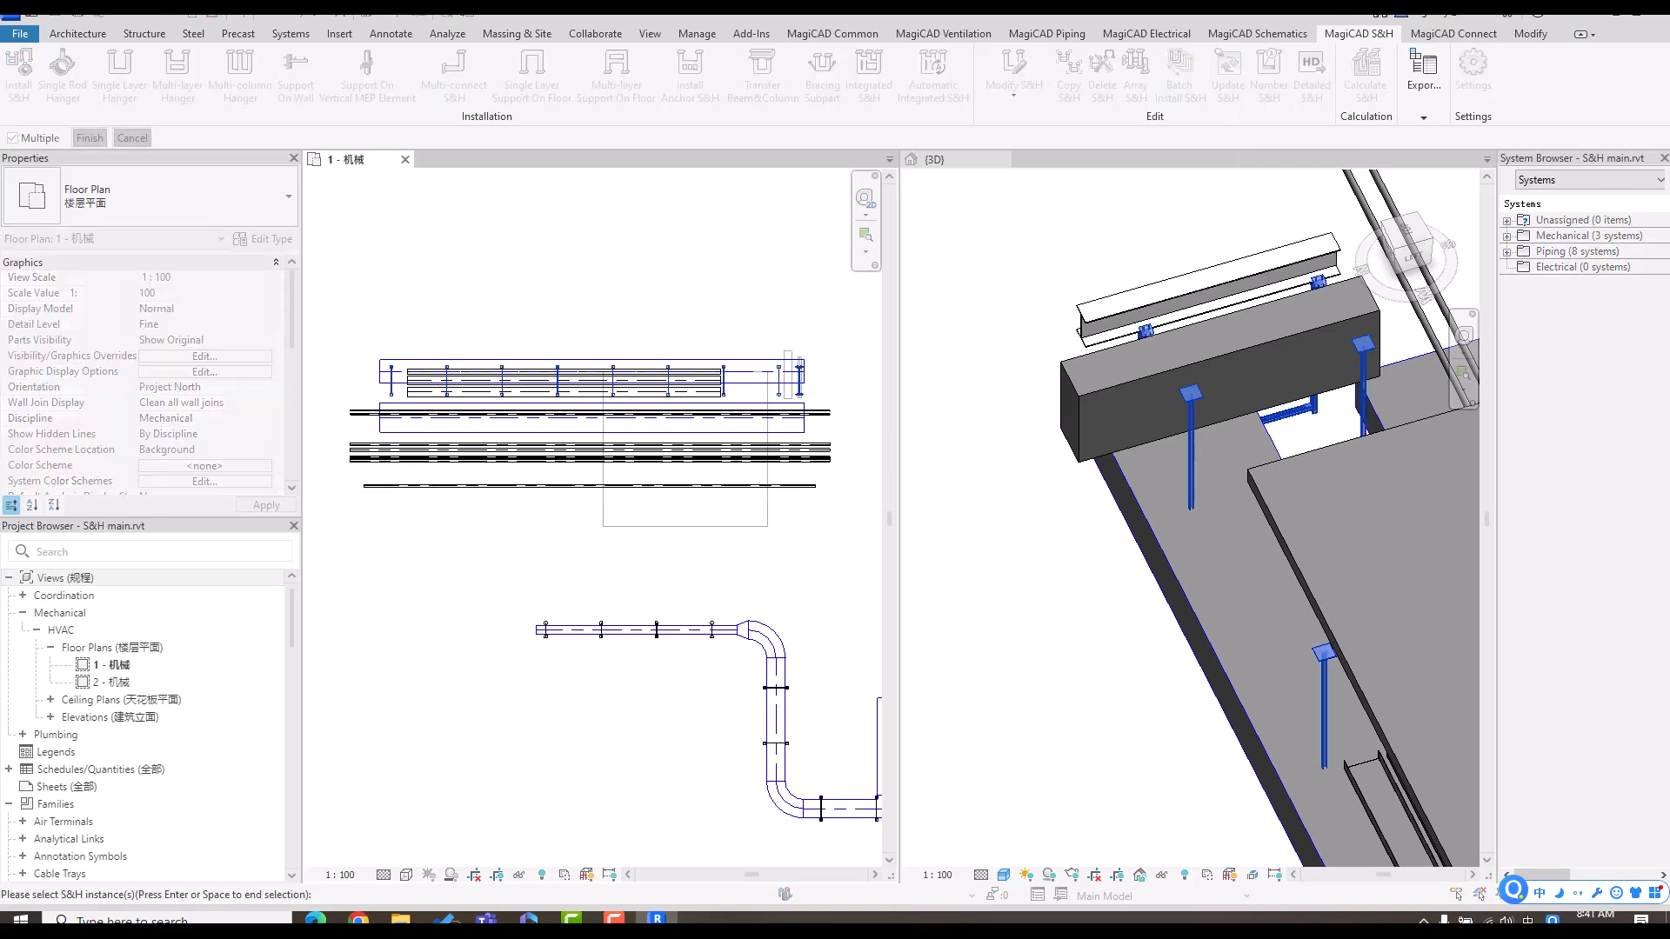
pyautogui.click(89, 137)
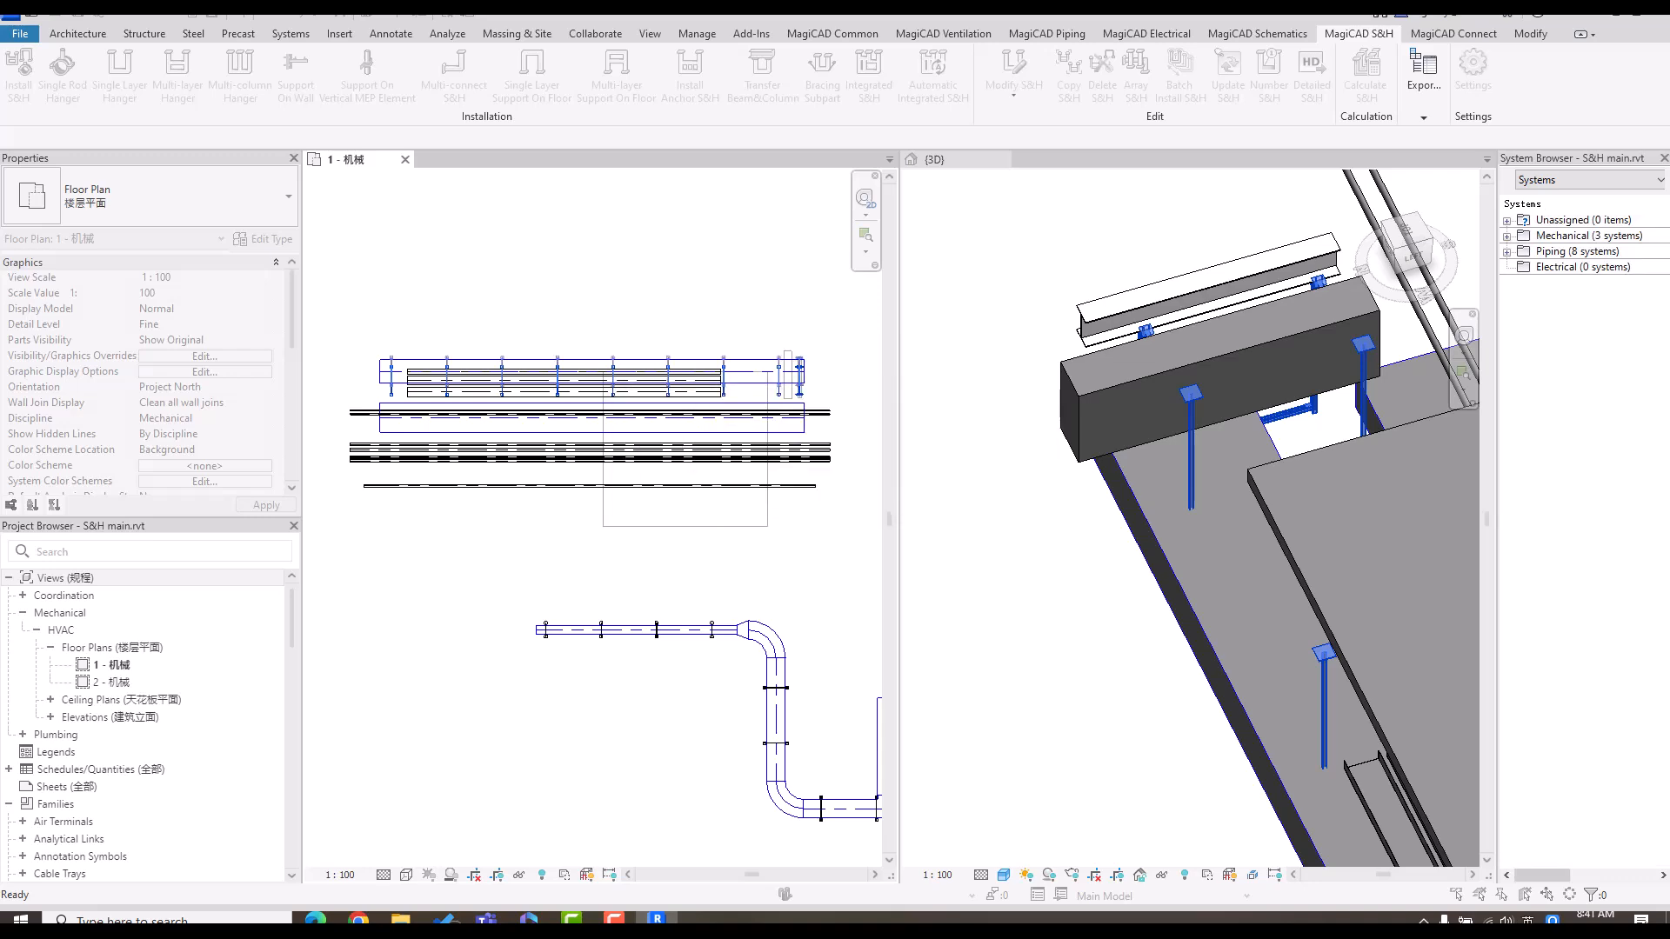
pyautogui.moveTo(1218, 557); pyautogui.dragTo(1185, 526, button='middle')
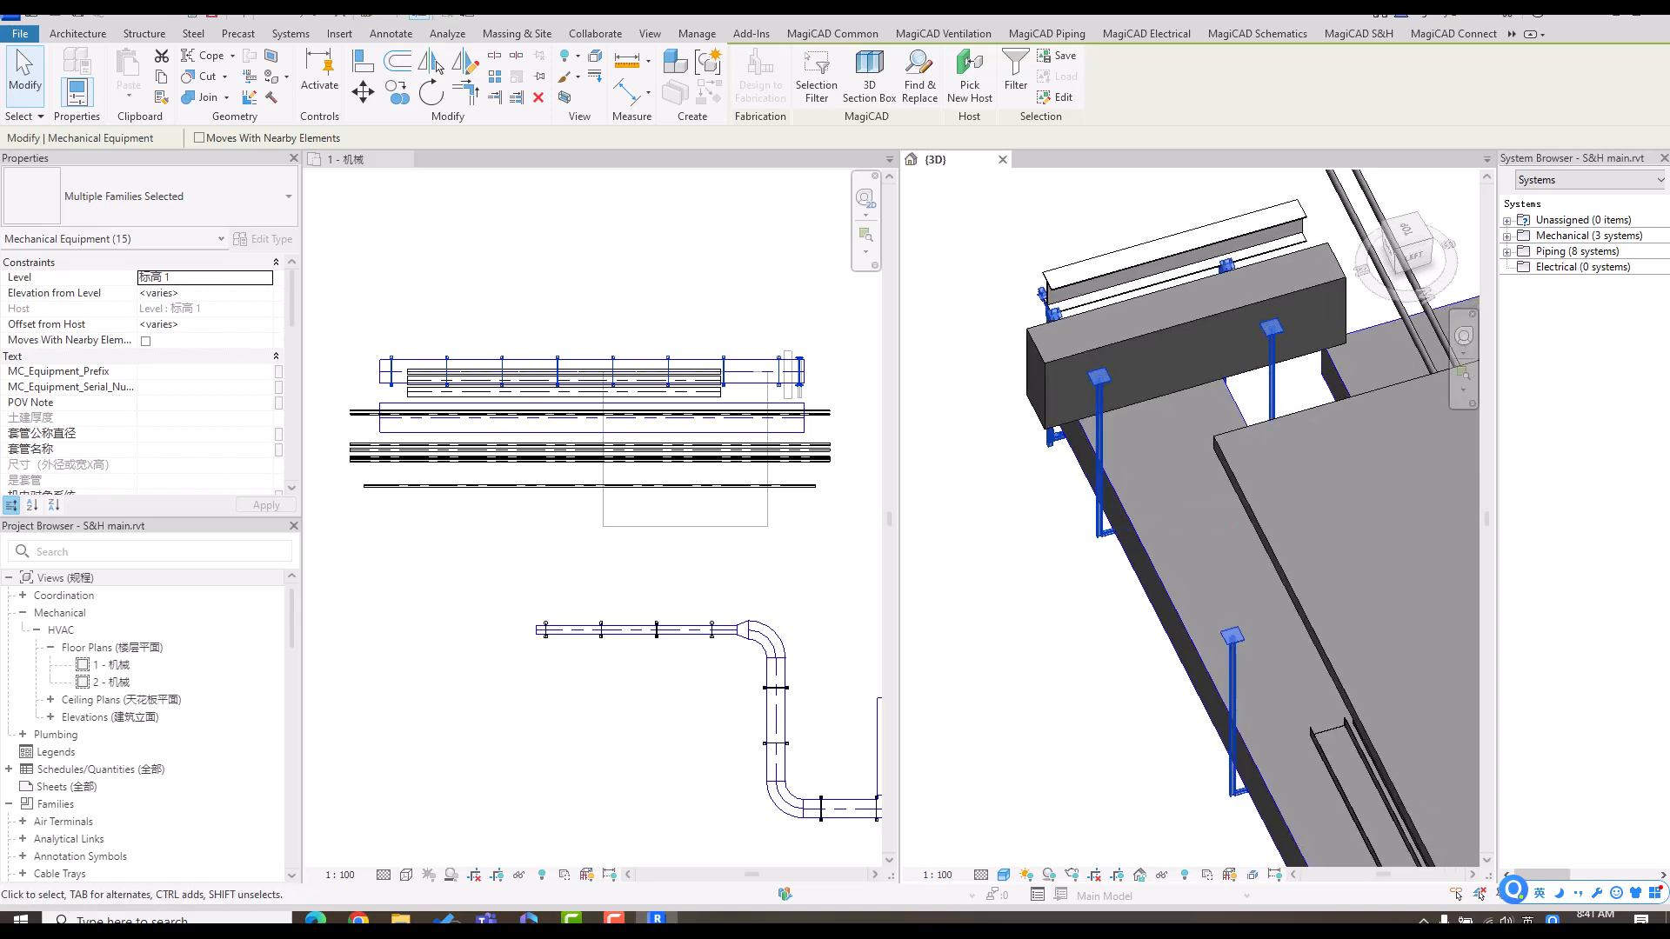
pyautogui.hotkey('ctrl', 'Tab')
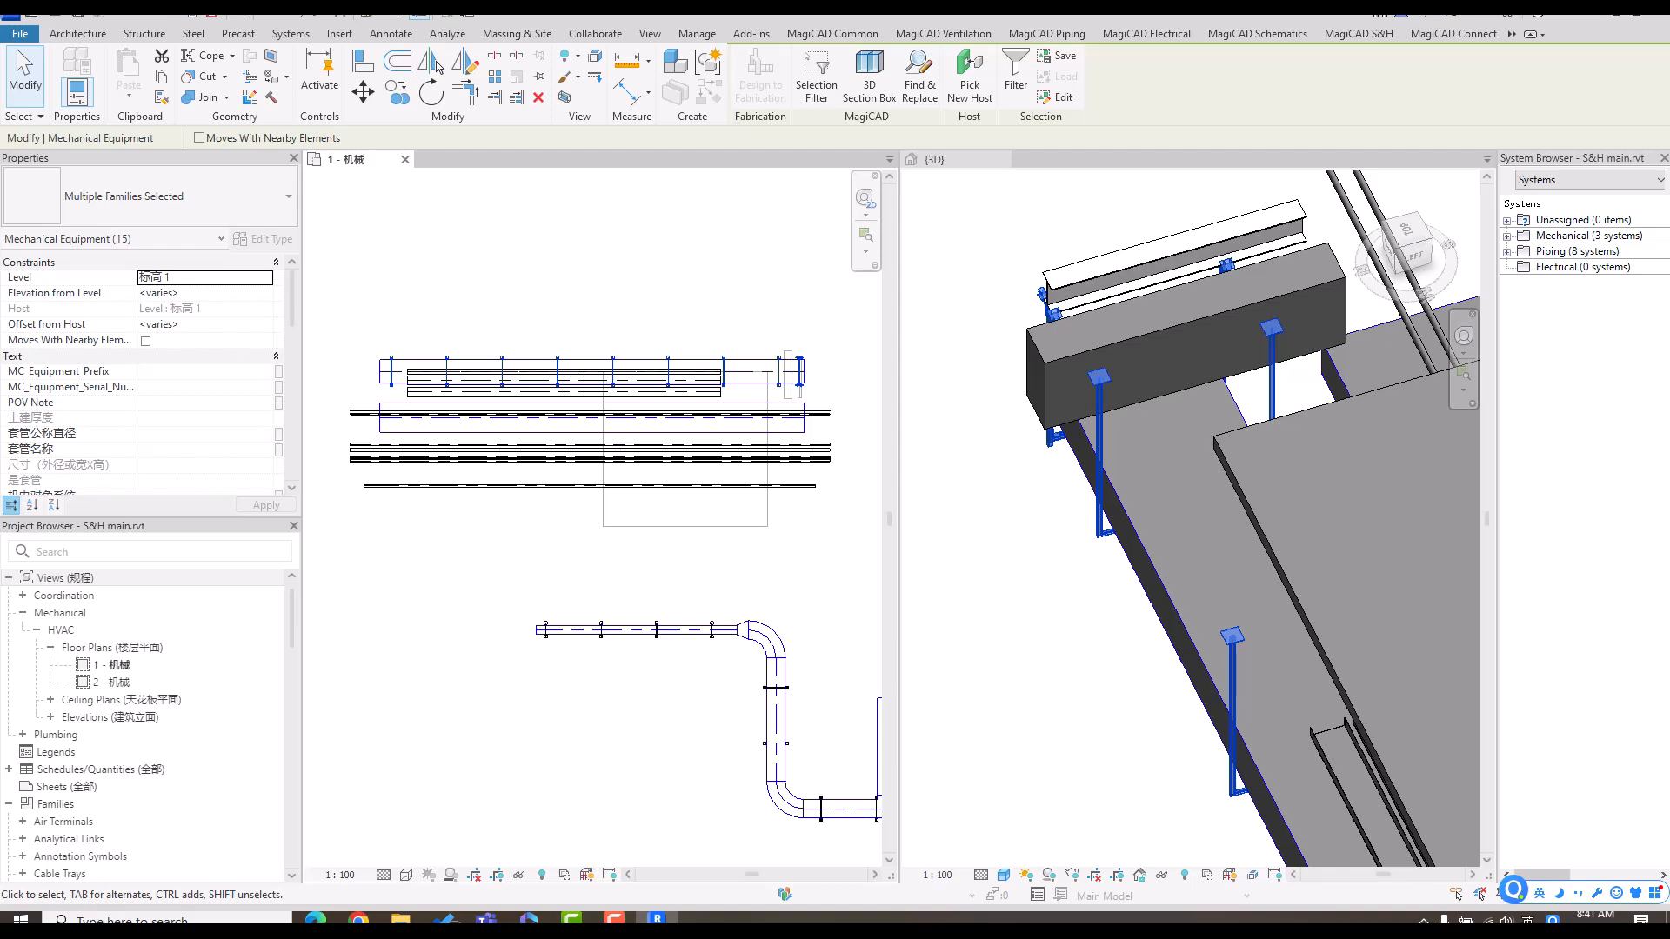
pyautogui.click(1359, 34)
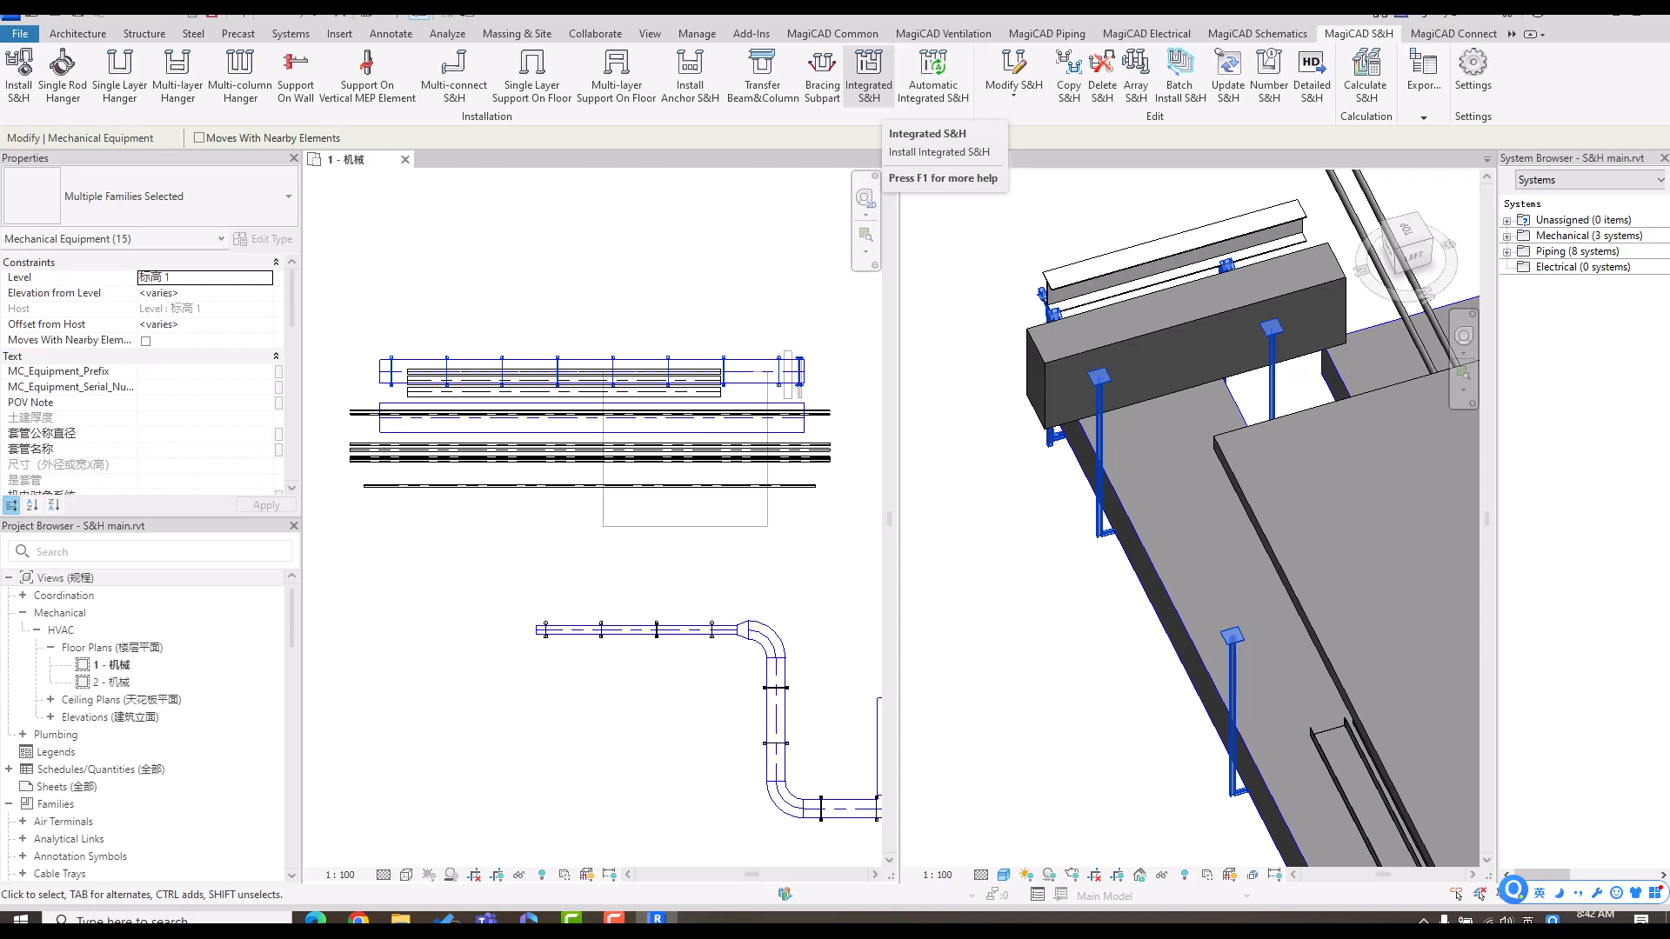
pyautogui.press('Escape')
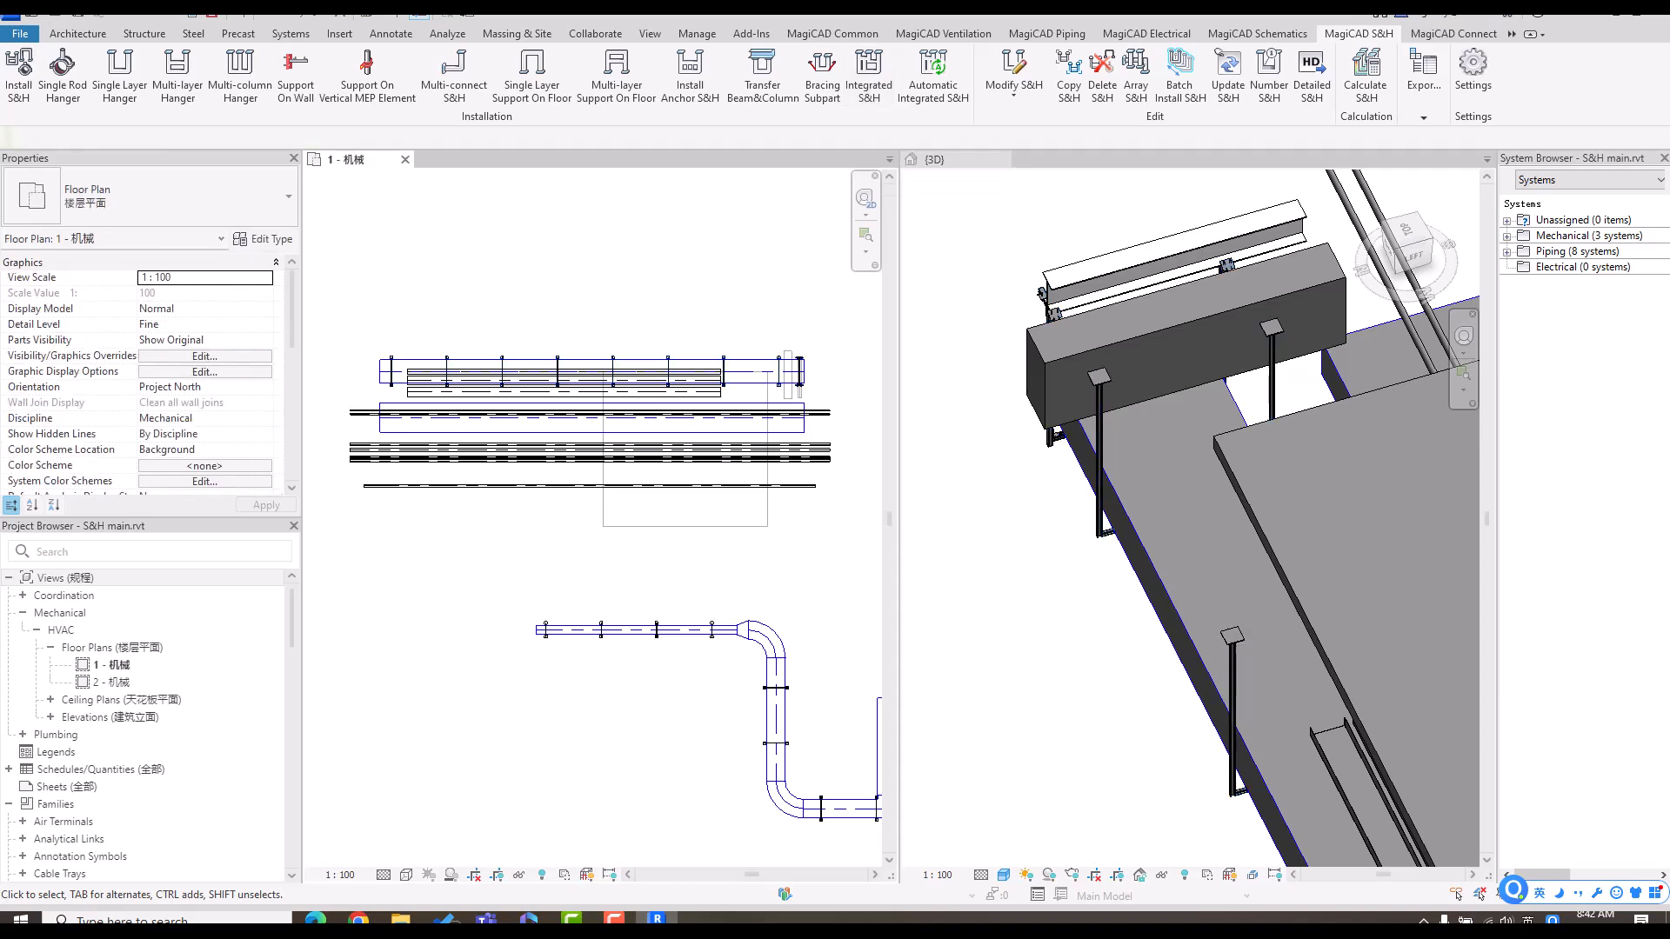
# - Create a section across the parallel ducts, cable trays and pipes near one end, open its view and set the detail level to Fine
pyautogui.click(398, 14)
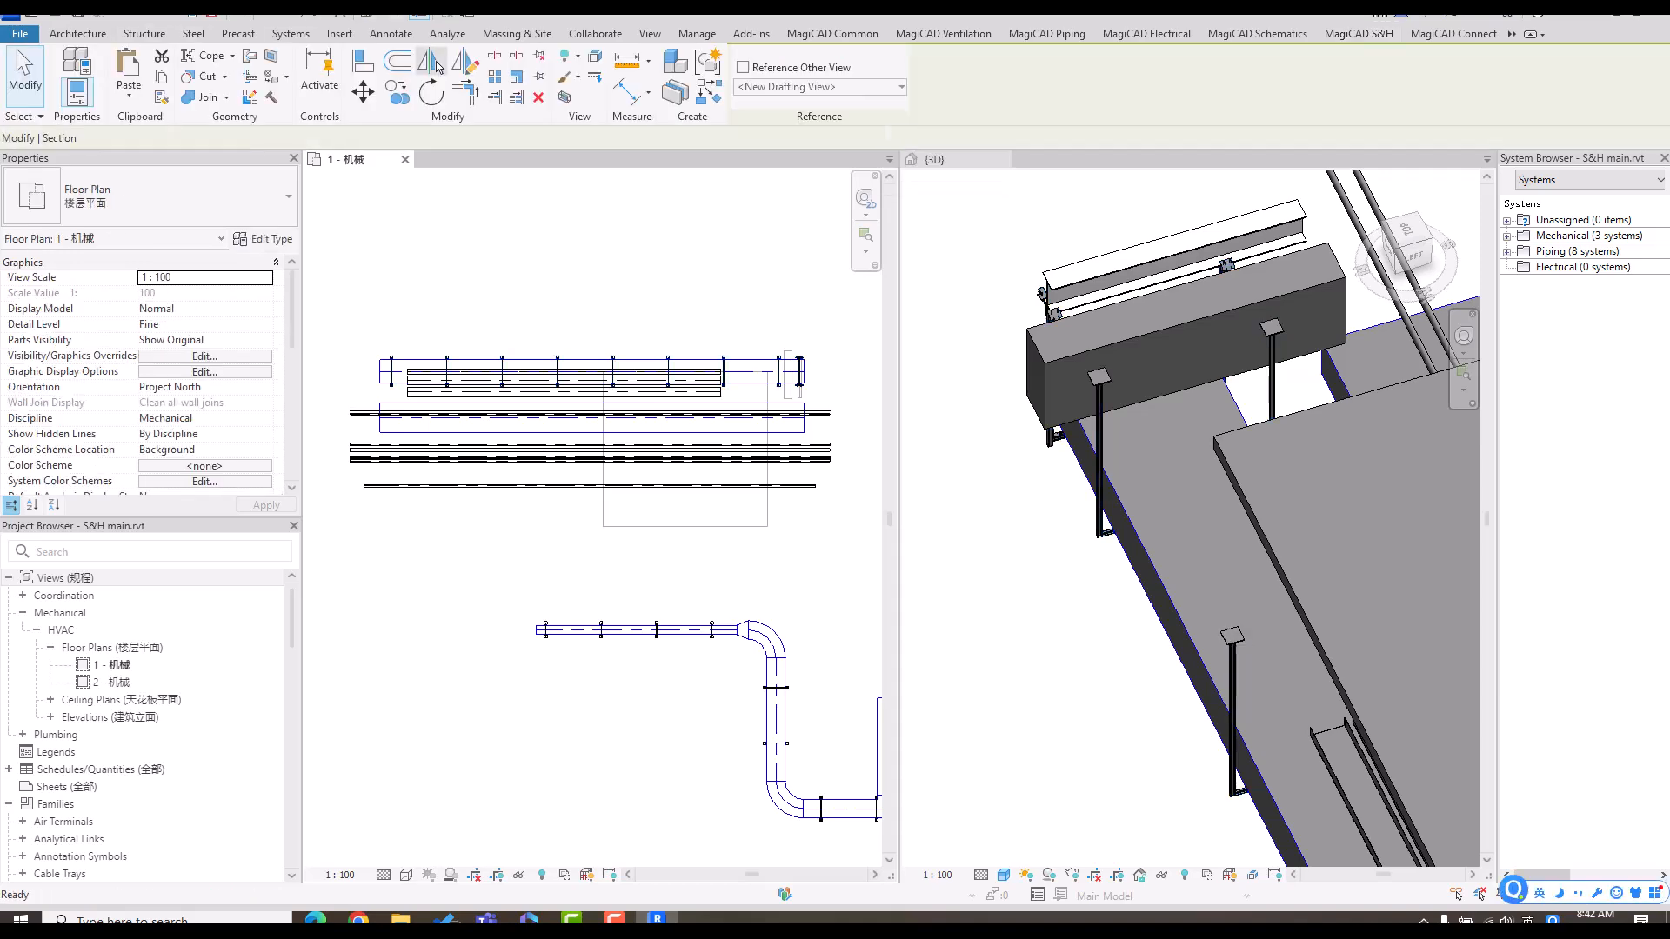
pyautogui.click(421, 323)
pyautogui.click(421, 527)
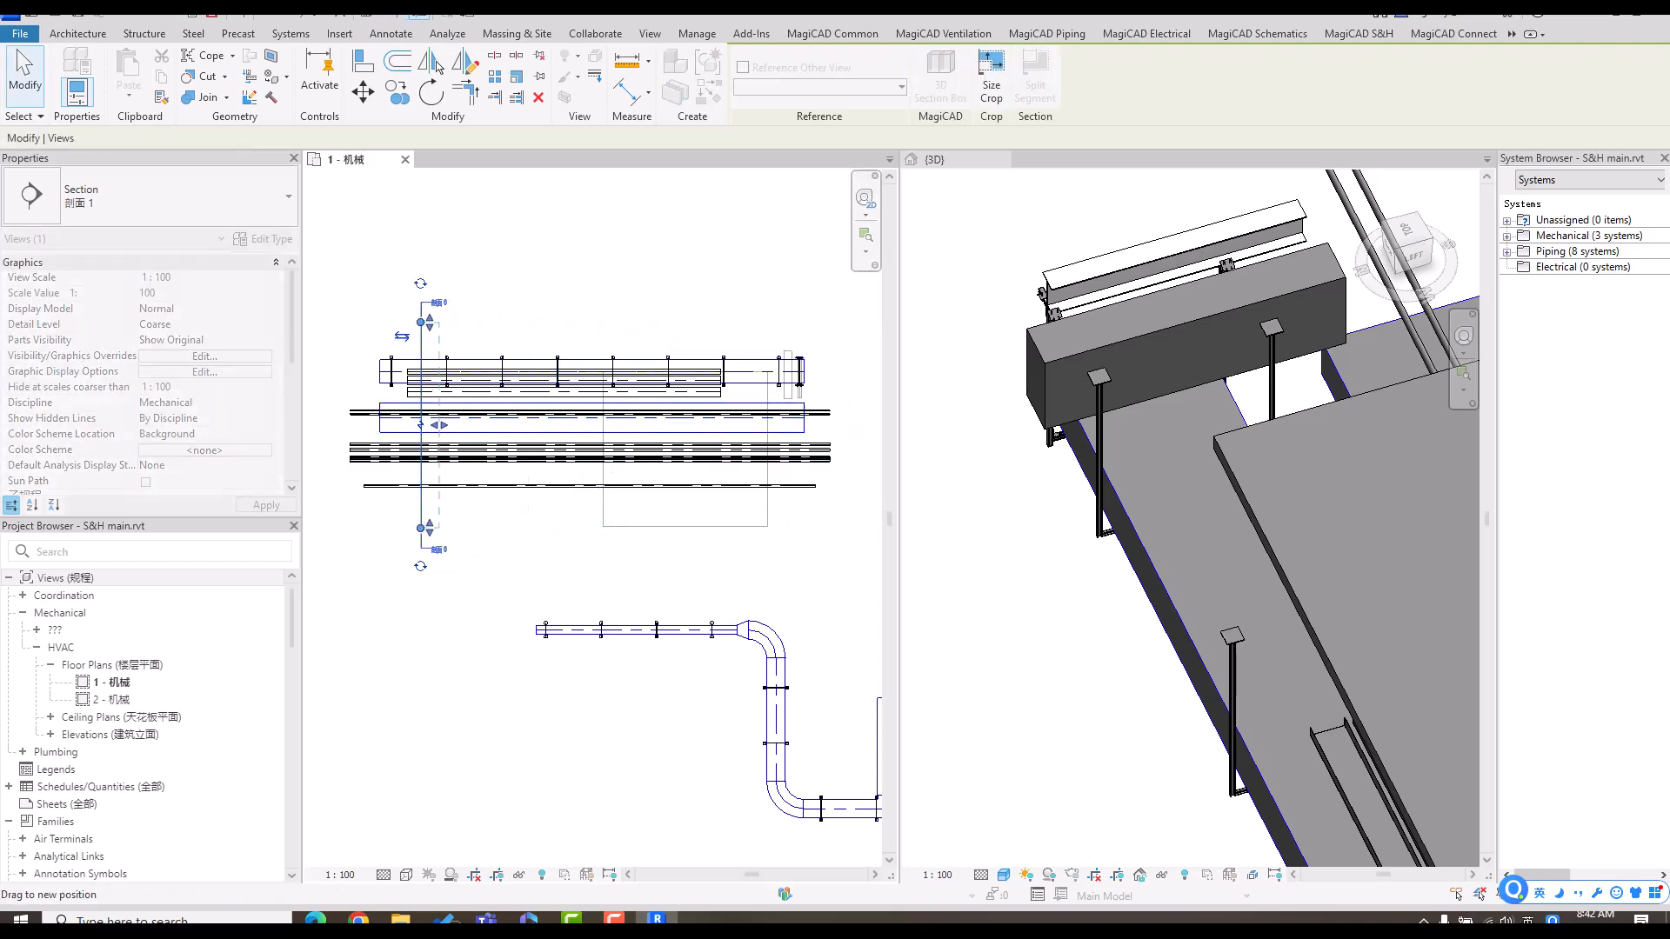
pyautogui.rightClick(421, 400)
pyautogui.click(474, 498)
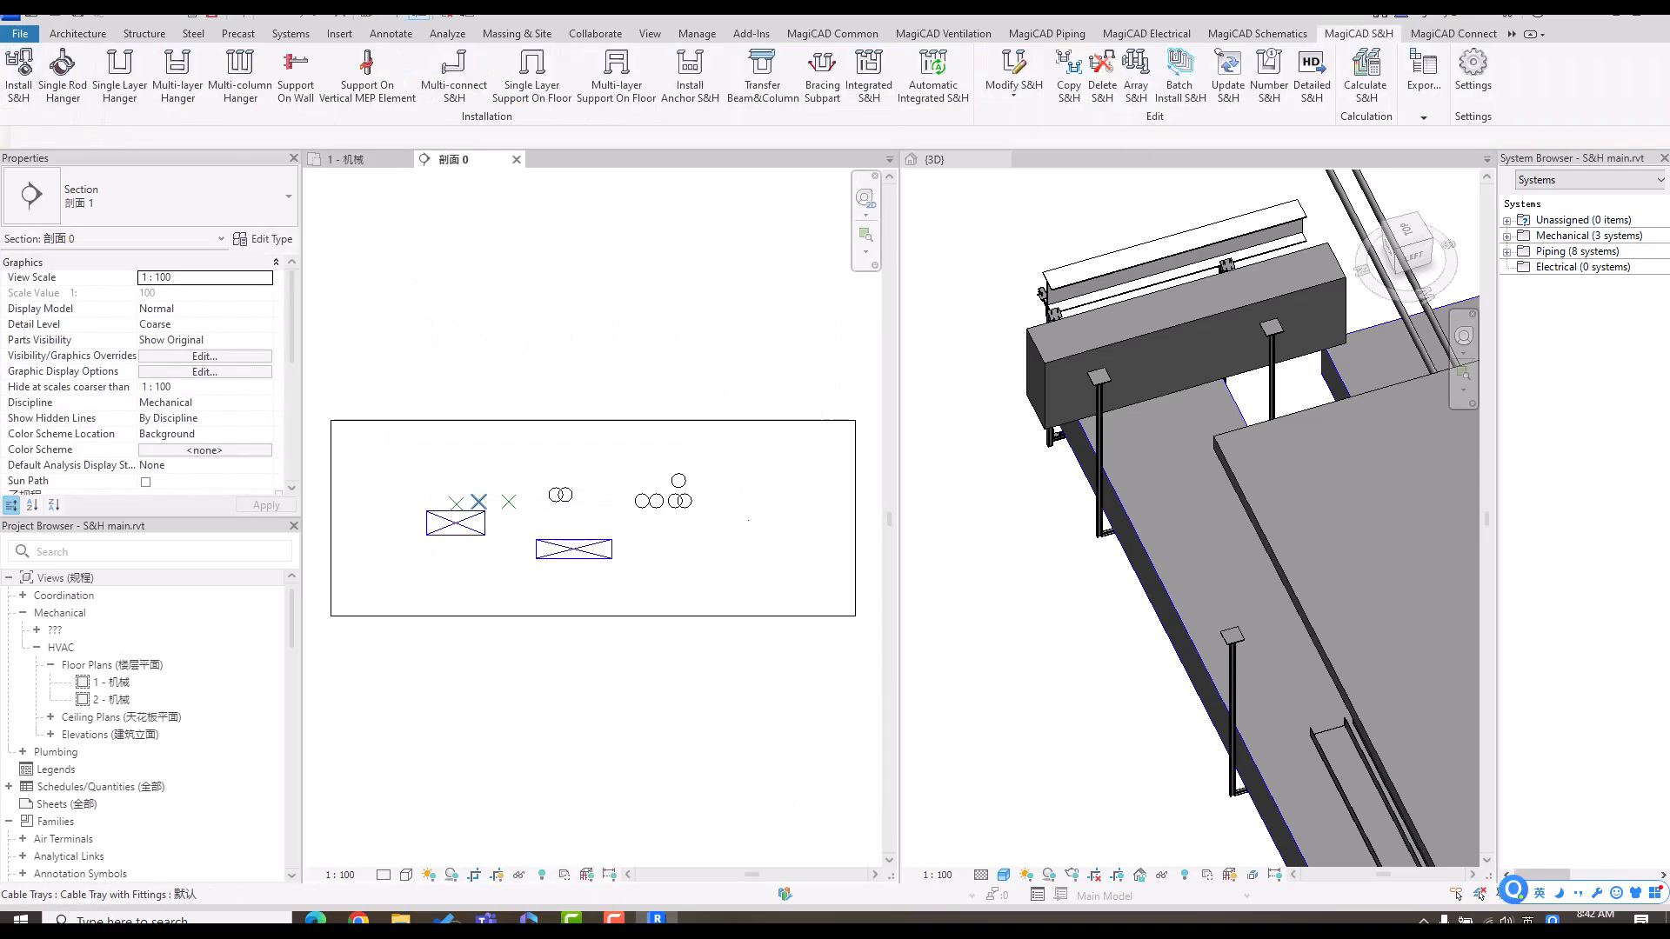
pyautogui.click(384, 875)
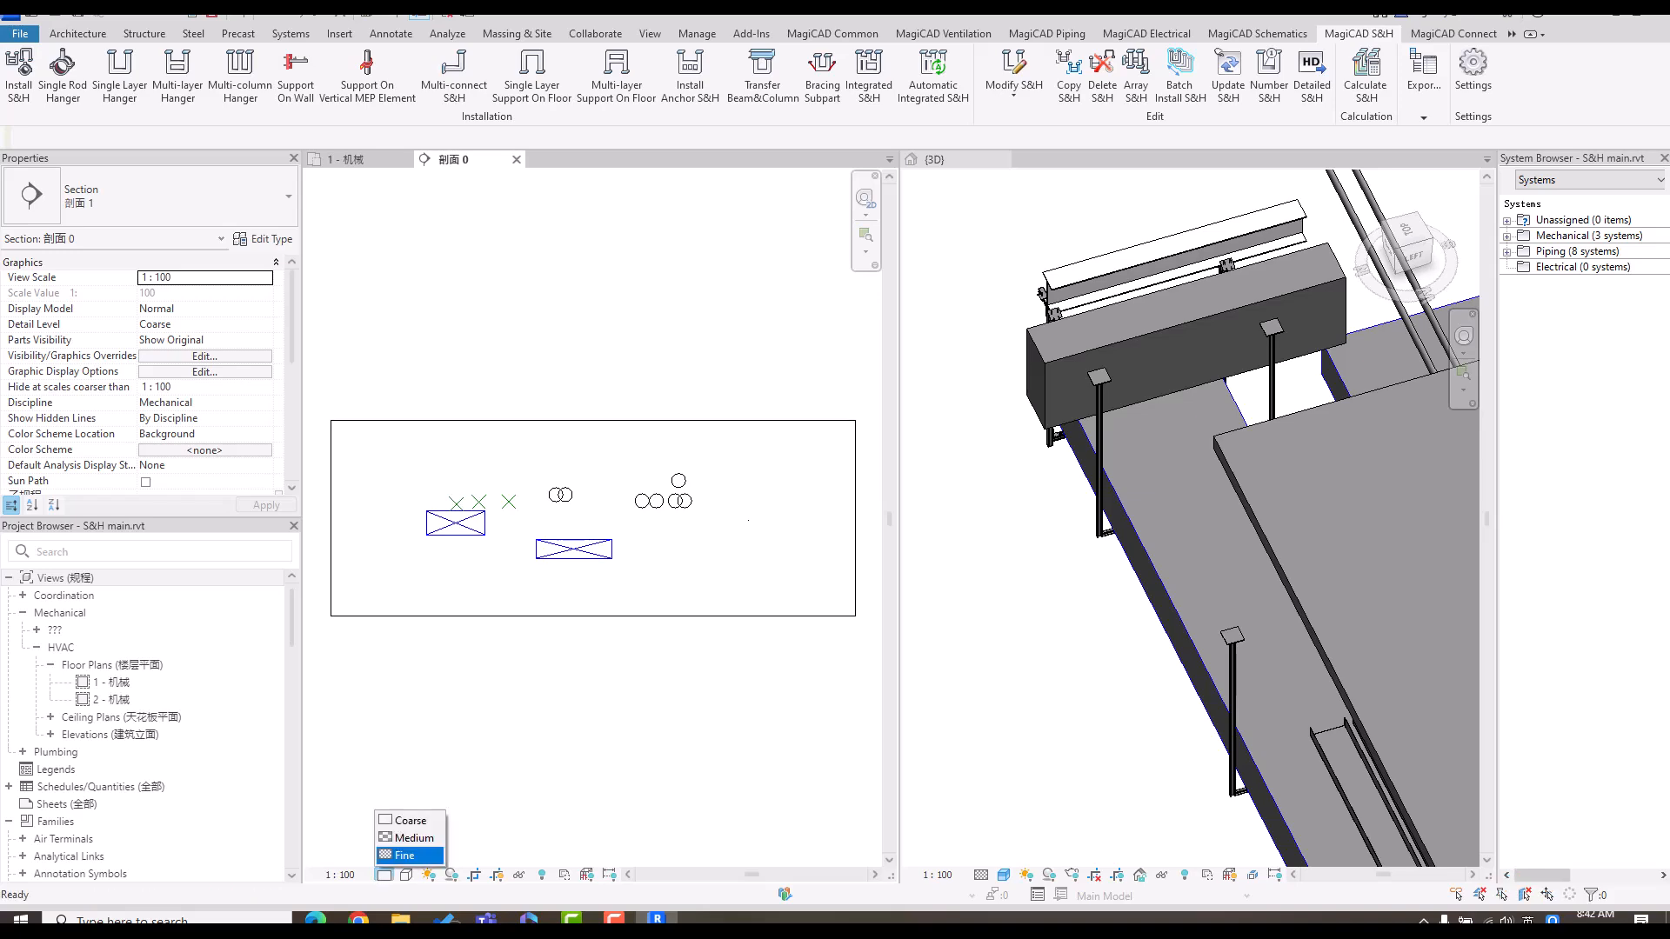
pyautogui.click(402, 859)
# - Tile the section, floor plan and 3D views, and frame the parallel duct and pipe runs in each
pyautogui.press('w')
pyautogui.press('t')
pyautogui.scroll(-1, 696, 435)
pyautogui.moveTo(696, 435); pyautogui.dragTo(703, 263, button='middle')
pyautogui.scroll(2, 608, 306)
pyautogui.click(609, 665)
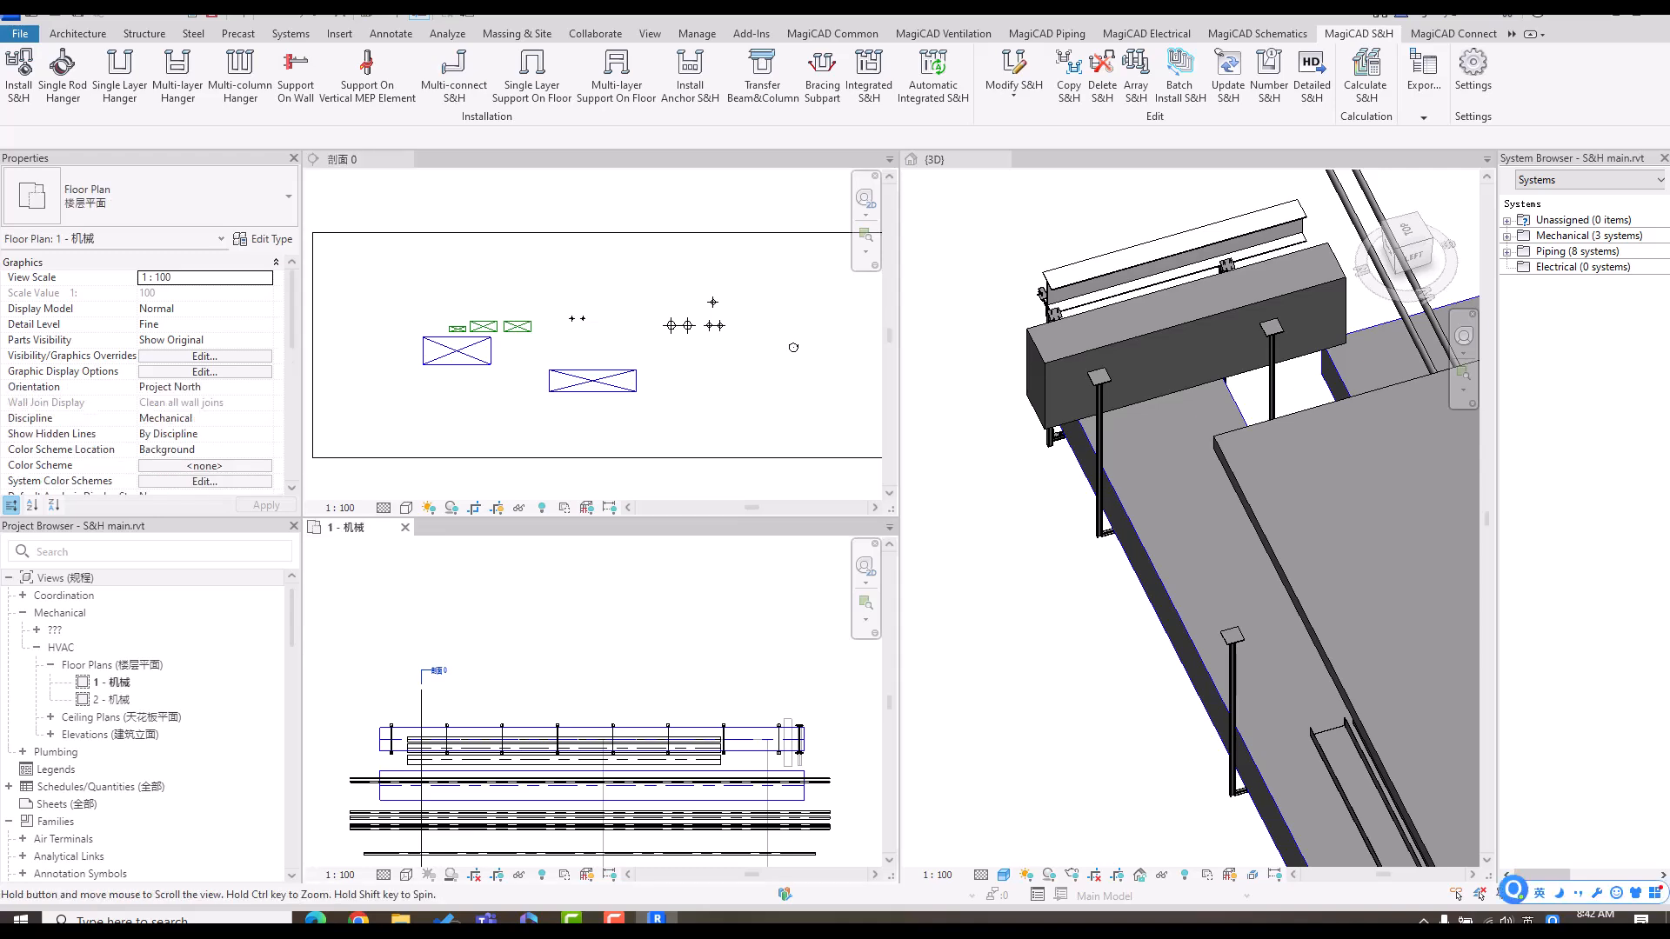
pyautogui.moveTo(609, 666); pyautogui.dragTo(607, 591, button='middle')
pyautogui.click(1026, 565)
pyautogui.scroll(-5, 1029, 592)
pyautogui.moveTo(1029, 592); pyautogui.dragTo(931, 335, button='middle')
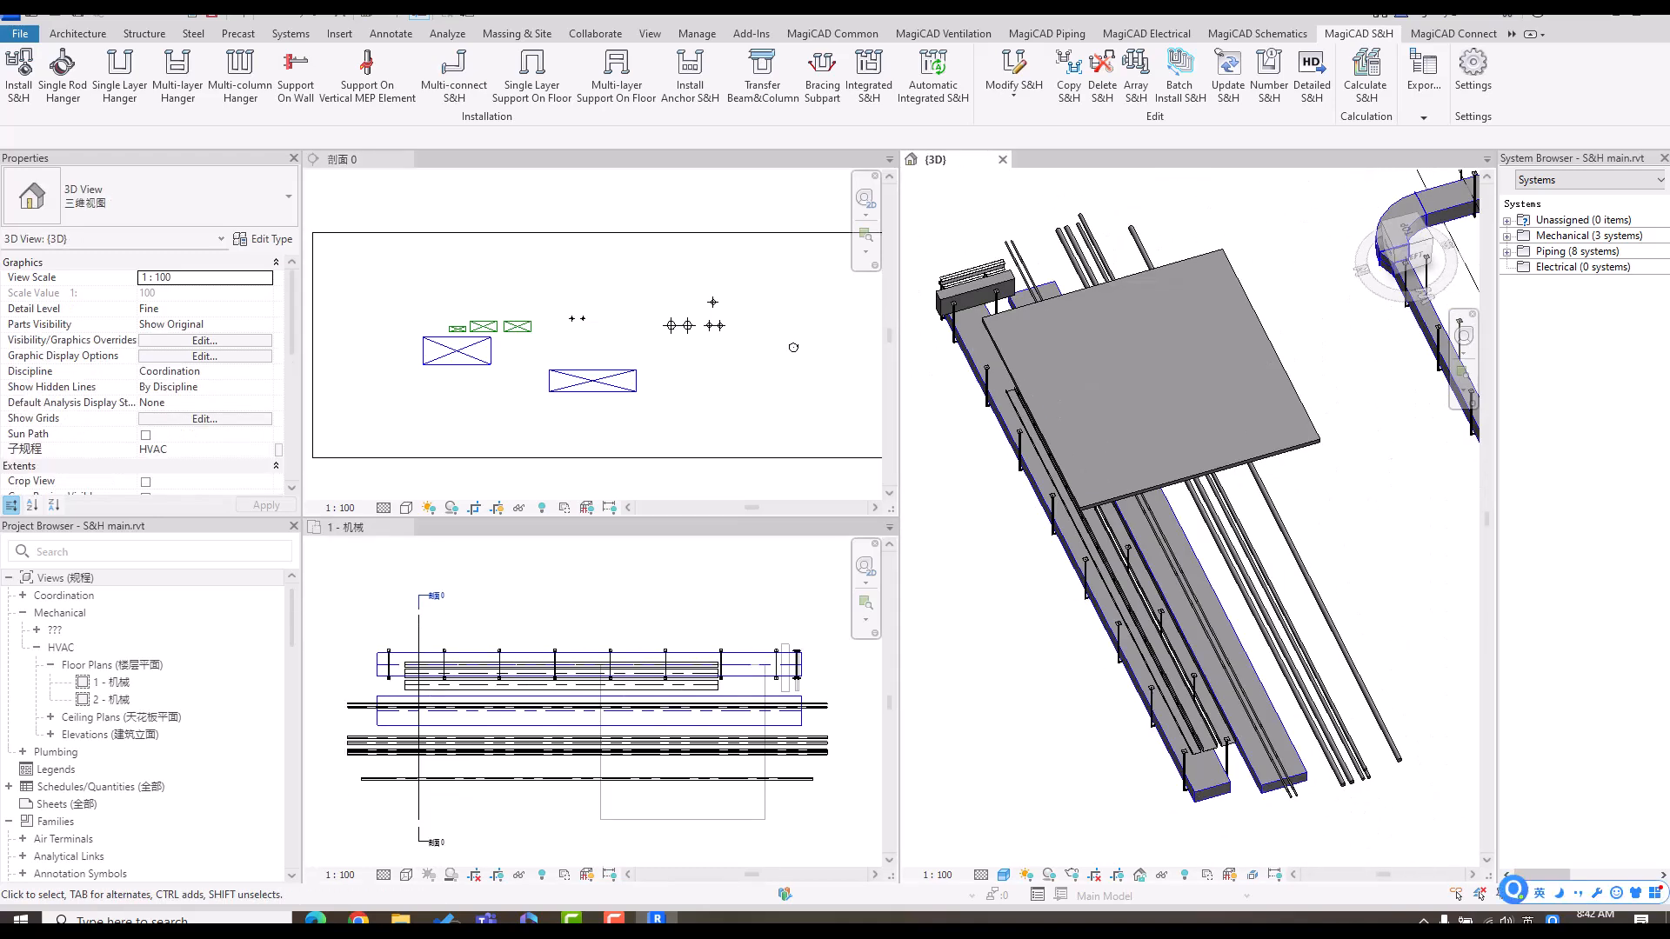
pyautogui.click(626, 422)
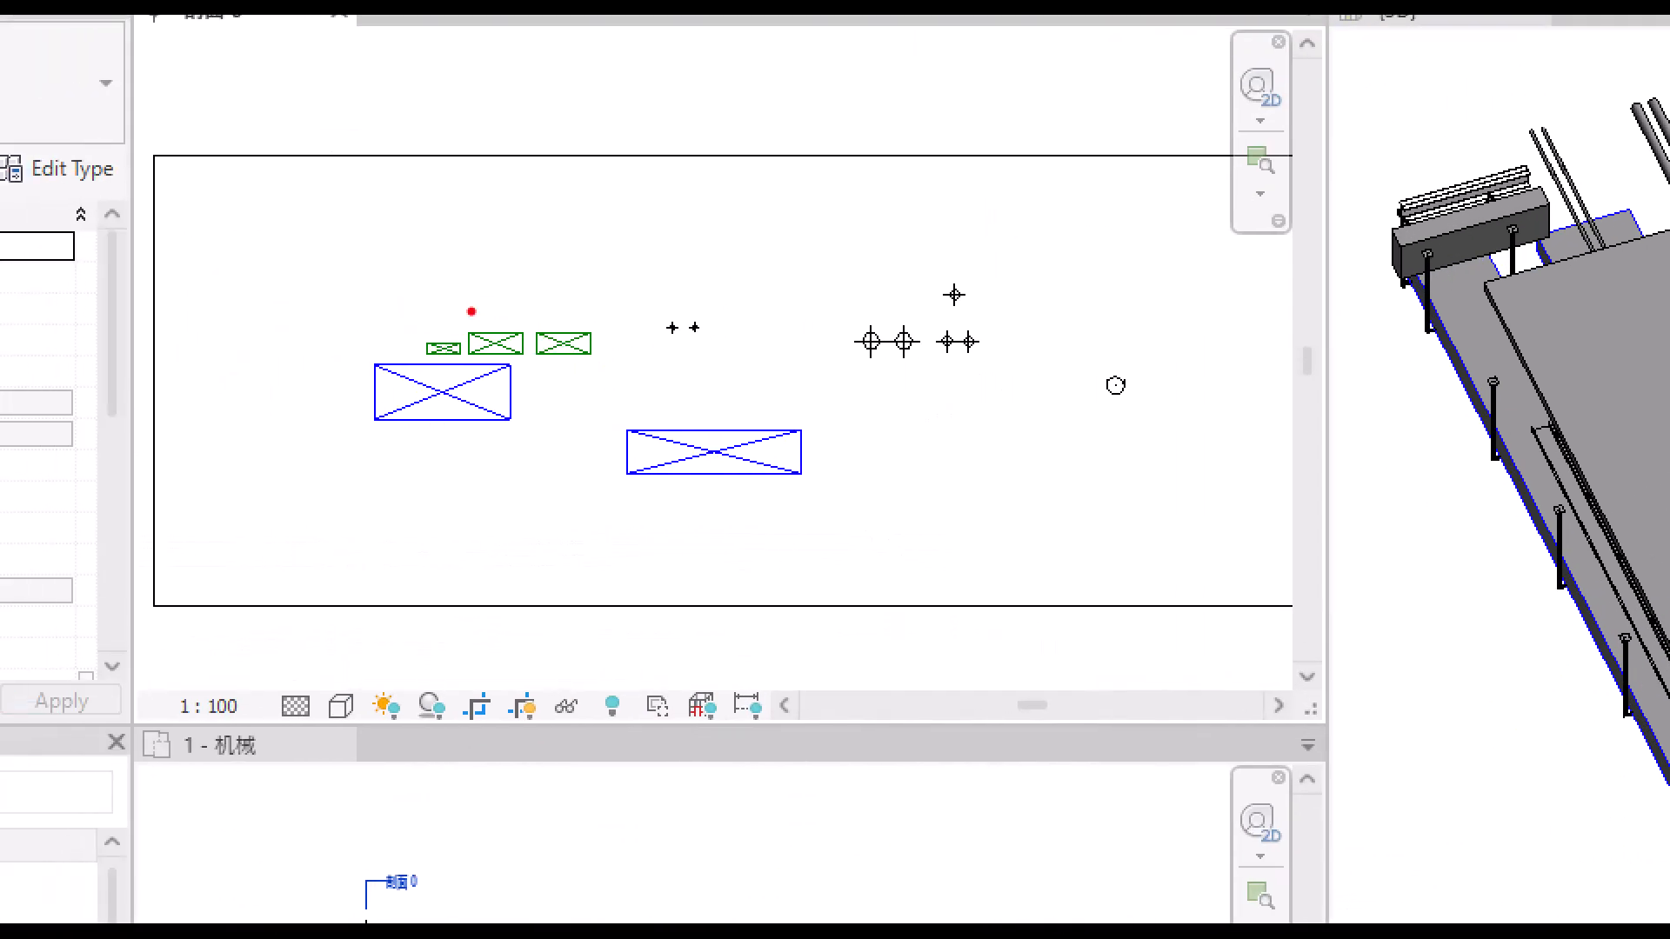
pyautogui.moveTo(615, 168)
pyautogui.mouseDown()
pyautogui.moveTo(610, 502)
pyautogui.moveTo(805, 482)
pyautogui.mouseUp()
pyautogui.moveTo(818, 167); pyautogui.dragTo(821, 524)
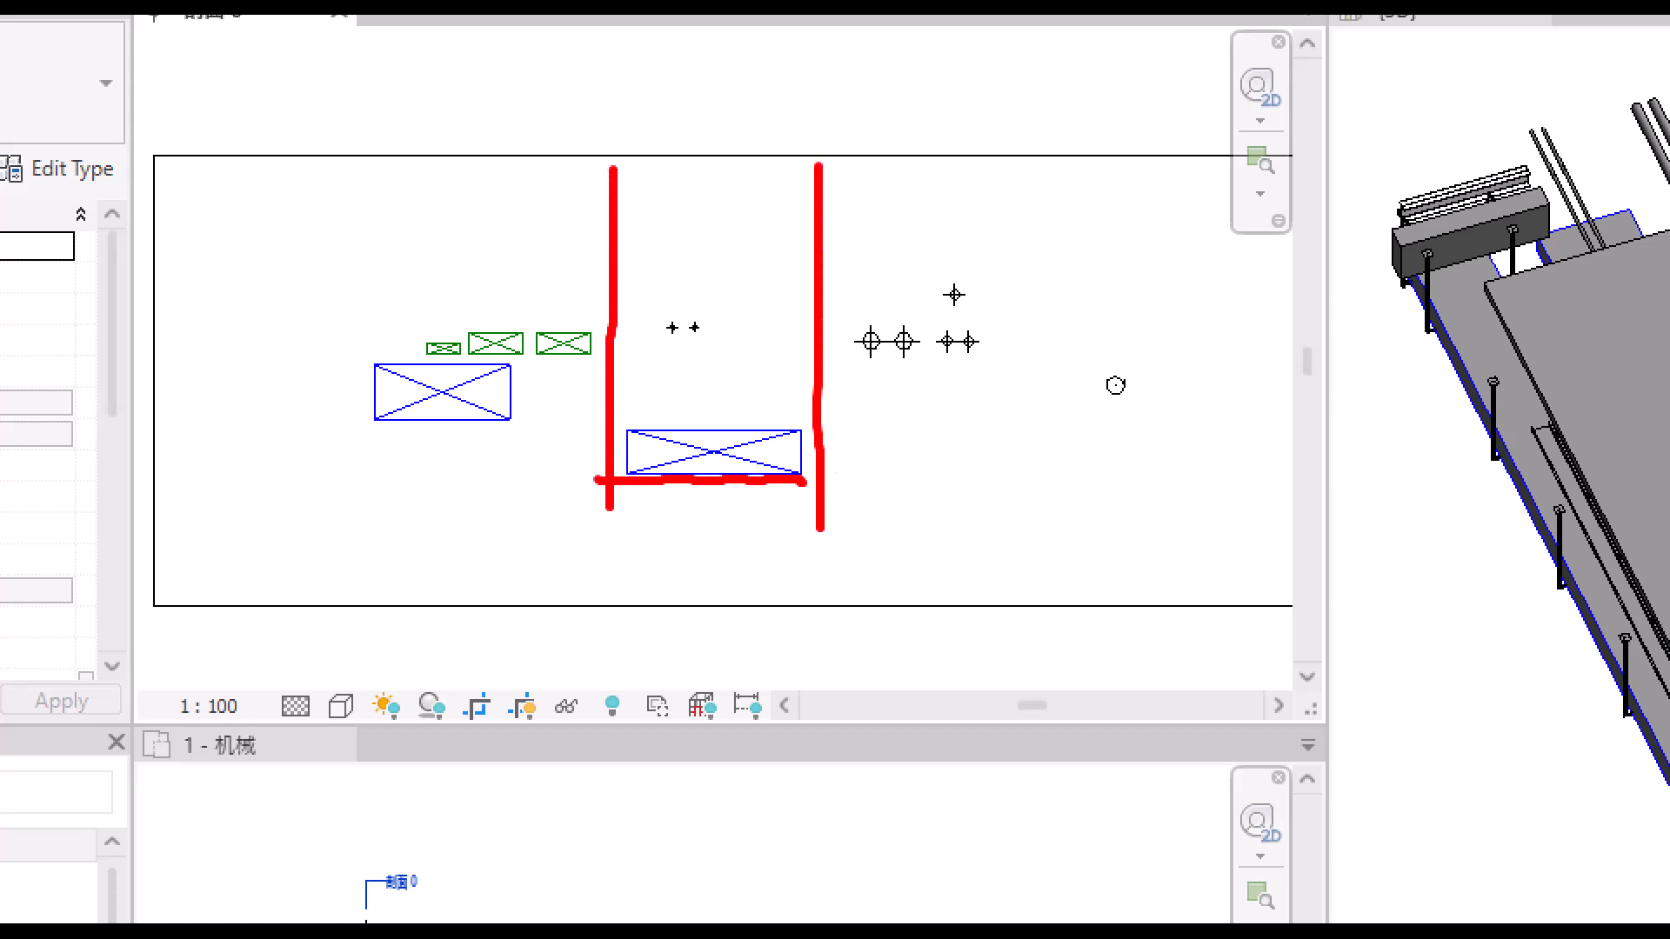
pyautogui.moveTo(826, 372); pyautogui.dragTo(1027, 368)
pyautogui.moveTo(1029, 161); pyautogui.dragTo(1021, 386)
pyautogui.moveTo(358, 431); pyautogui.dragTo(609, 424)
pyautogui.moveTo(347, 157); pyautogui.dragTo(340, 420)
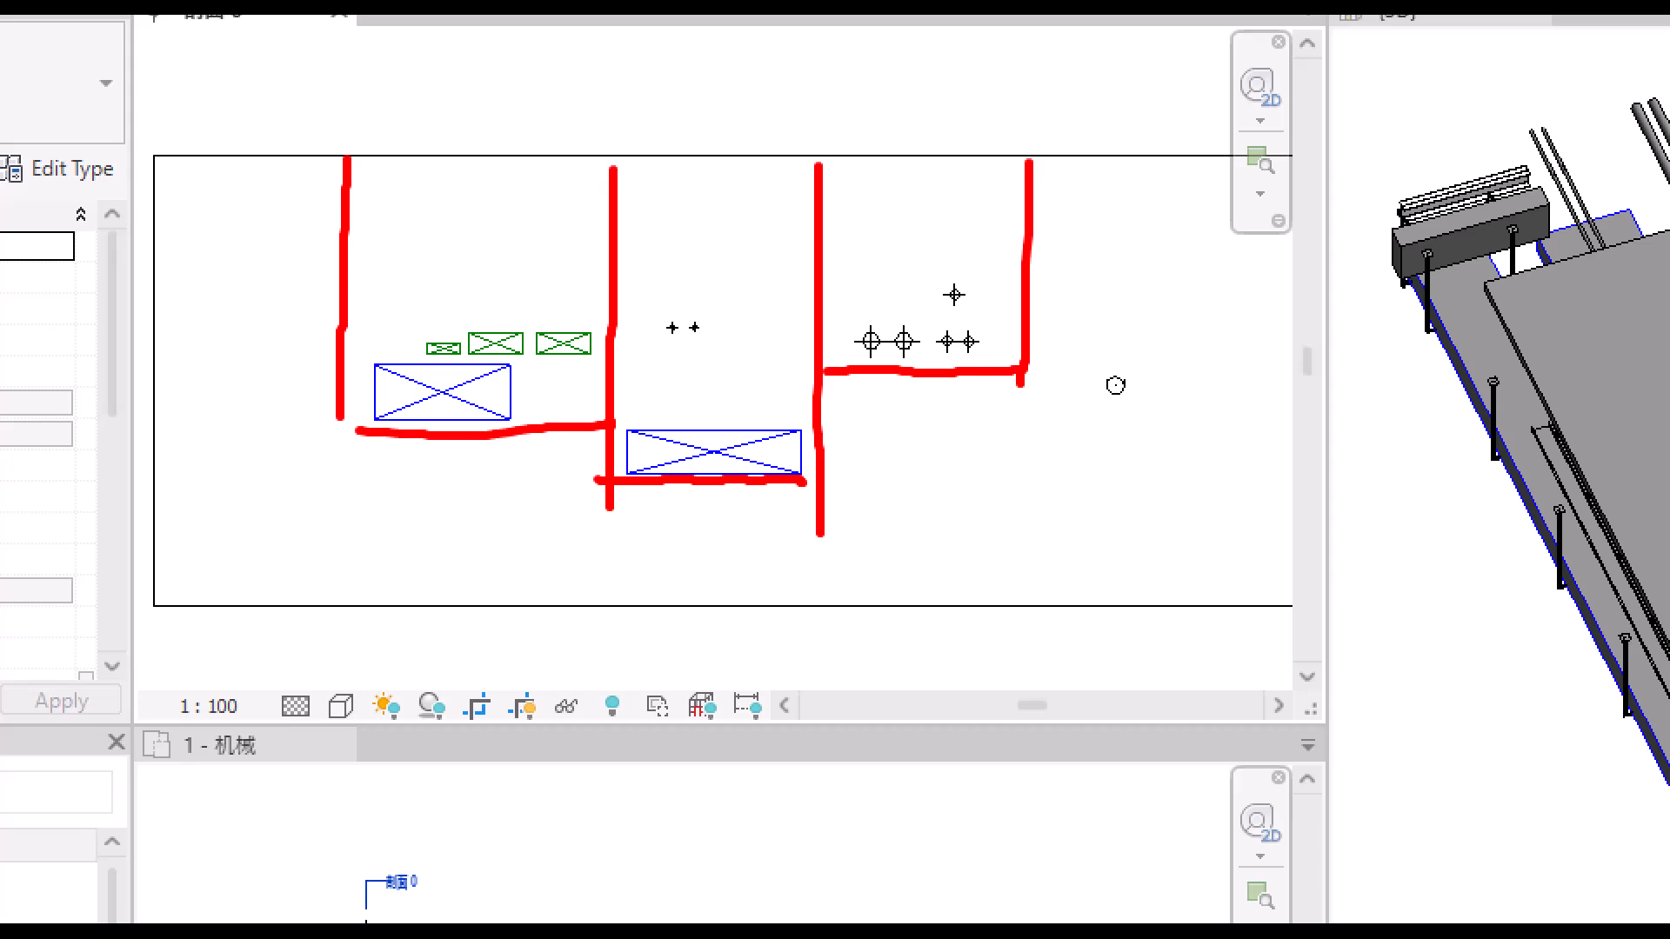
pyautogui.moveTo(358, 354); pyautogui.dragTo(614, 366)
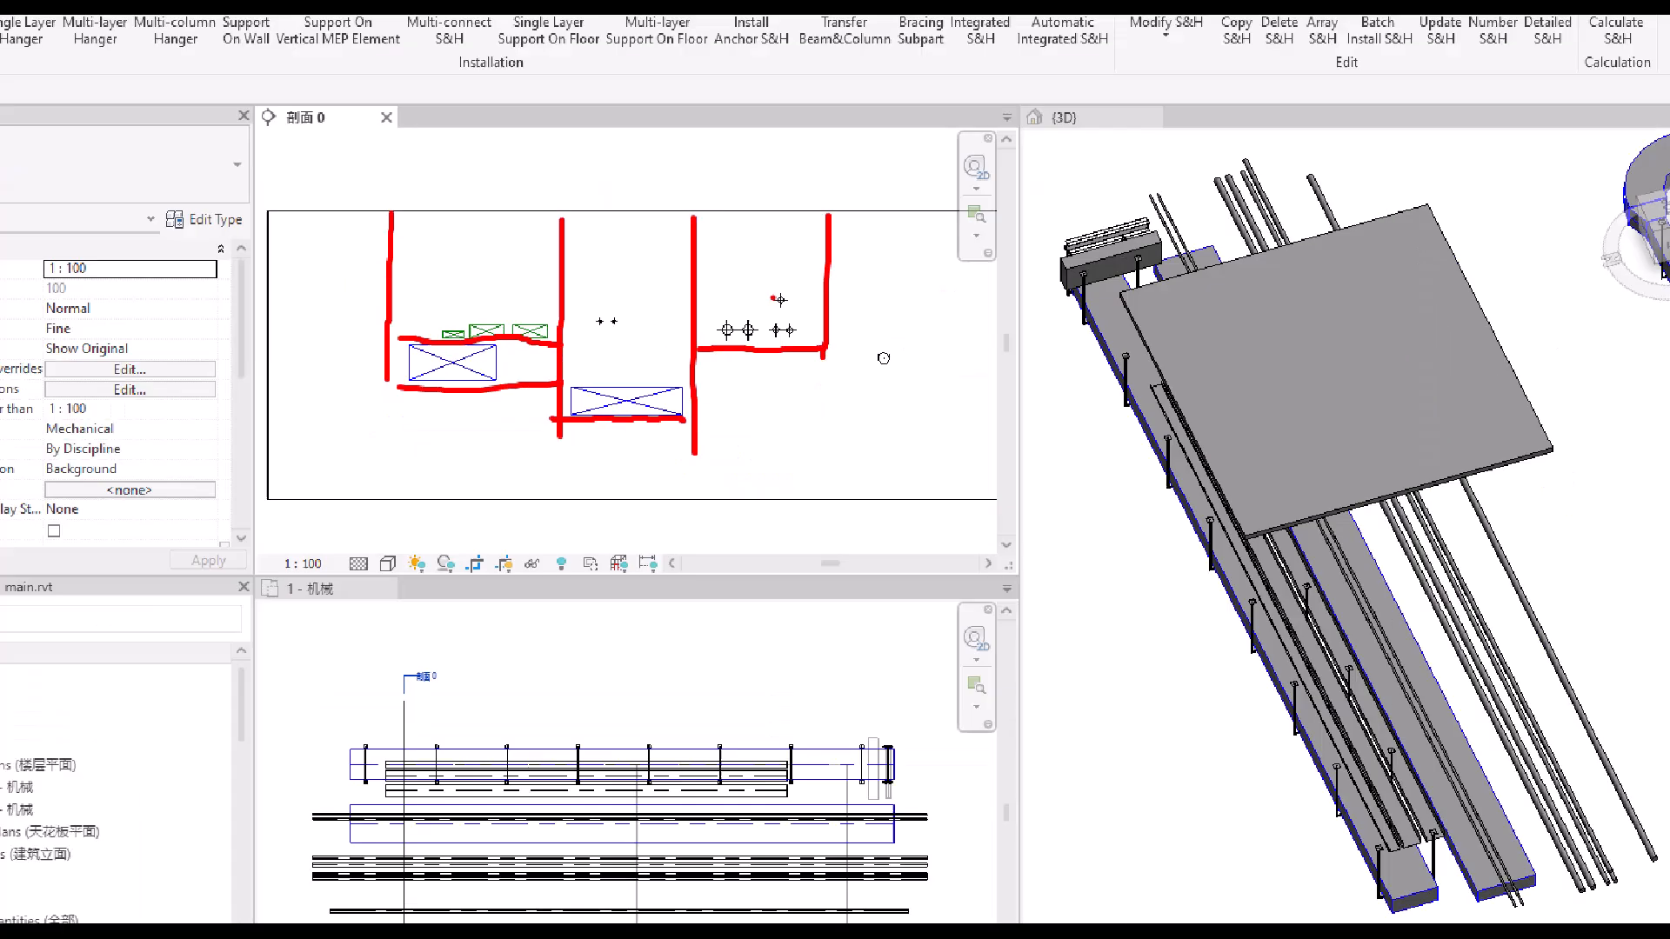
pyautogui.press('Escape')
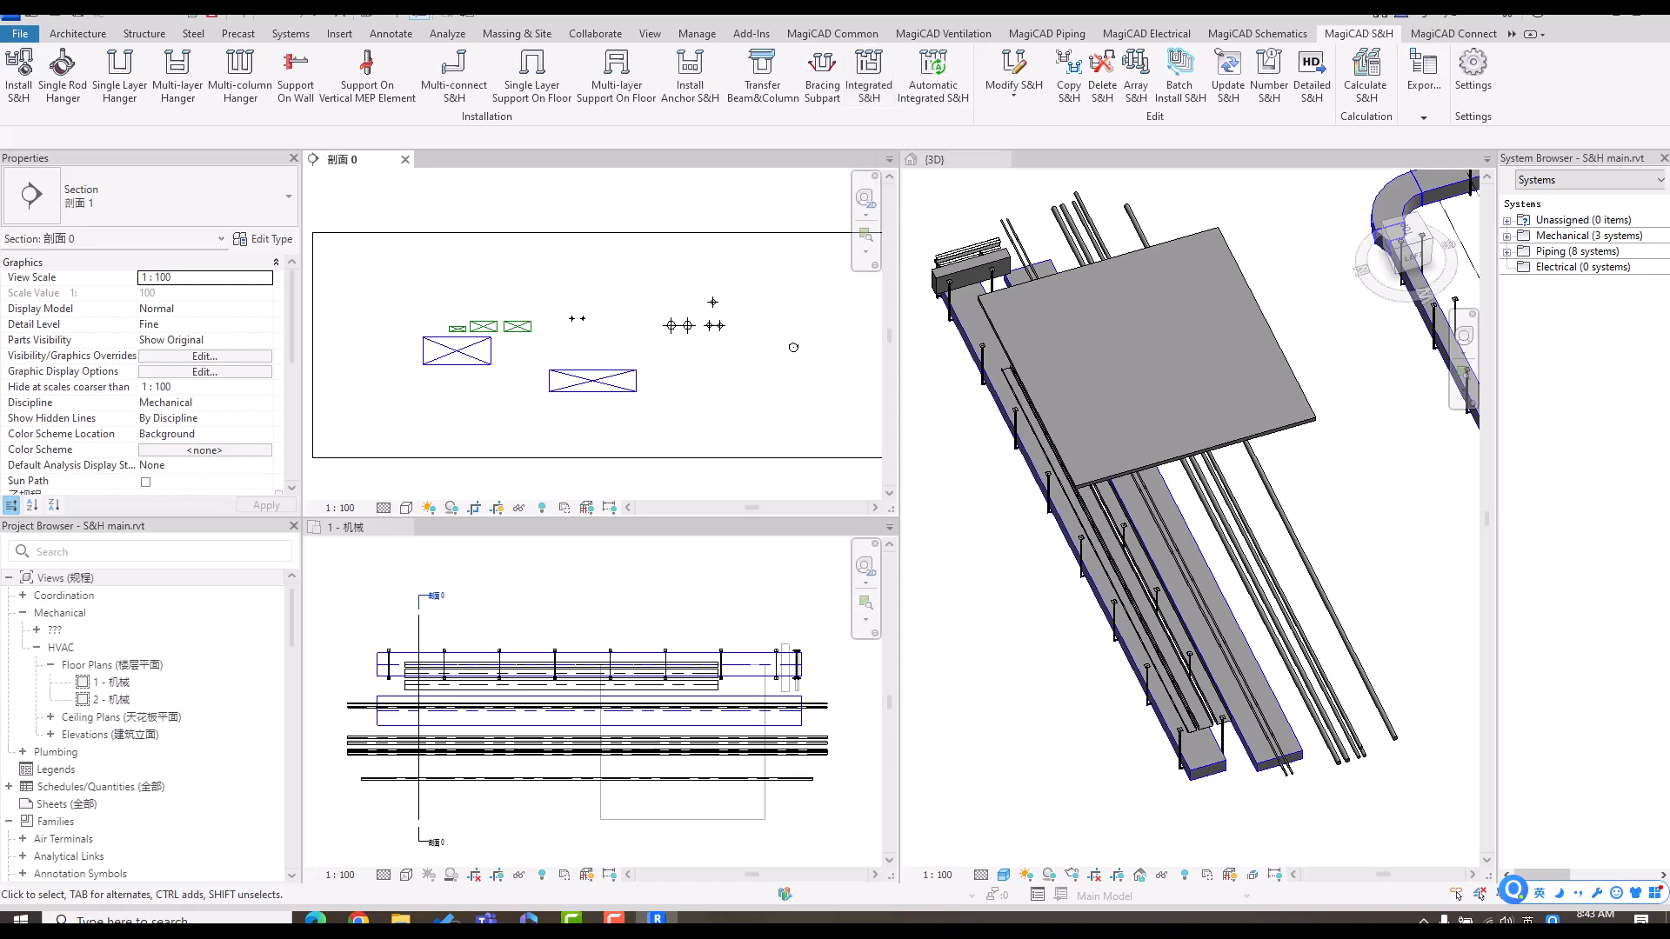
# - Install the Generic-C channel steel double-layer hanger generi_CAN_HH220_2xC_2xC on the middle duct and two pipes above it, and change the section's visual style
pyautogui.scroll(1, 580, 310)
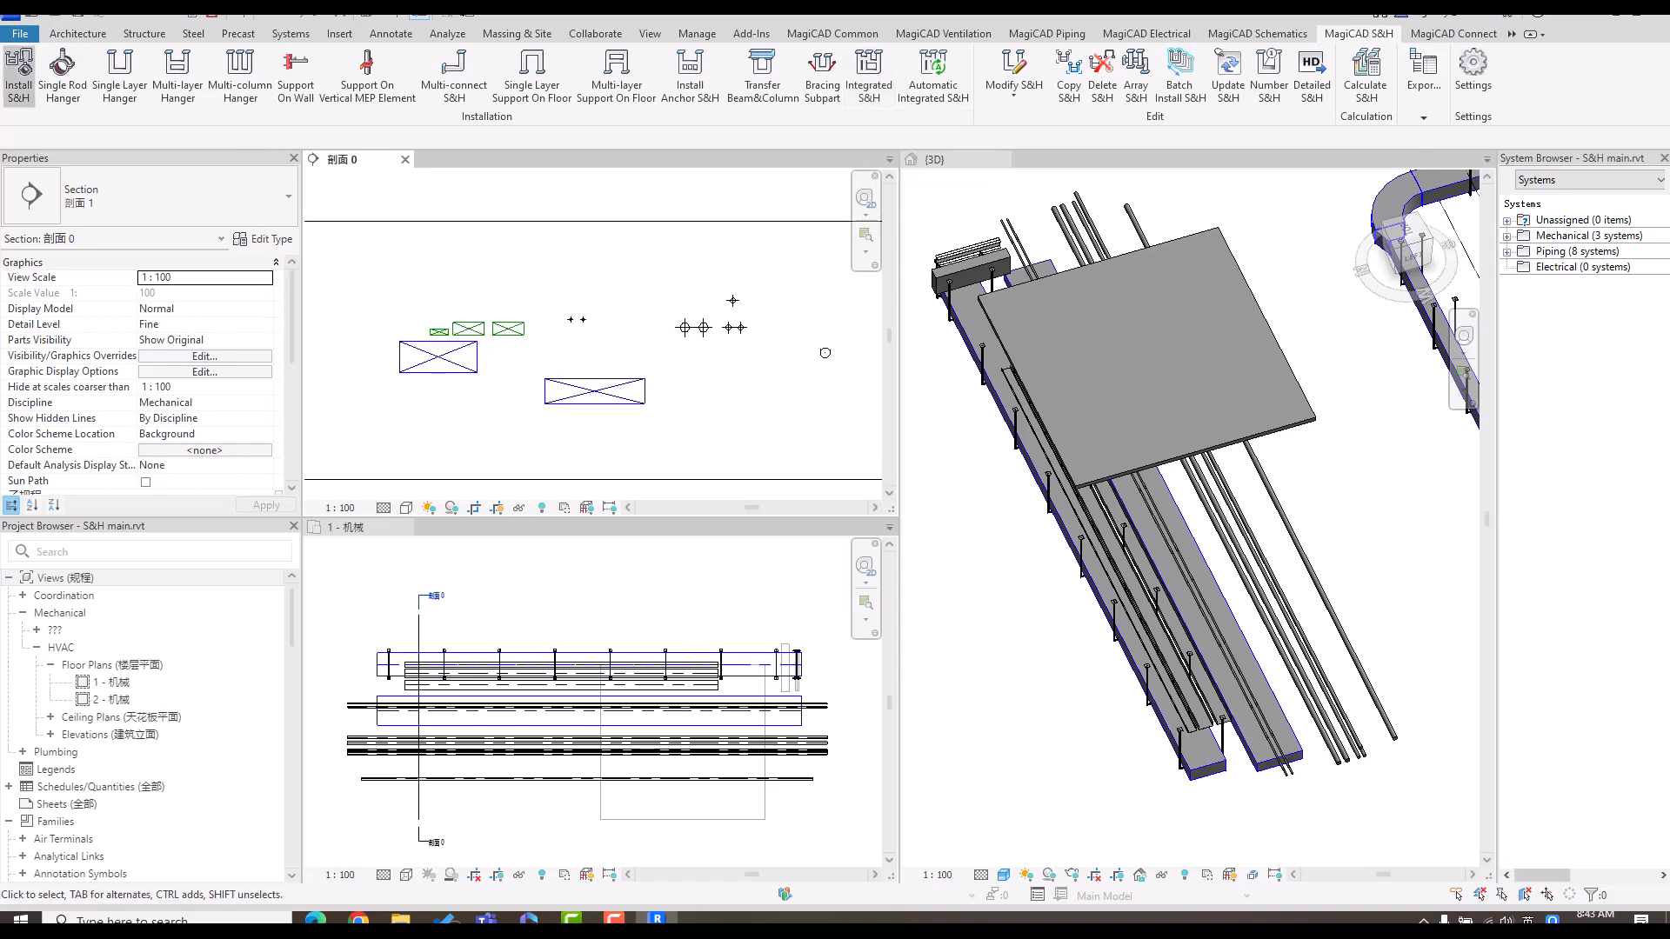
pyautogui.click(19, 69)
pyautogui.click(595, 391)
pyautogui.moveTo(520, 245); pyautogui.dragTo(680, 446)
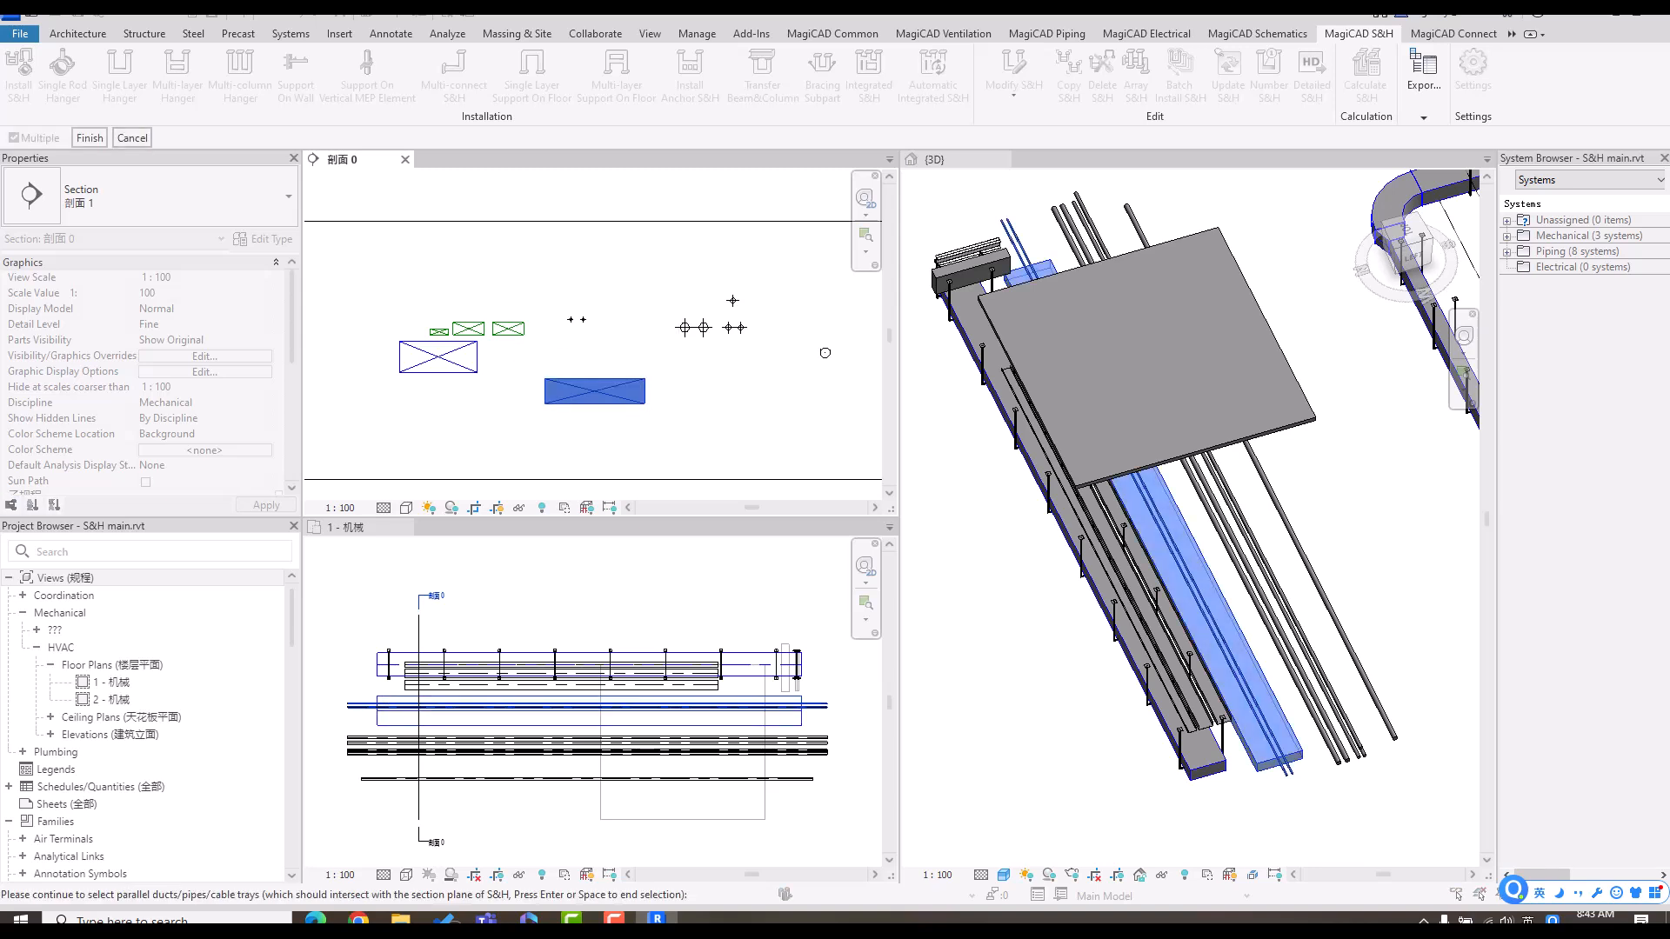
pyautogui.press('Return')
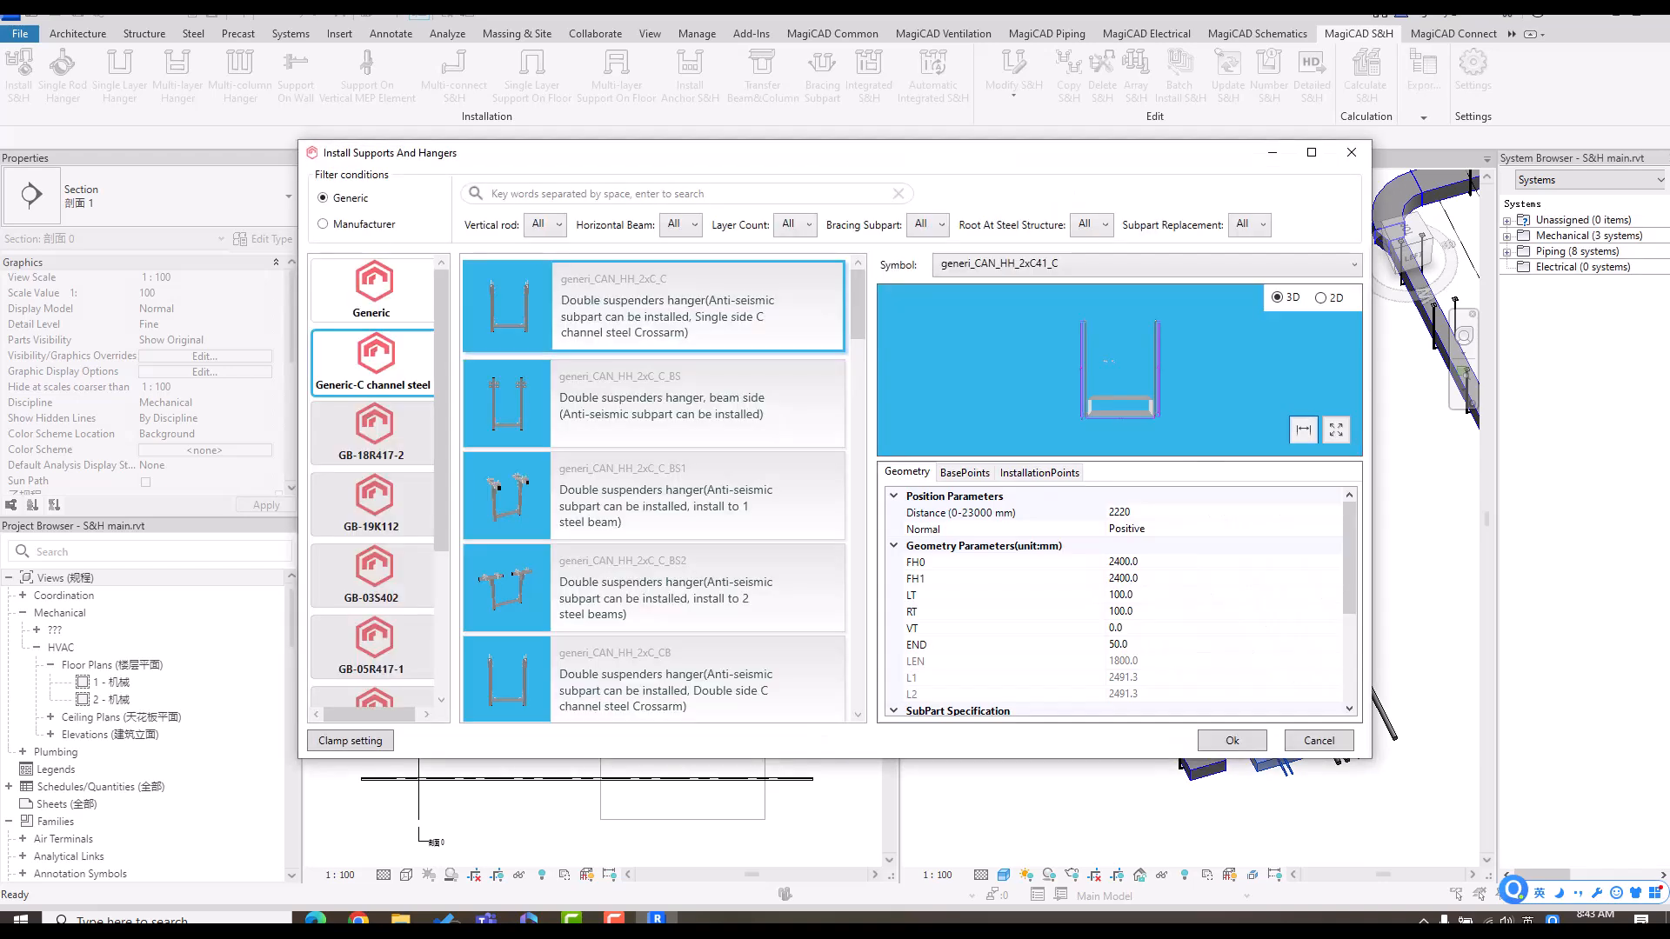
pyautogui.moveTo(858, 304); pyautogui.dragTo(857, 382)
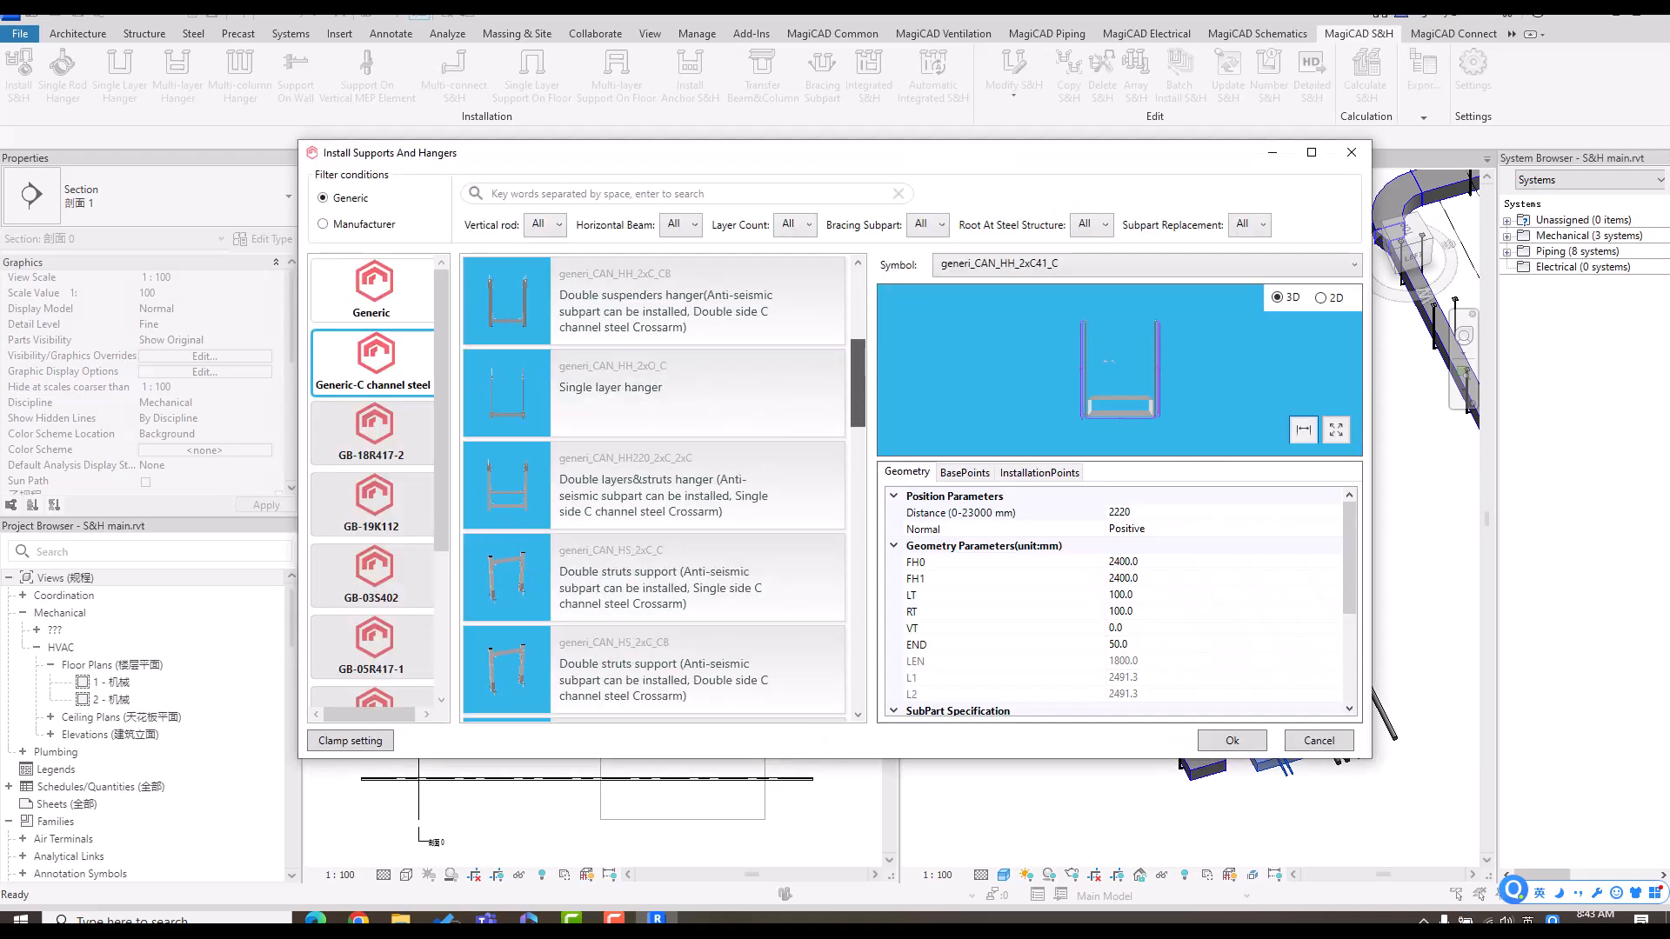
pyautogui.click(654, 486)
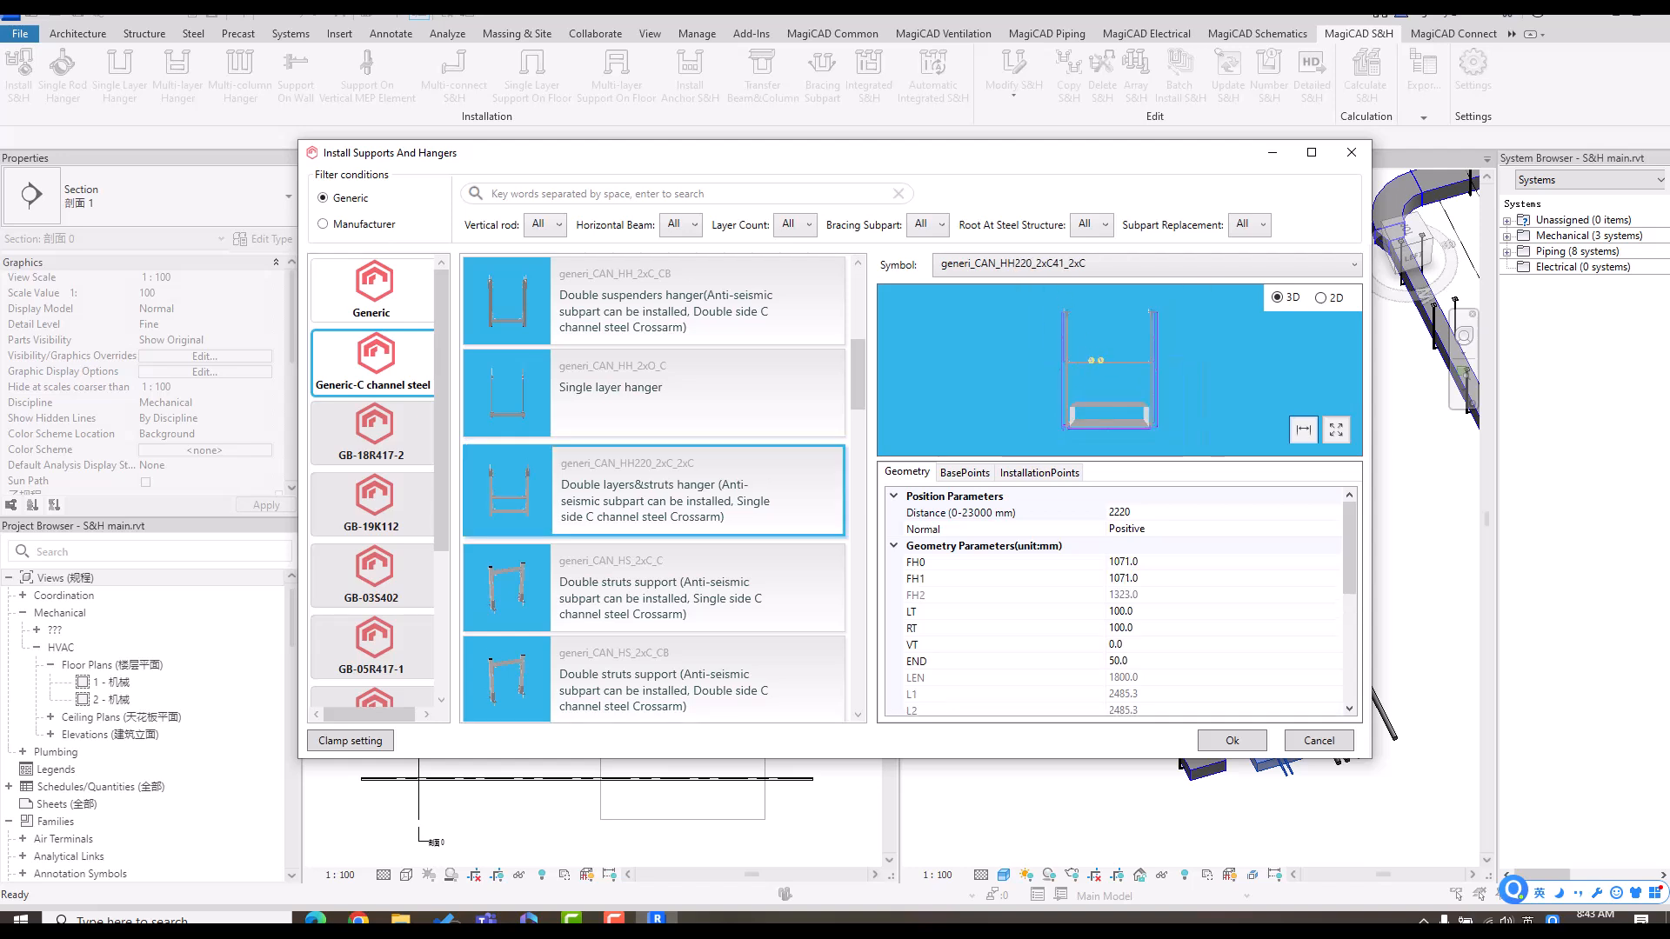
pyautogui.moveTo(1349, 548); pyautogui.dragTo(1349, 657)
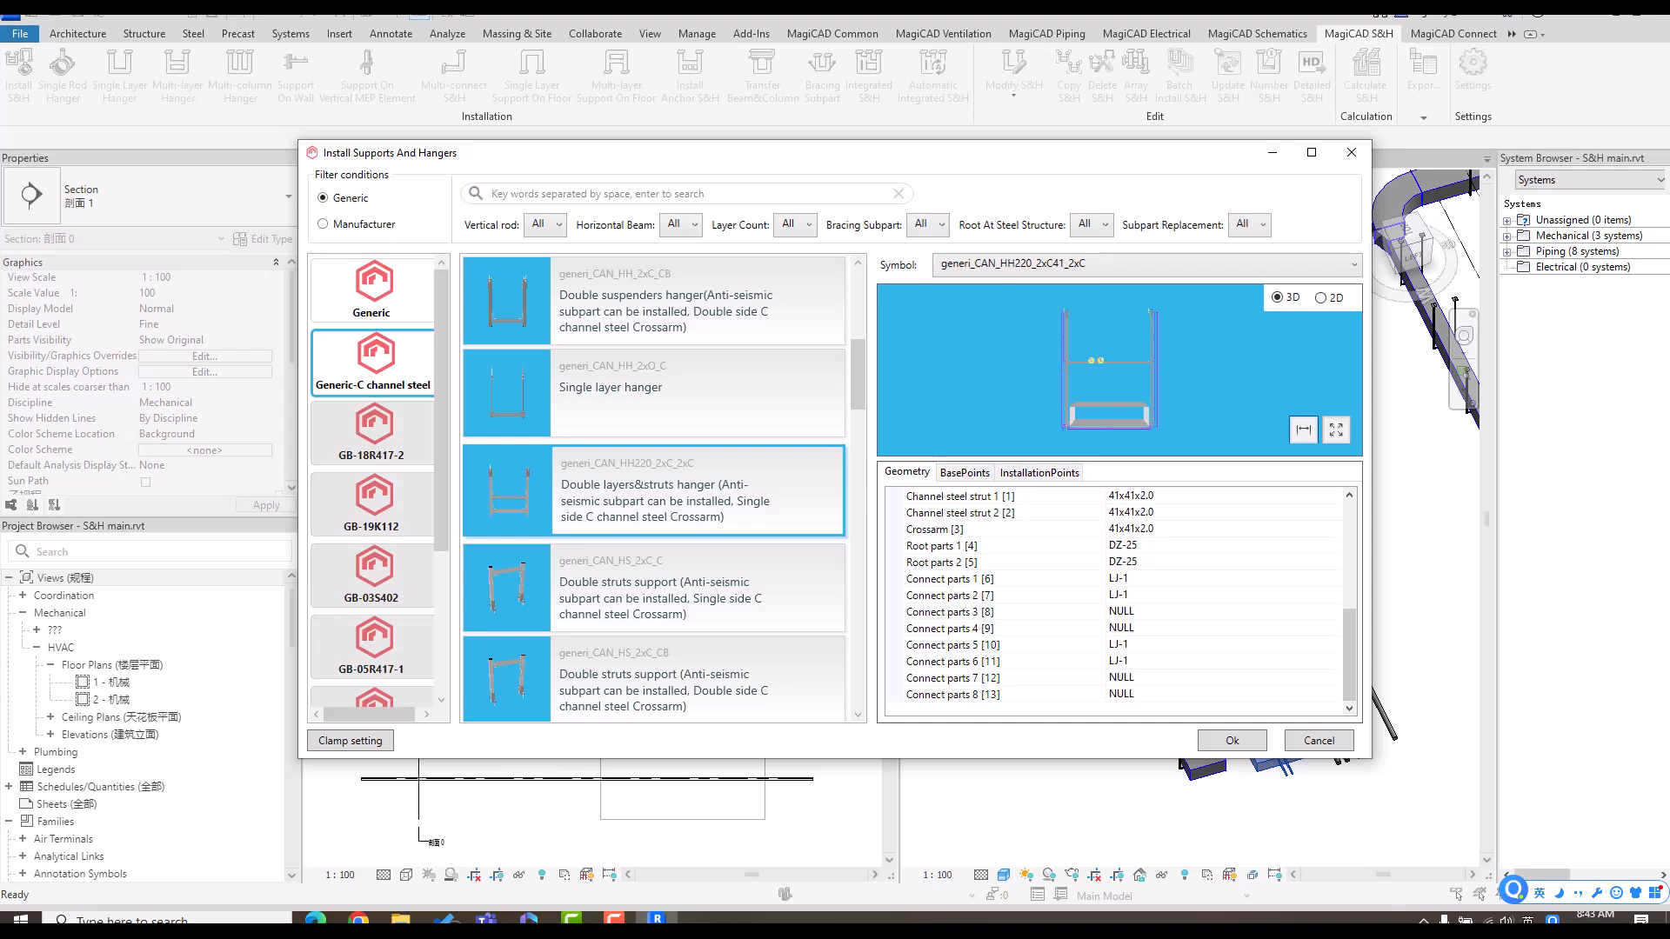
pyautogui.click(1232, 740)
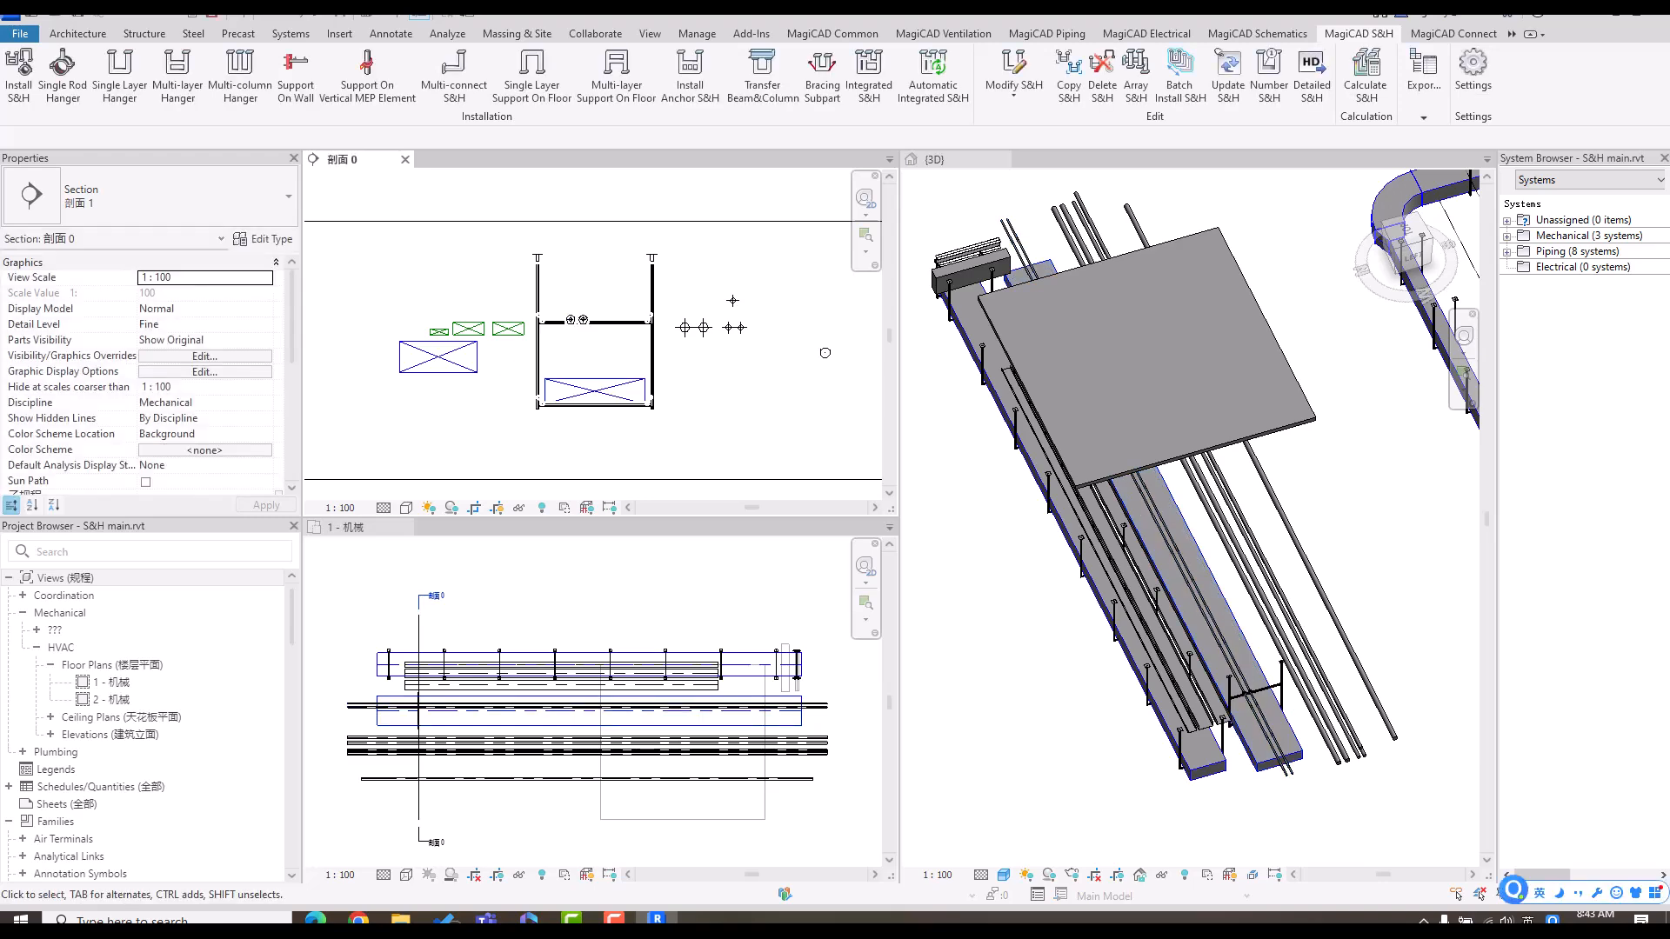
pyautogui.click(406, 508)
pyautogui.click(446, 401)
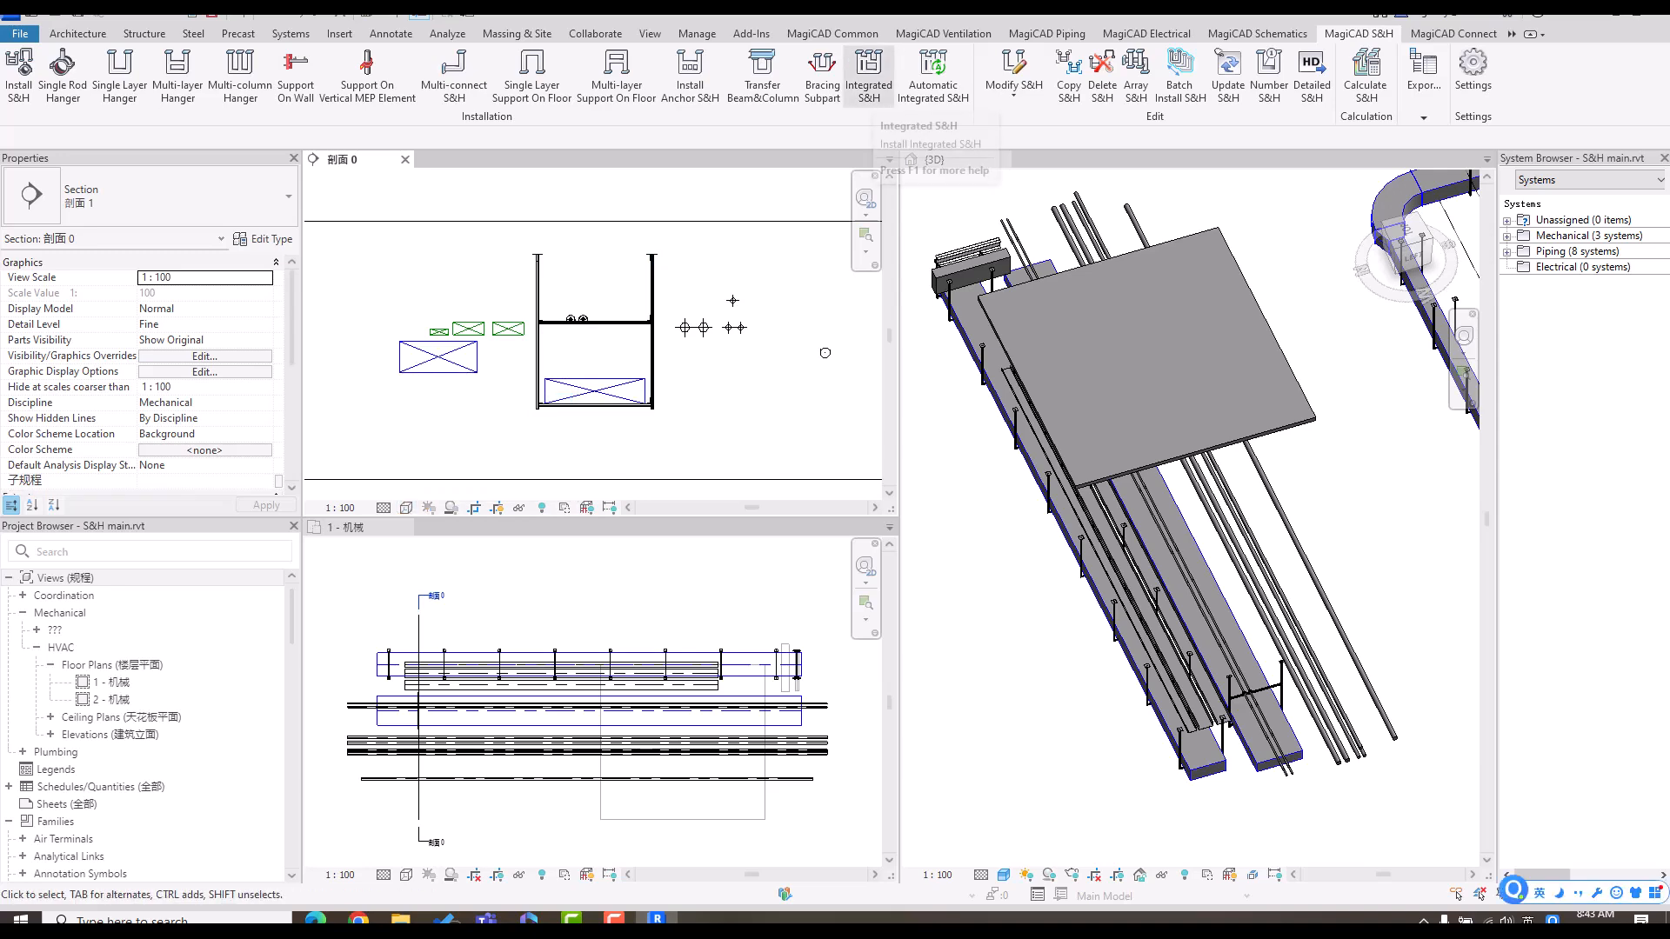
# - Add the L-shape hanger subpart generi_CAN_HH_L_C_C to the new hanger with Integrated S&H, carrying the neighbouring duct and three cable trays
pyautogui.click(868, 74)
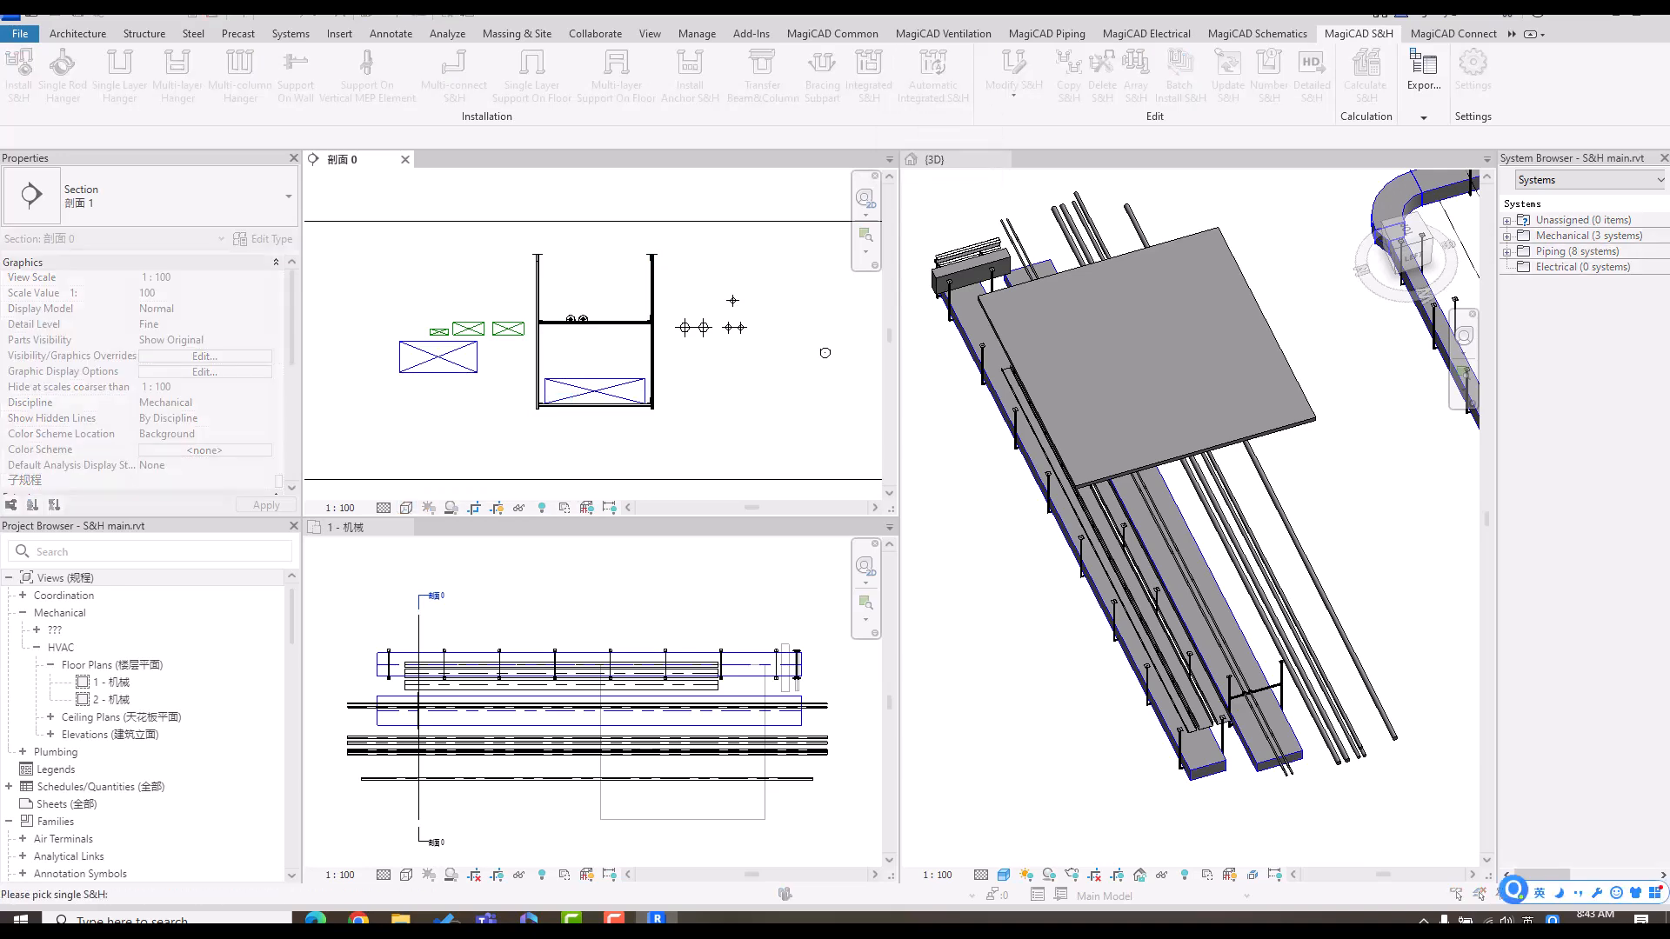
pyautogui.moveTo(356, 252); pyautogui.dragTo(551, 392)
pyautogui.press('Return')
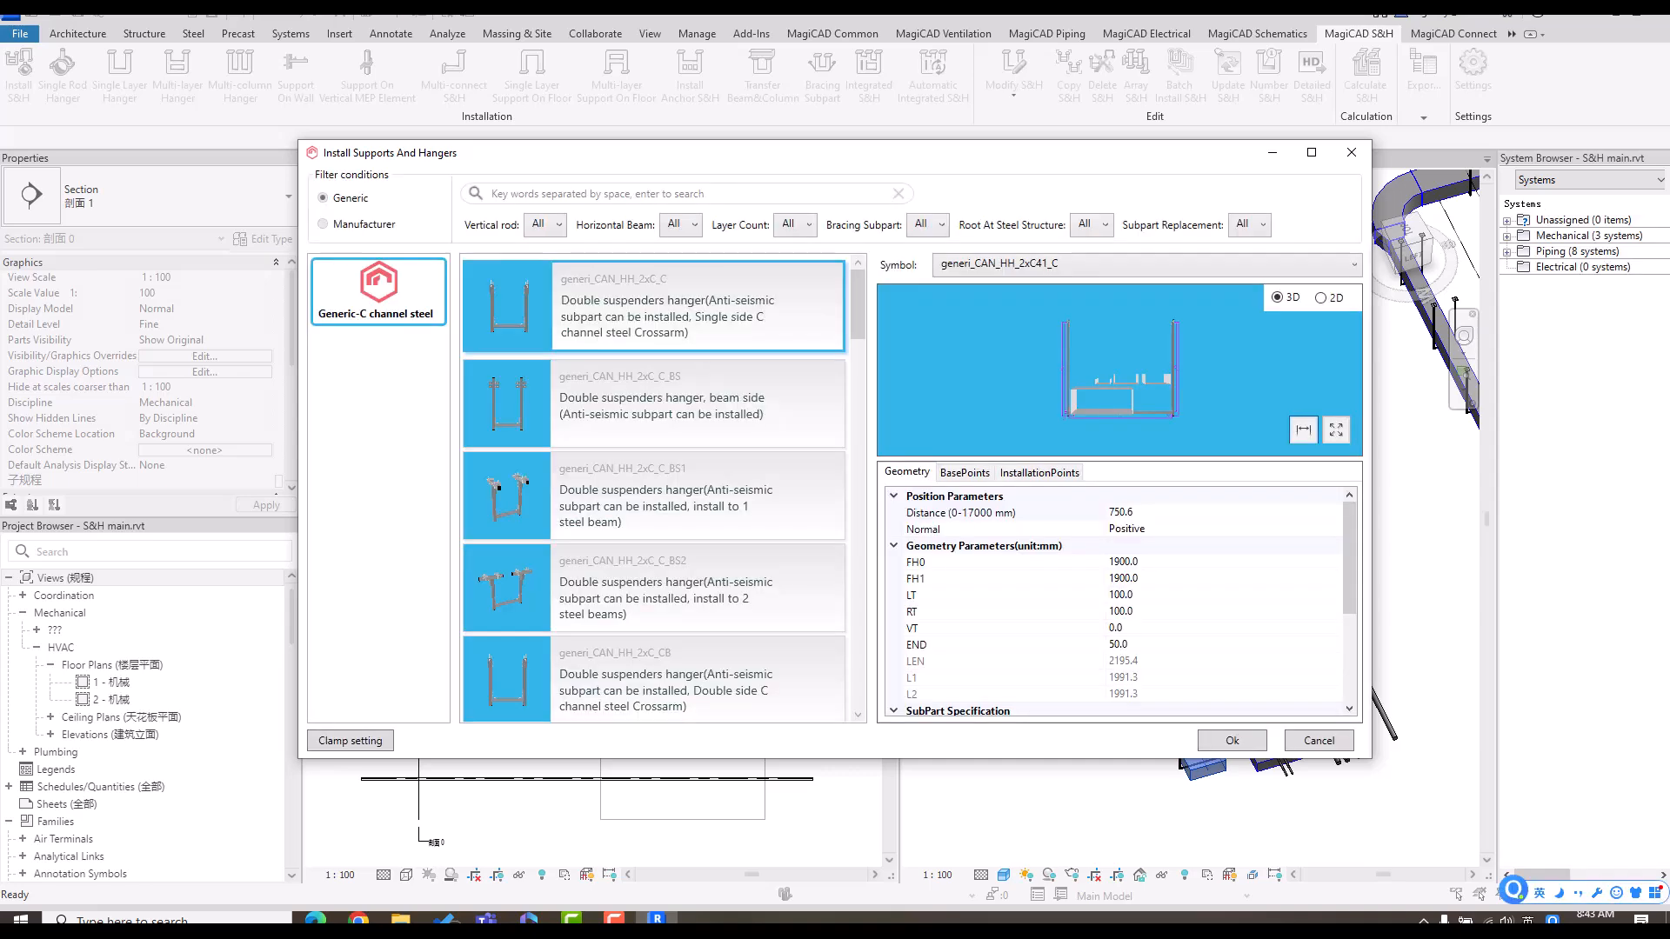
pyautogui.scroll(-10, 654, 487)
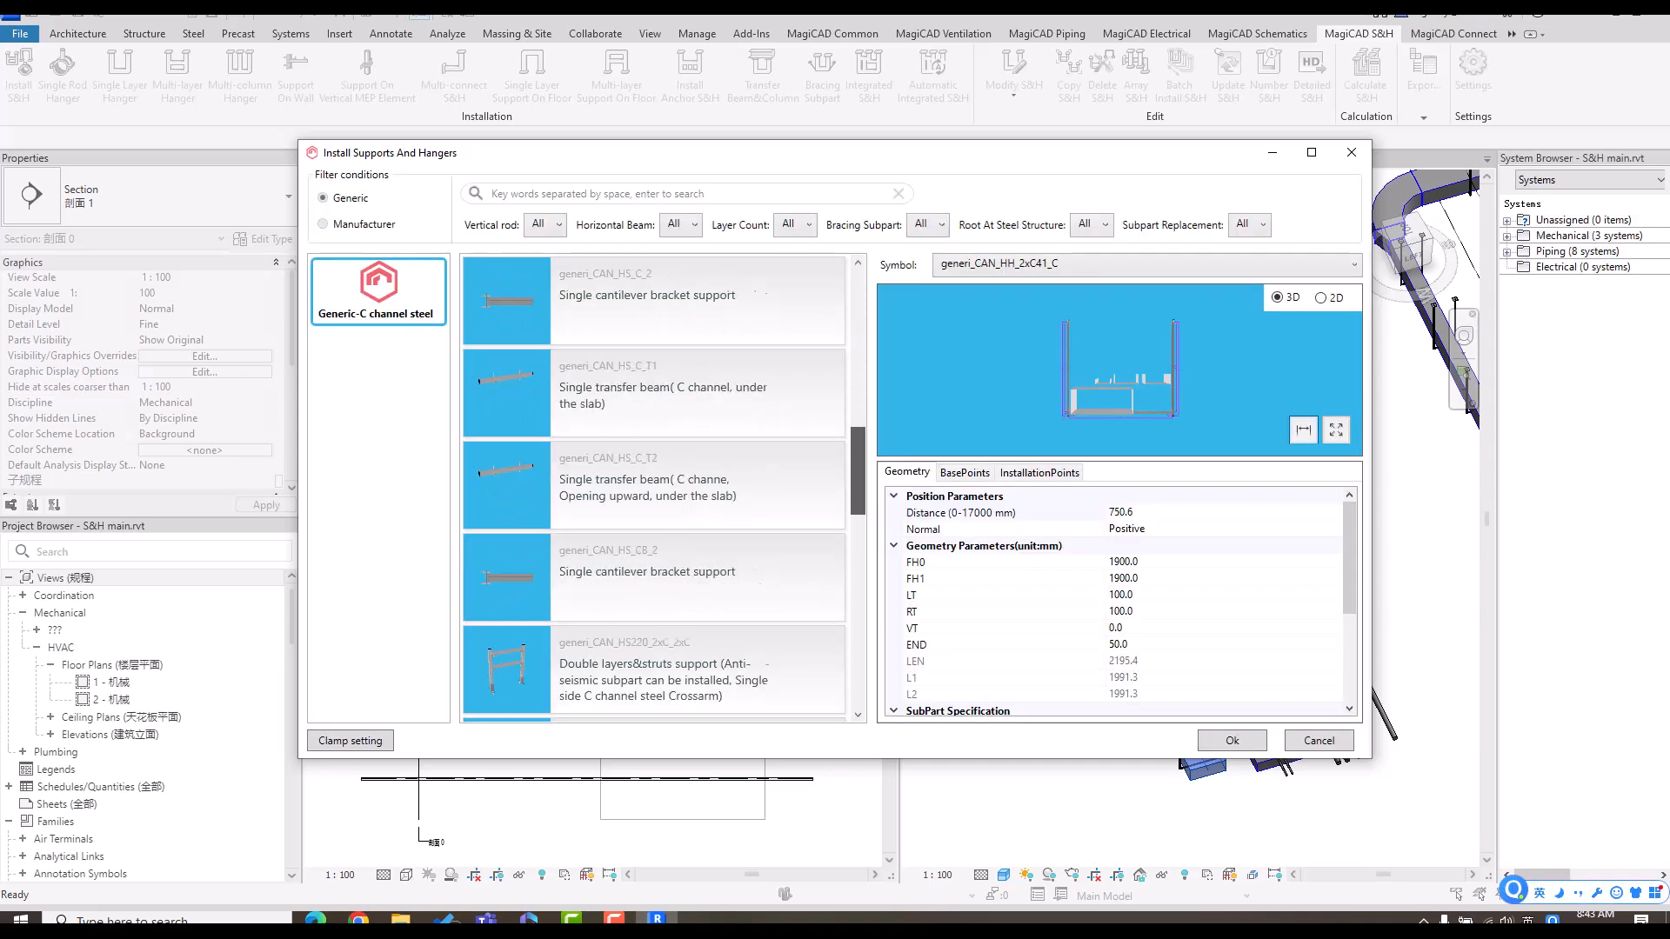
pyautogui.scroll(-5, 654, 487)
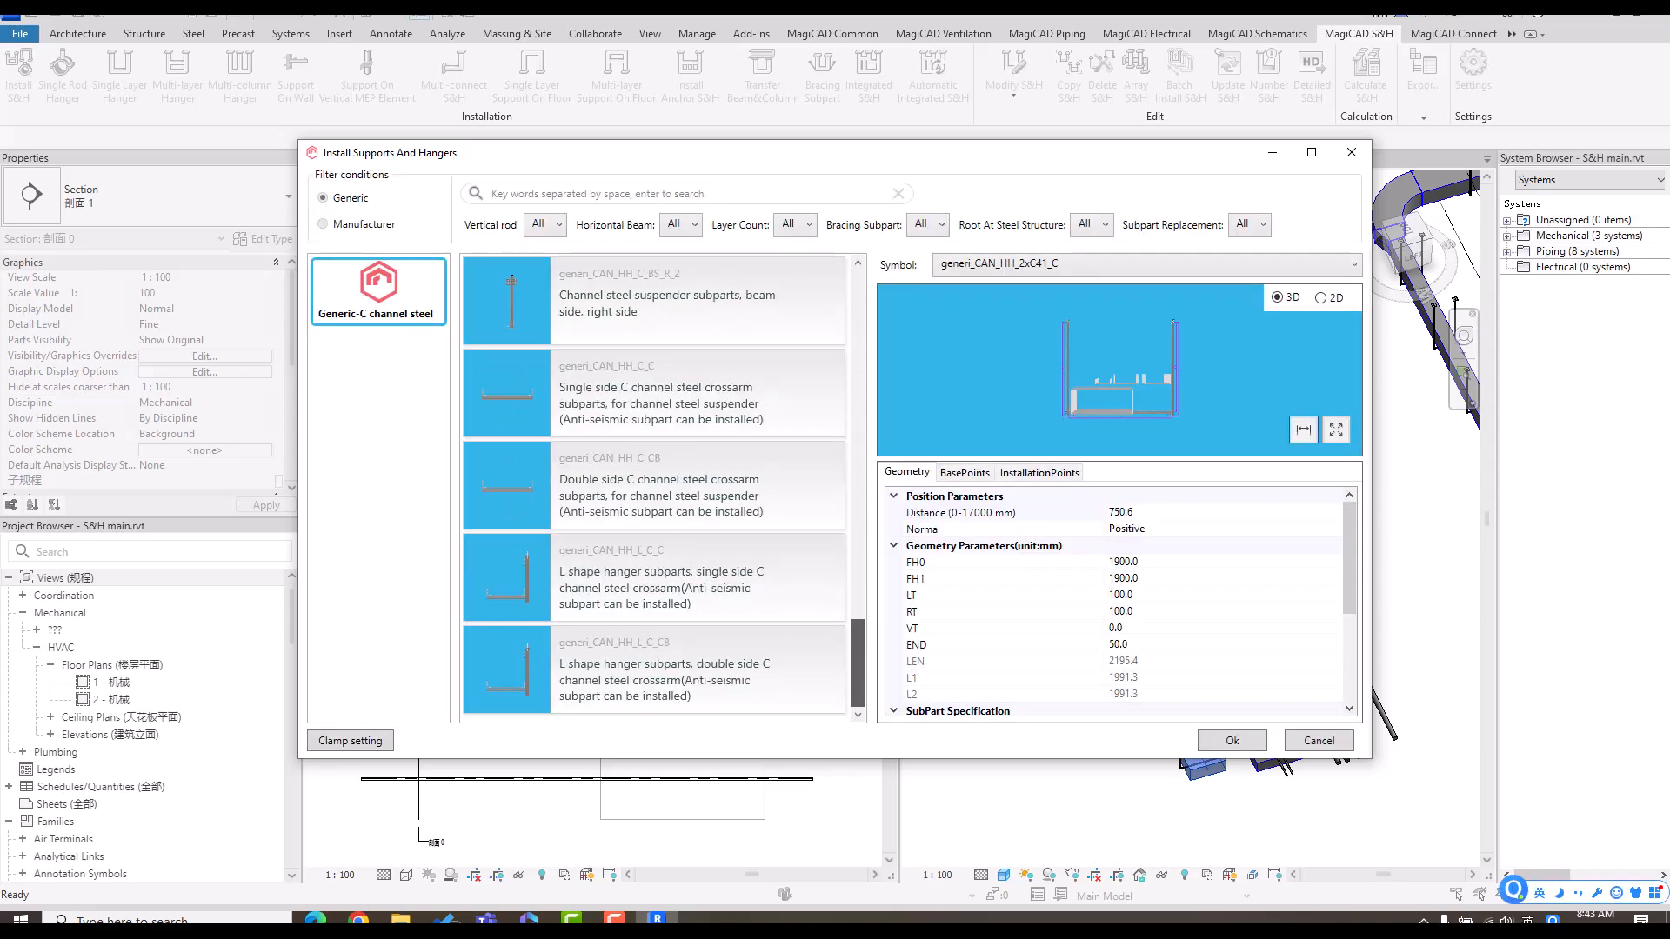
pyautogui.click(654, 578)
pyautogui.scroll(5, 1120, 370)
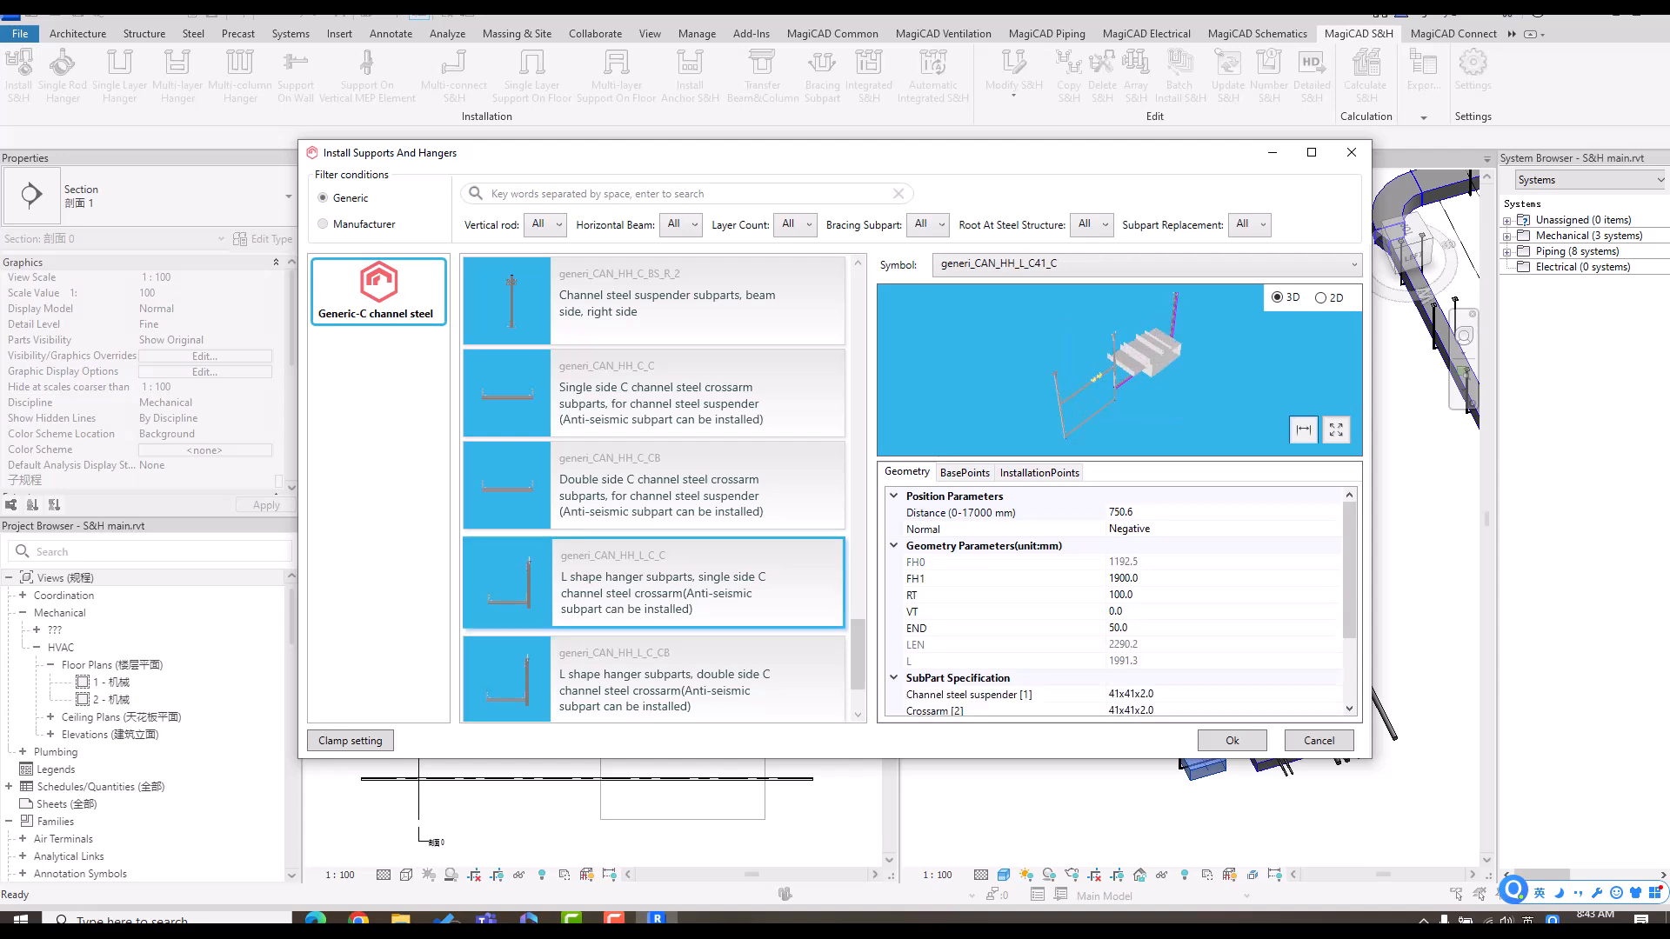
pyautogui.moveTo(1148, 382); pyautogui.dragTo(1113, 334, button='middle')
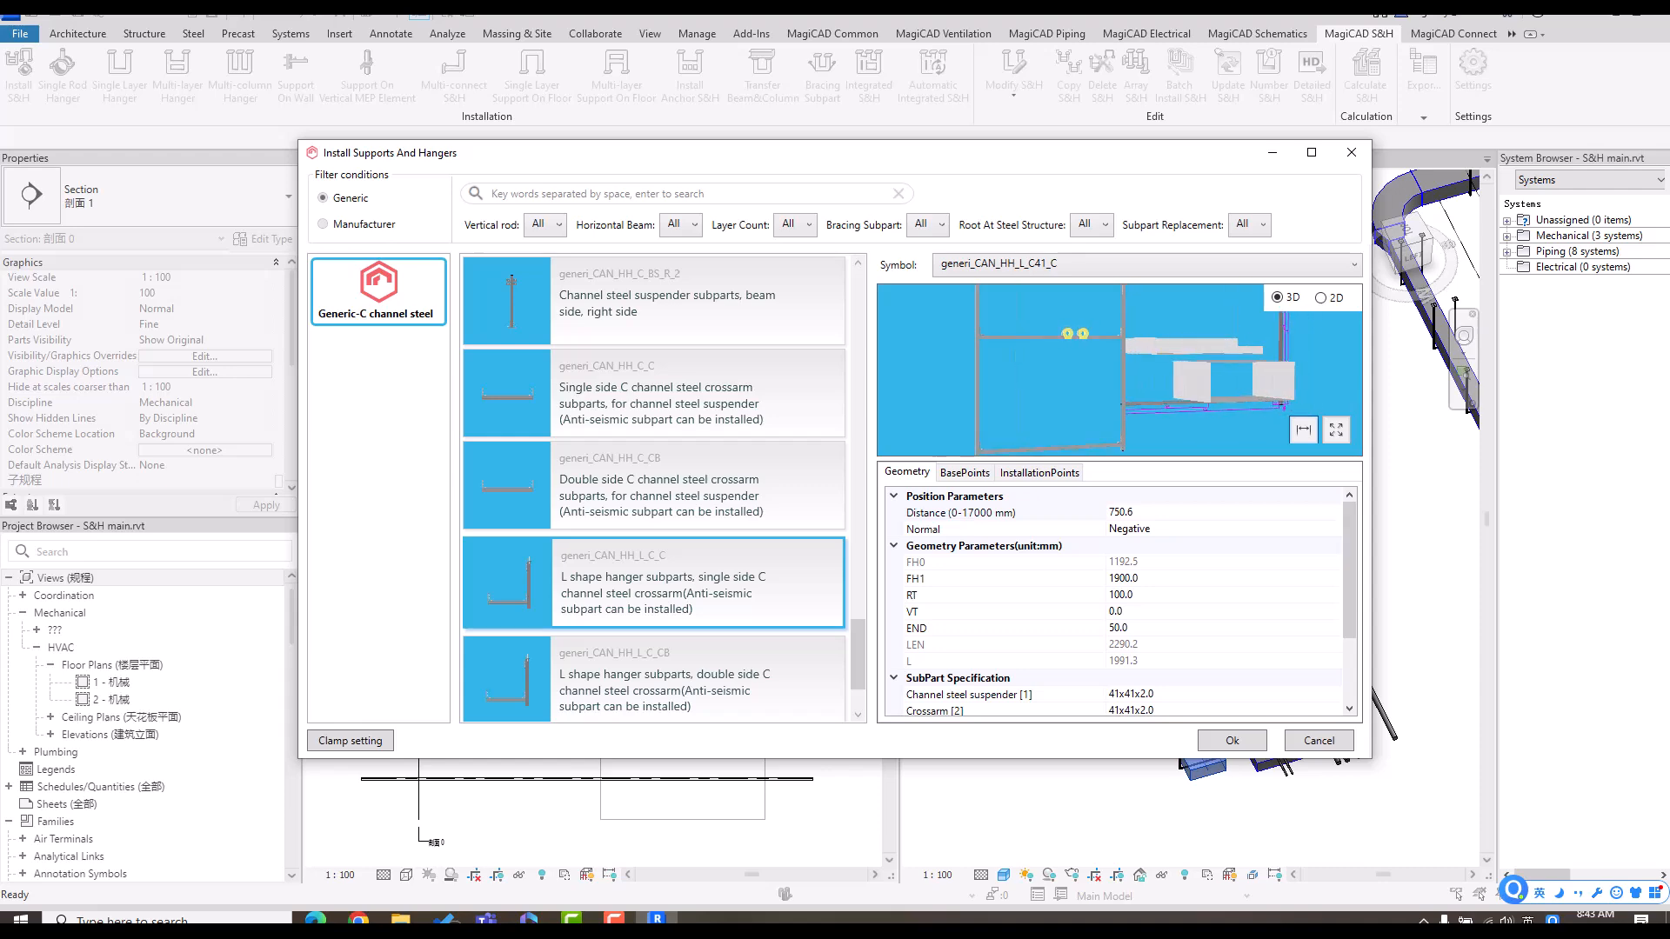
pyautogui.click(1233, 741)
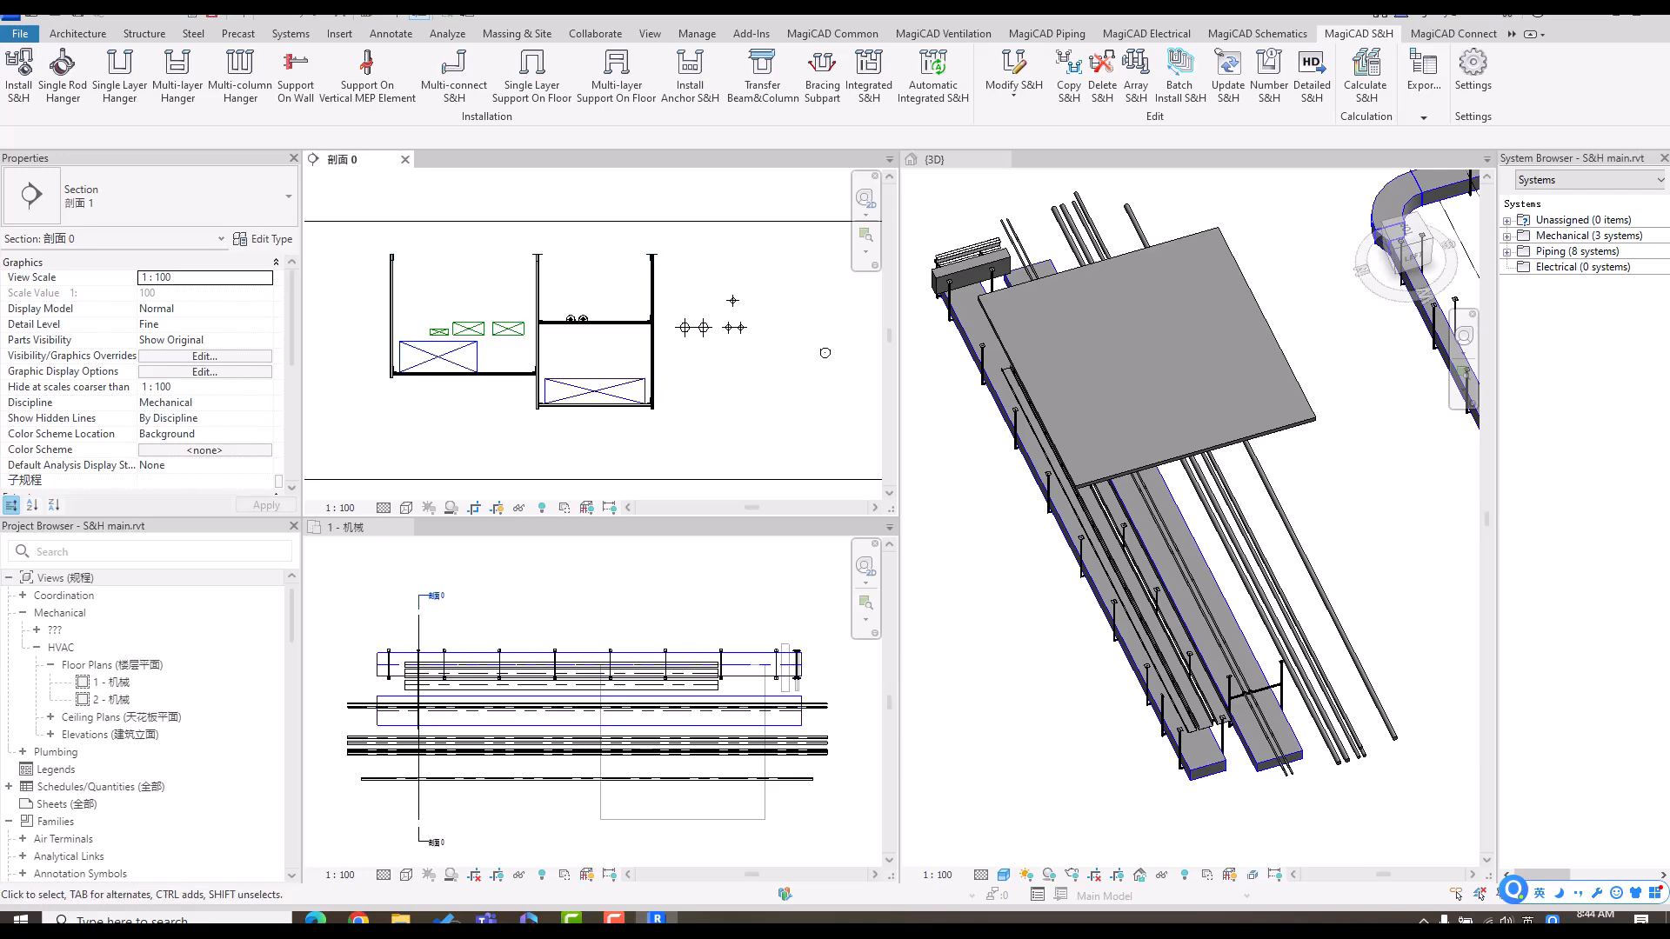
# - Add the single side crossarm subpart generi_CAN_HH_C_C under the three cable trays, between the L-shape hanger's suspender and the first hanger
pyautogui.click(869, 69)
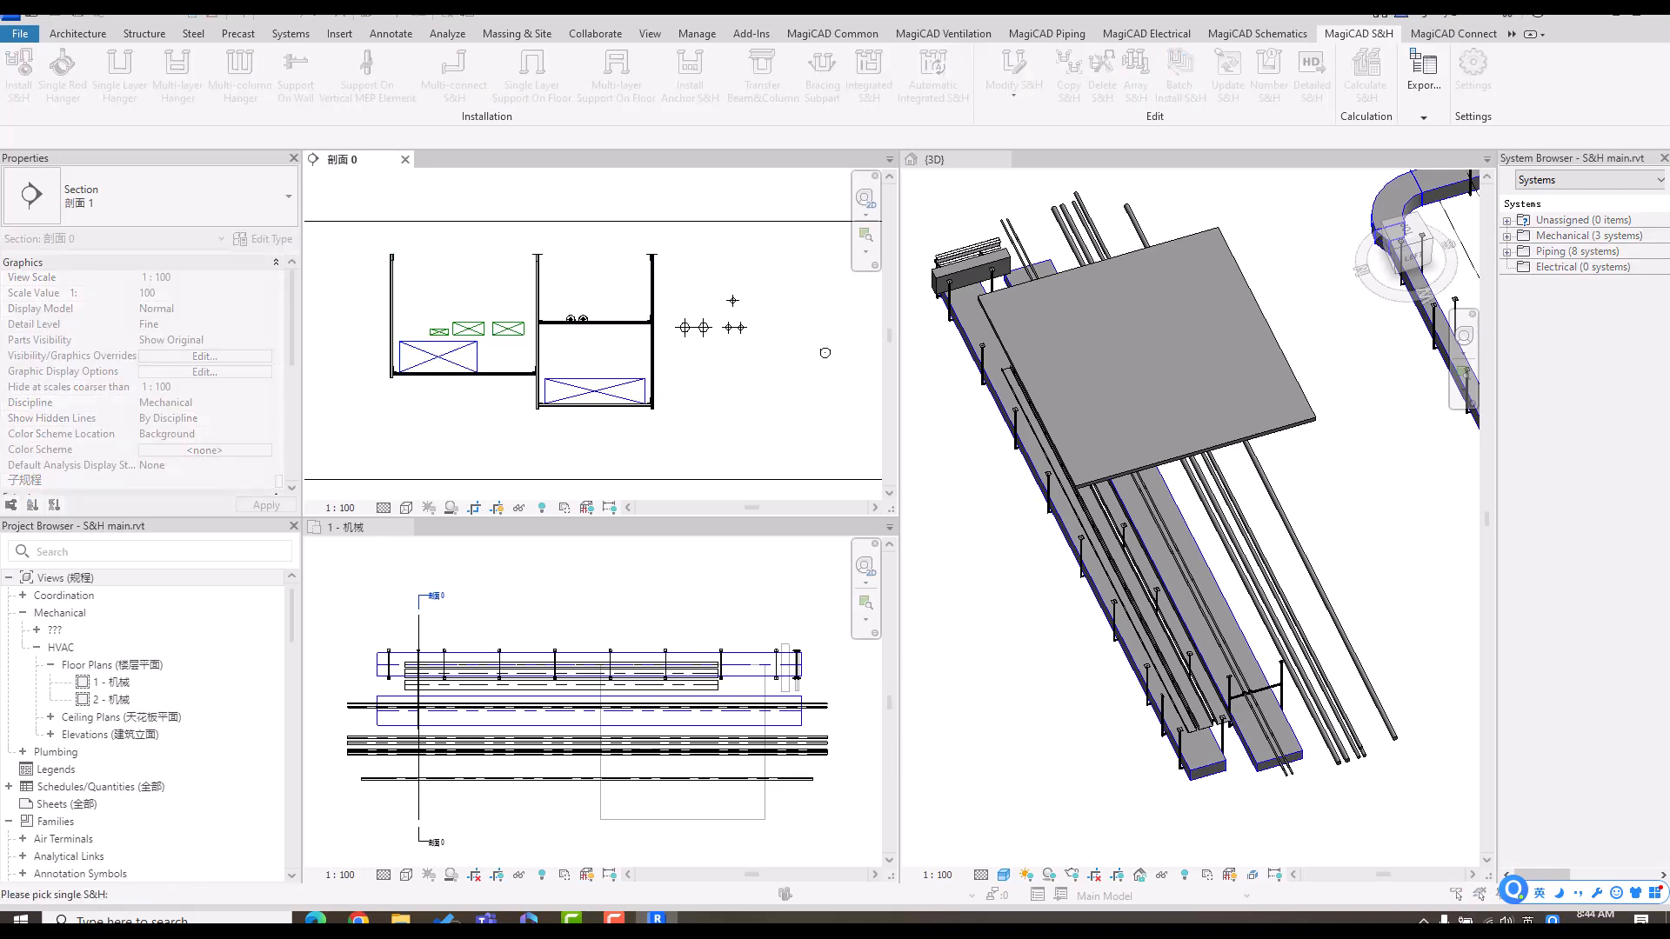
pyautogui.click(505, 374)
pyautogui.moveTo(407, 284); pyautogui.dragTo(532, 345)
pyautogui.press('space')
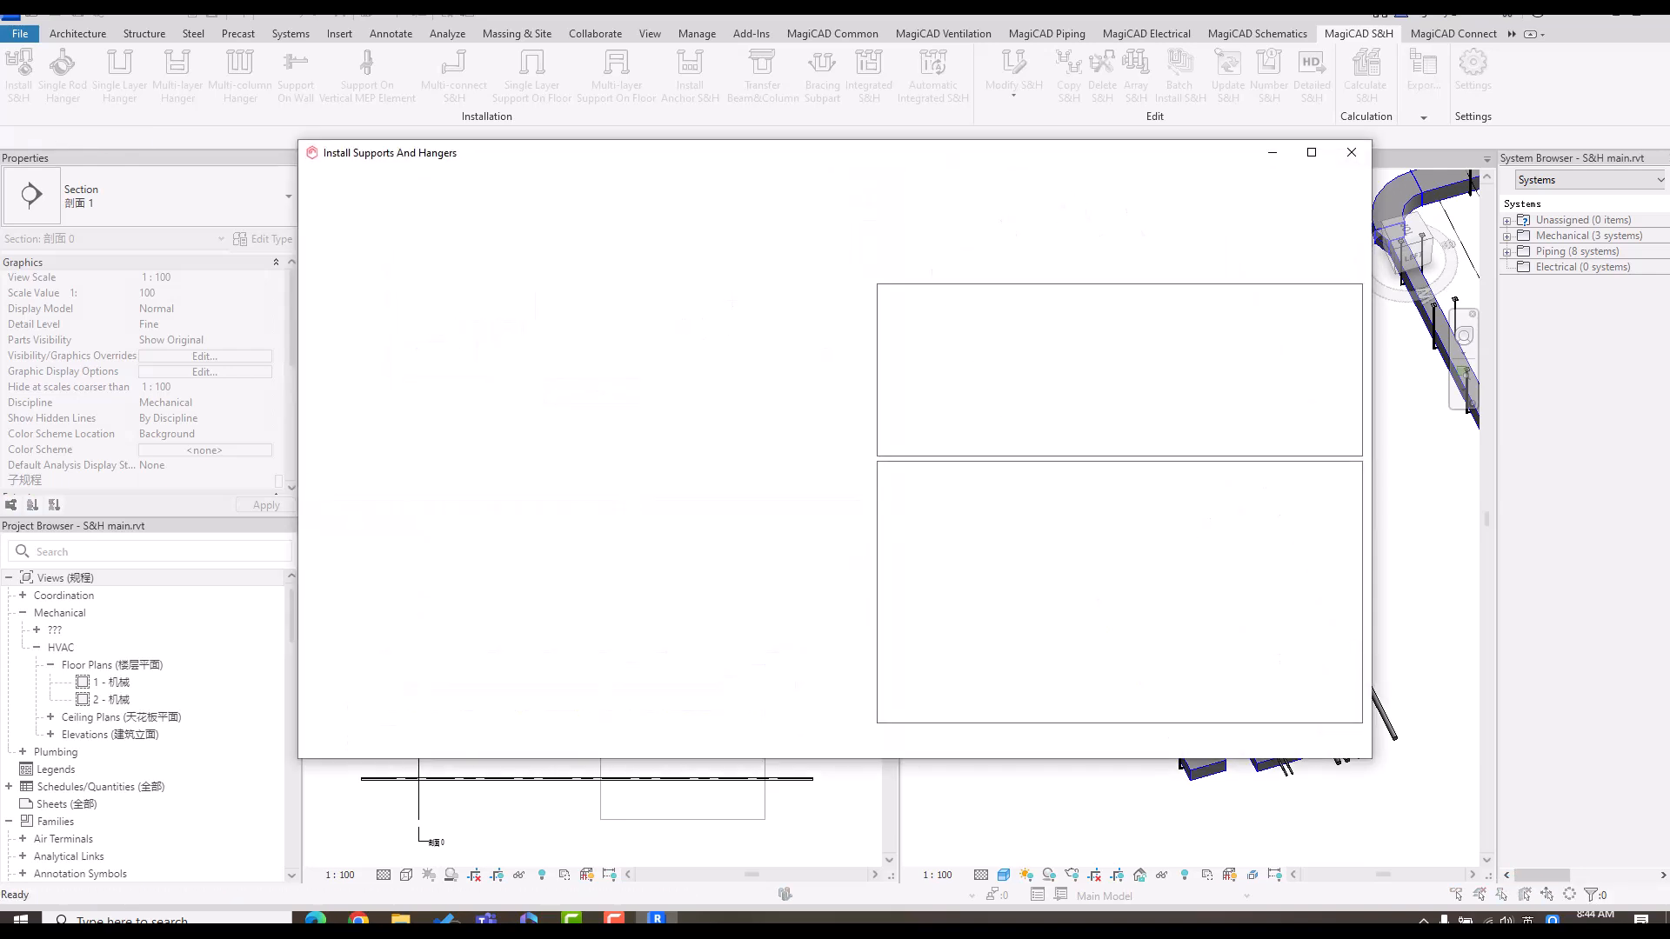
pyautogui.moveTo(858, 628); pyautogui.dragTo(858, 611)
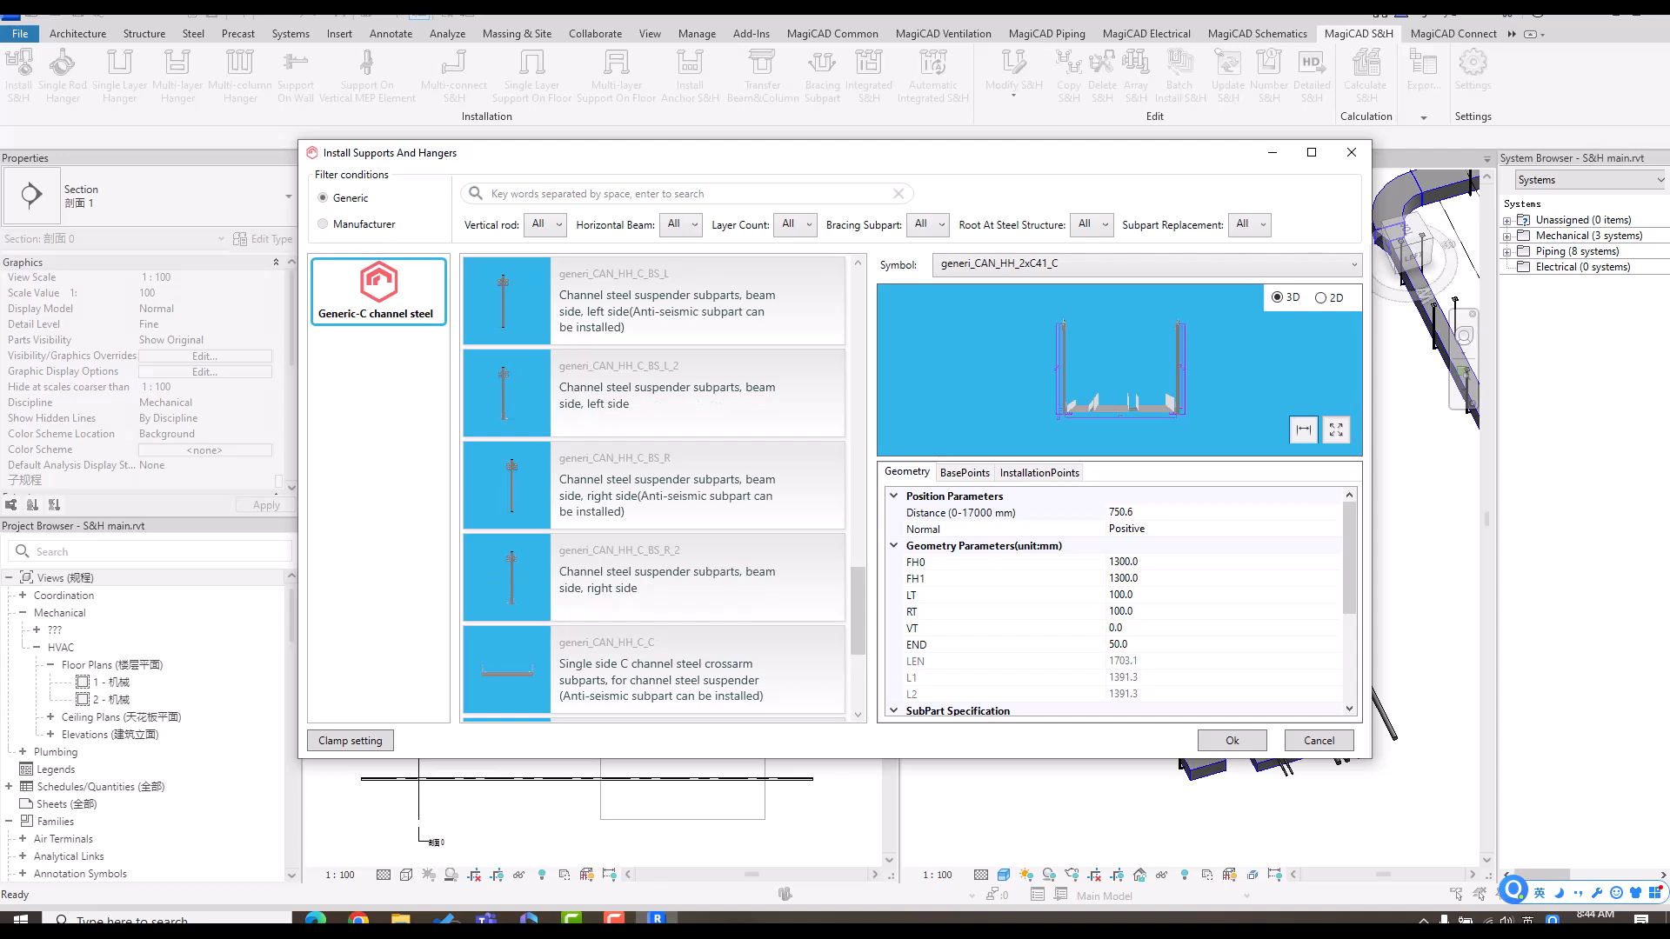
pyautogui.click(661, 578)
pyautogui.click(661, 674)
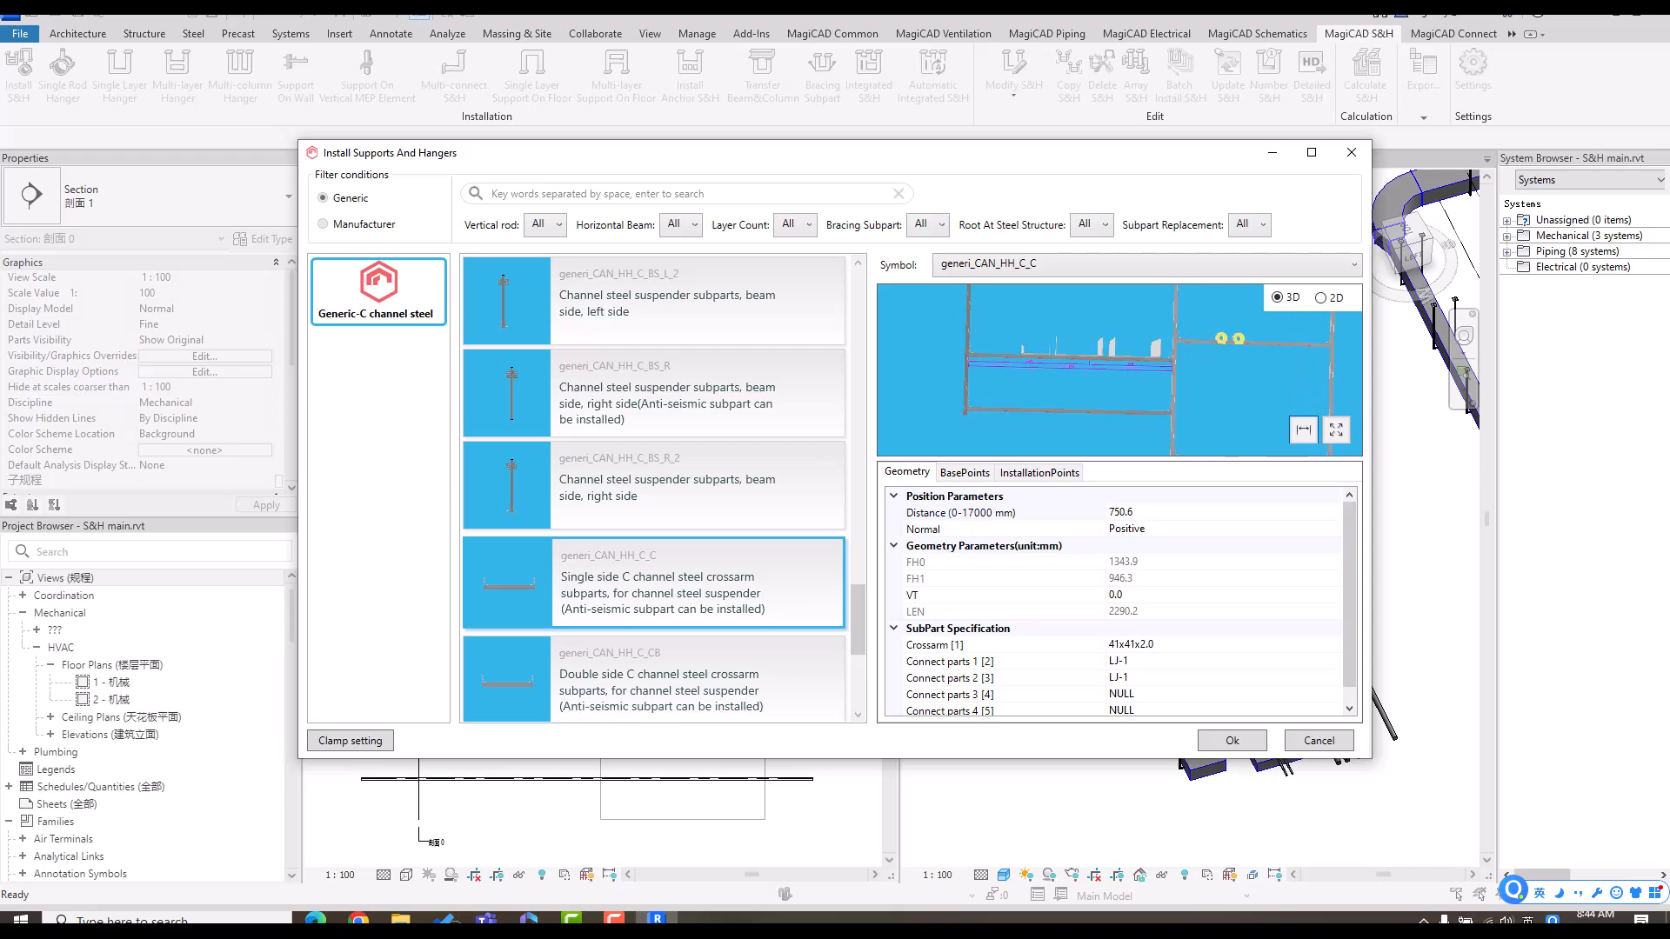
pyautogui.click(1233, 741)
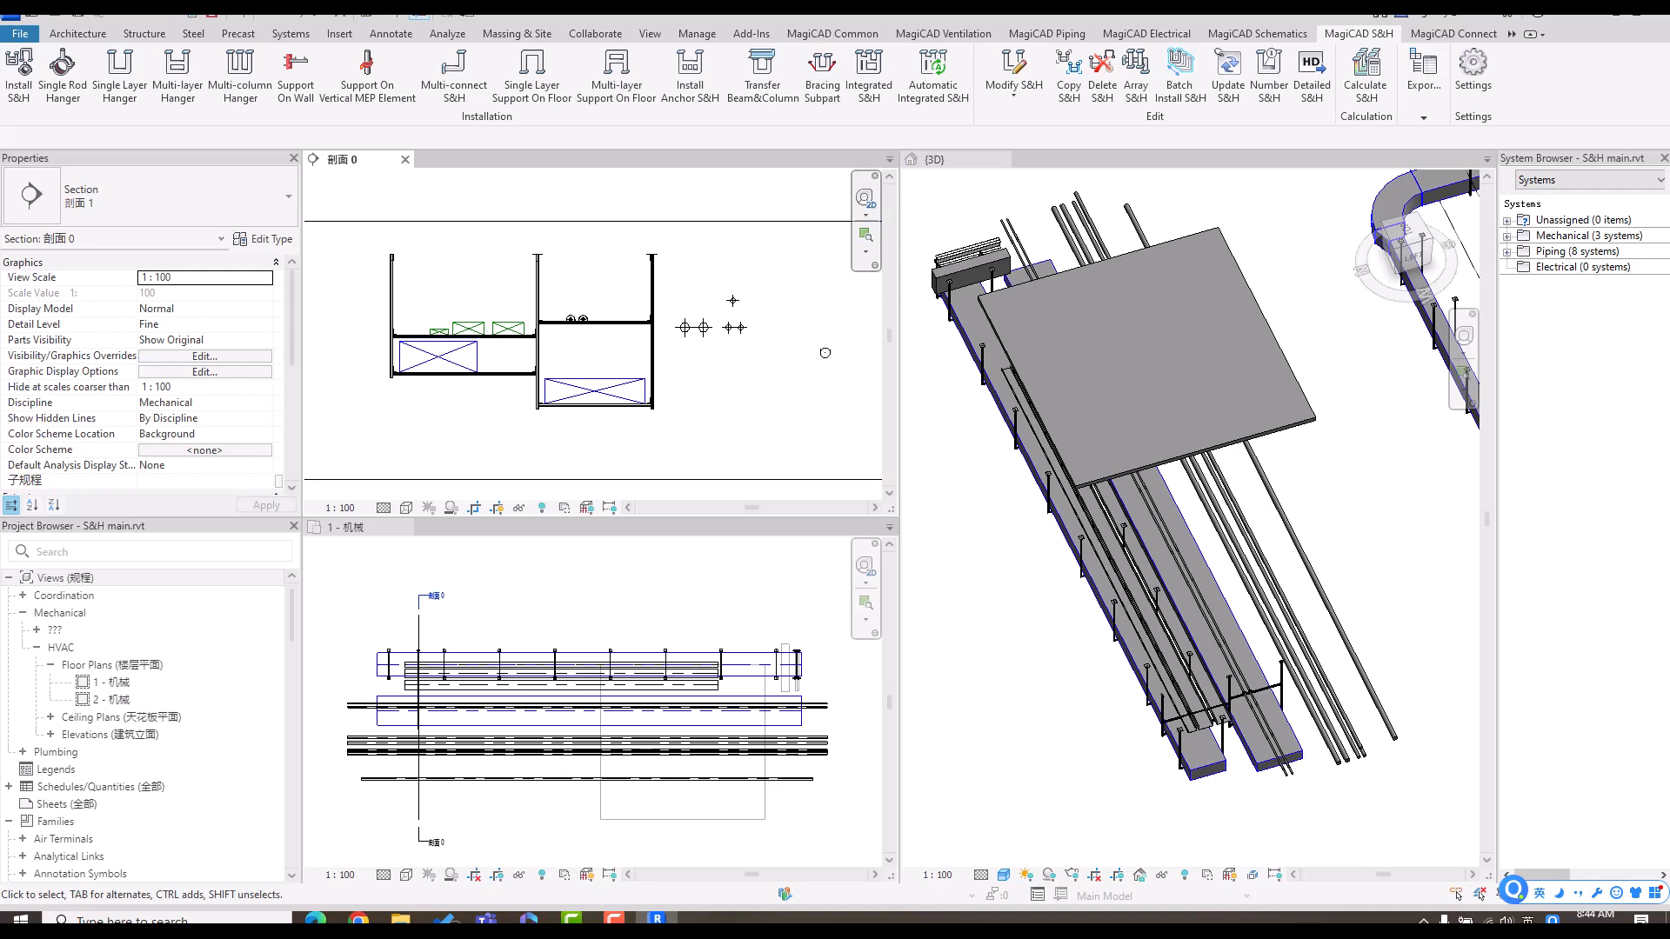
# - Array the integrated hanger along the duct run at 3000 spacing, number 20, across fittings, accepting only the in-range instances, and inspect them in 3D
pyautogui.click(740, 595)
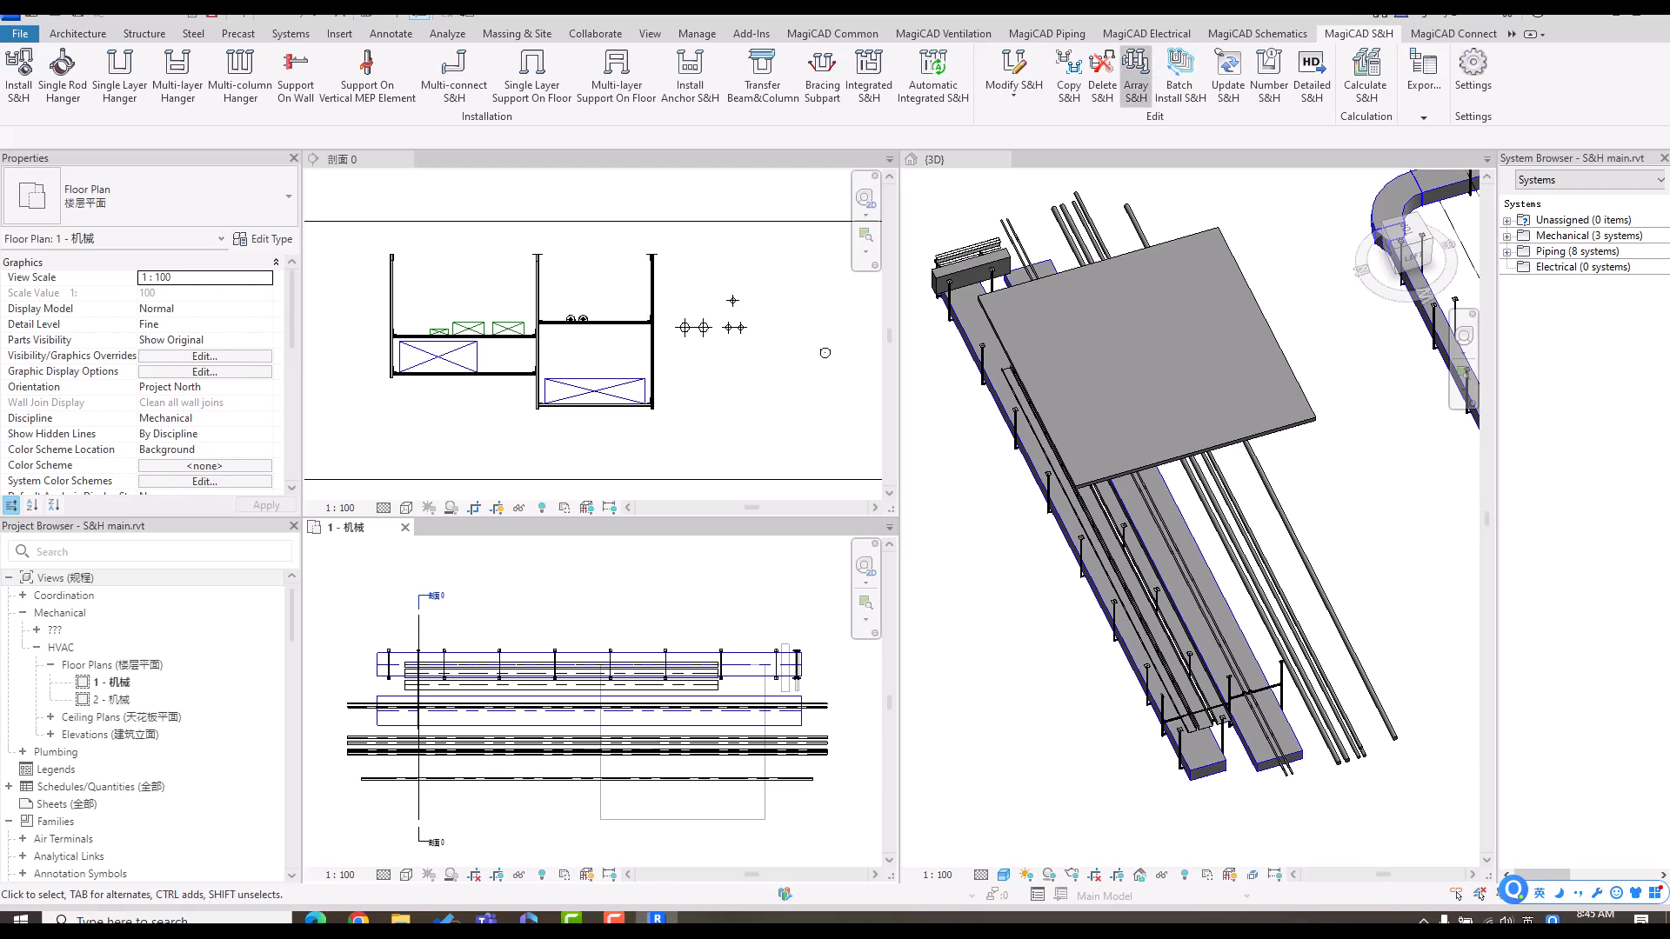
pyautogui.click(1136, 74)
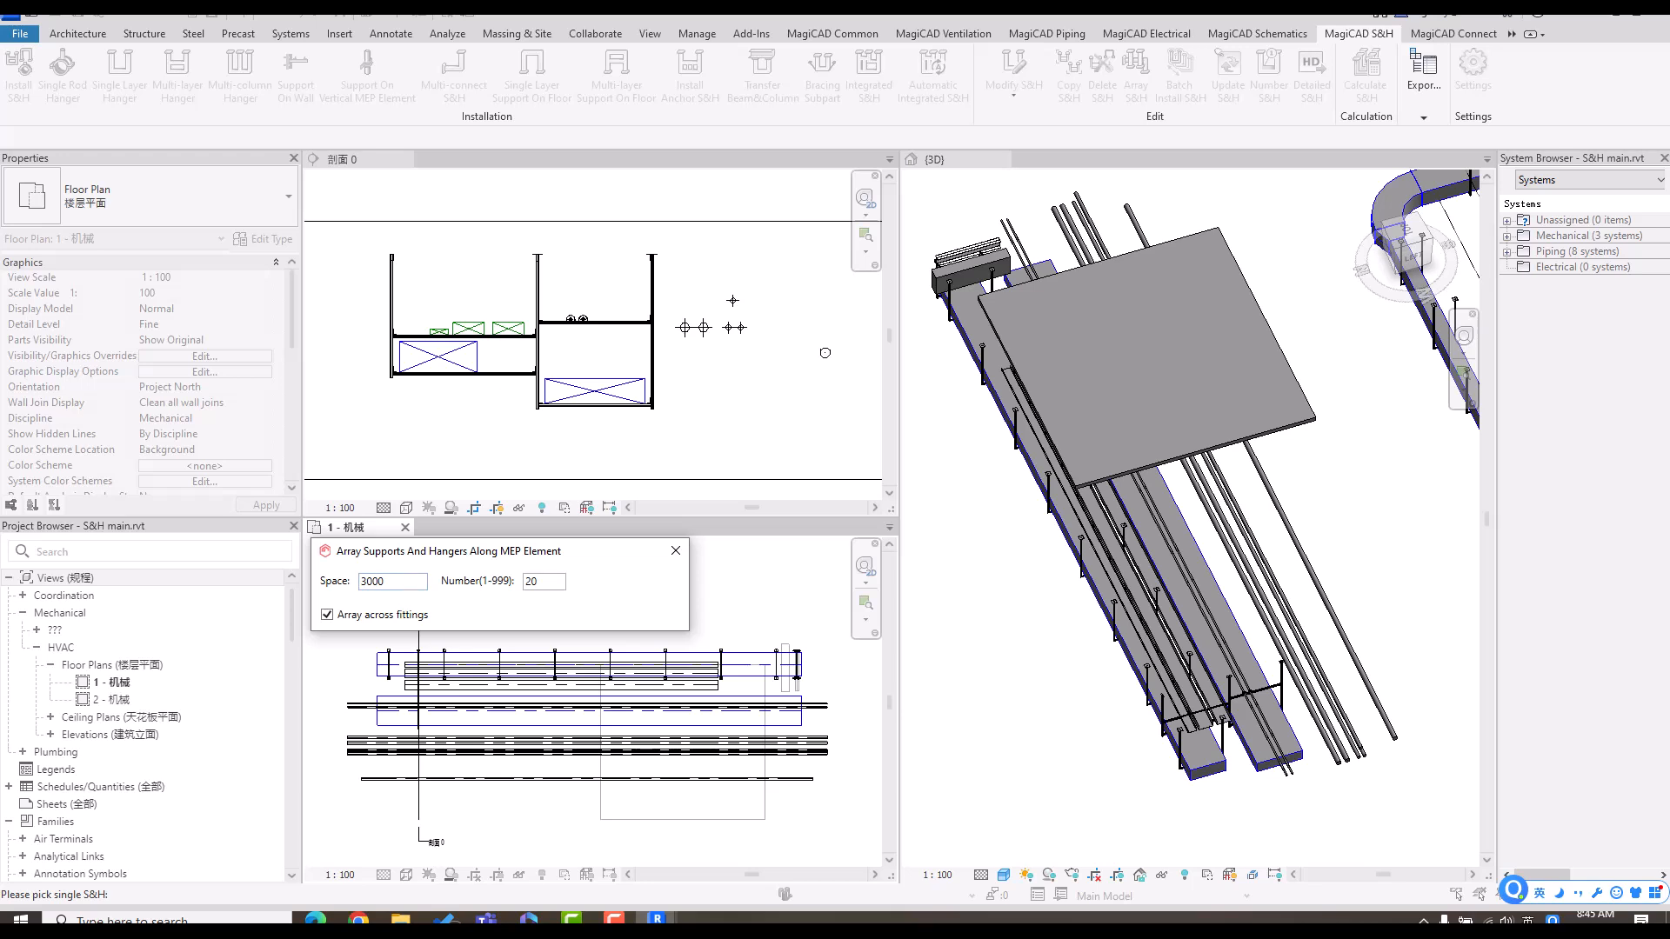
pyautogui.click(418, 694)
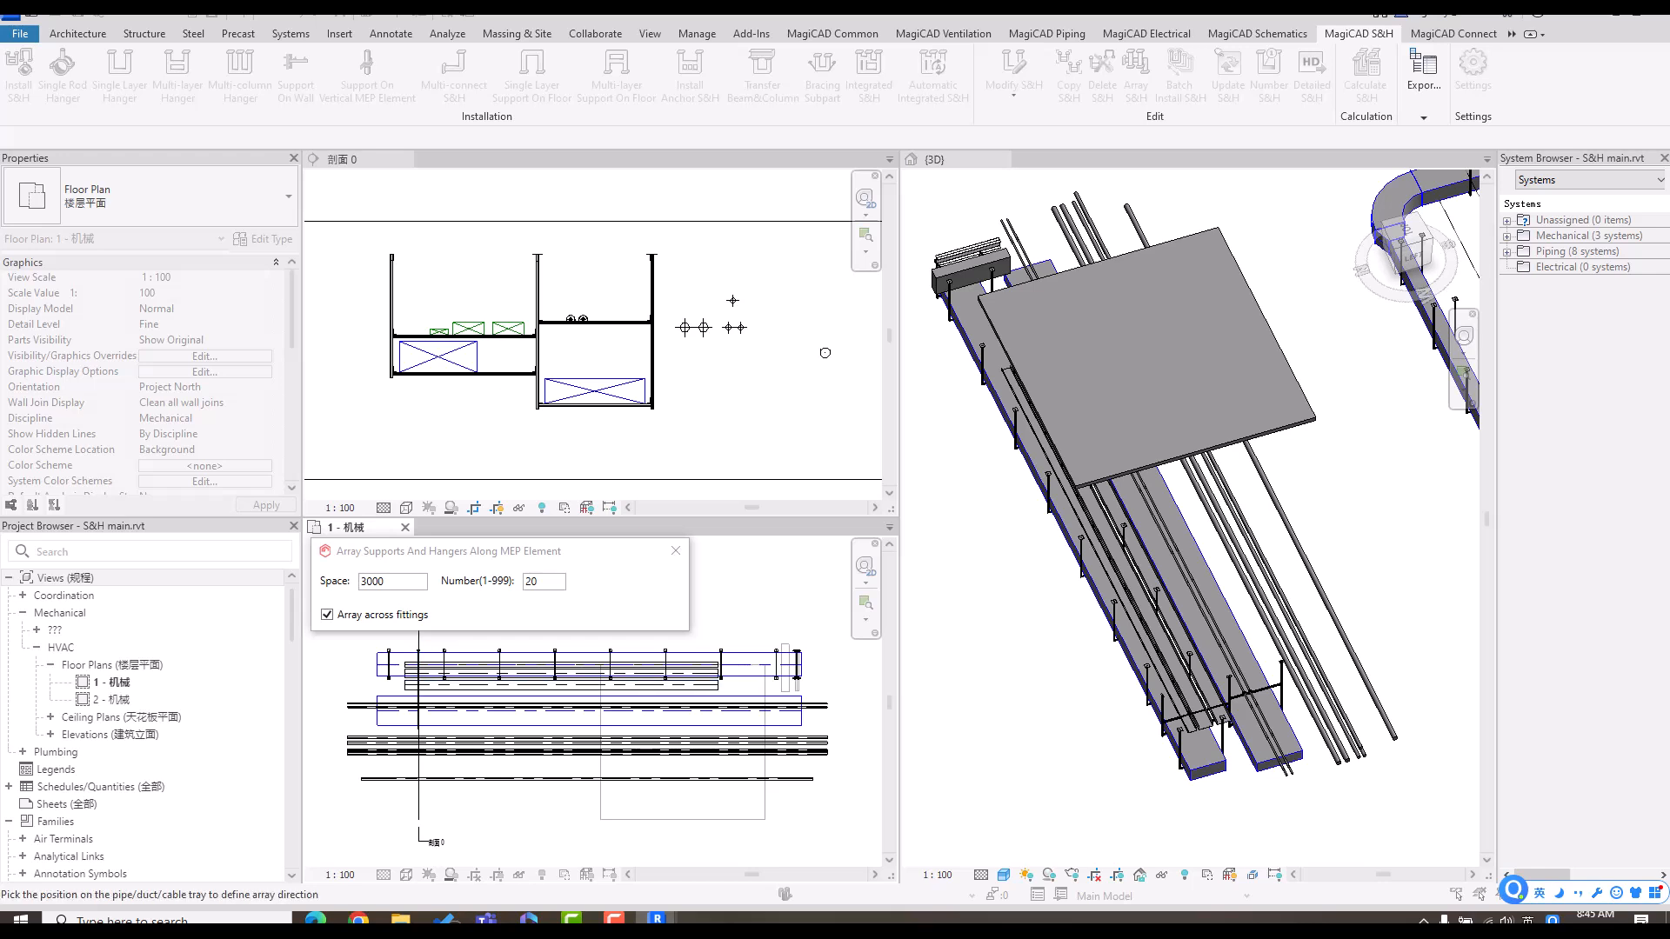
pyautogui.click(521, 673)
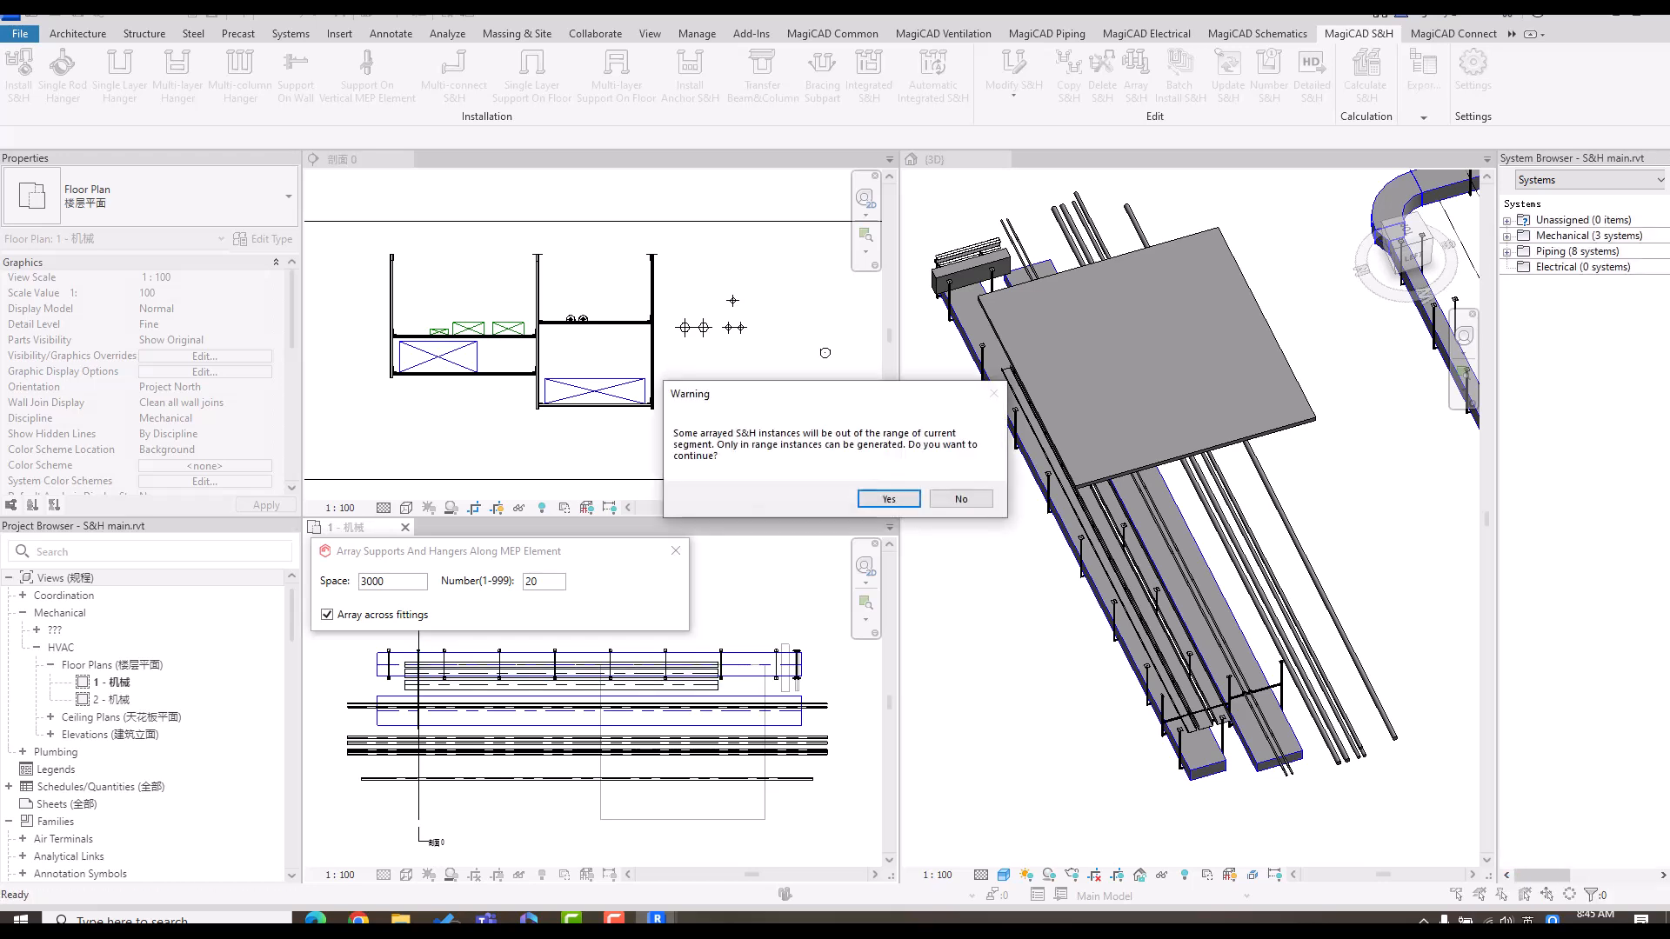
pyautogui.click(888, 498)
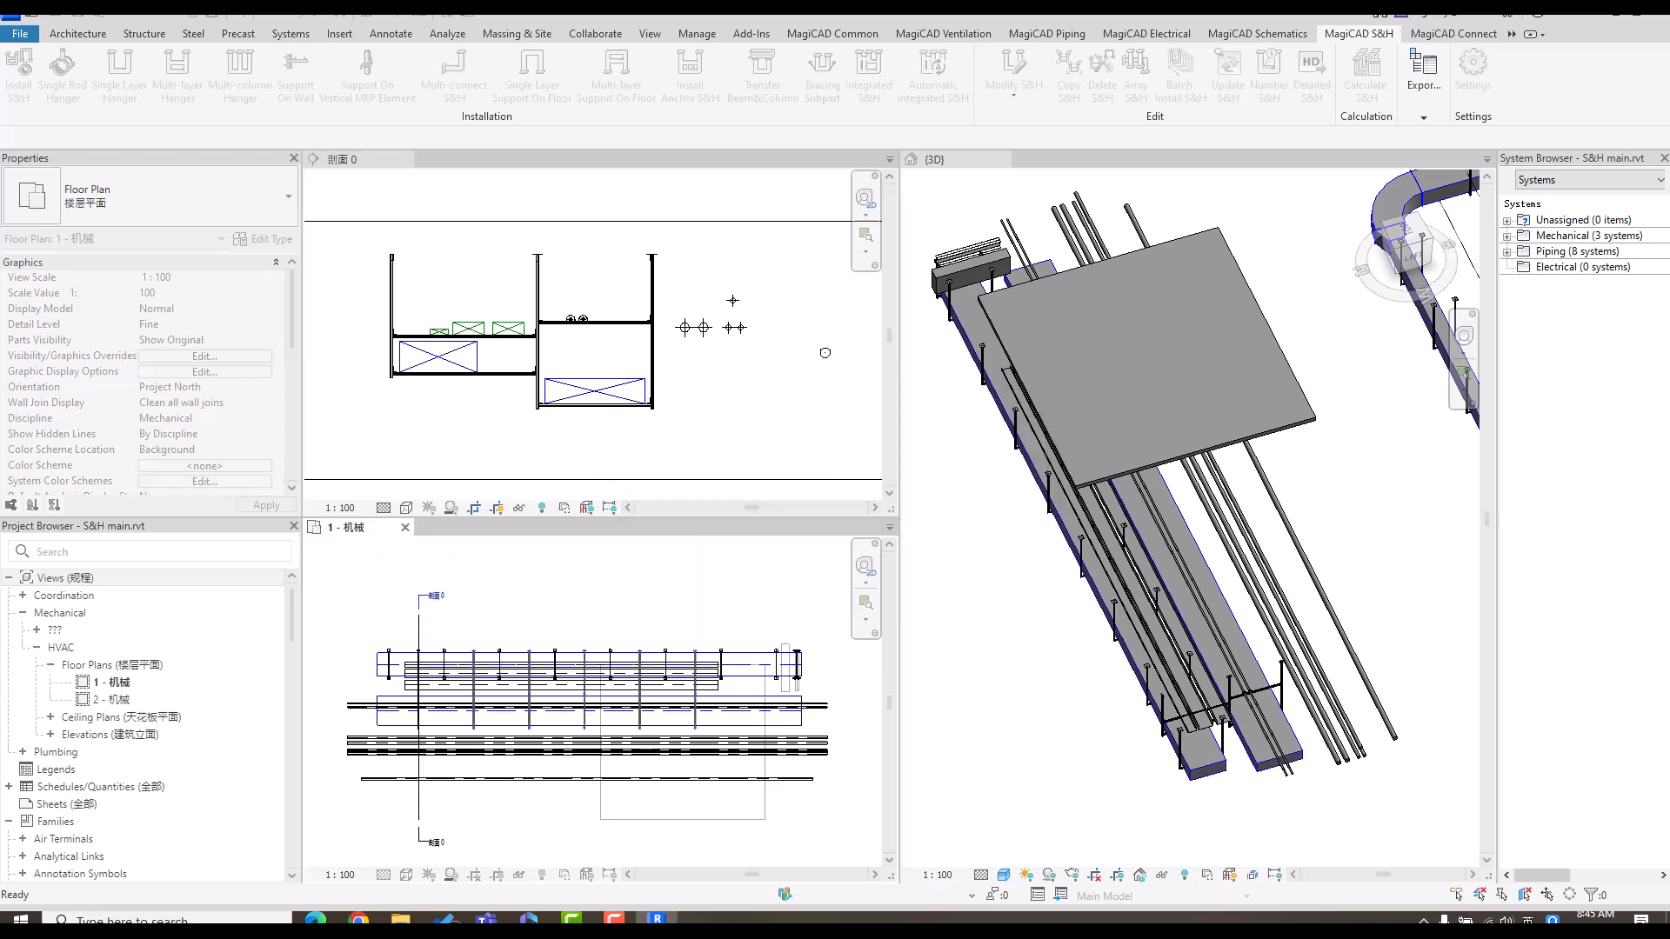
pyautogui.rightClick(758, 588)
pyautogui.click(792, 595)
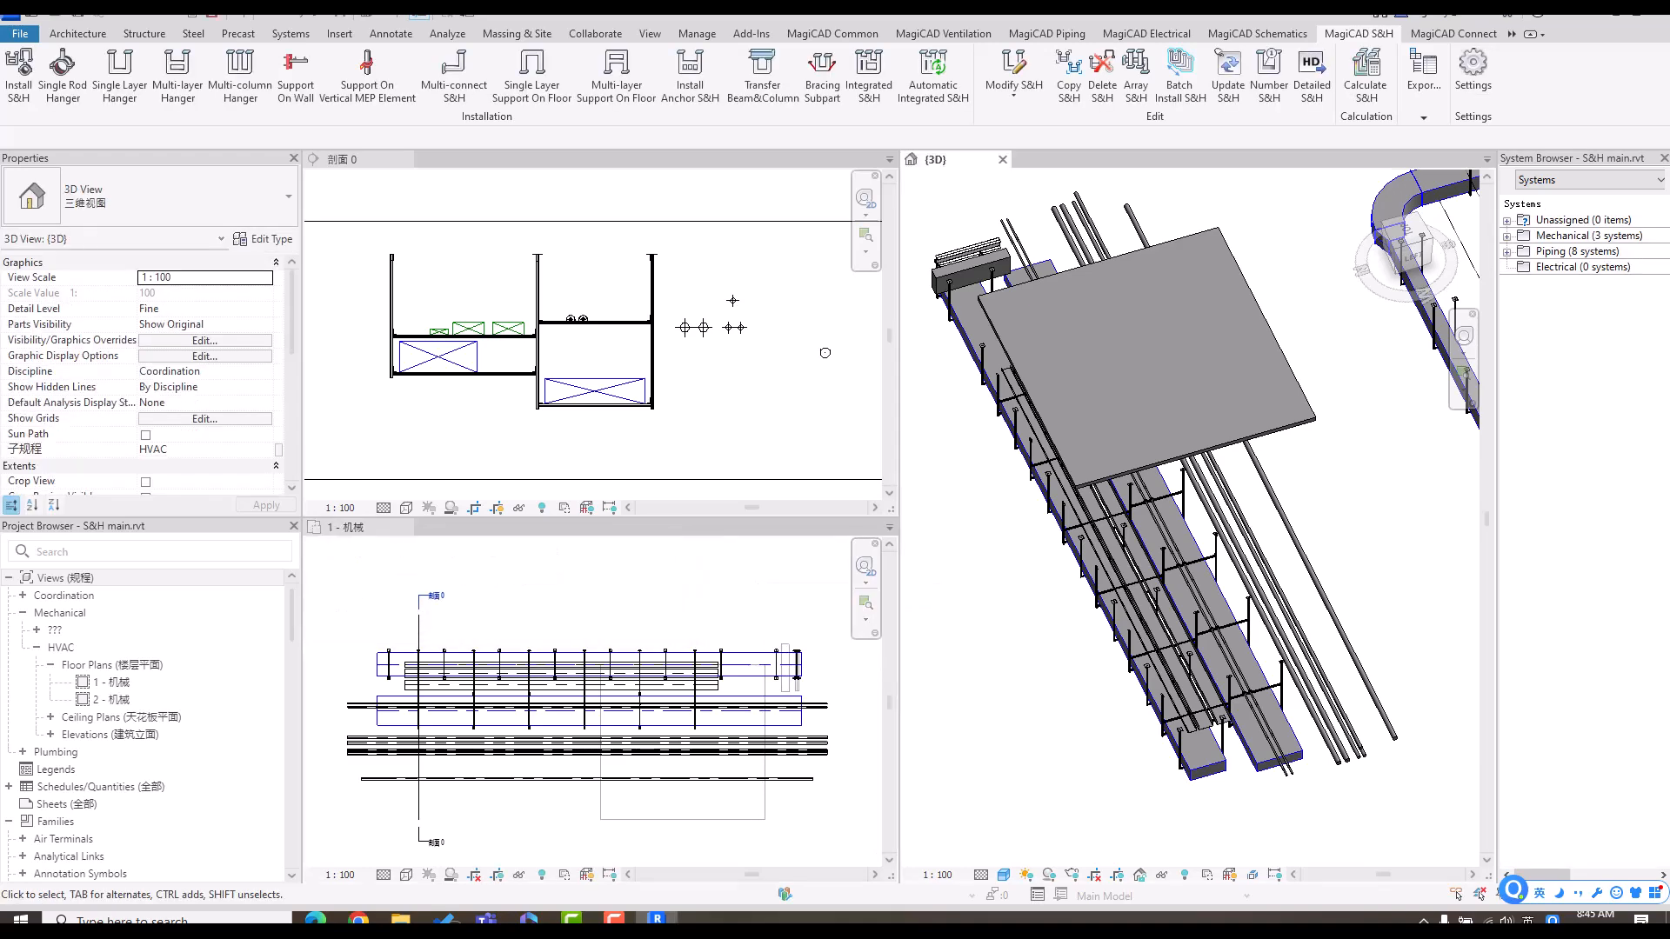
pyautogui.scroll(3, 1268, 629)
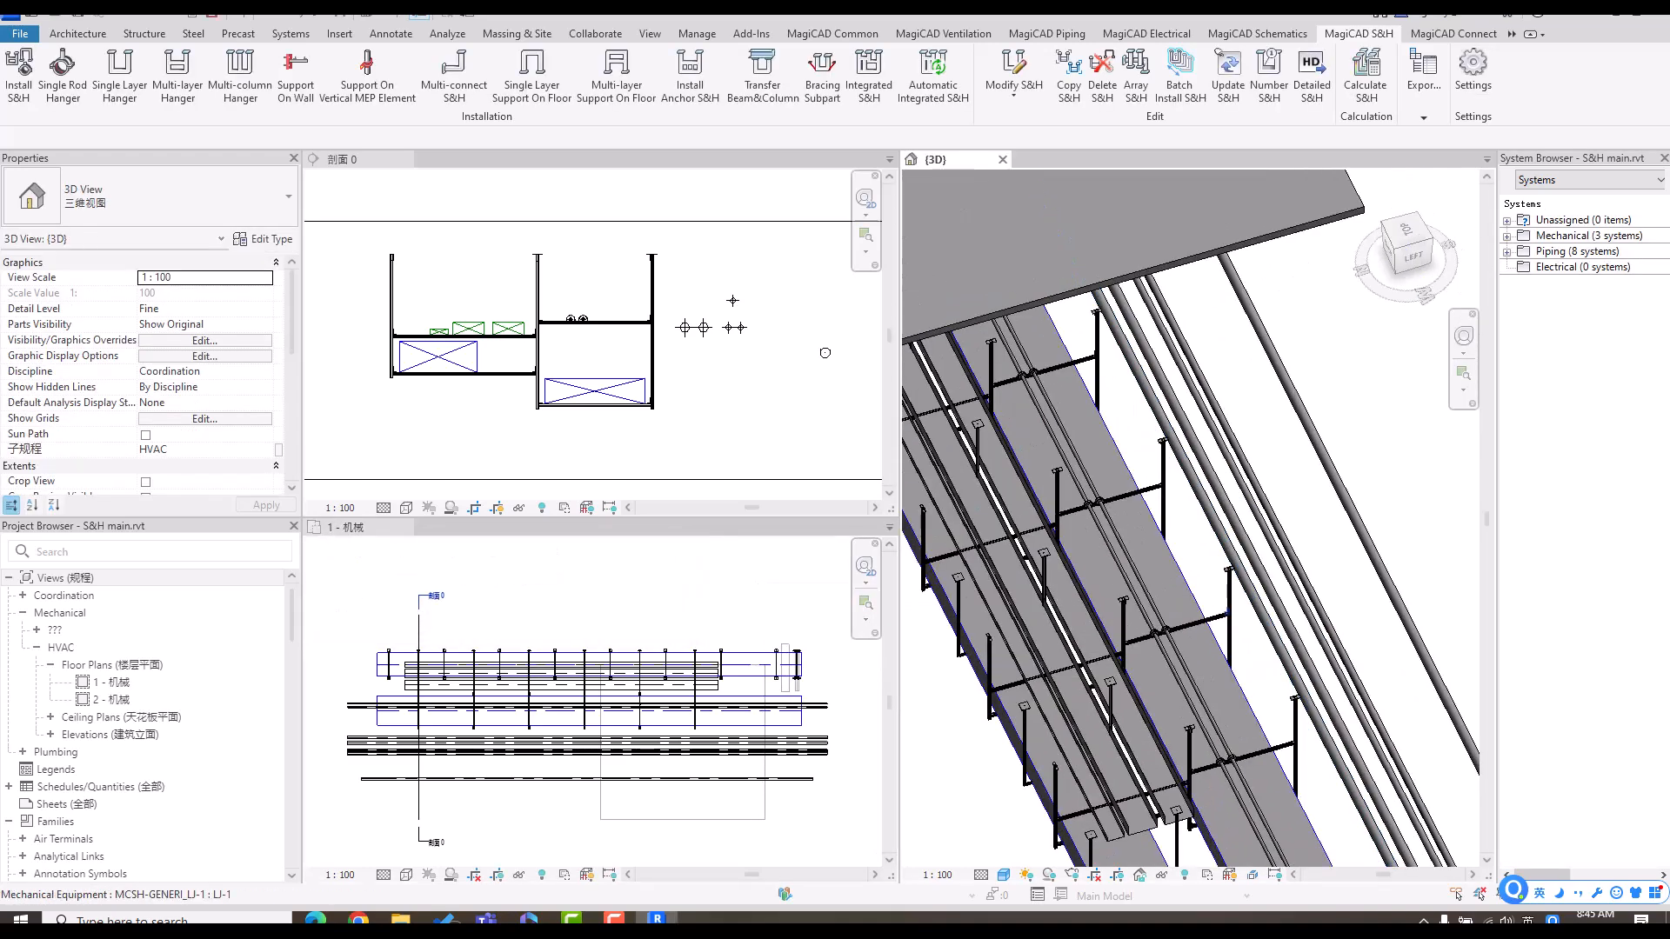
pyautogui.click(1229, 614)
pyautogui.keyDown('shift'); pyautogui.moveTo(1244, 599); pyautogui.dragTo(1205, 600, button='middle'); pyautogui.keyUp('shift')
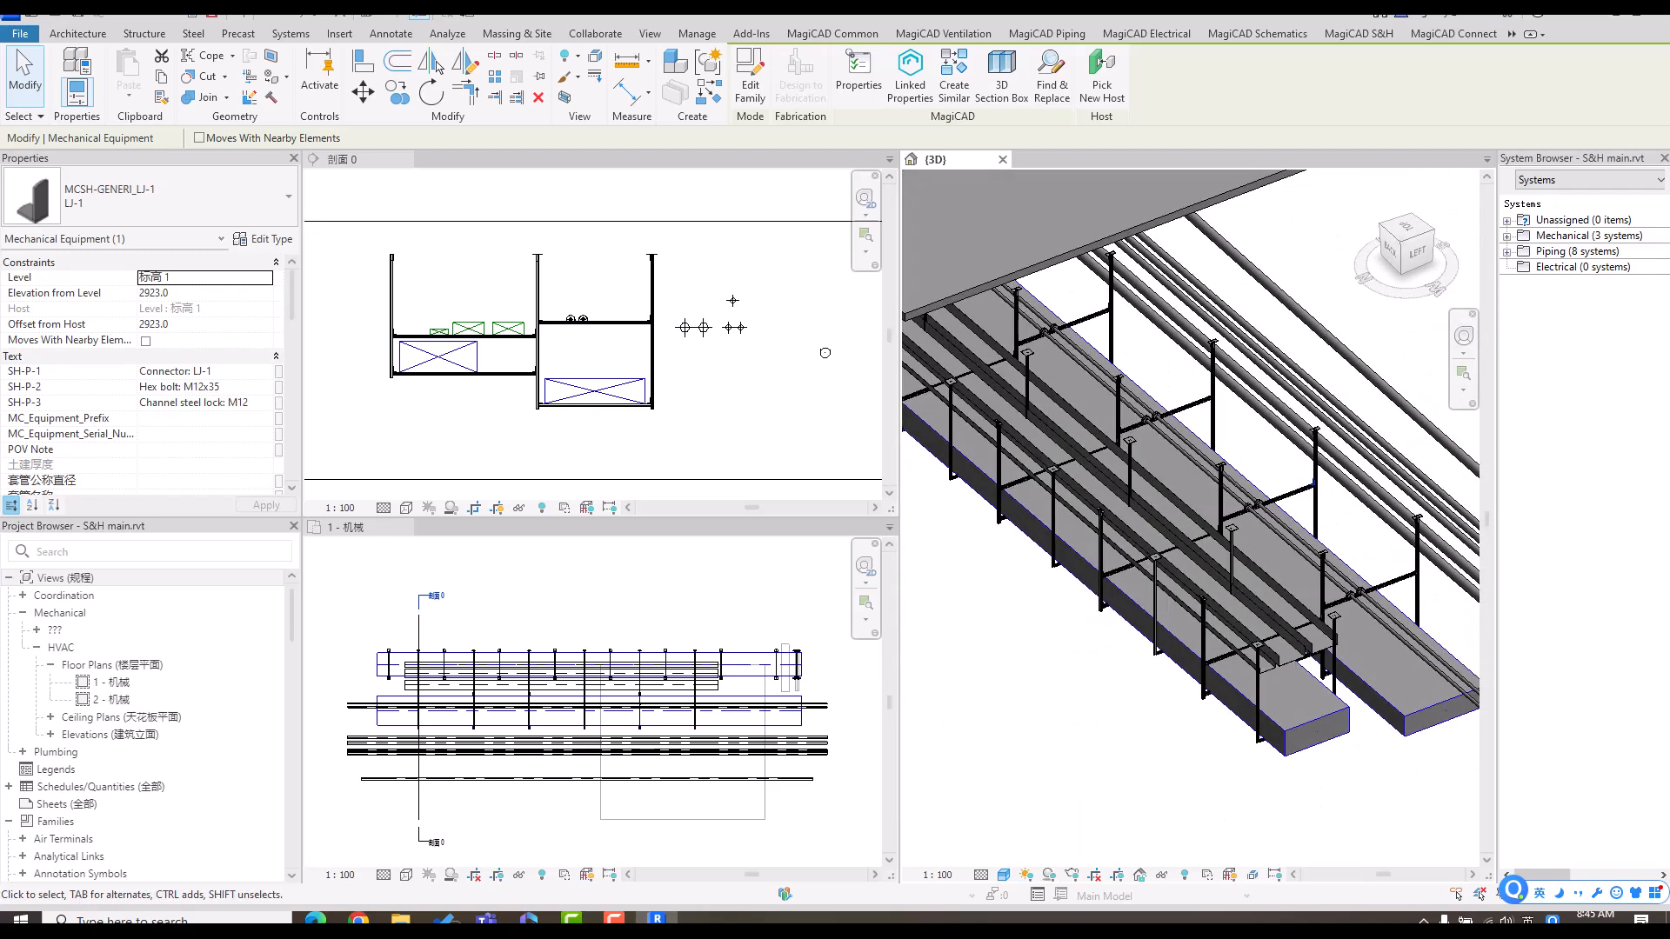
pyautogui.click(346, 527)
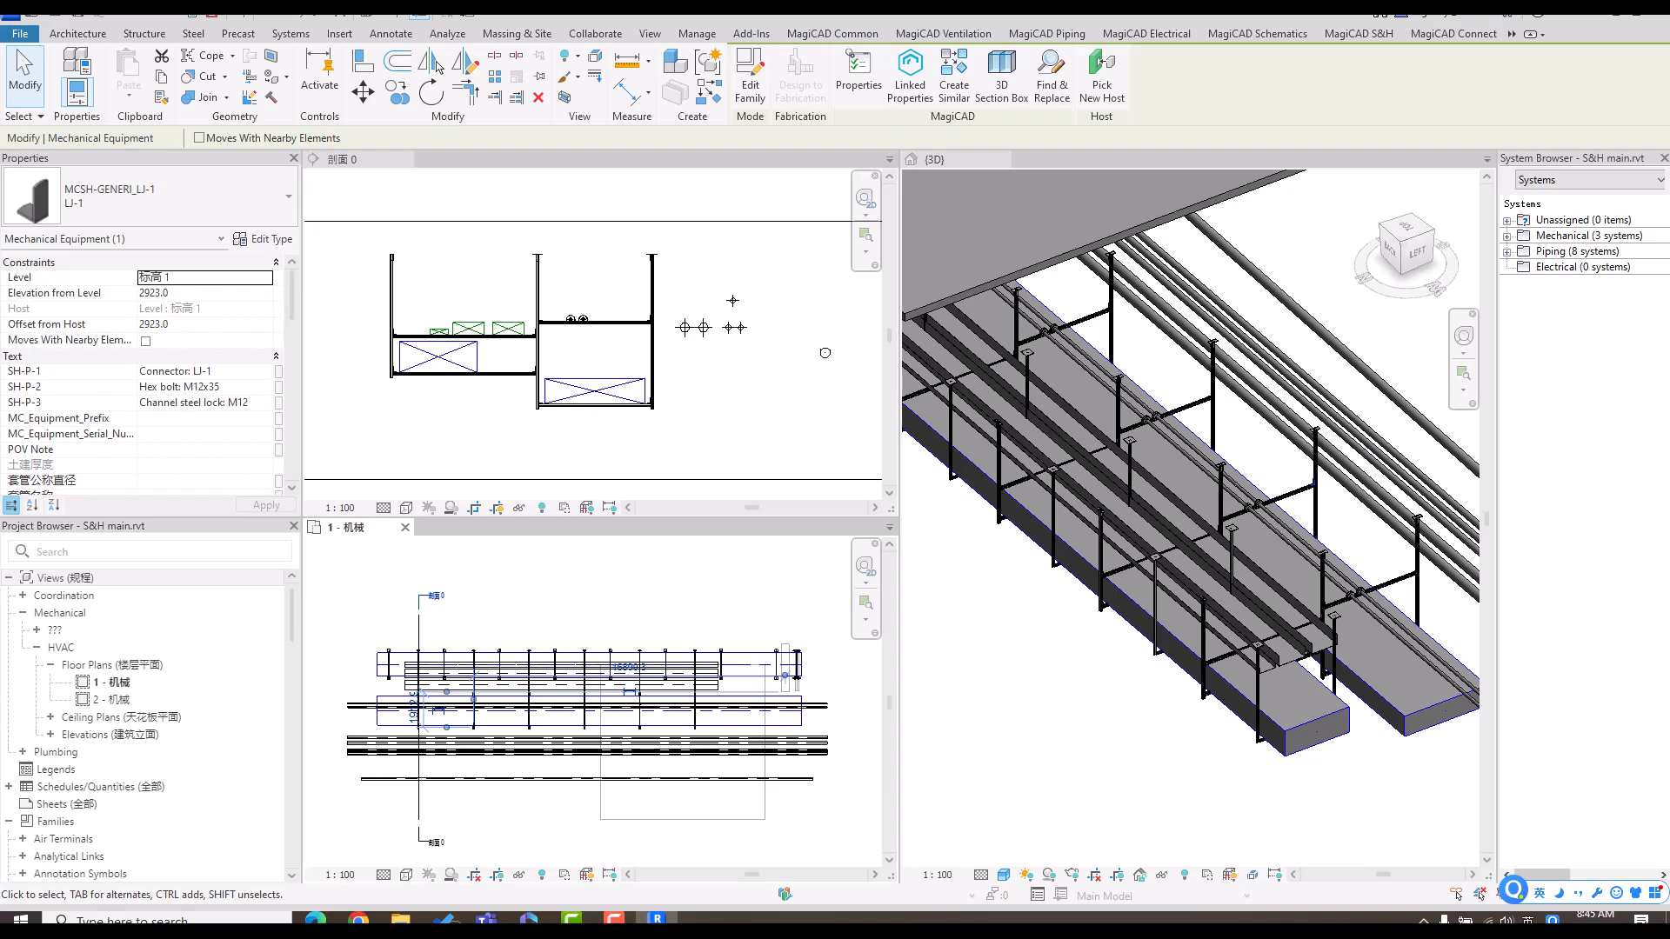
pyautogui.press('Escape')
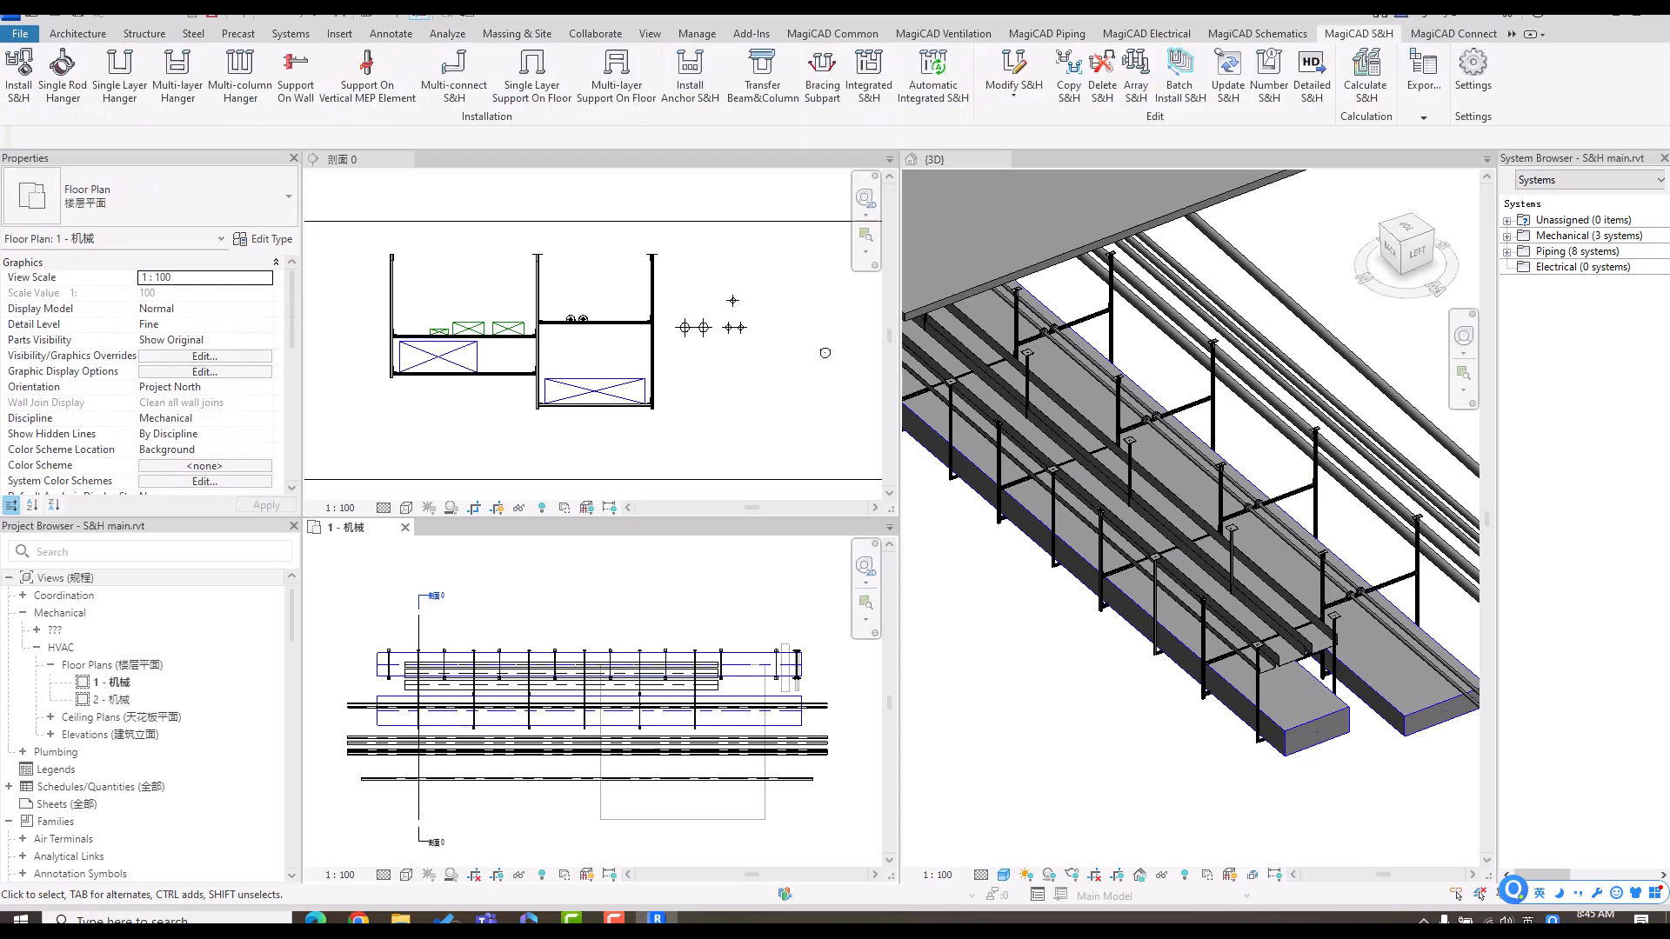
# - Review the report templates, range options and MEP types offered for the supports and hangers bill of materials
pyautogui.click(1424, 87)
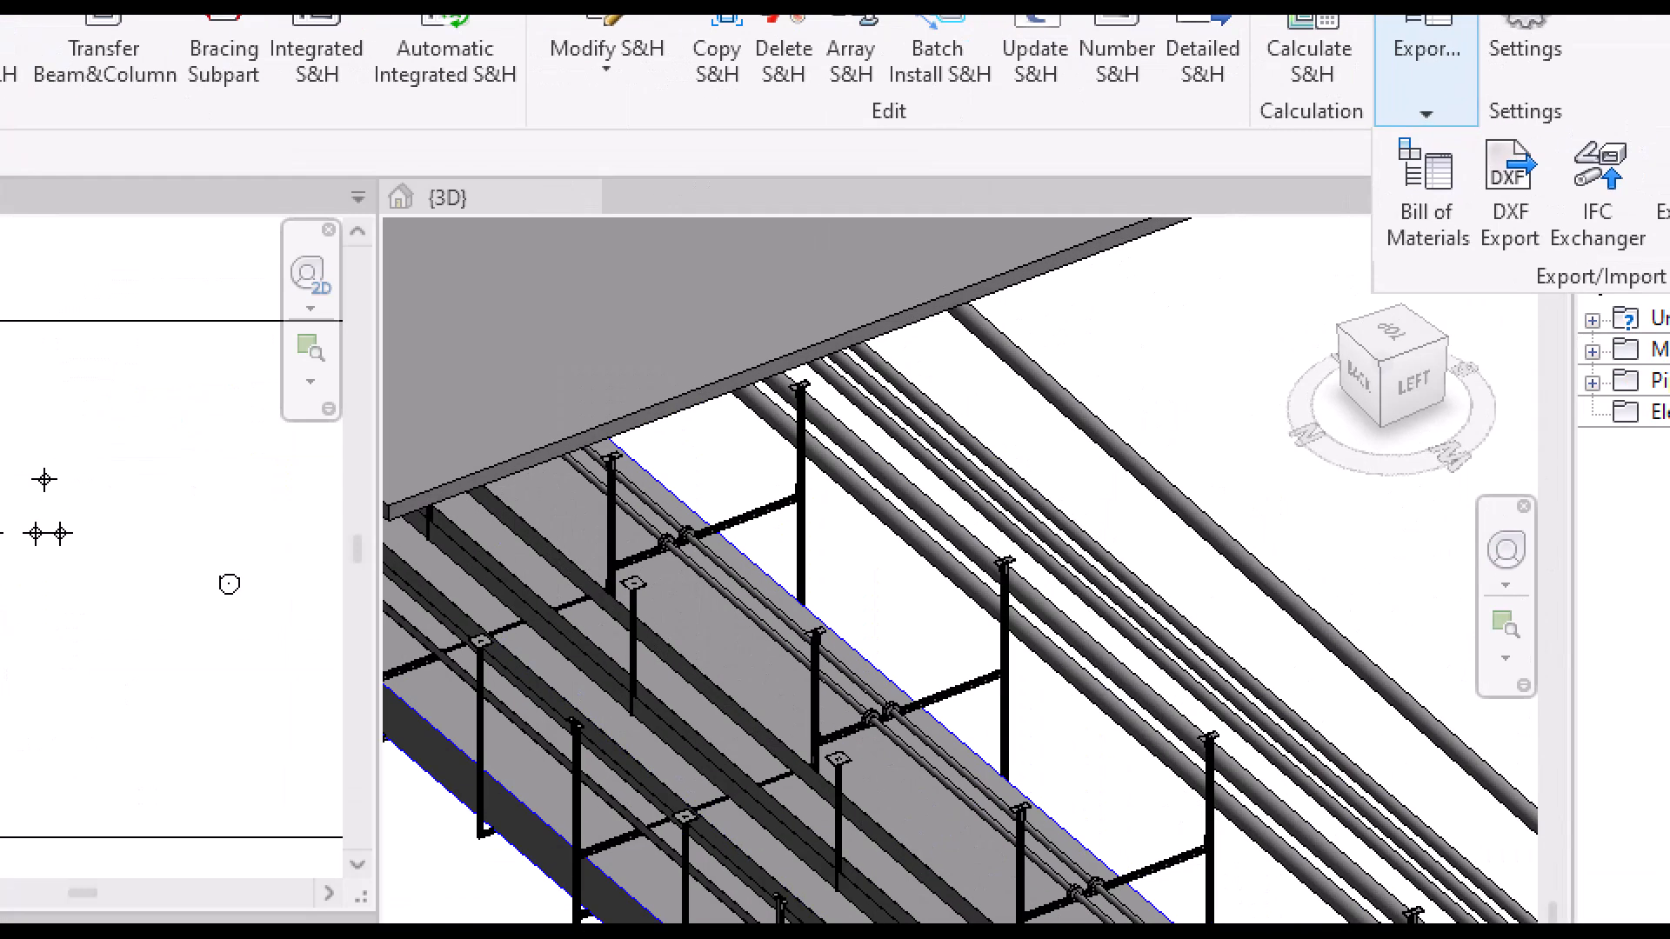
pyautogui.click(1423, 124)
pyautogui.moveTo(1400, 105)
pyautogui.mouseDown()
pyautogui.moveTo(1455, 274)
pyautogui.moveTo(1489, 158)
pyautogui.mouseUp()
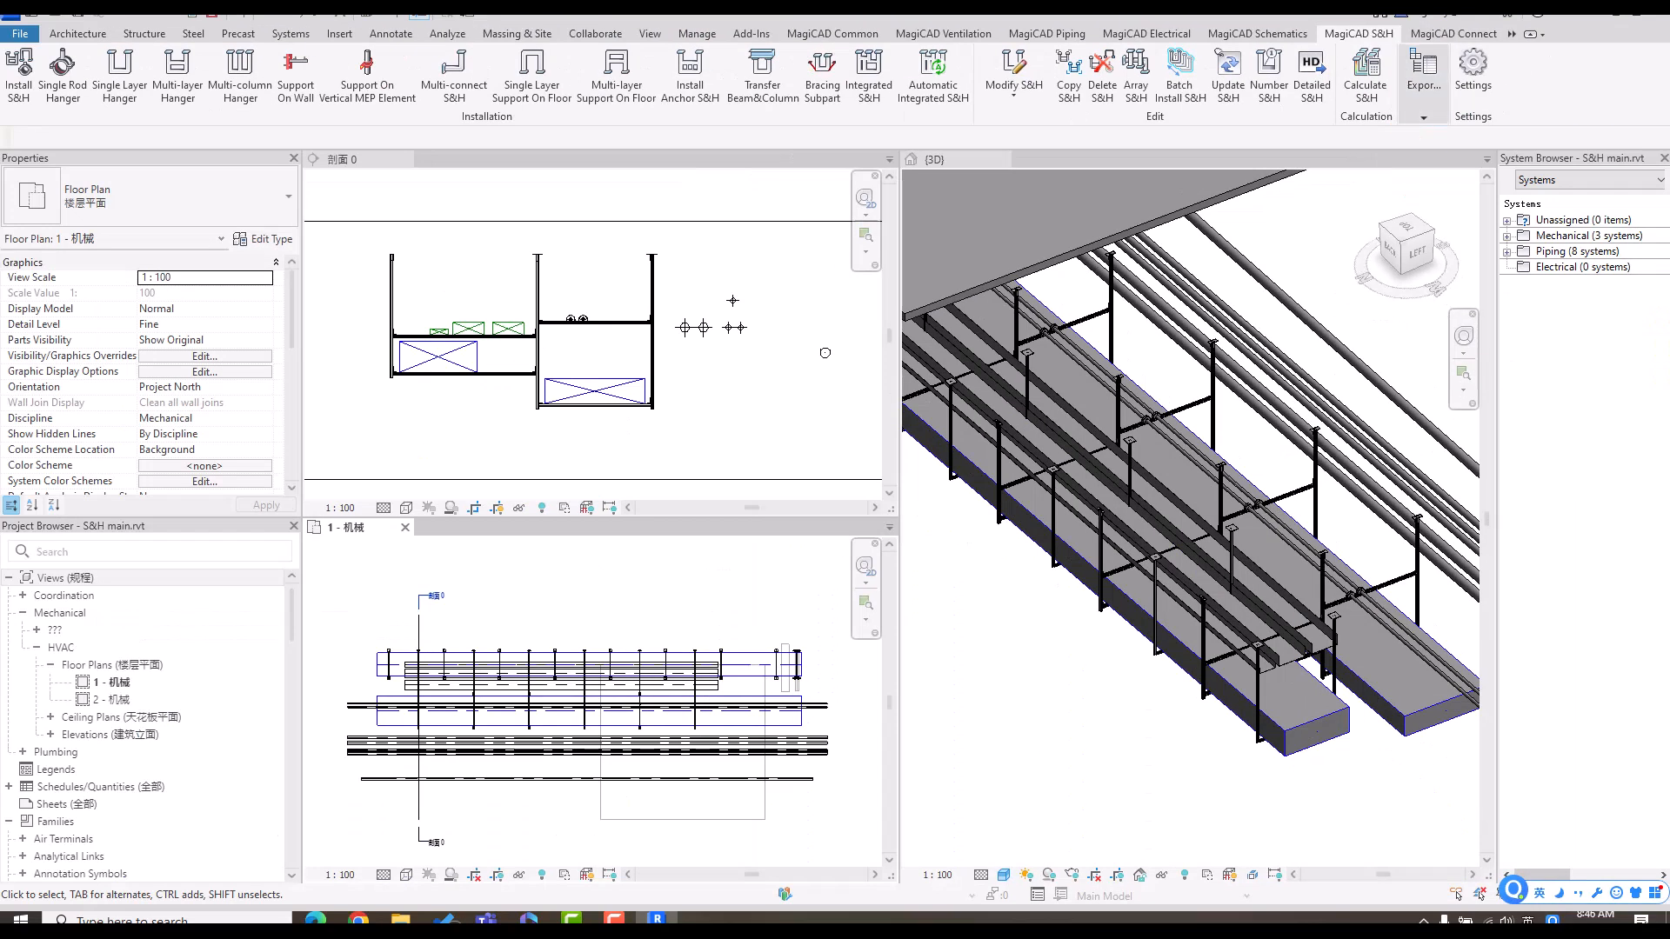
pyautogui.click(1424, 156)
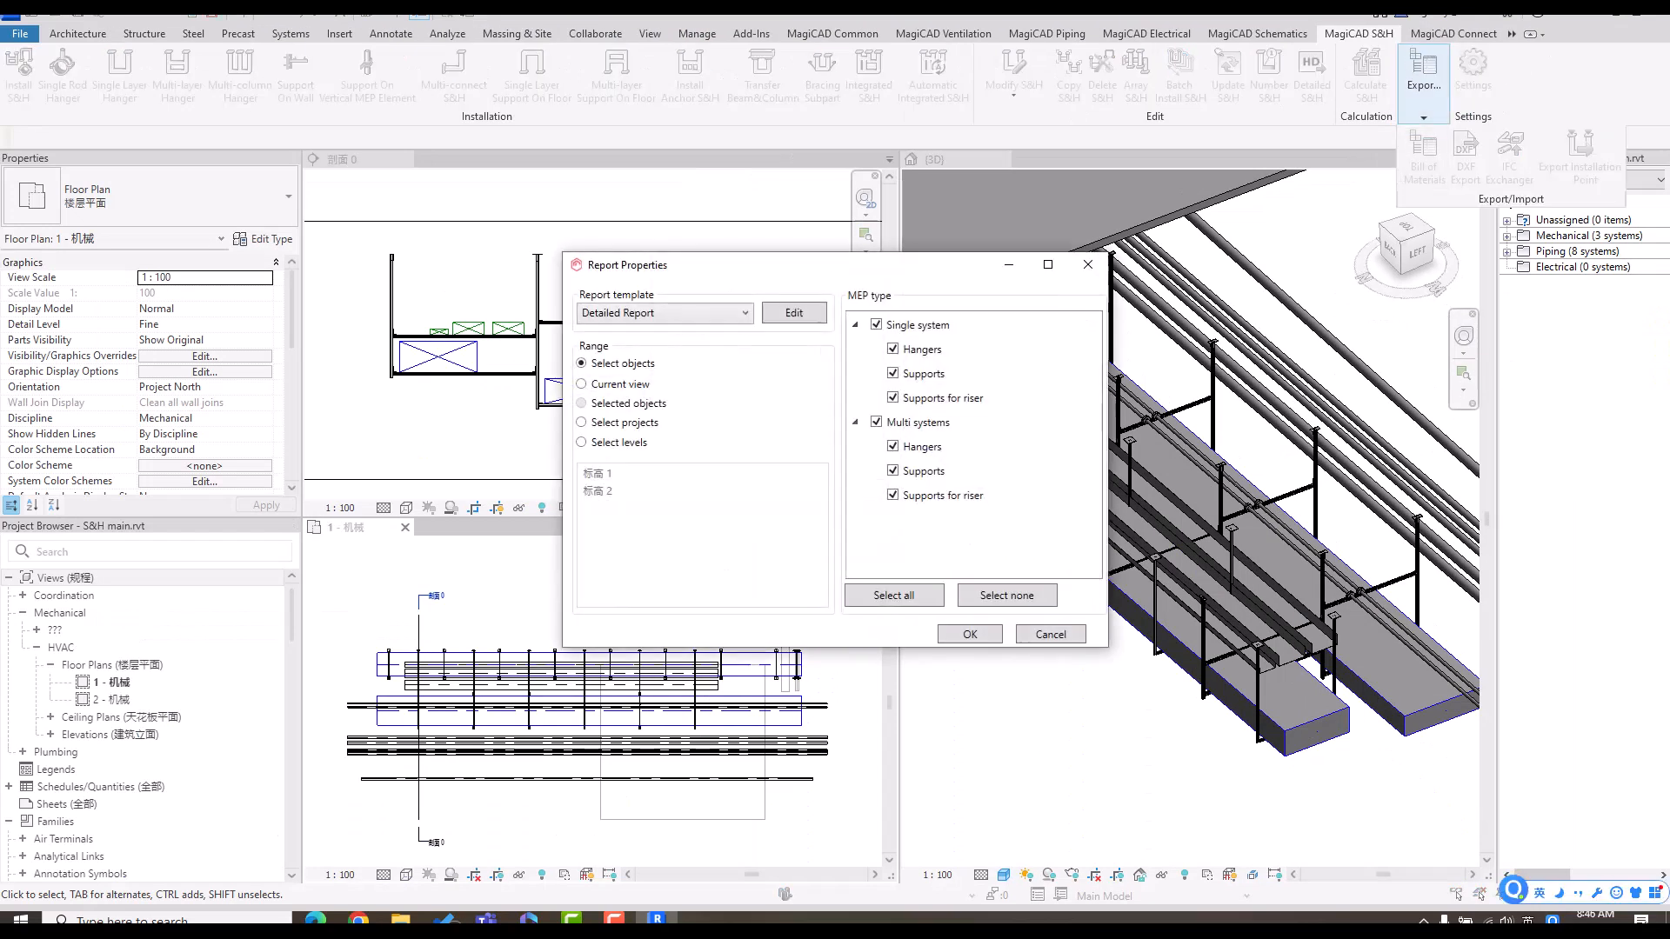
pyautogui.click(661, 312)
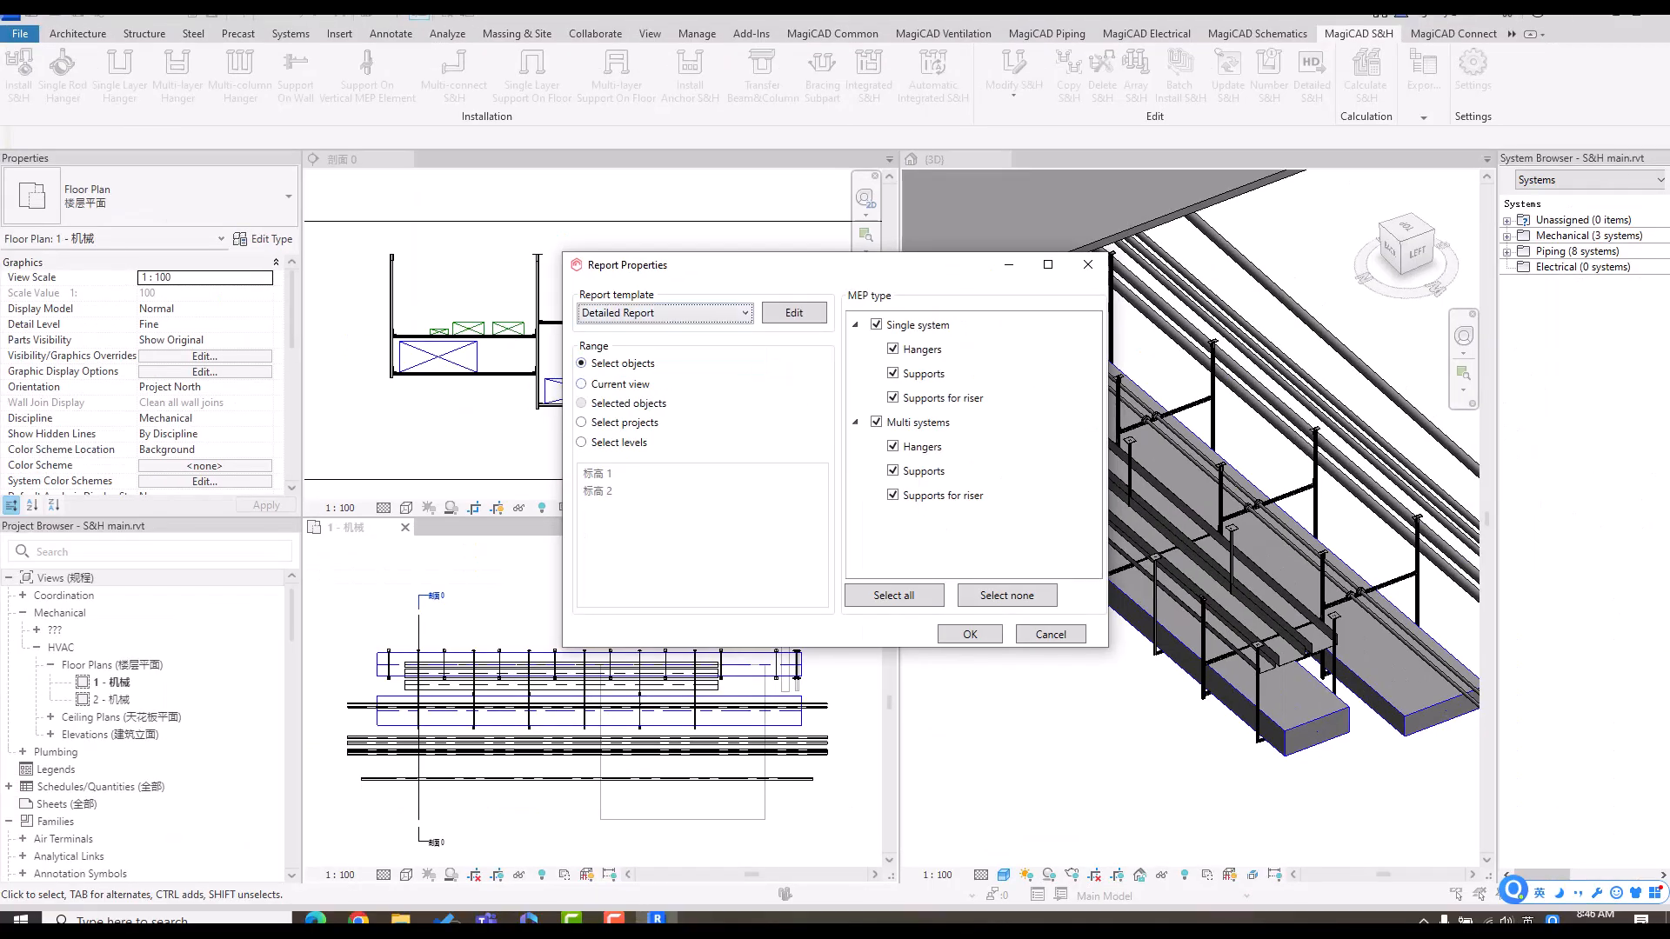
pyautogui.click(1051, 635)
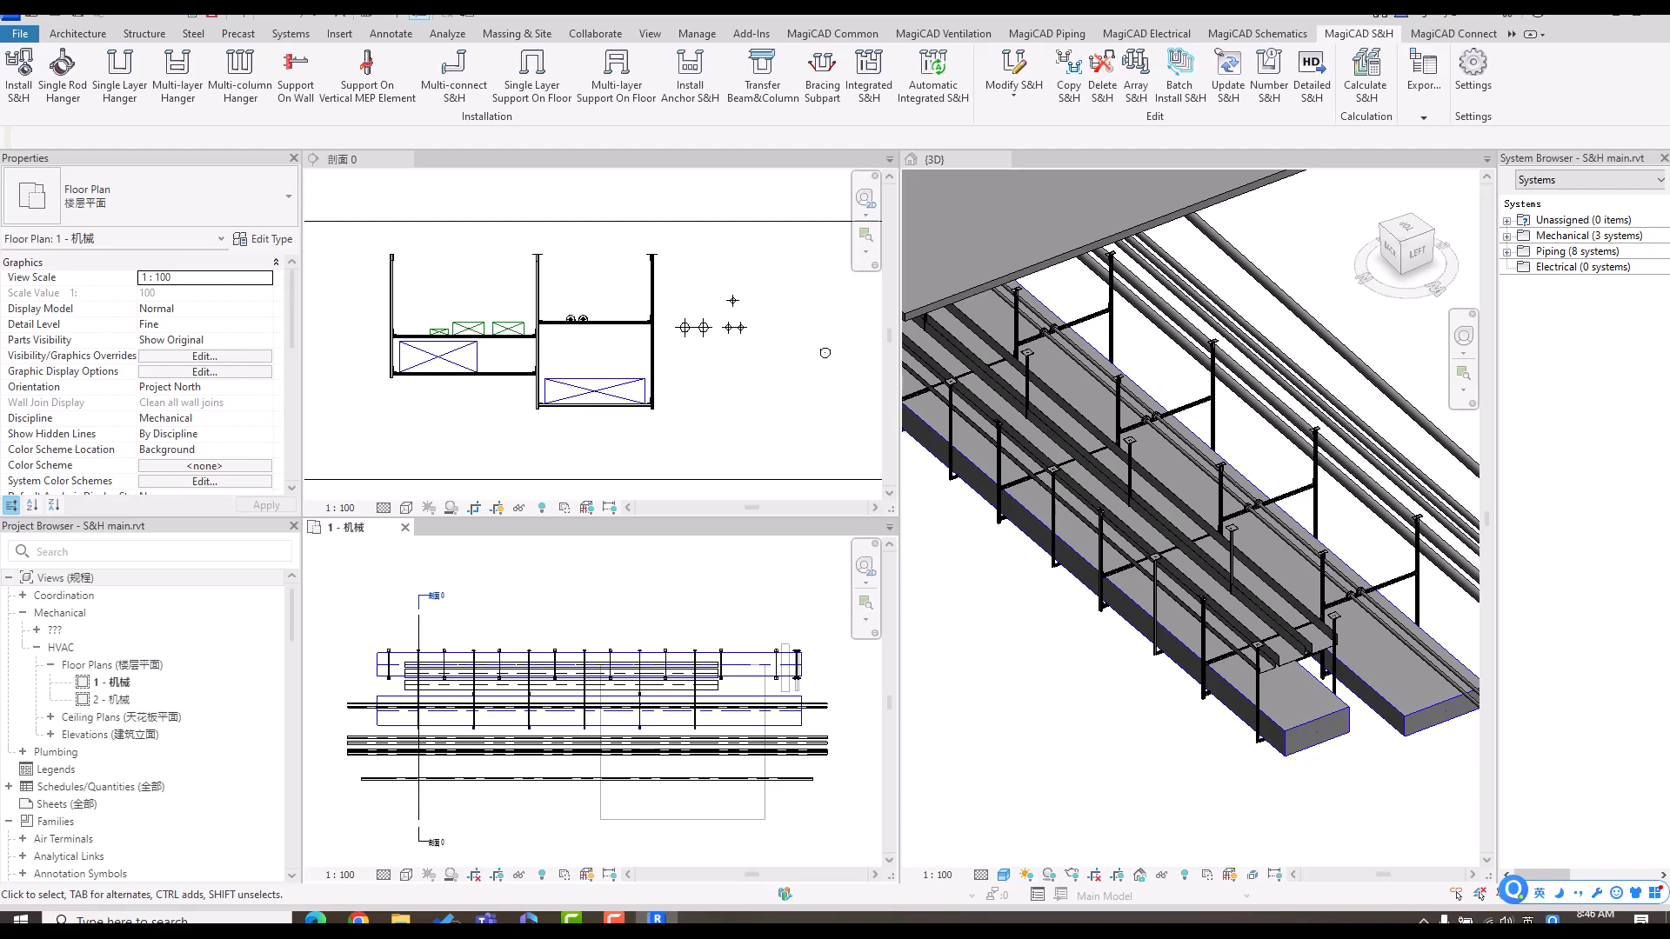
# - Generate the Detailed Report bill of materials for the current view and examine the components listed for the Generic hangers
pyautogui.click(1424, 76)
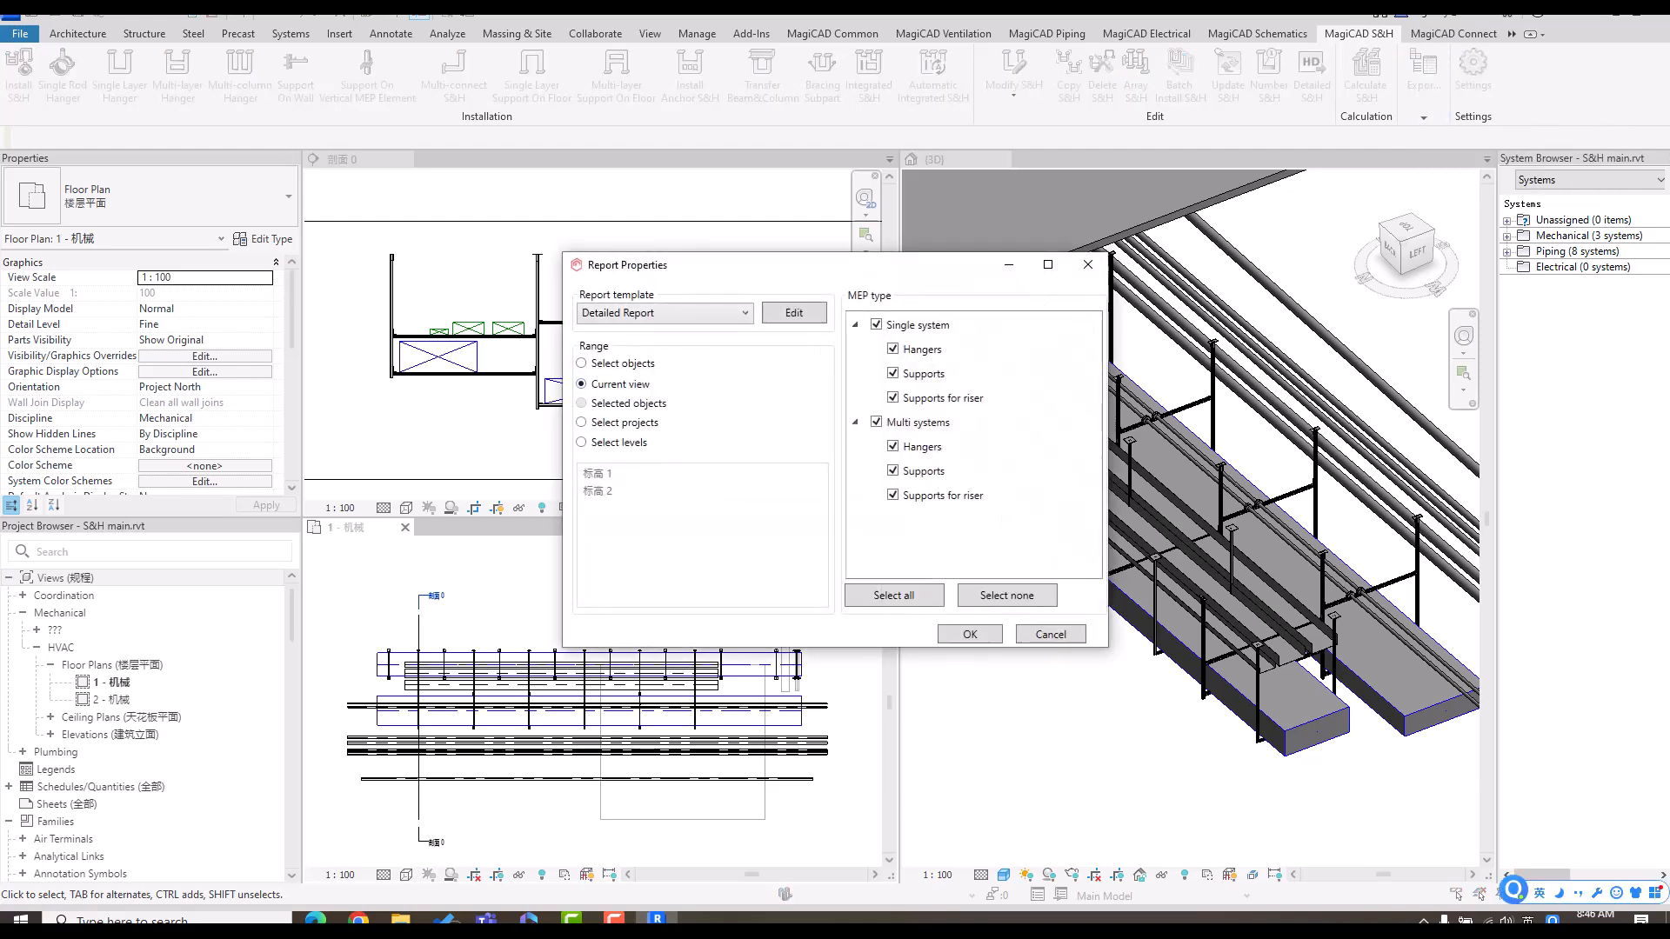
pyautogui.click(970, 634)
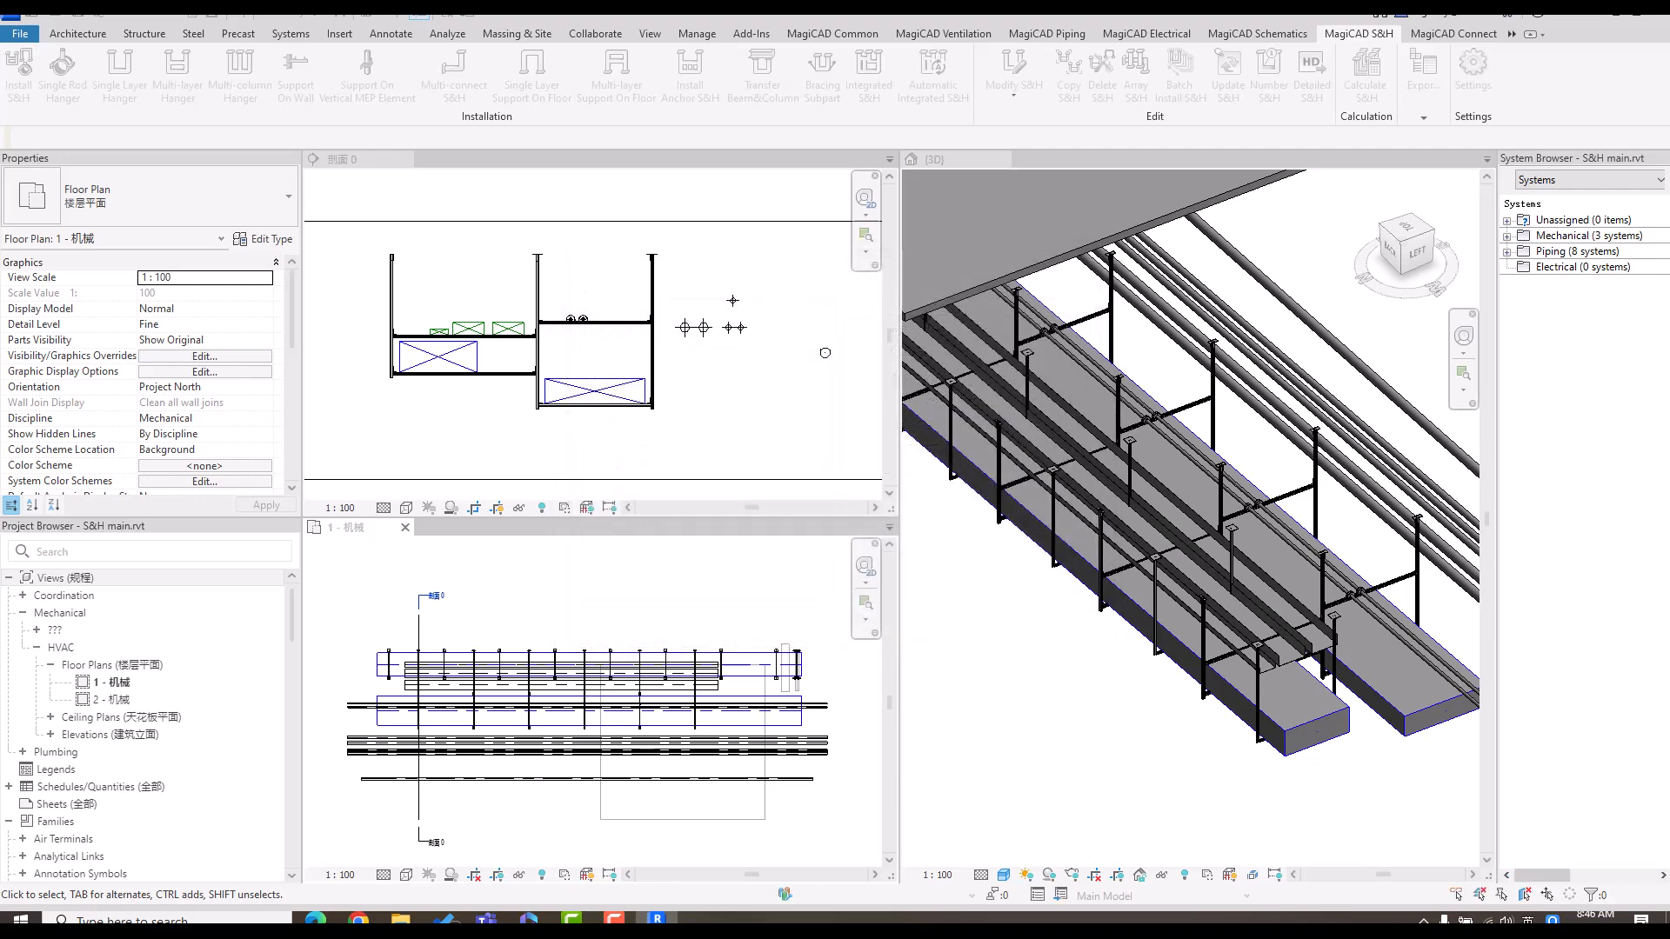
pyautogui.scroll(-4, 908, 455)
pyautogui.scroll(-10, 908, 454)
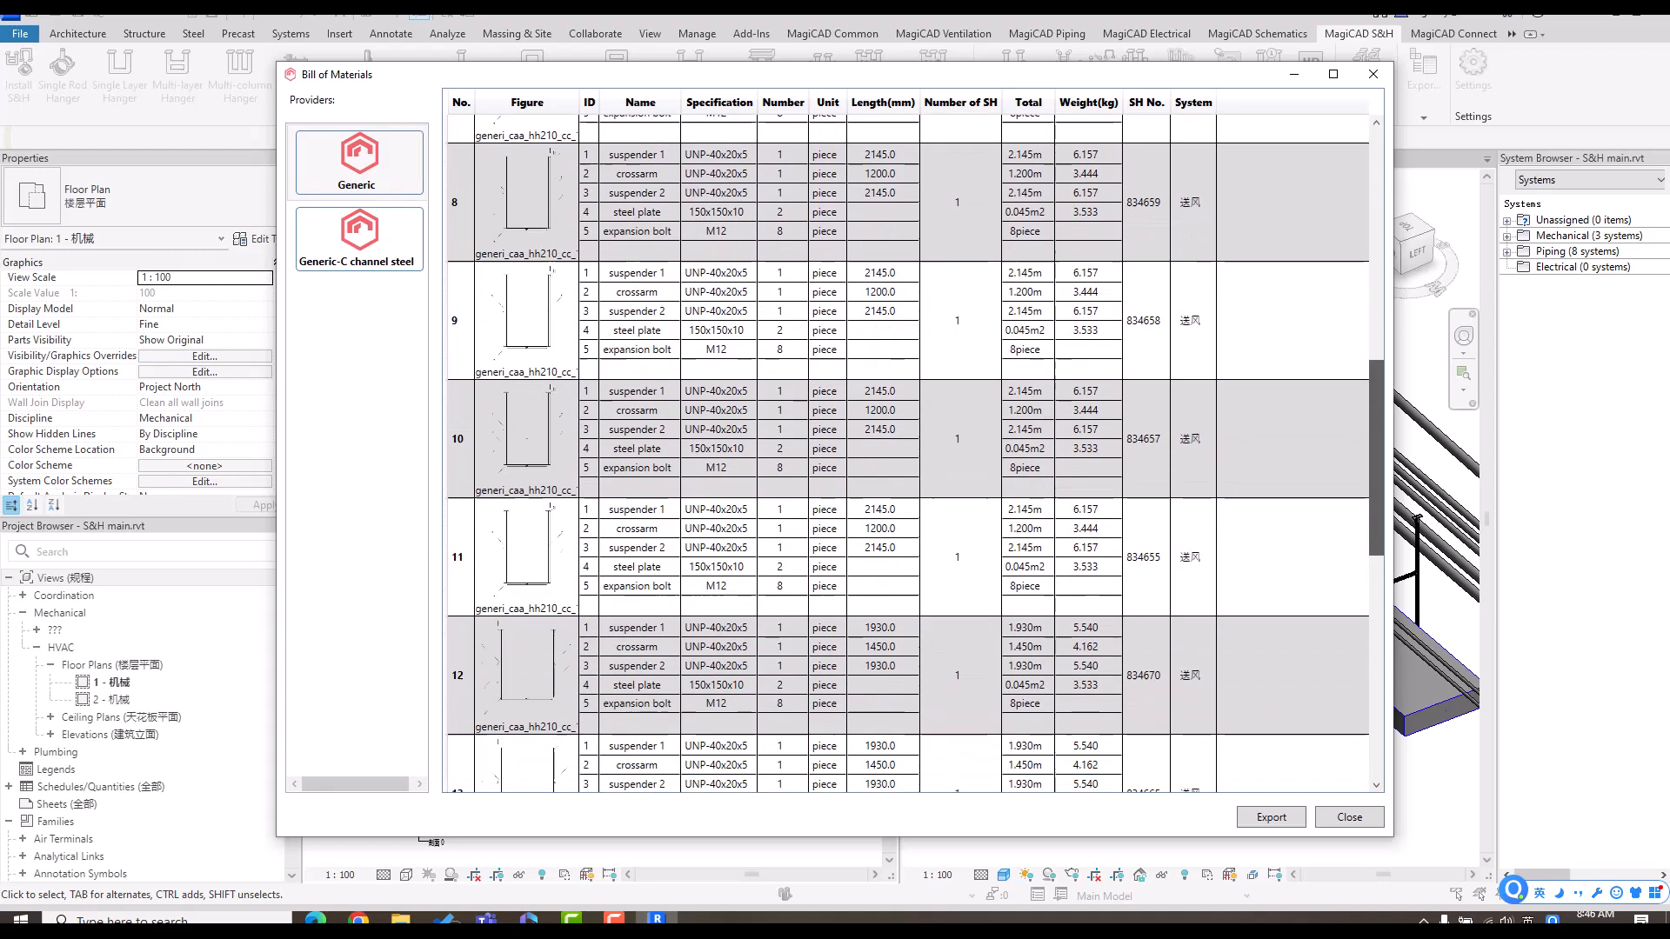
pyautogui.scroll(-18, 907, 455)
pyautogui.scroll(20, 907, 454)
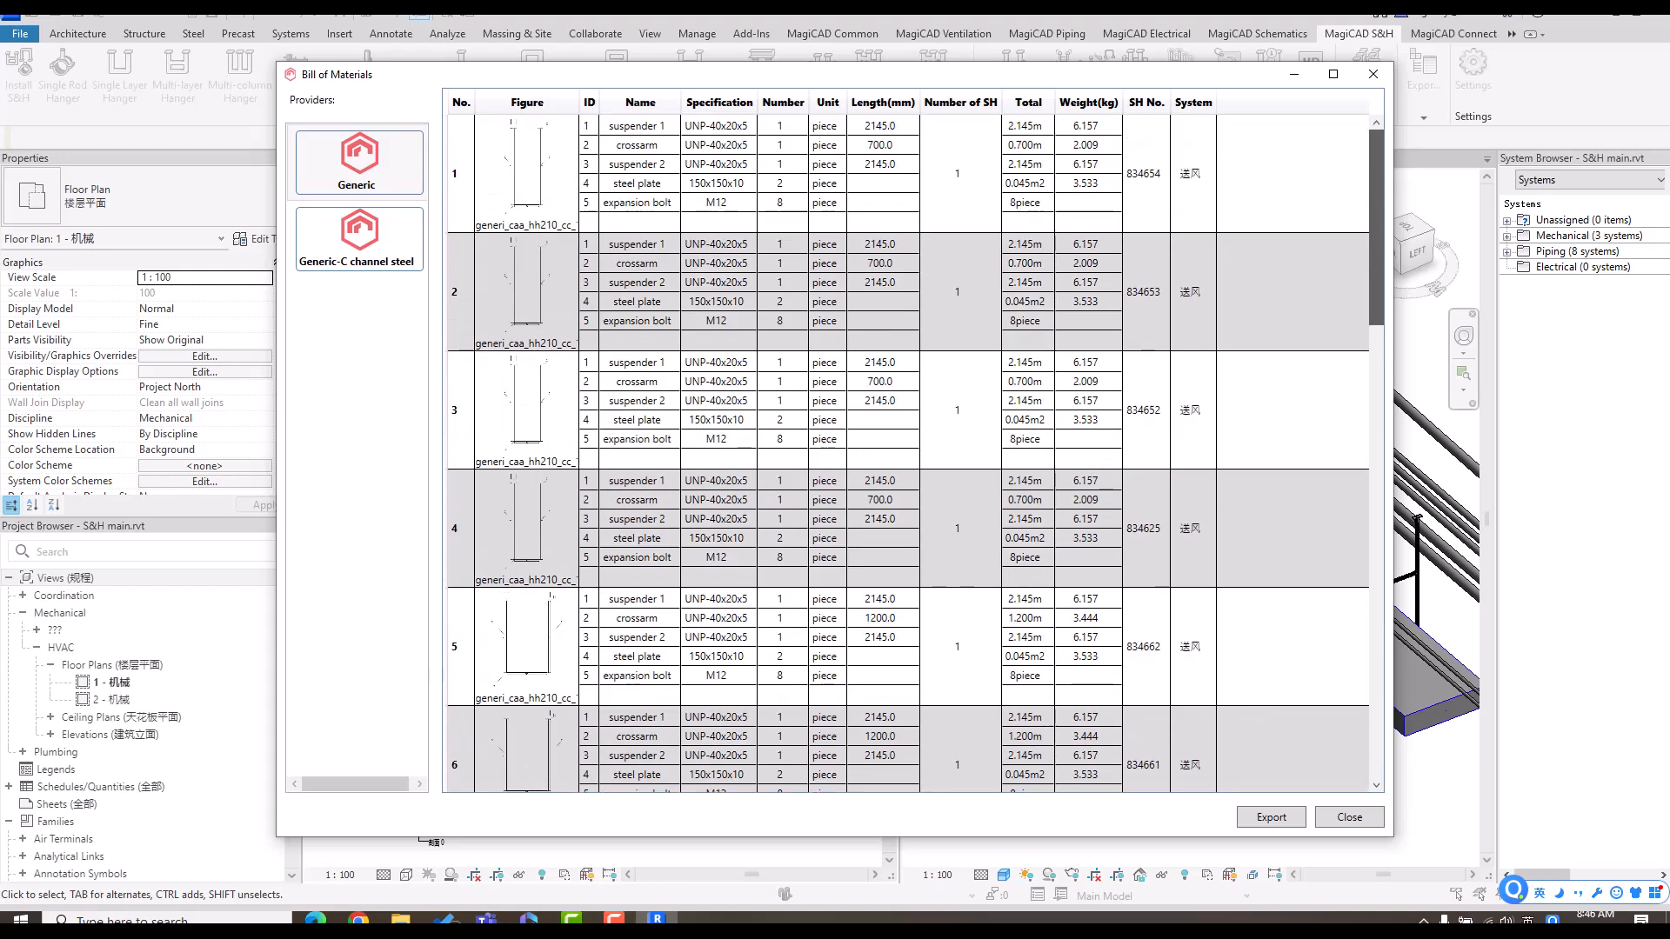
pyautogui.click(640, 174)
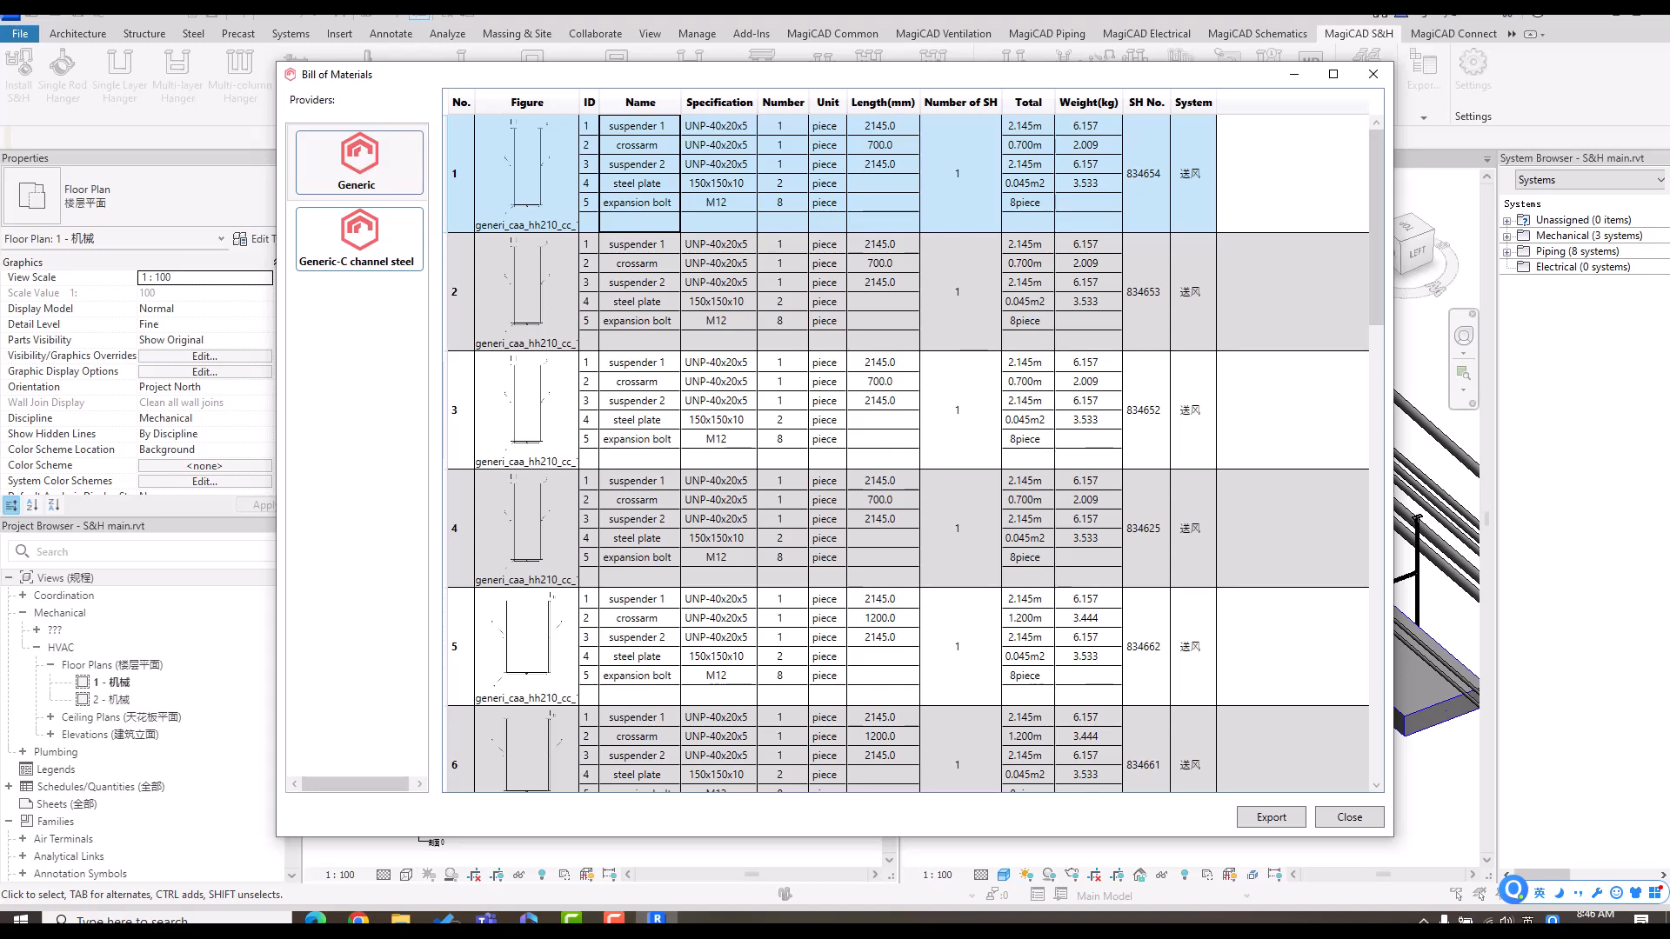
pyautogui.click(639, 410)
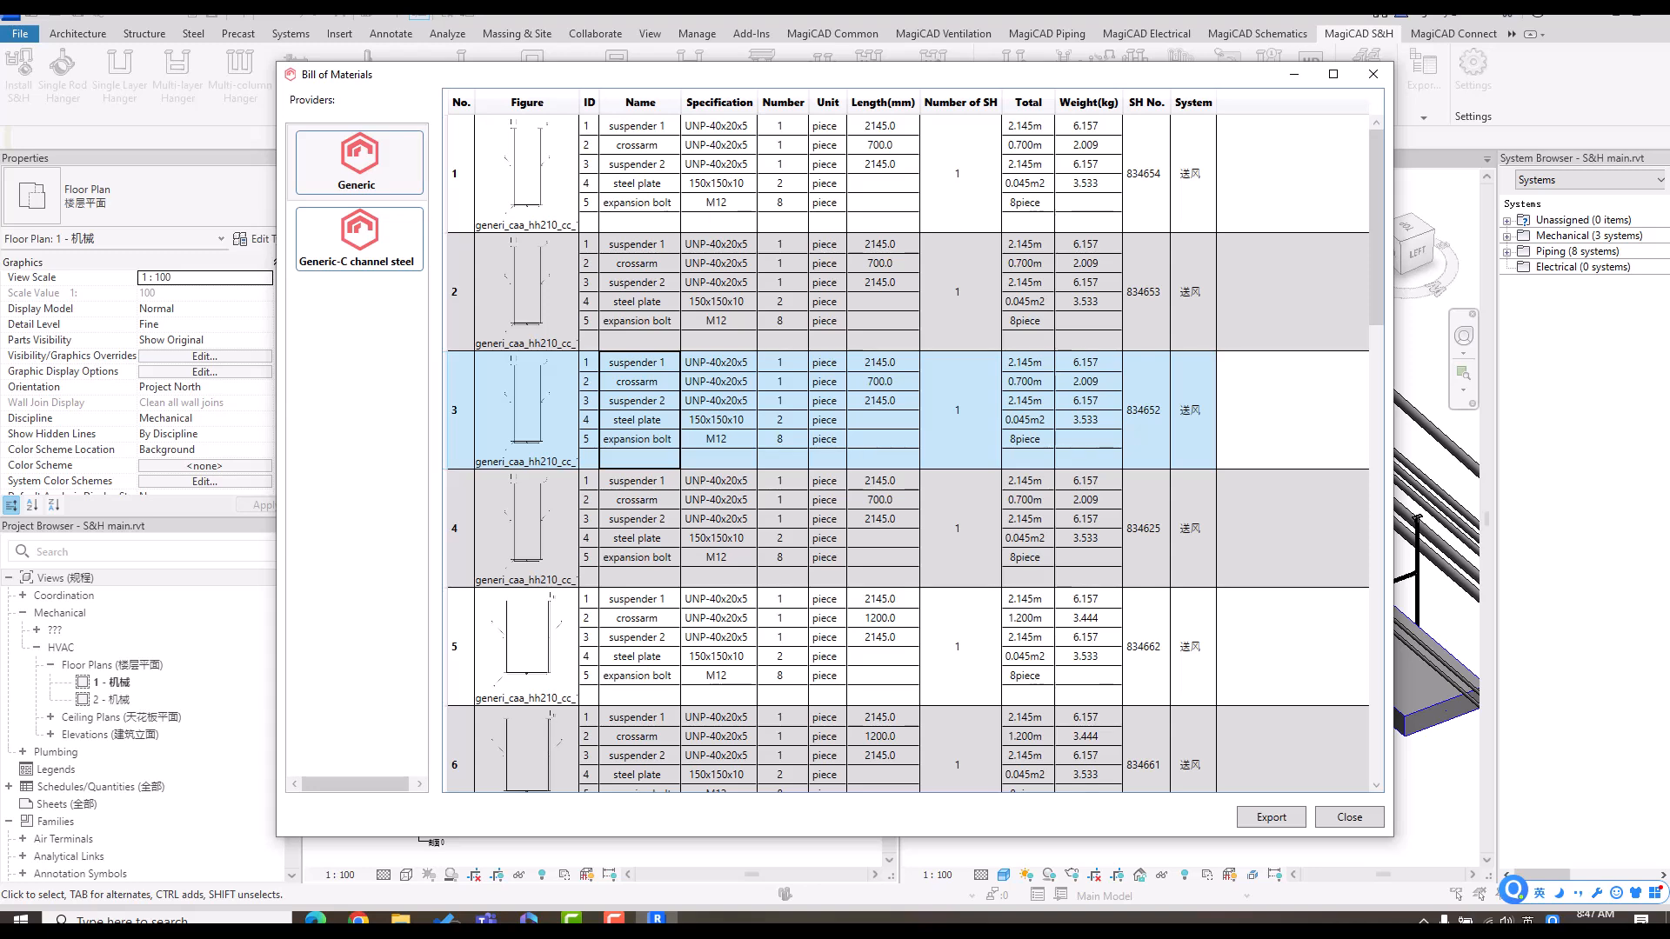
pyautogui.click(1373, 74)
# - Generate the bill of materials with the template that totals quantities per material, and check its export folder selection without exporting
pyautogui.moveTo(1423, 76)
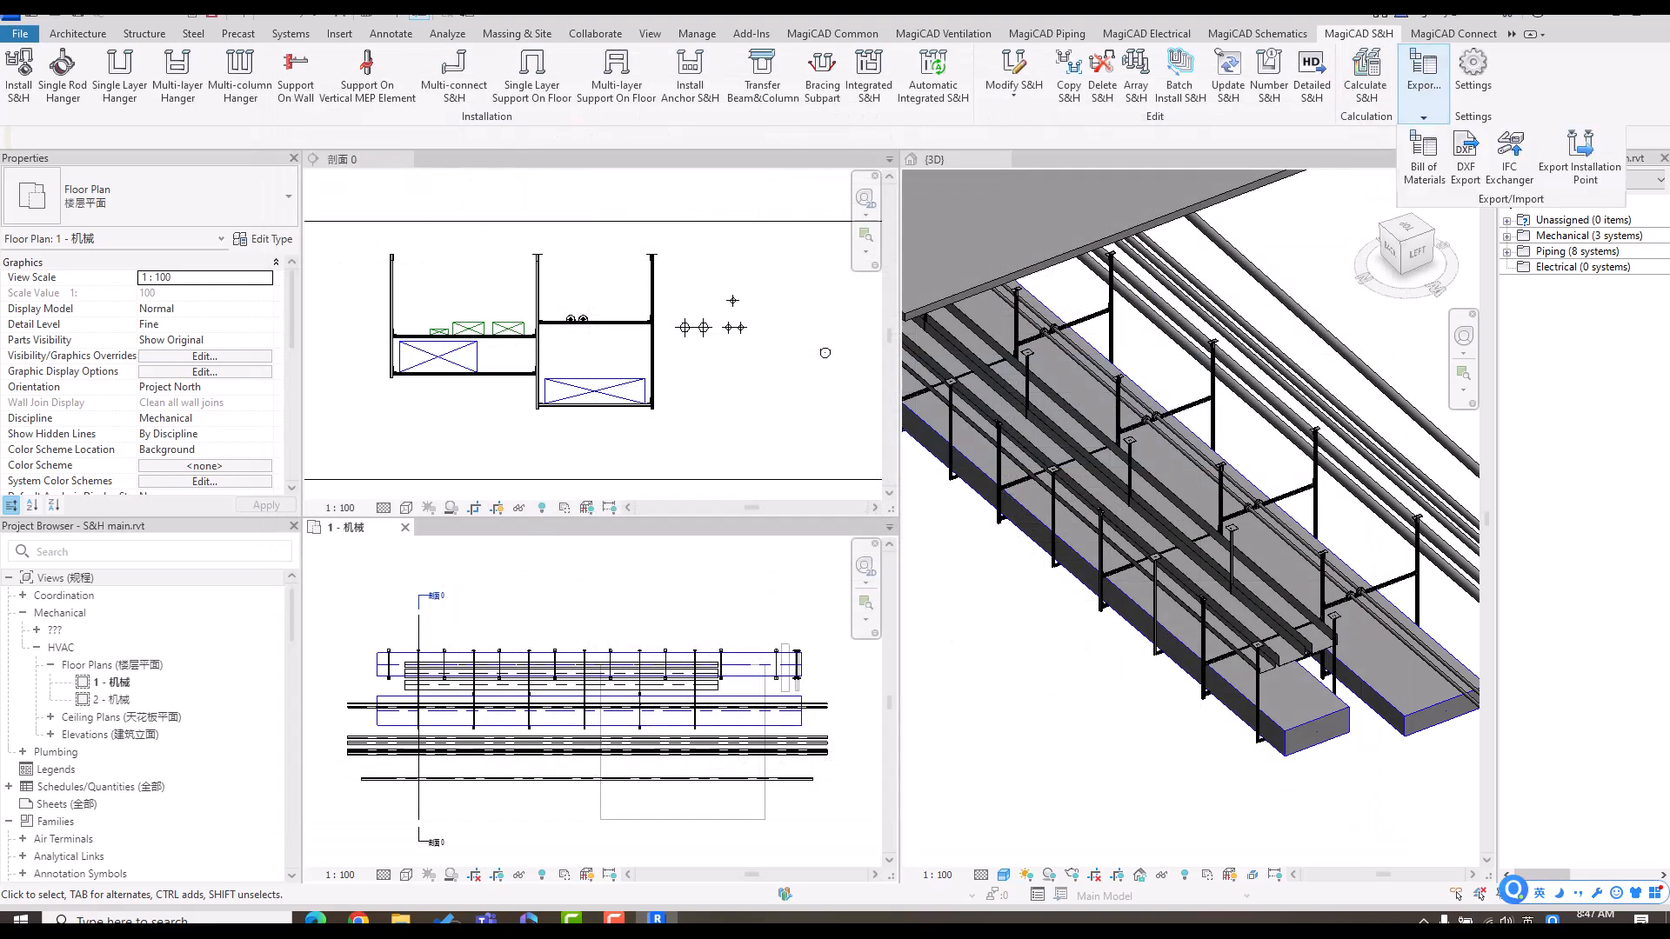
pyautogui.click(1424, 157)
pyautogui.click(663, 312)
pyautogui.click(644, 351)
pyautogui.click(970, 634)
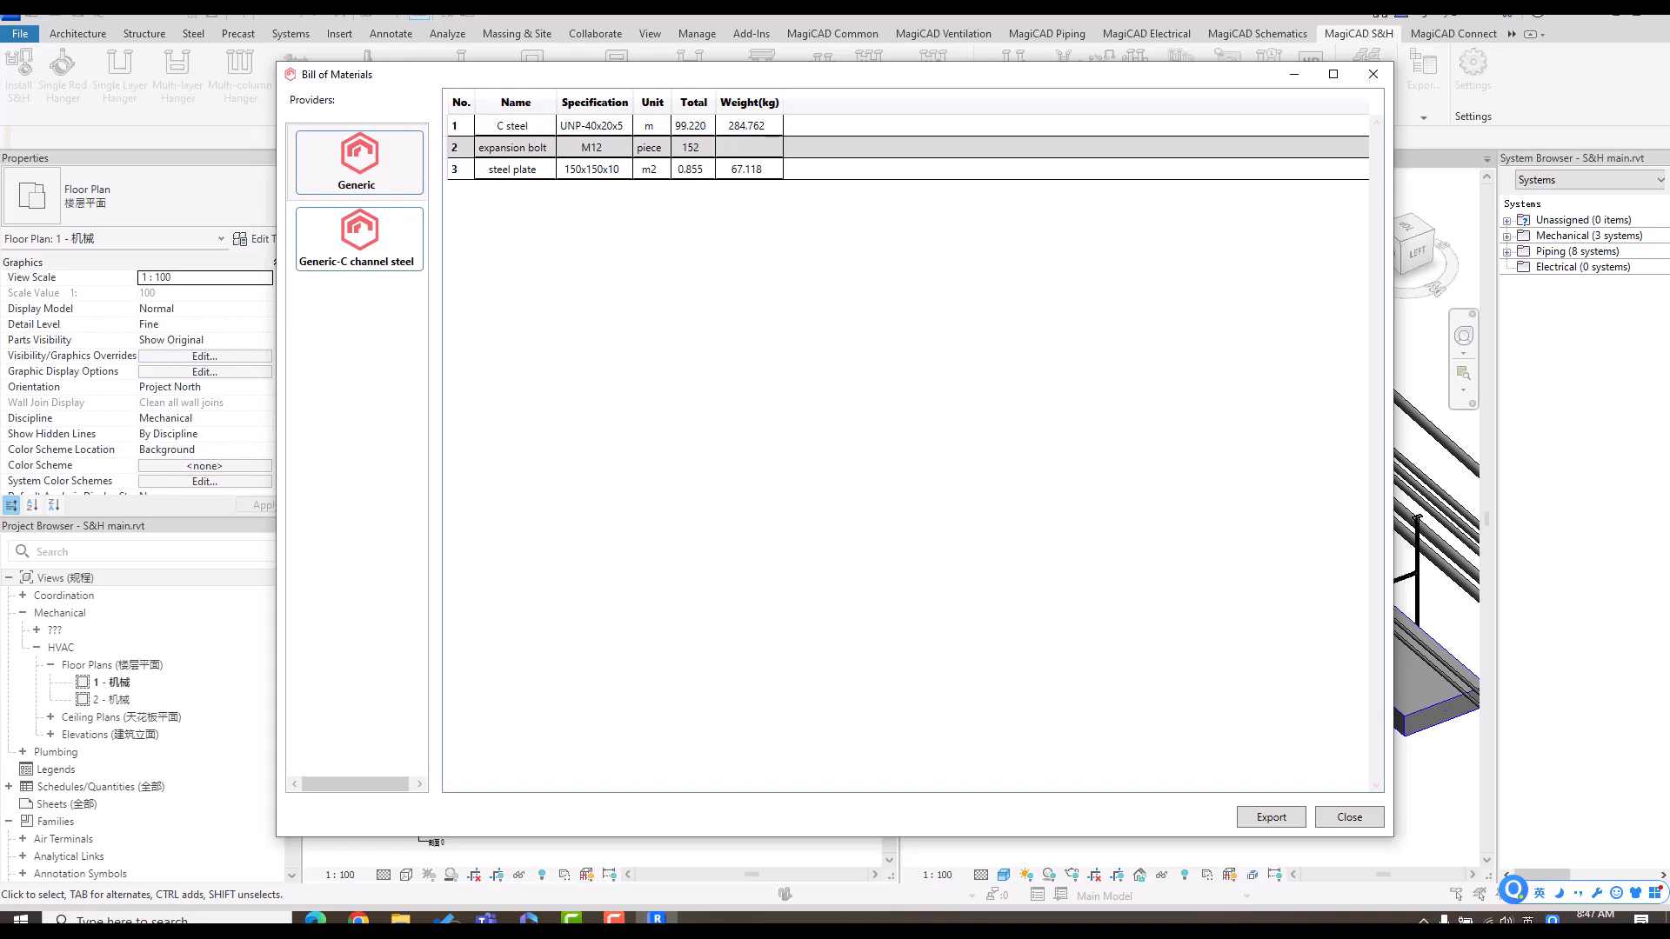
pyautogui.click(1271, 817)
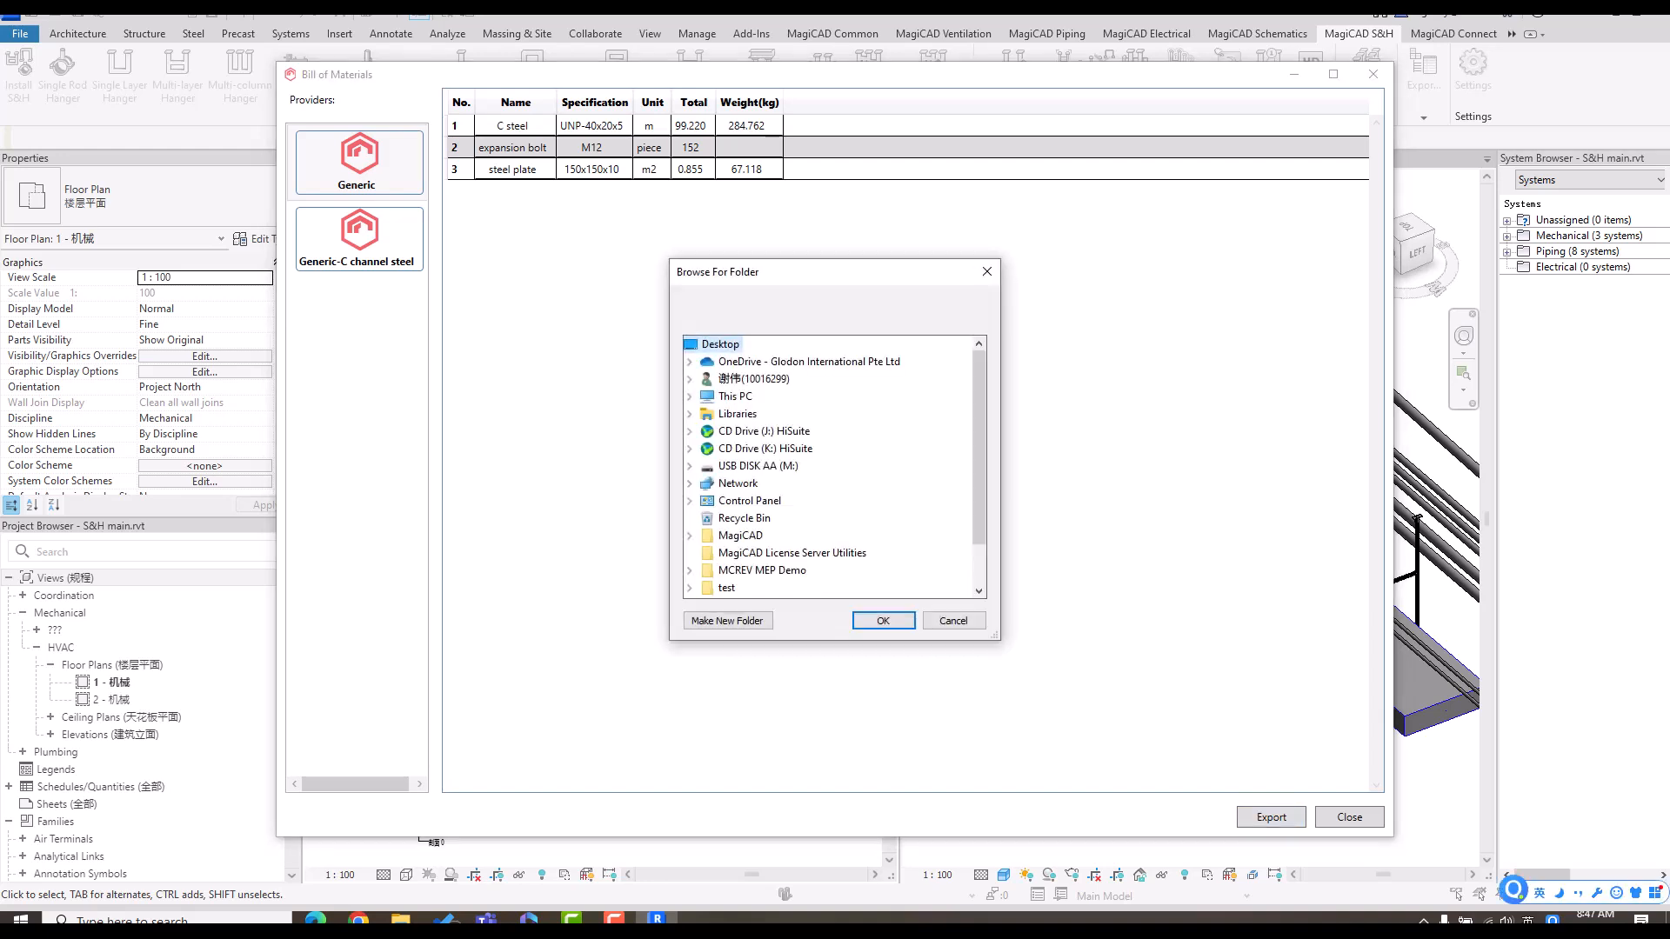
pyautogui.click(953, 621)
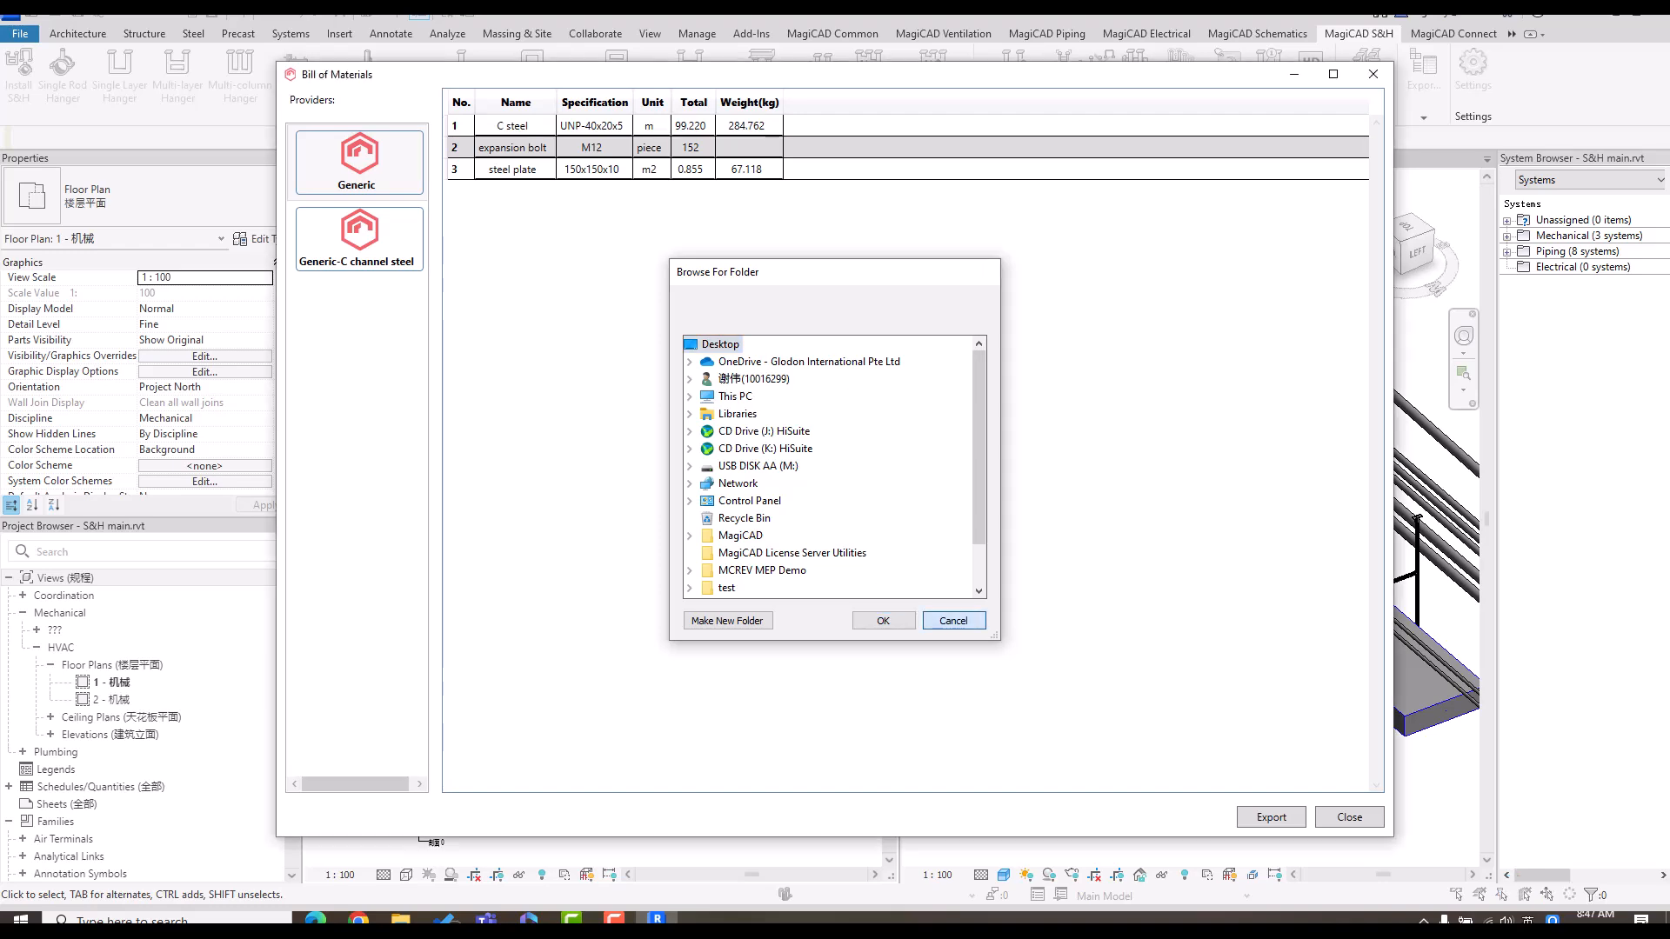
pyautogui.click(1349, 817)
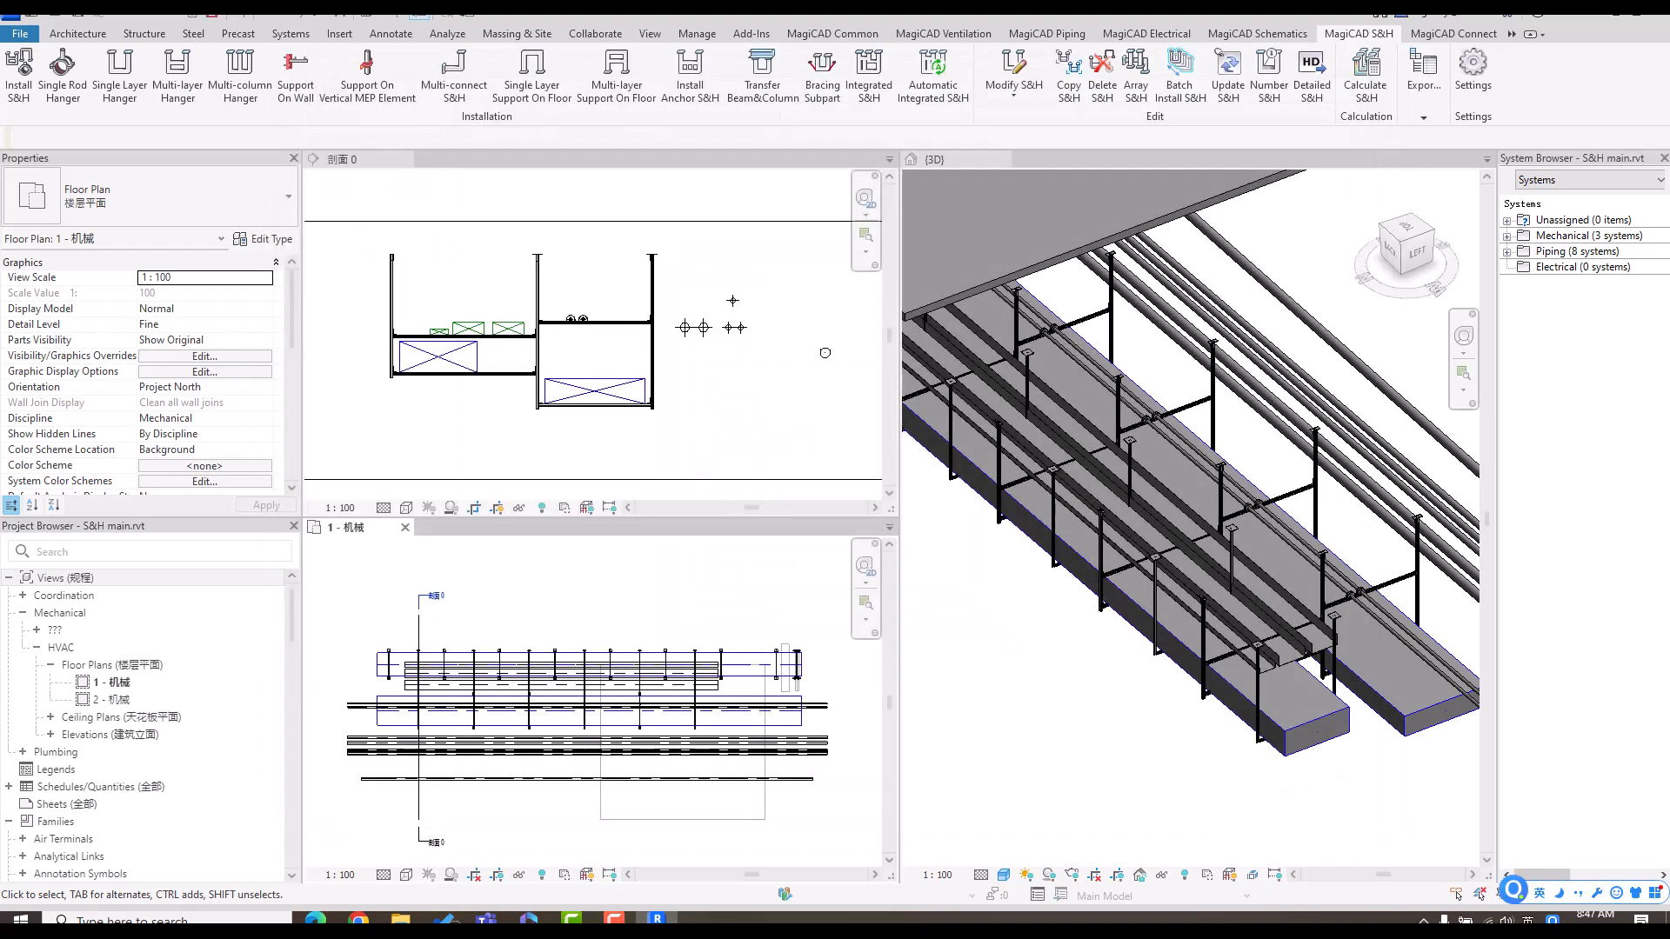